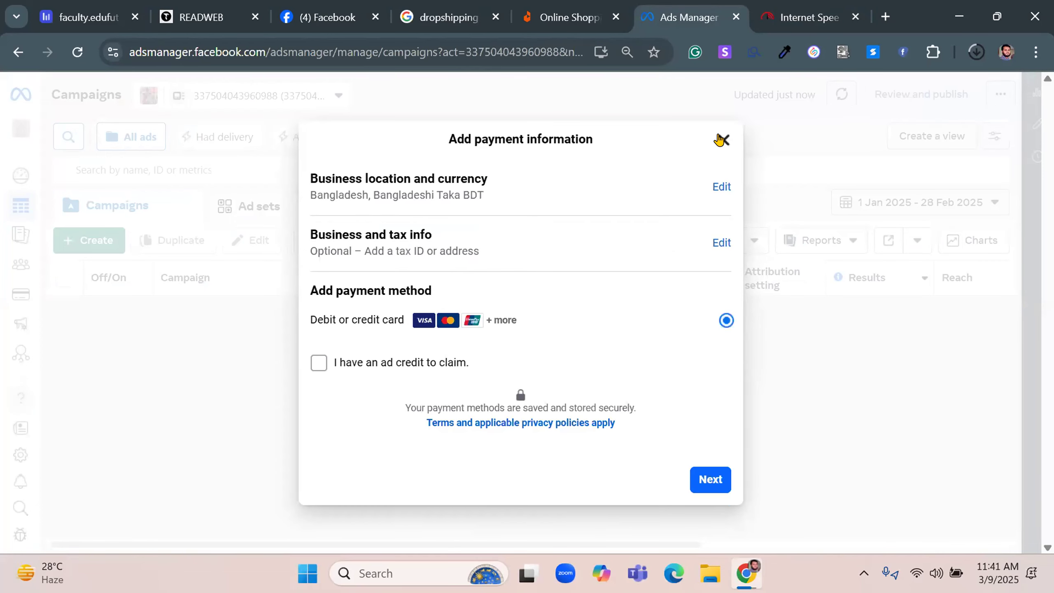
Dismiss the payment information request and create a campaign with the Sales objective using the manual sales campaign setup
click(723, 139)
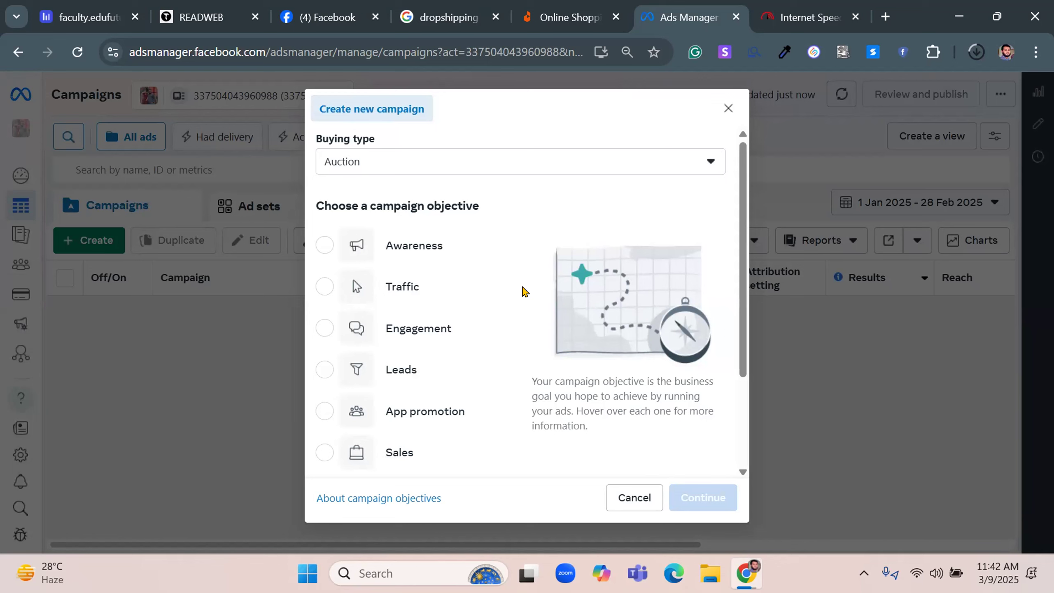
scroll(523, 292, down, 3)
click(324, 326)
click(699, 498)
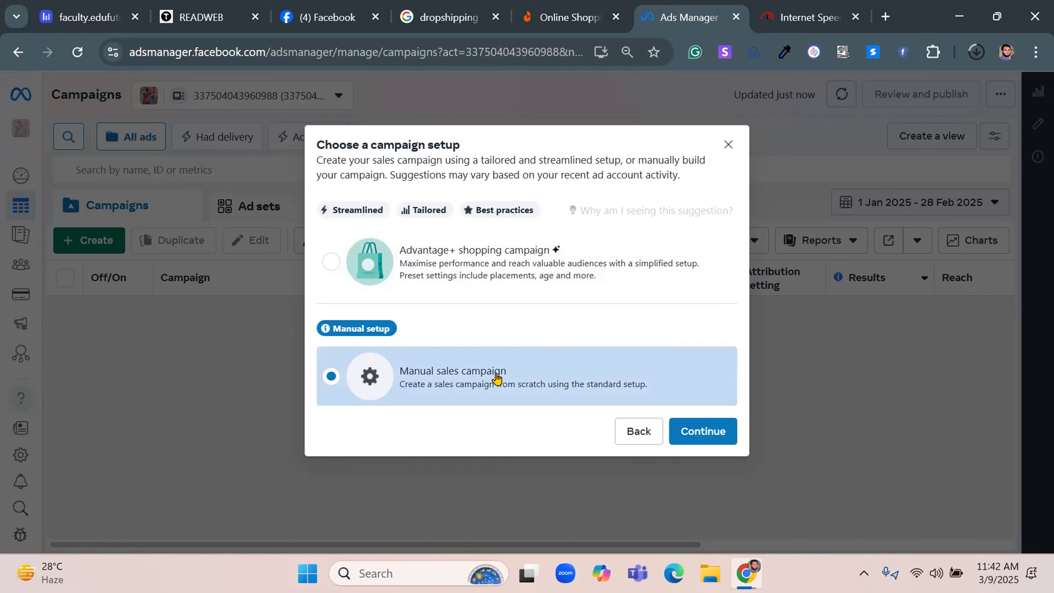
click(697, 428)
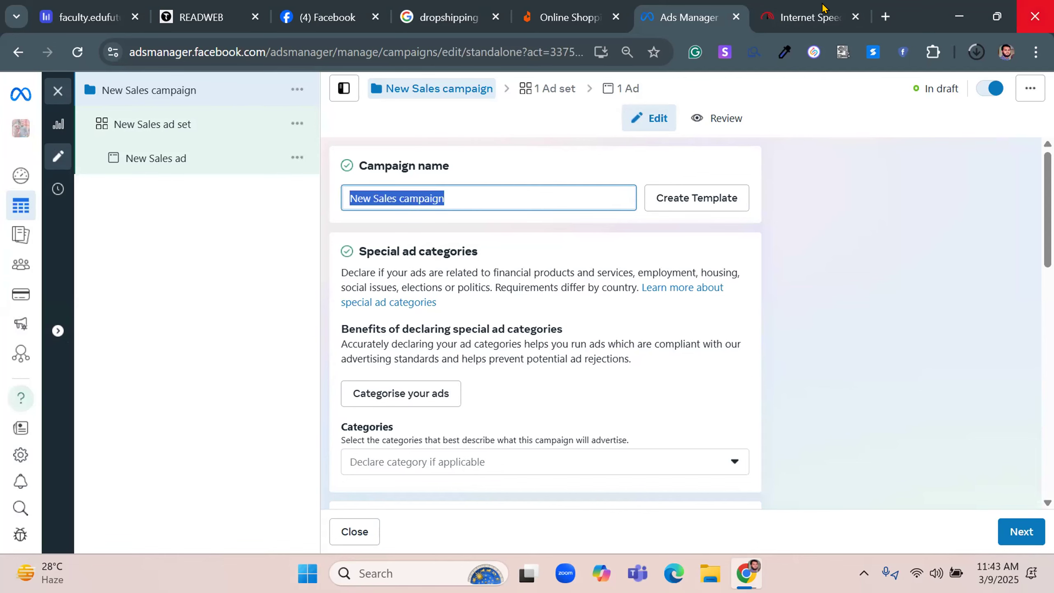
Search Daraz for "mobile phone", close the internet speed test page and return to Ads Manager
click(549, 10)
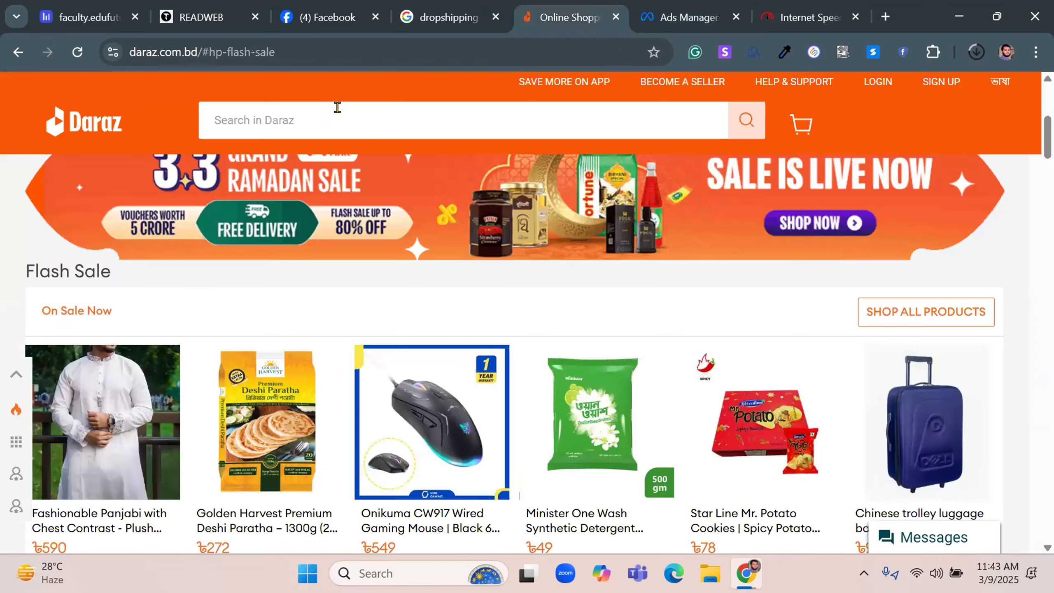
click(337, 107)
text(mobi)
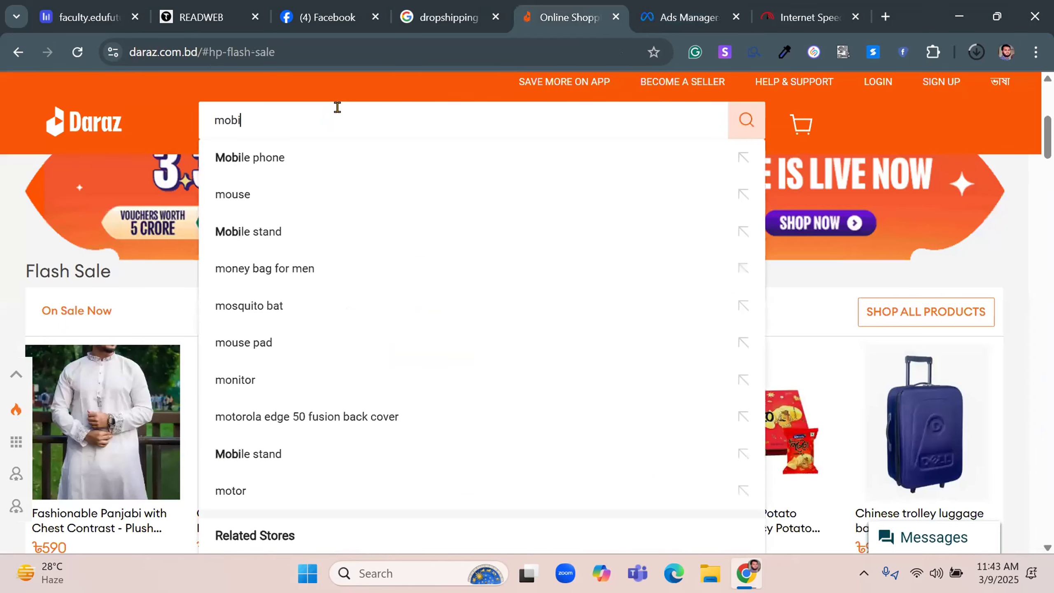
text(le)
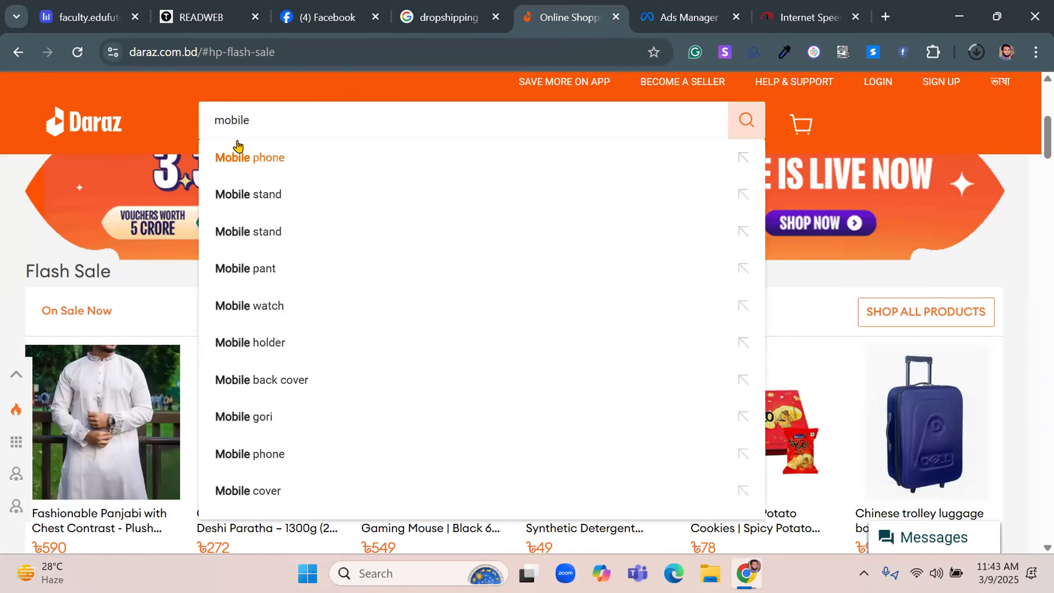
click(242, 156)
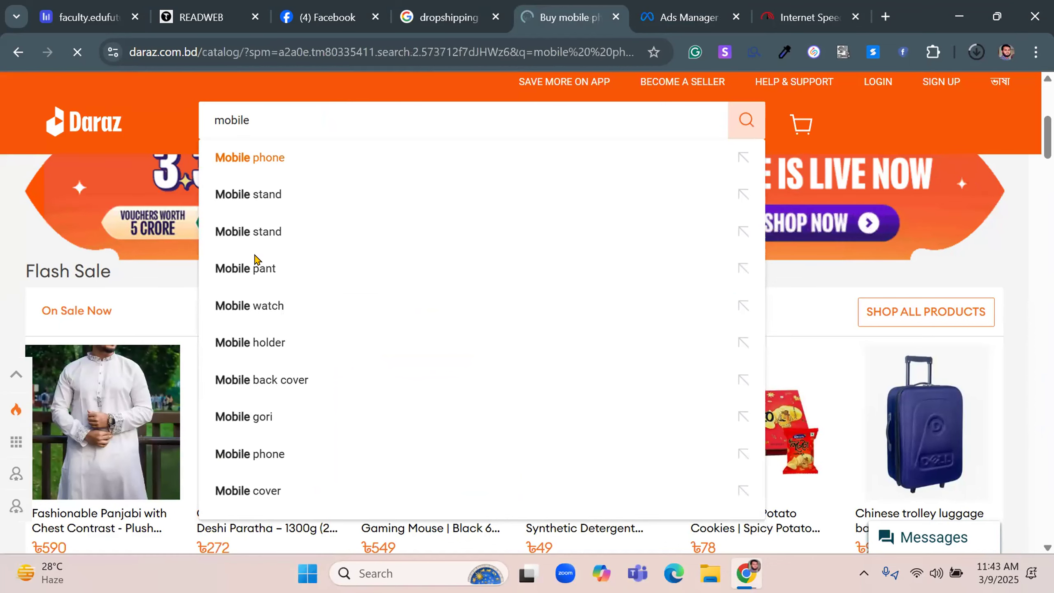
click(853, 17)
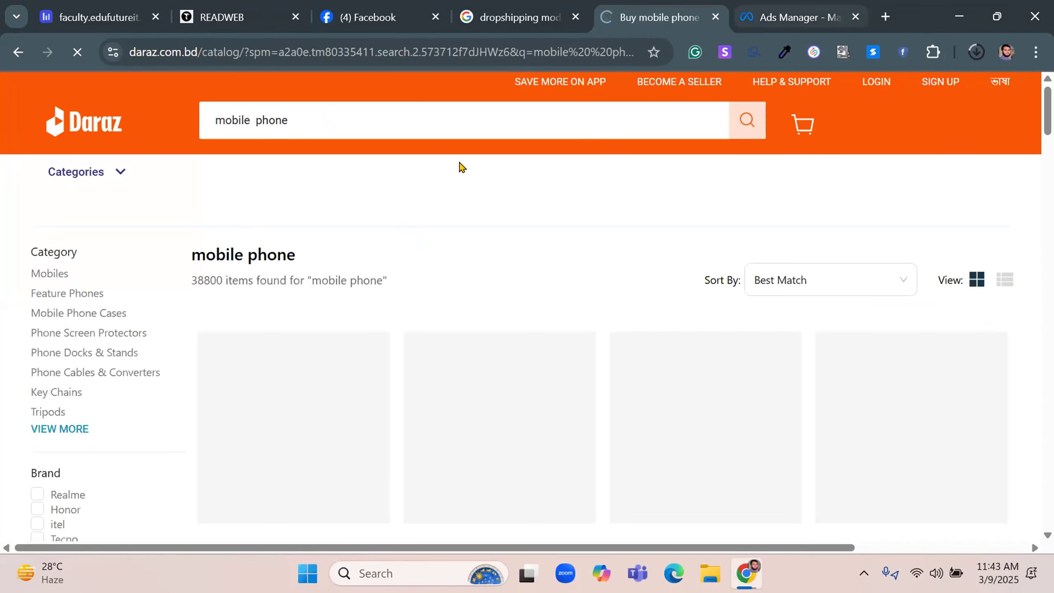
key(ctrl+Tab)
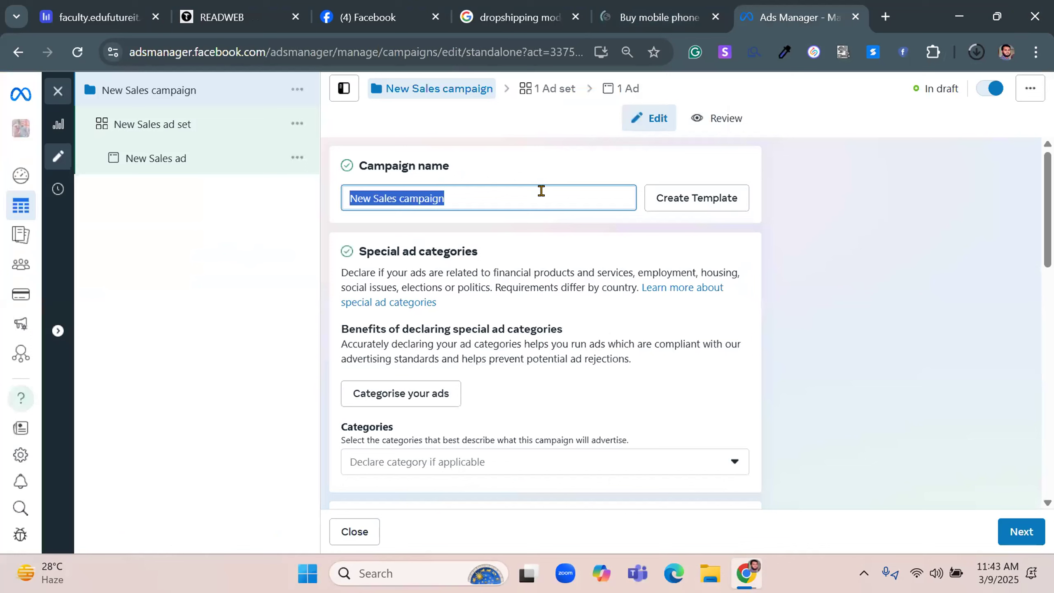
text(Mobile)
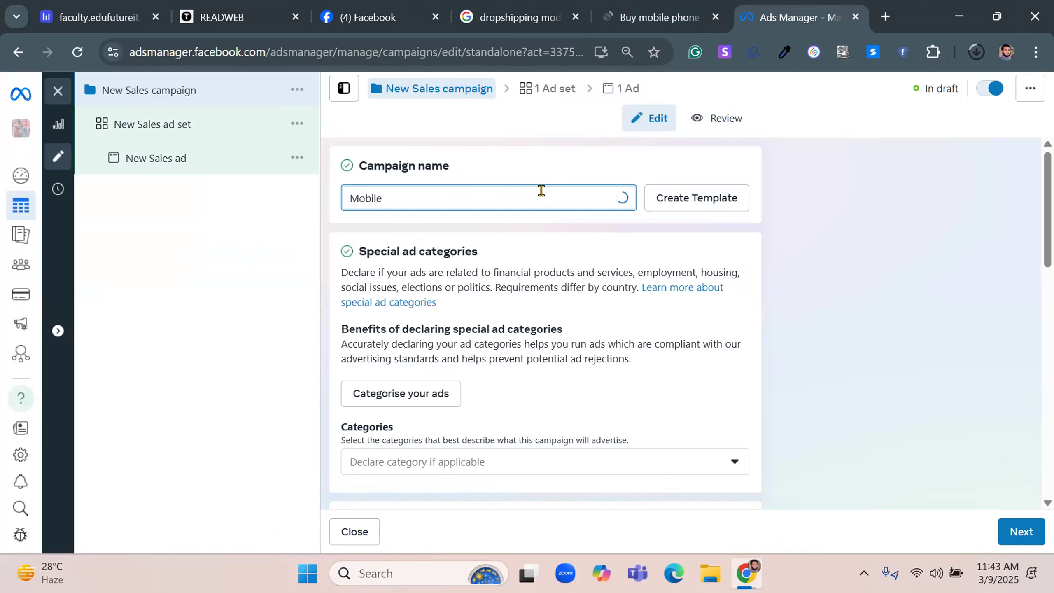
key(BackSpace)
key(BackSpace)
key(BackSpace)
key(BackSpace)
key(BackSpace)
key(BackSpace)
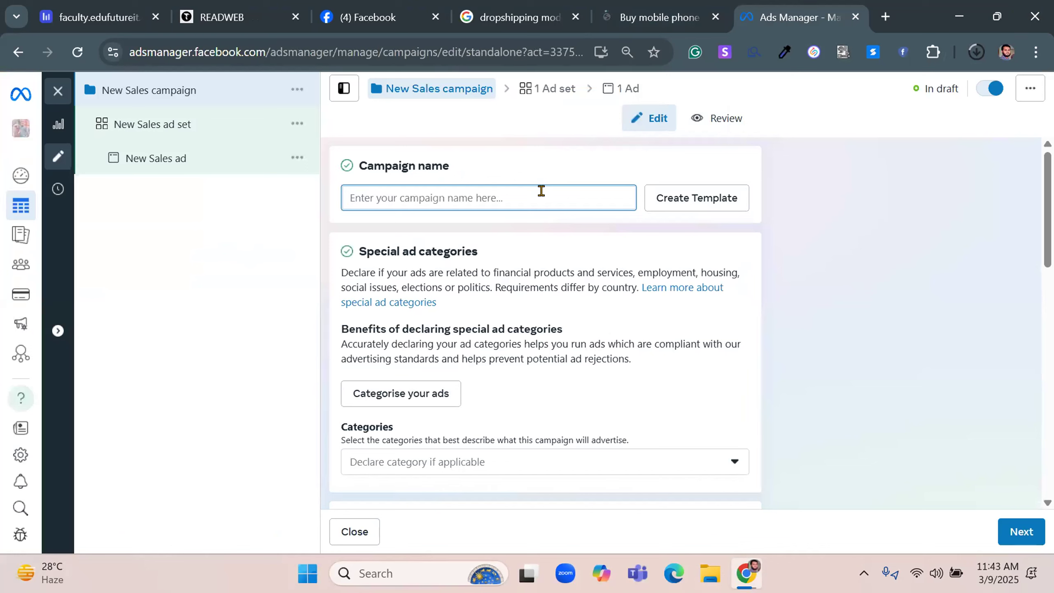
Name the campaign "10% offer on mobile phone 01"
text(10)
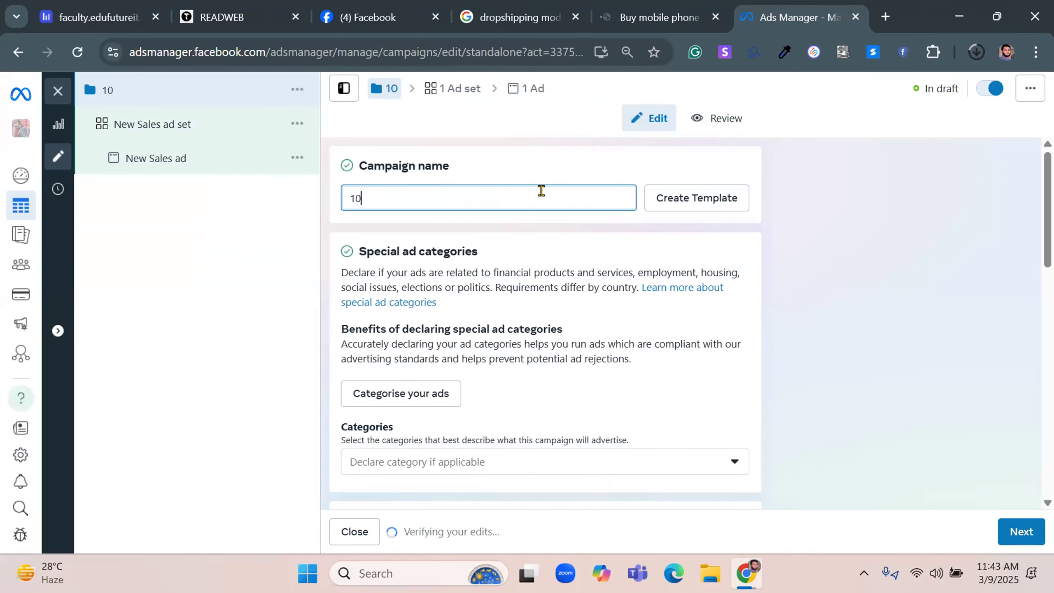
text(%)
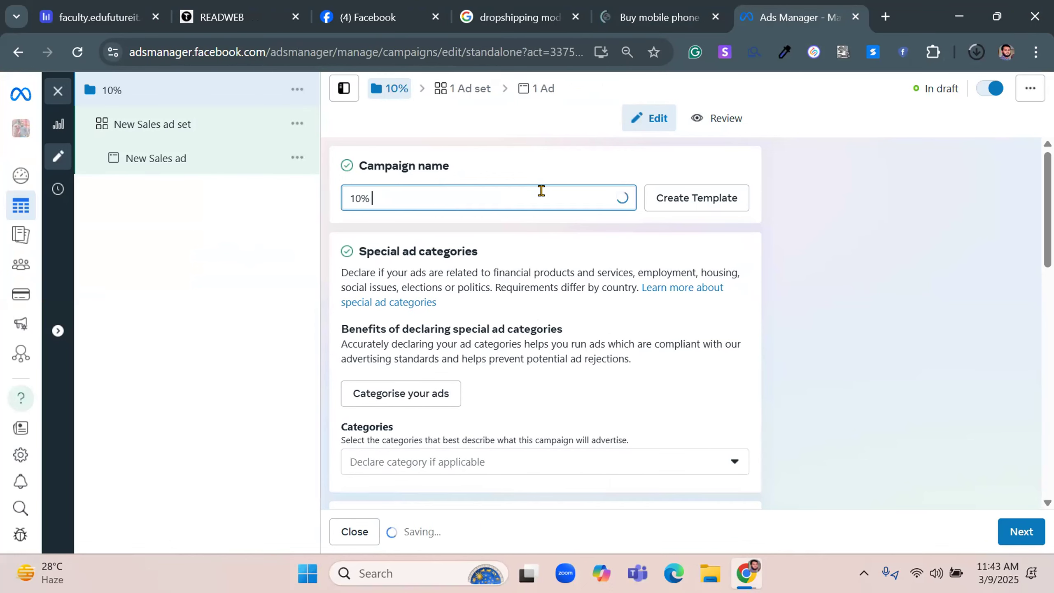
text( offe)
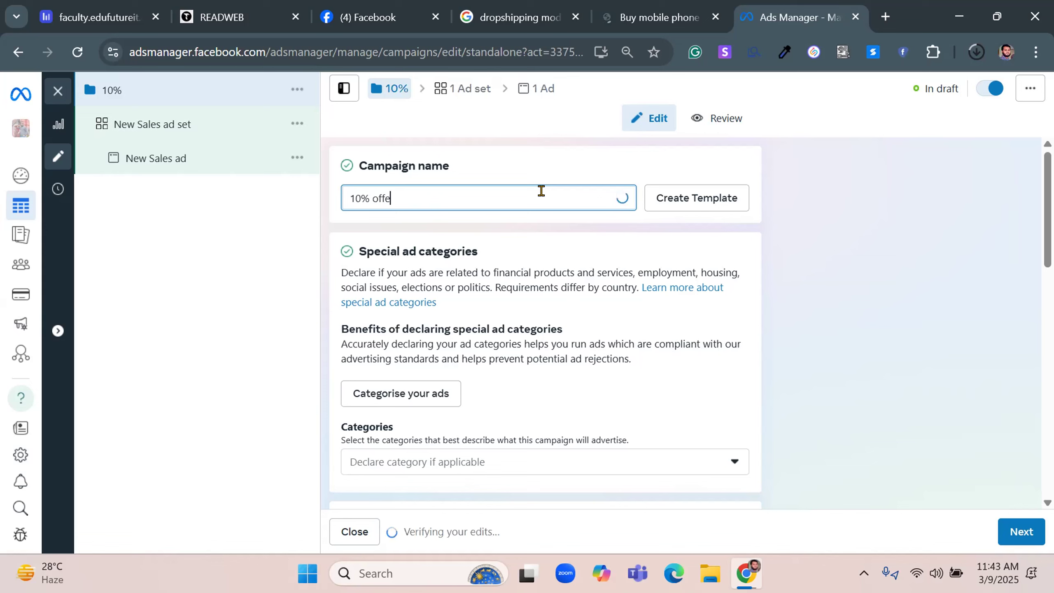
text(r on )
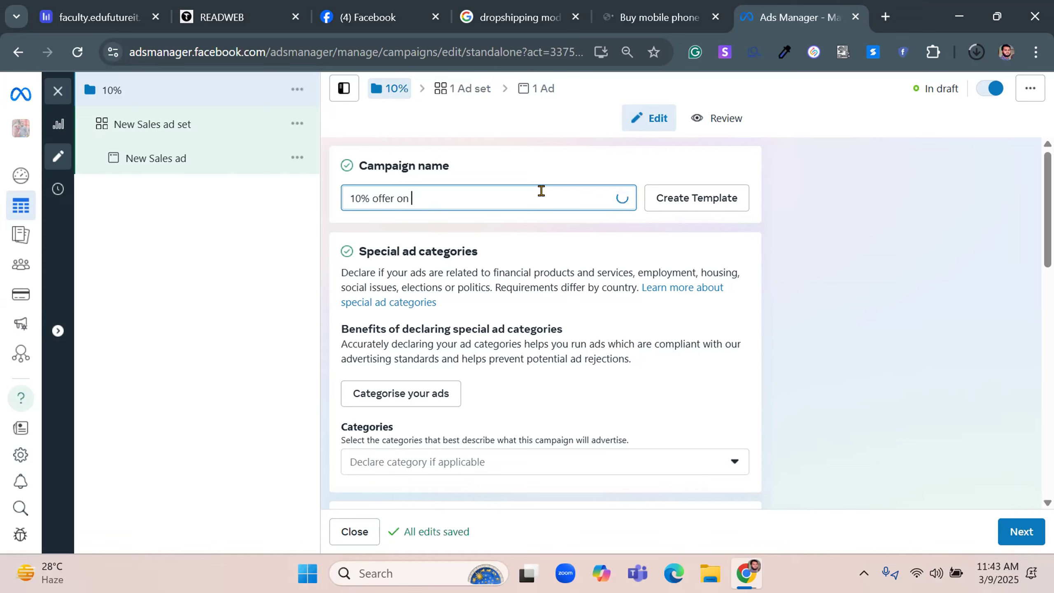
text(mobile phone 01)
key(ctrl+a)
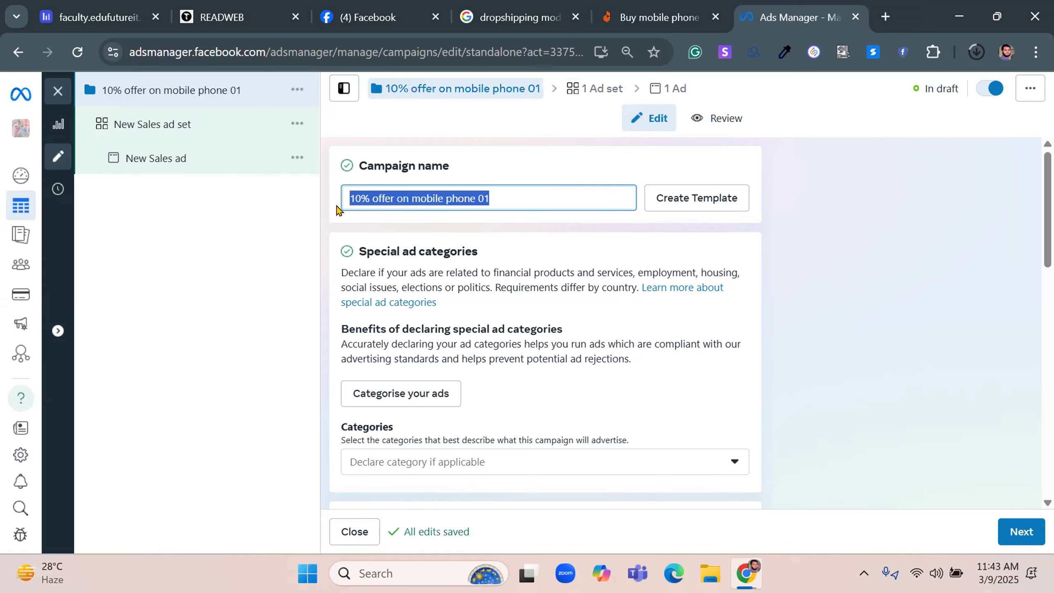
click(389, 194)
drag(390, 194, 330, 202)
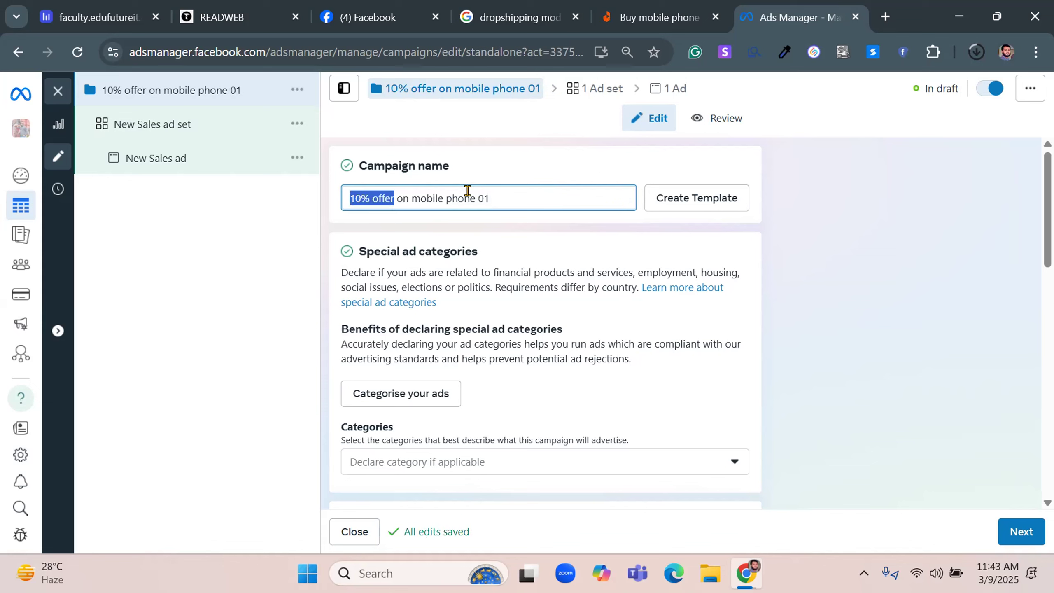
key(ctrl+a)
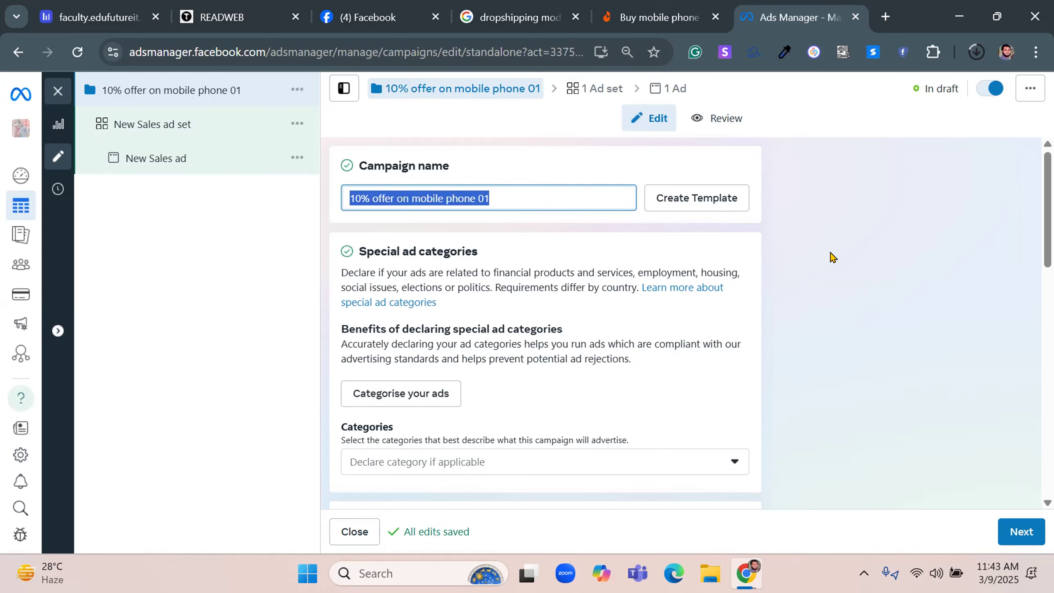
Review the available special ad categories for the campaign without declaring one
scroll(831, 256, down, 2)
scroll(801, 225, down, 4)
scroll(786, 226, up, 2)
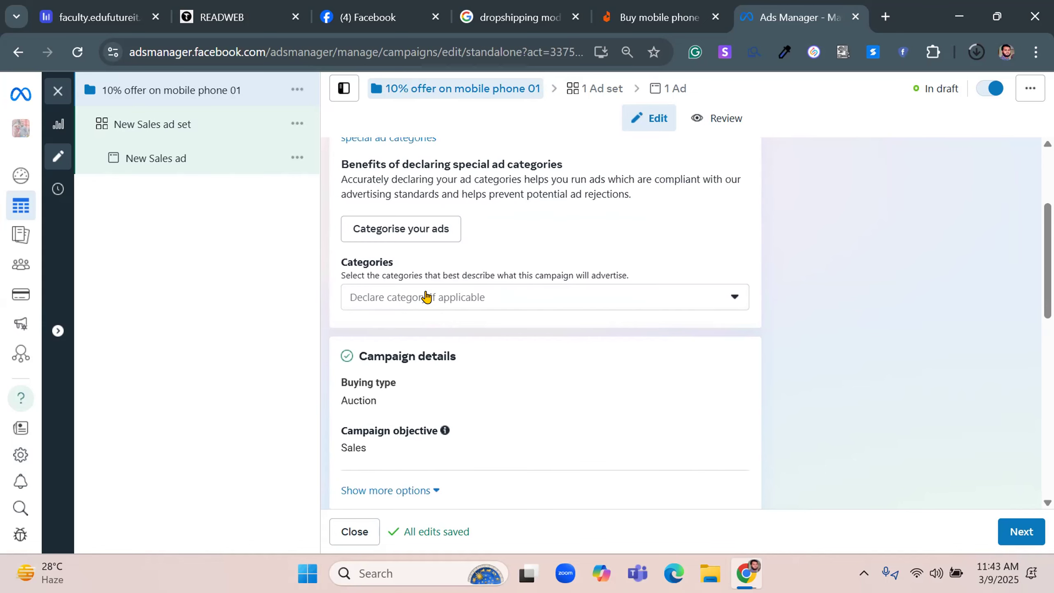
click(427, 297)
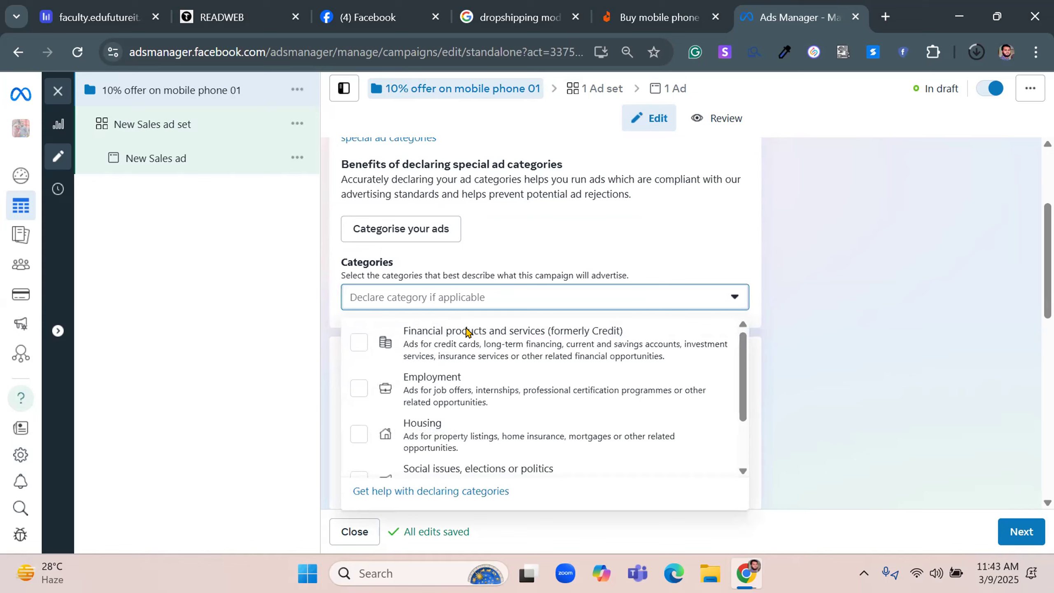
scroll(503, 405, down, 2)
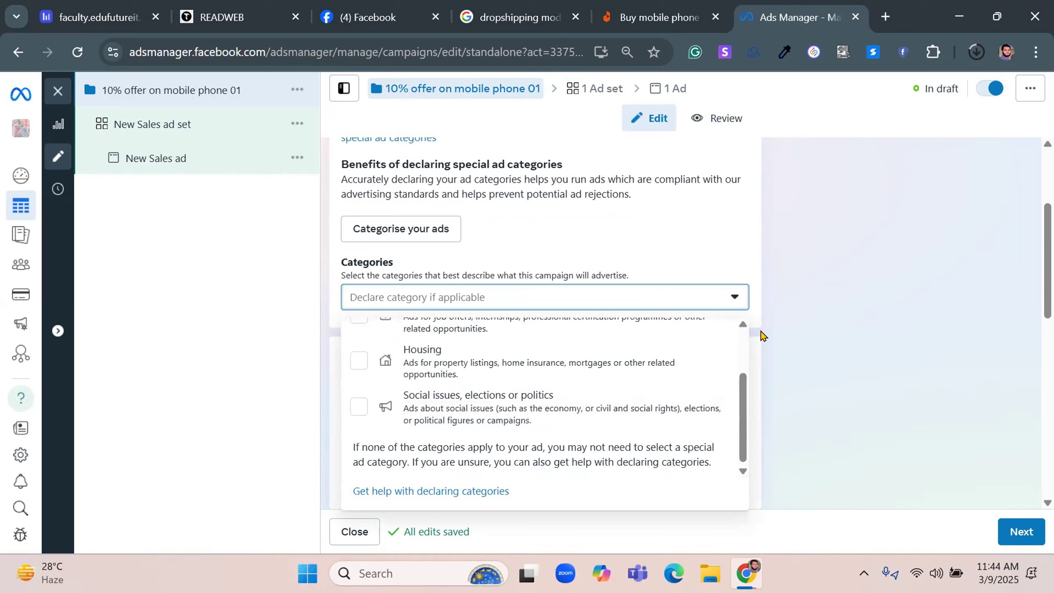
click(761, 334)
Open the campaign's buying type for editing and compare the Auction and Reservation options, keeping Auction
scroll(542, 318, down, 2)
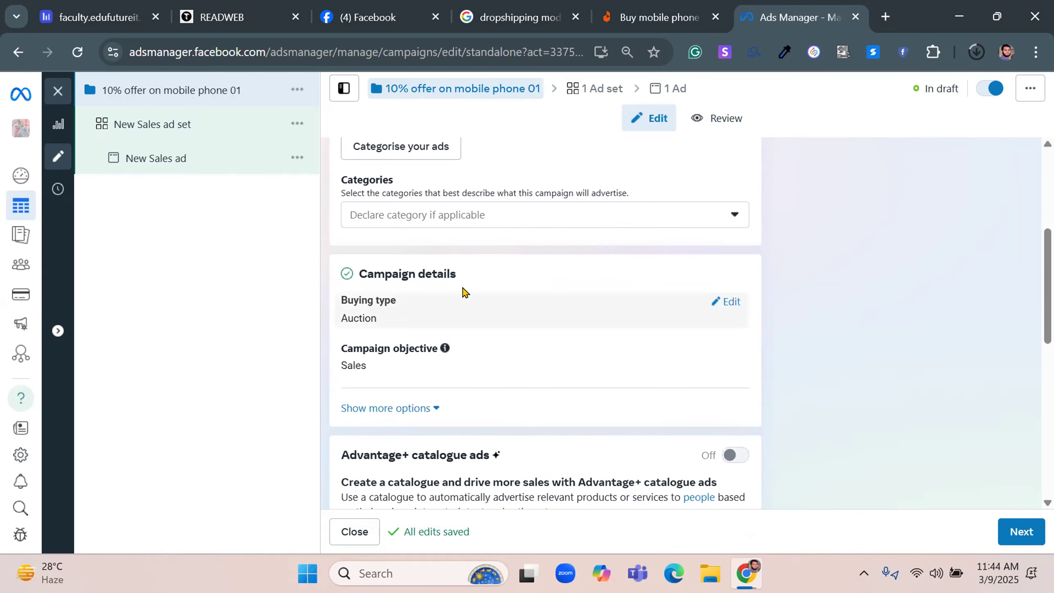
mouse_move(496, 306)
click(723, 301)
click(392, 328)
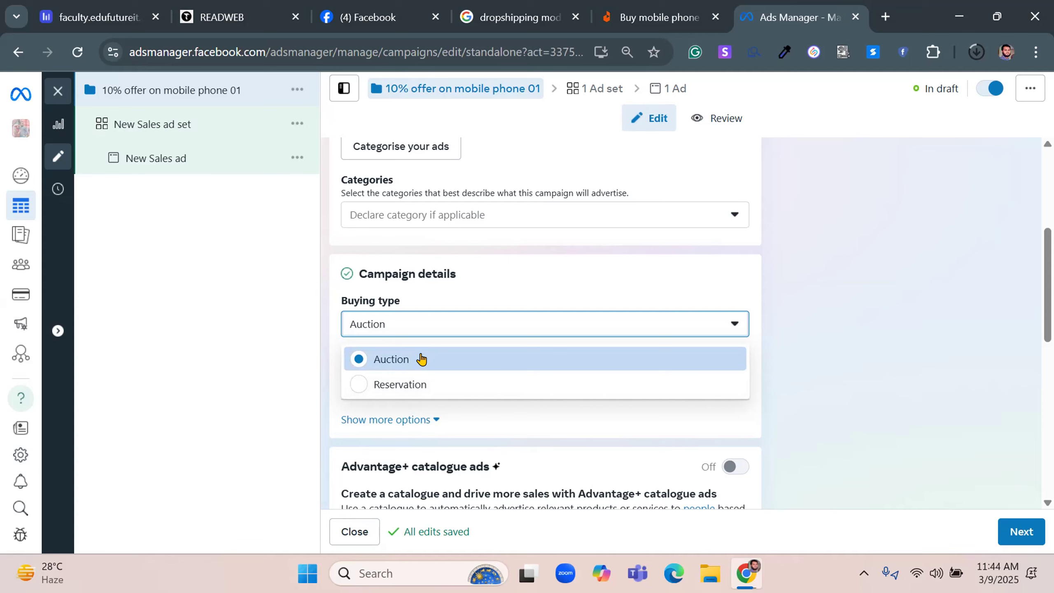
click(868, 351)
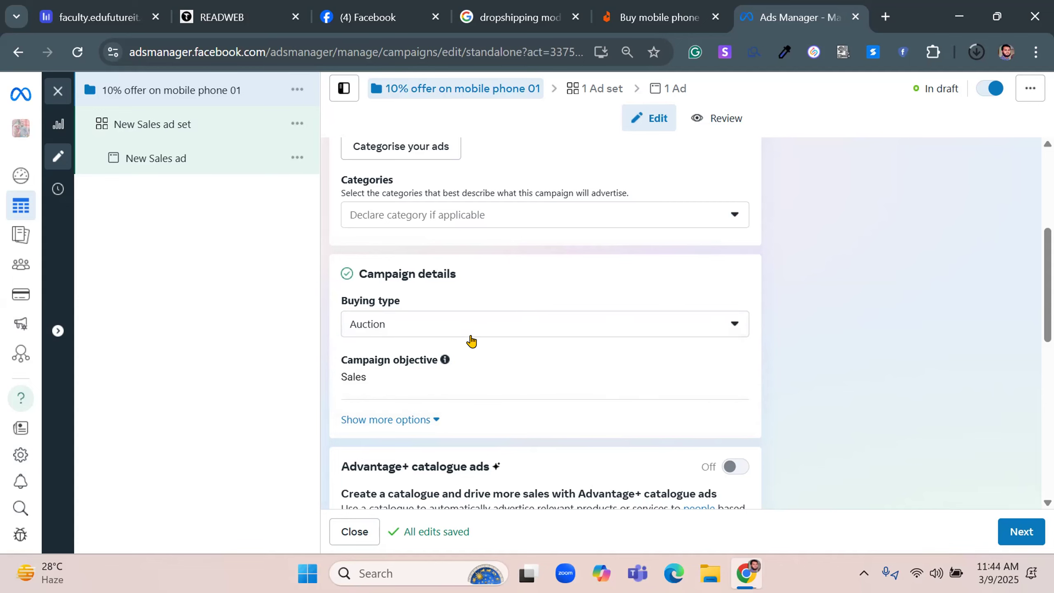
Examine the campaign objective choices and the campaign spending limit among the additional campaign details
scroll(472, 341, down, 3)
mouse_move(445, 199)
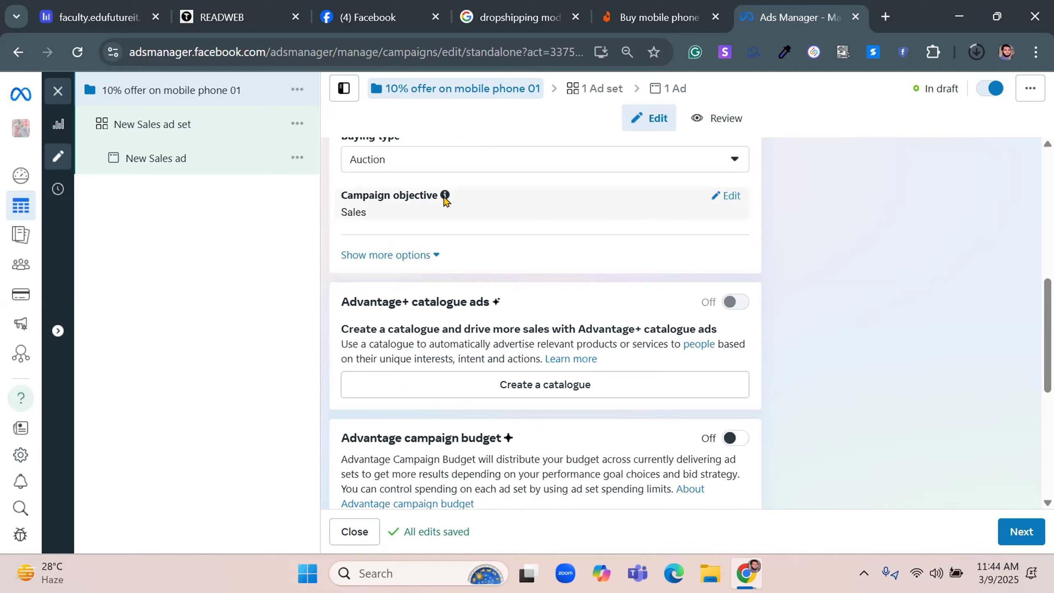
click(731, 196)
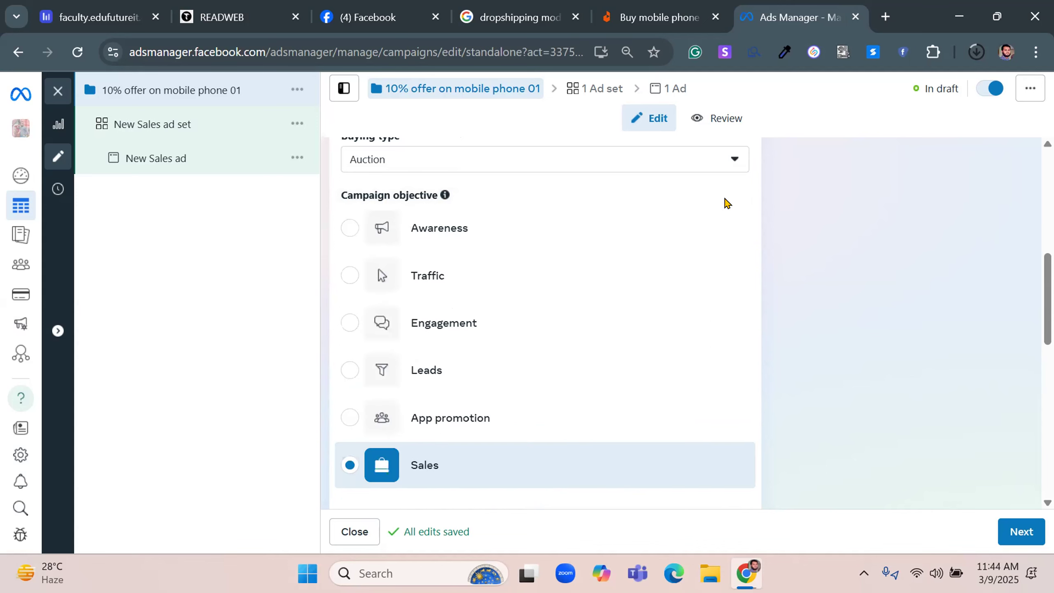
scroll(407, 254, down, 5)
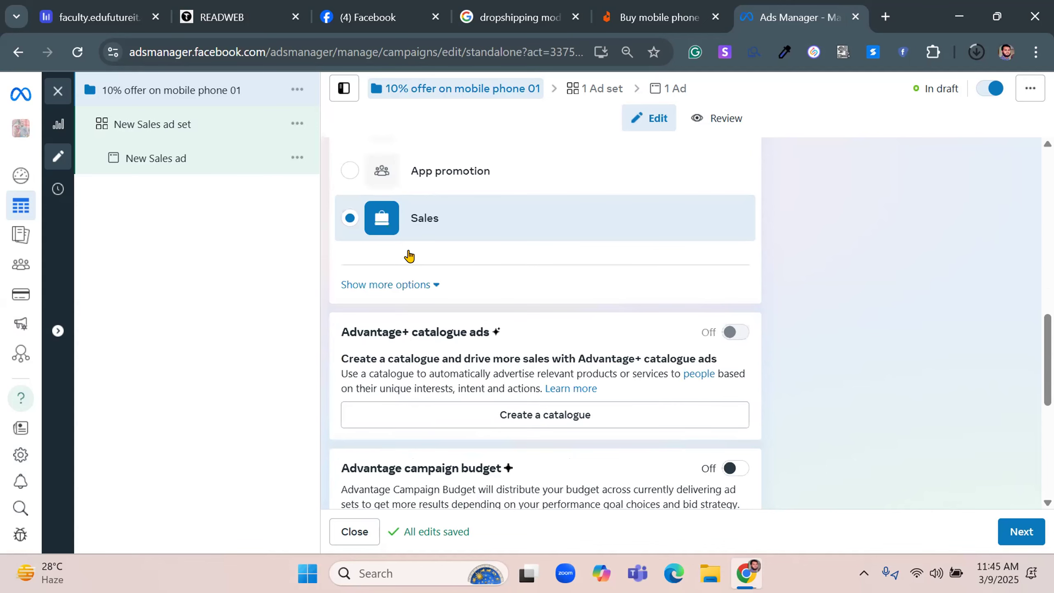
click(402, 286)
drag(341, 299, 464, 307)
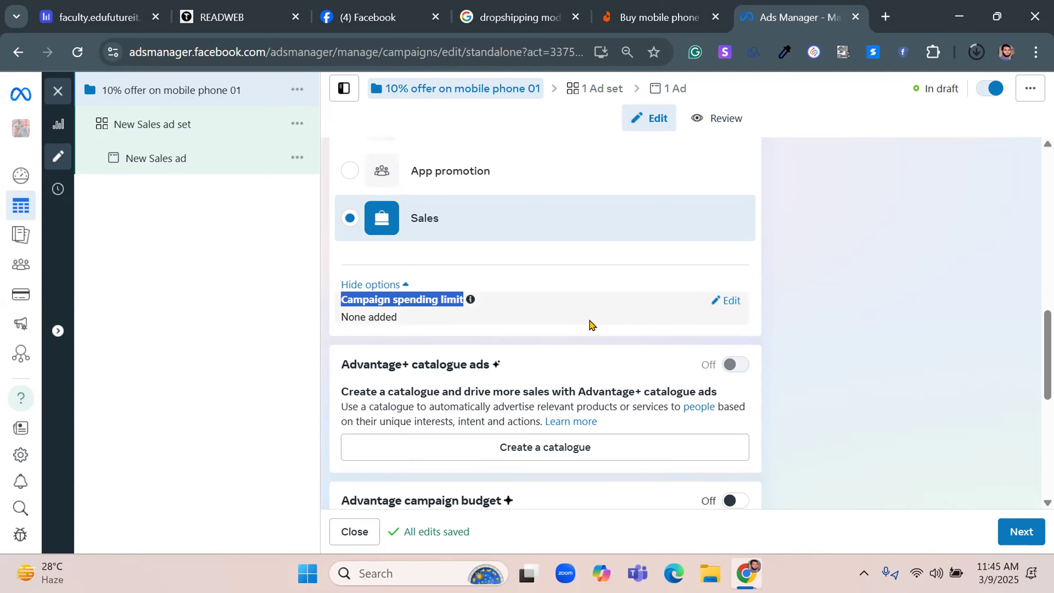
scroll(784, 285, down, 2)
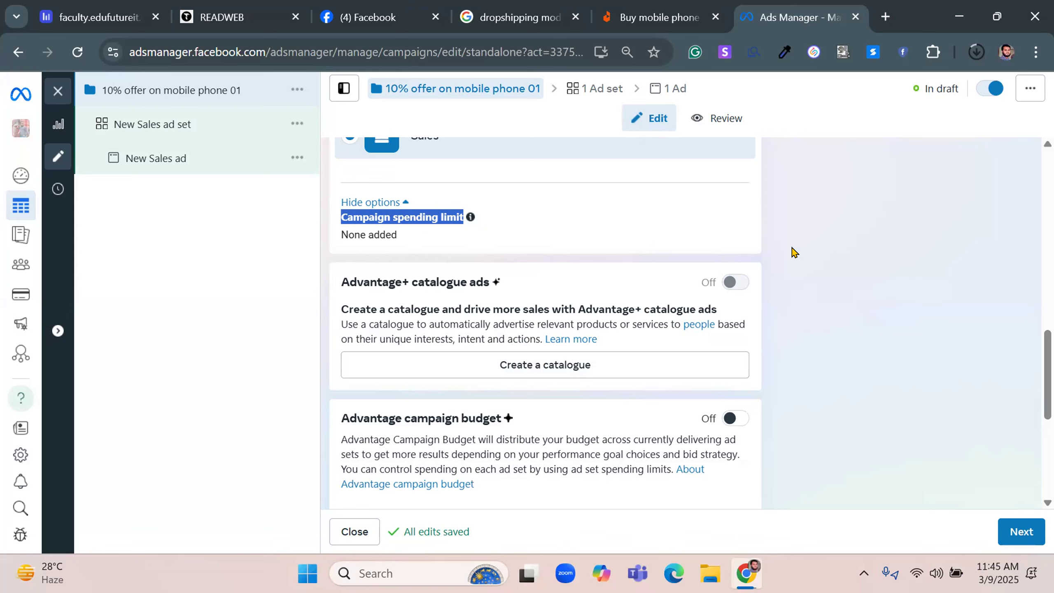
Open Commerce Manager from the full list of Meta tools in a separate browser tab and switch to it
mouse_move(21, 324)
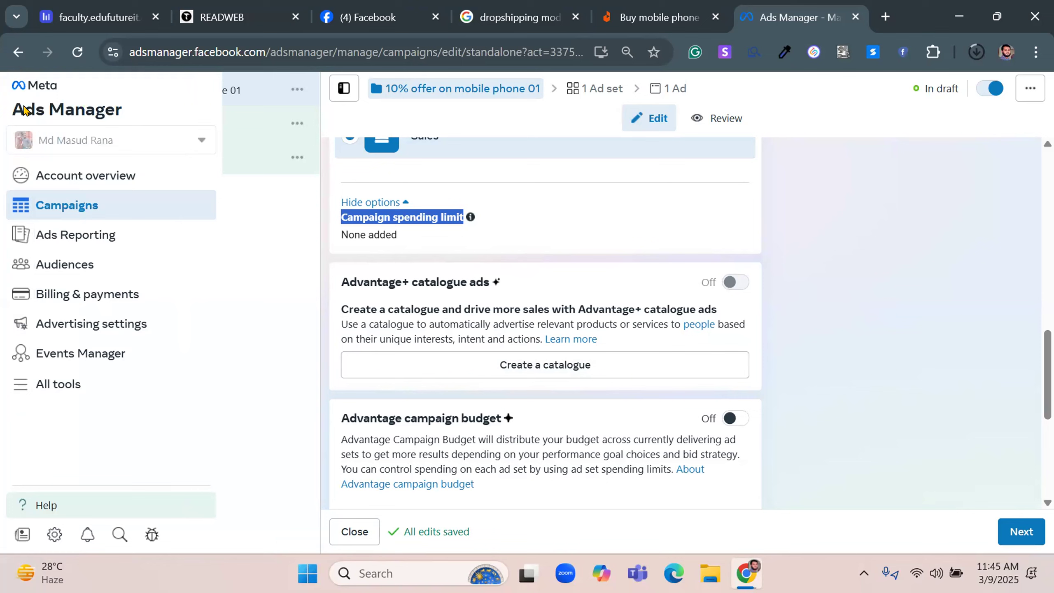
click(61, 385)
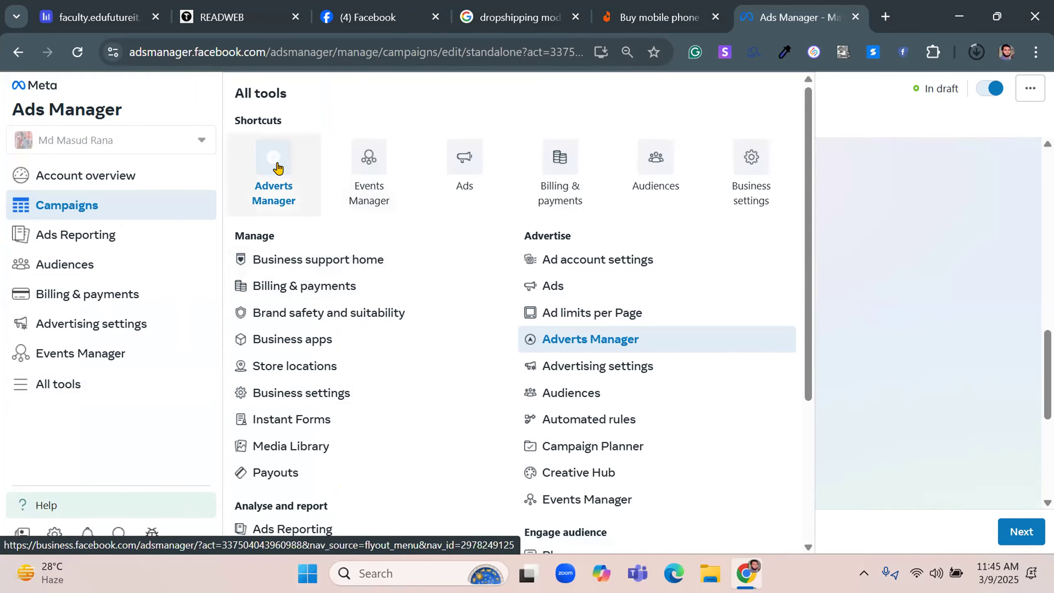
scroll(415, 269, down, 5)
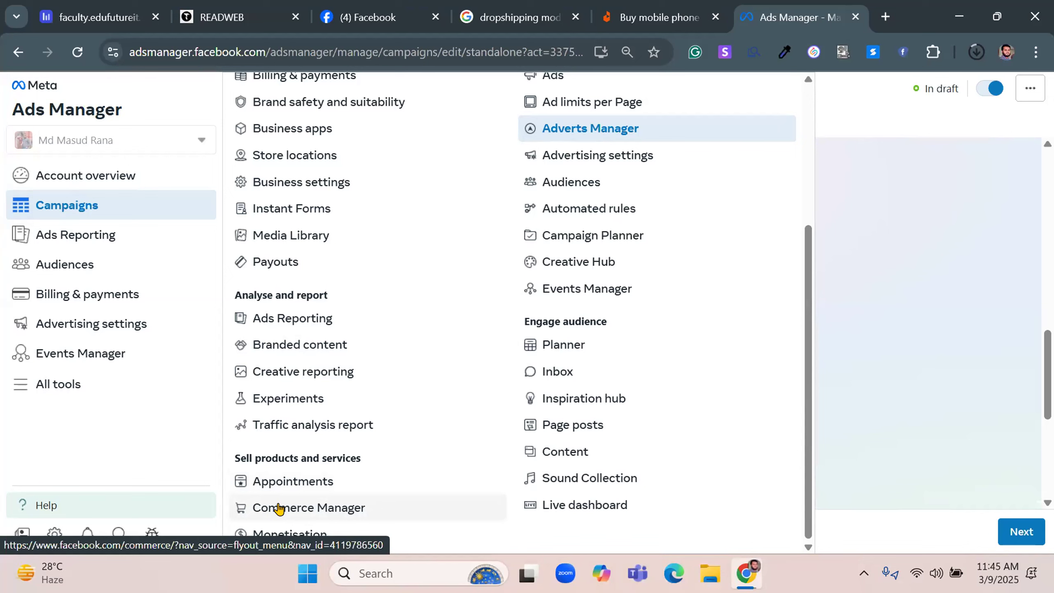
right_click(301, 503)
click(367, 316)
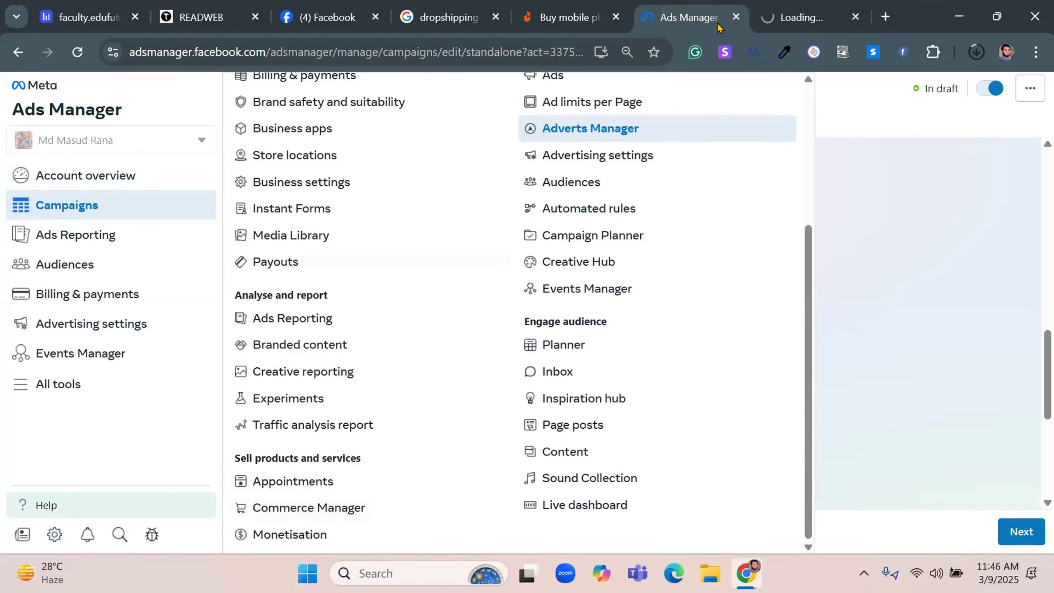
click(791, 17)
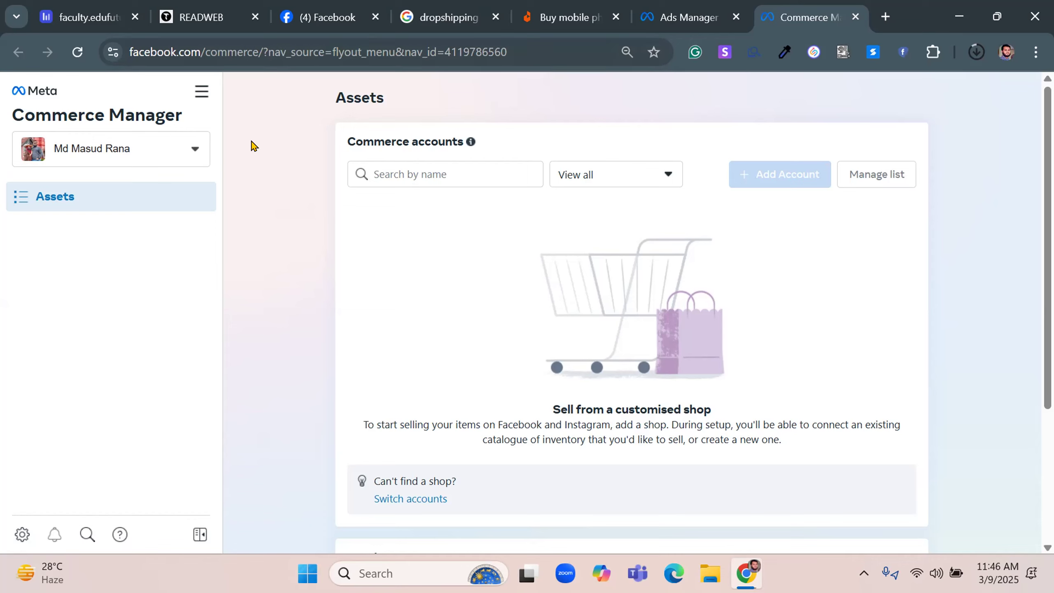
Switch Commerce Manager to the business portfolio with three business assets and open the ArtStyle commerce account
click(179, 147)
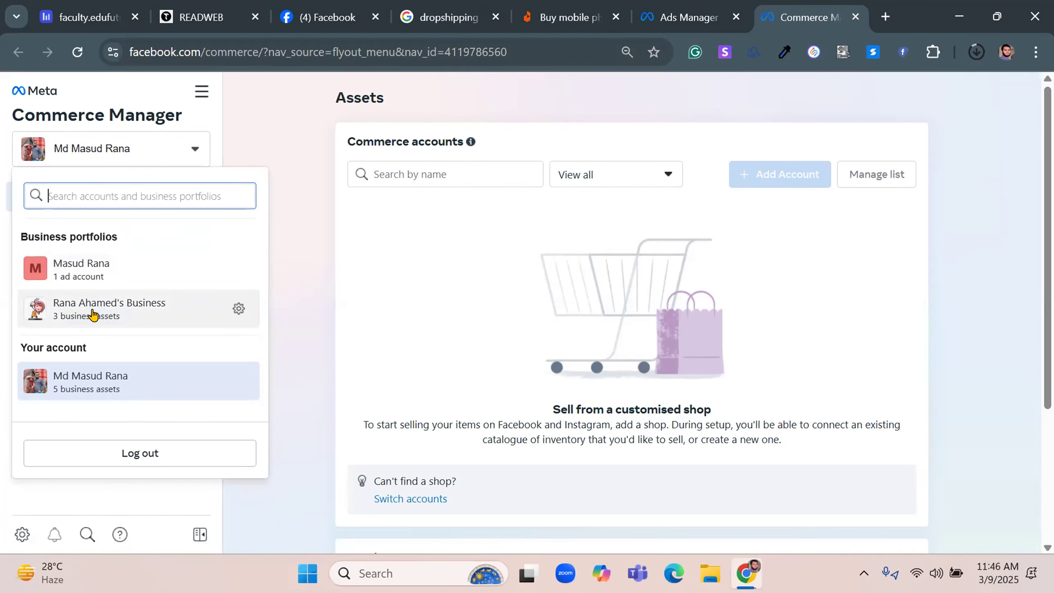
click(103, 315)
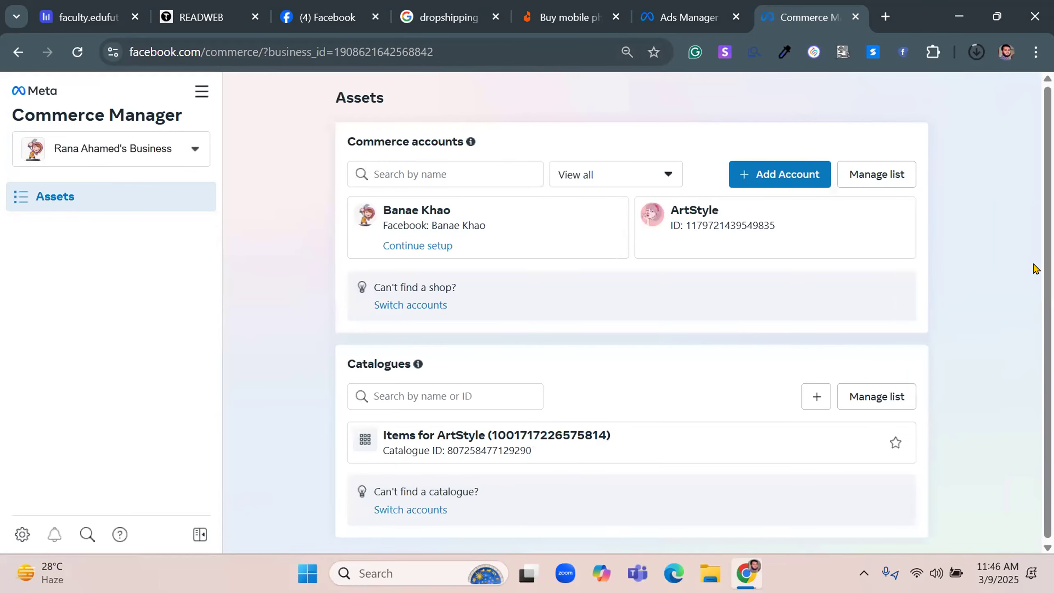
click(731, 220)
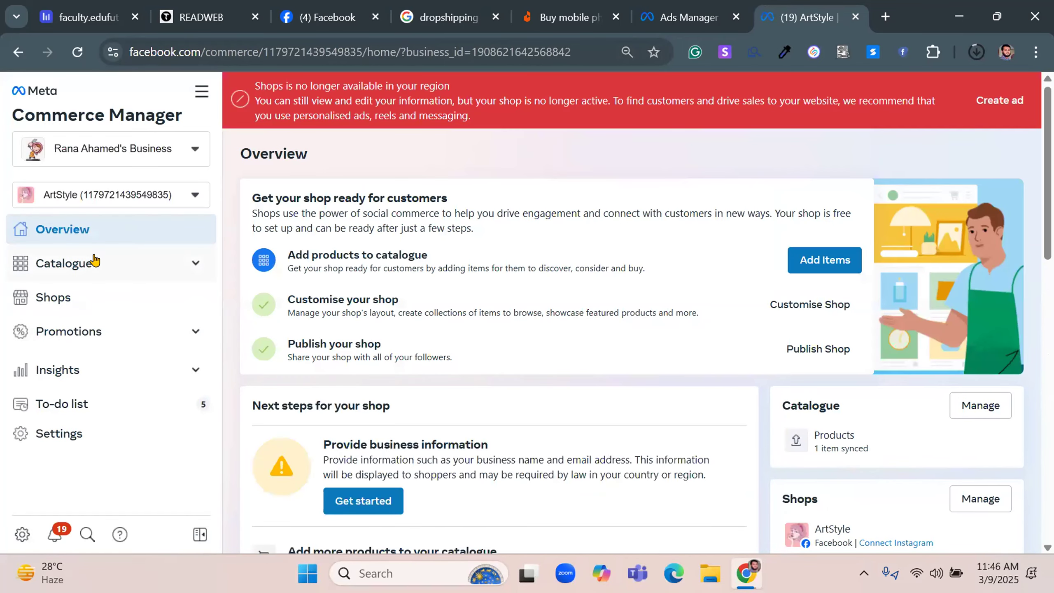
Open the item list of the ArtStyle catalogue and display the product Best Mobile In Lowest Price
click(85, 264)
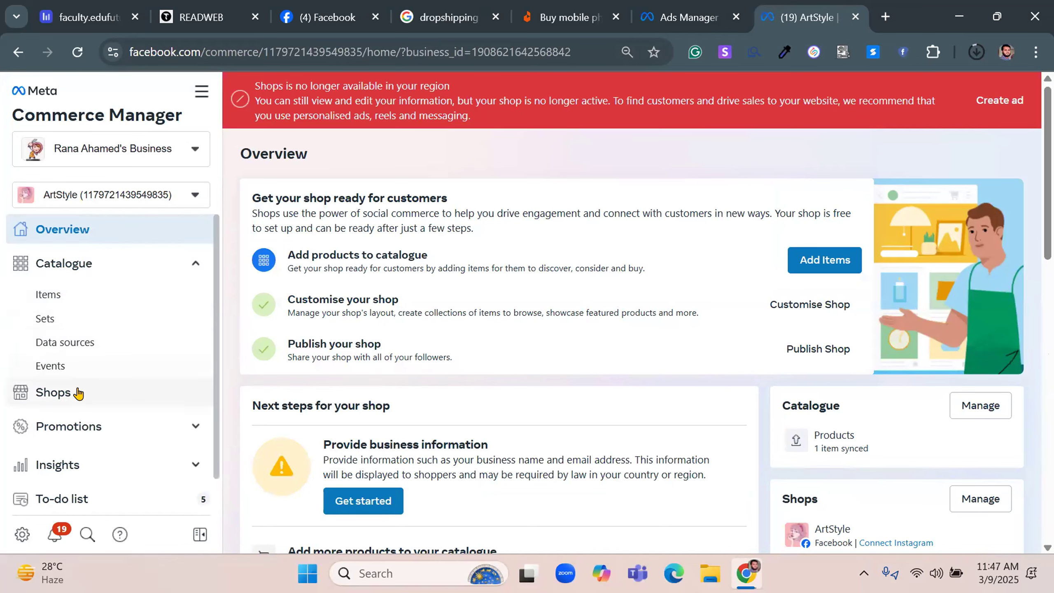
scroll(99, 432, down, 1)
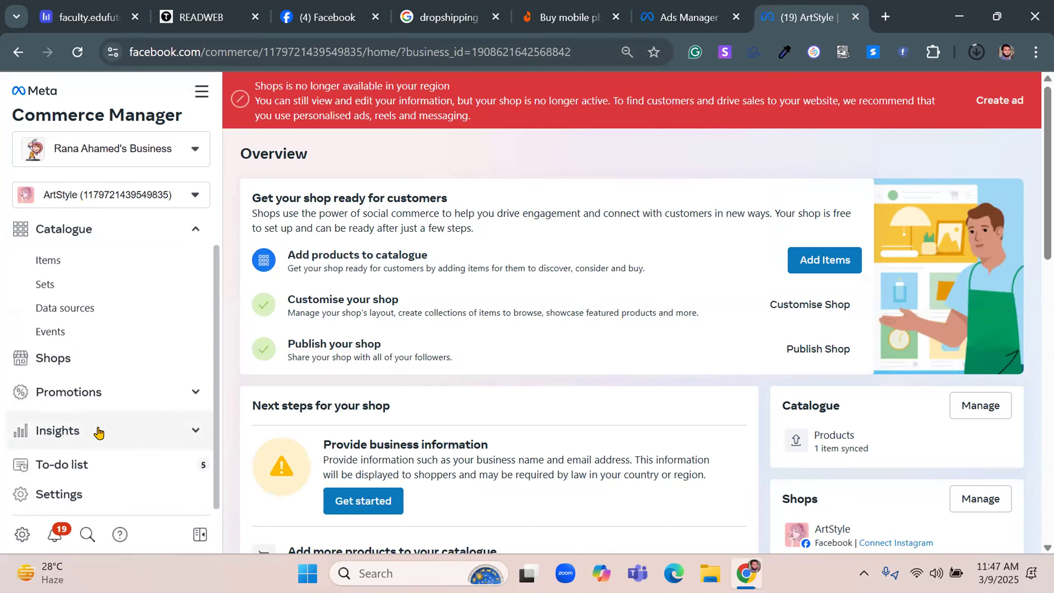
click(61, 262)
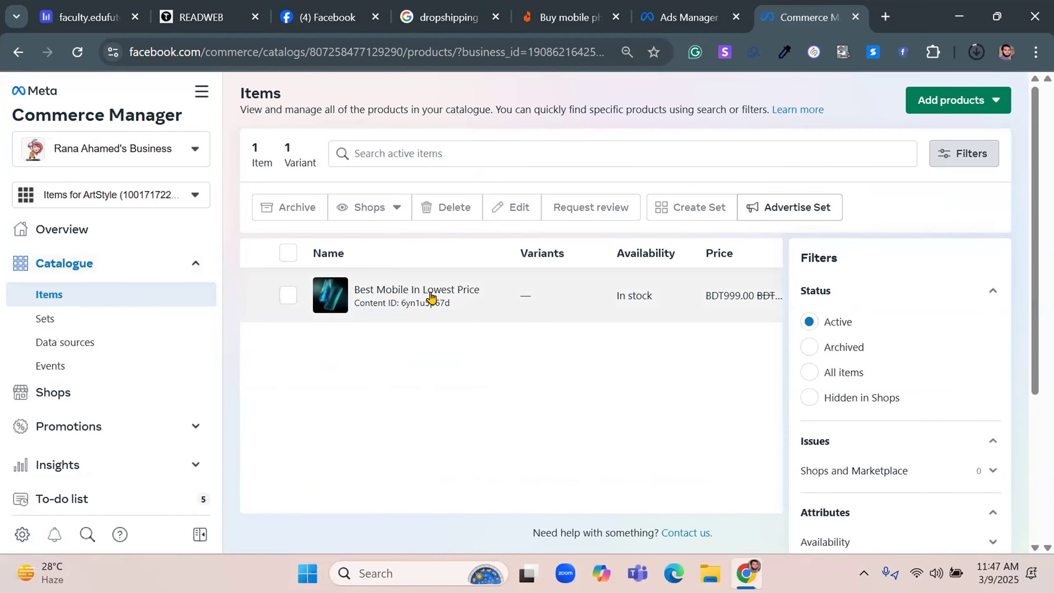
click(431, 295)
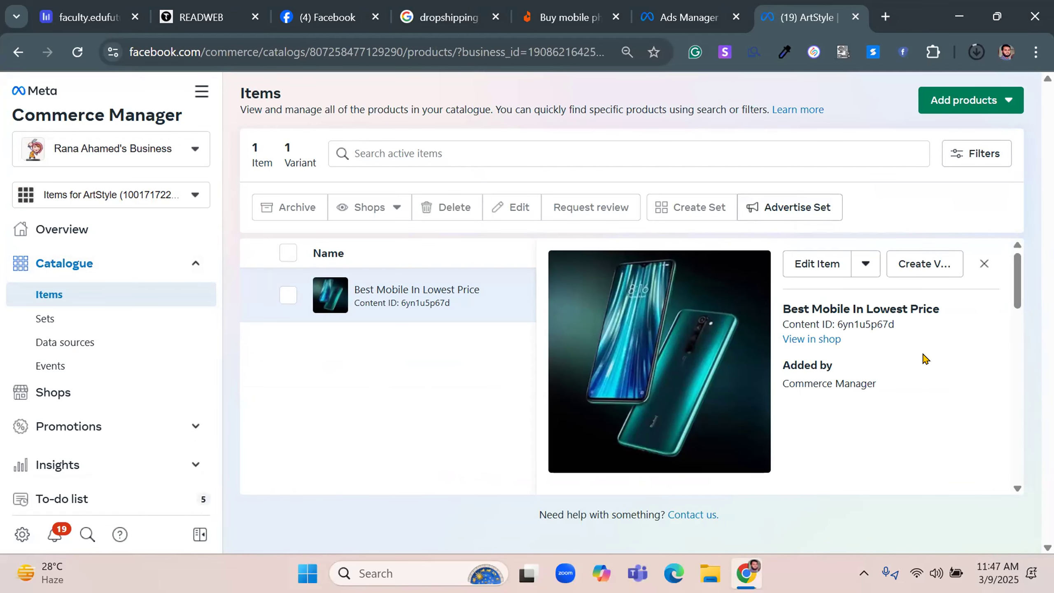
Examine the mobile product's details, including its pricing, website link, description, availability, category and images
scroll(881, 341, down, 2)
scroll(881, 342, up, 2)
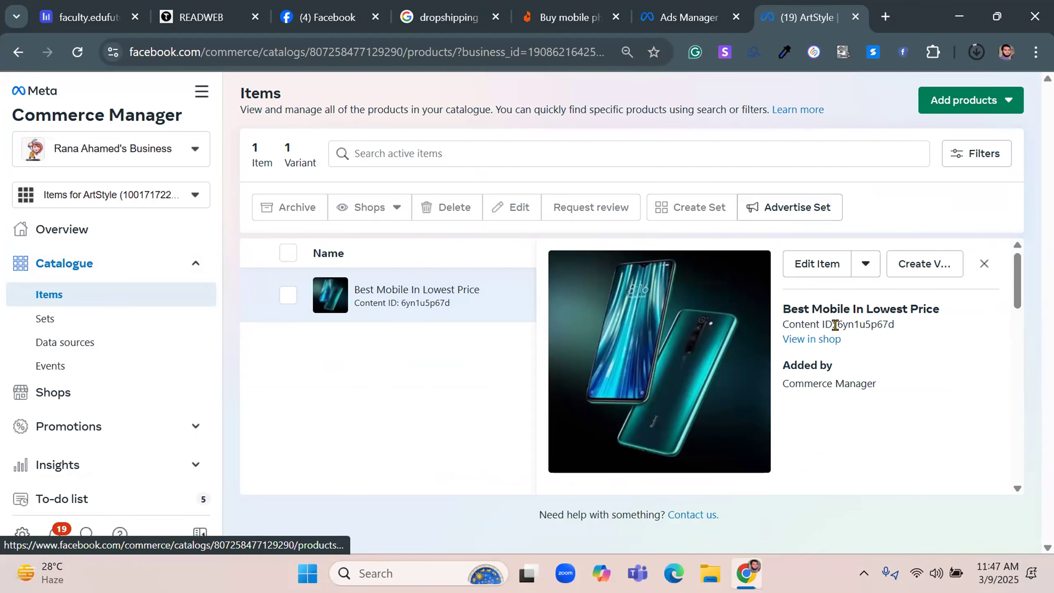
scroll(906, 339, down, 4)
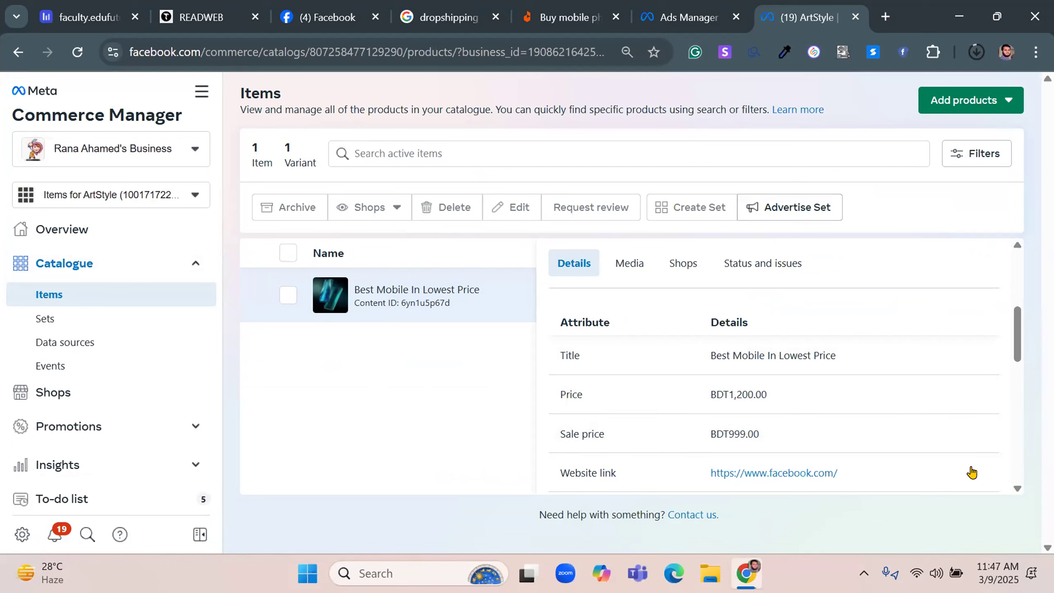
scroll(802, 438, down, 3)
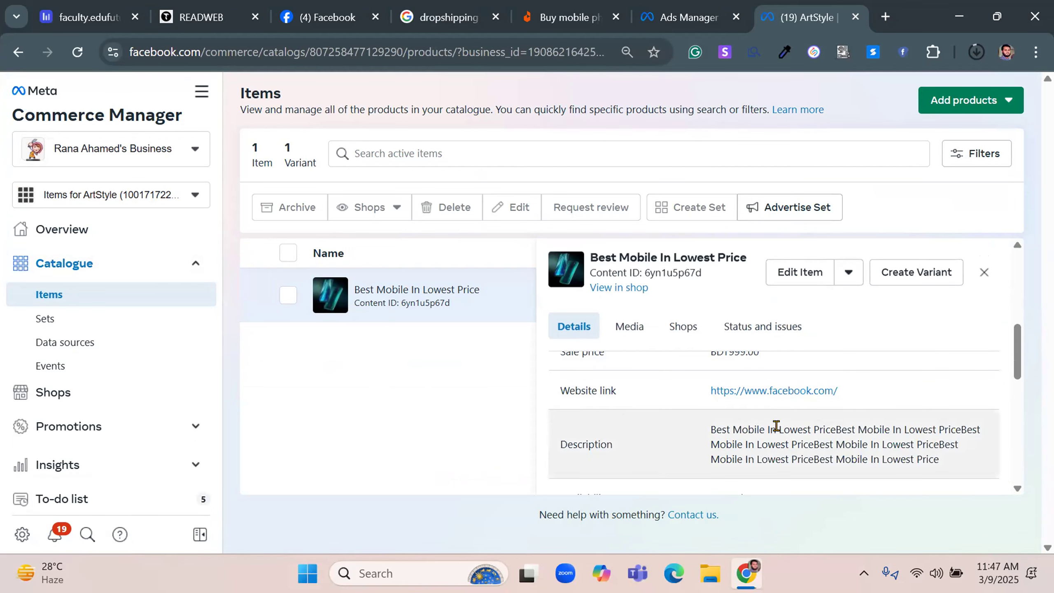
scroll(911, 435, down, 2)
scroll(872, 434, down, 1)
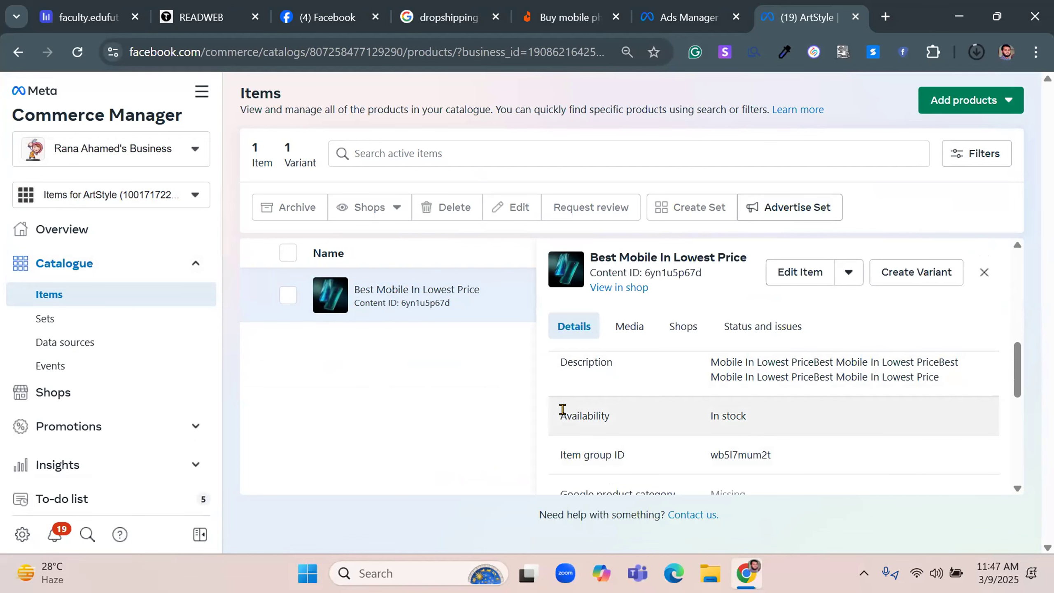
scroll(886, 404, down, 2)
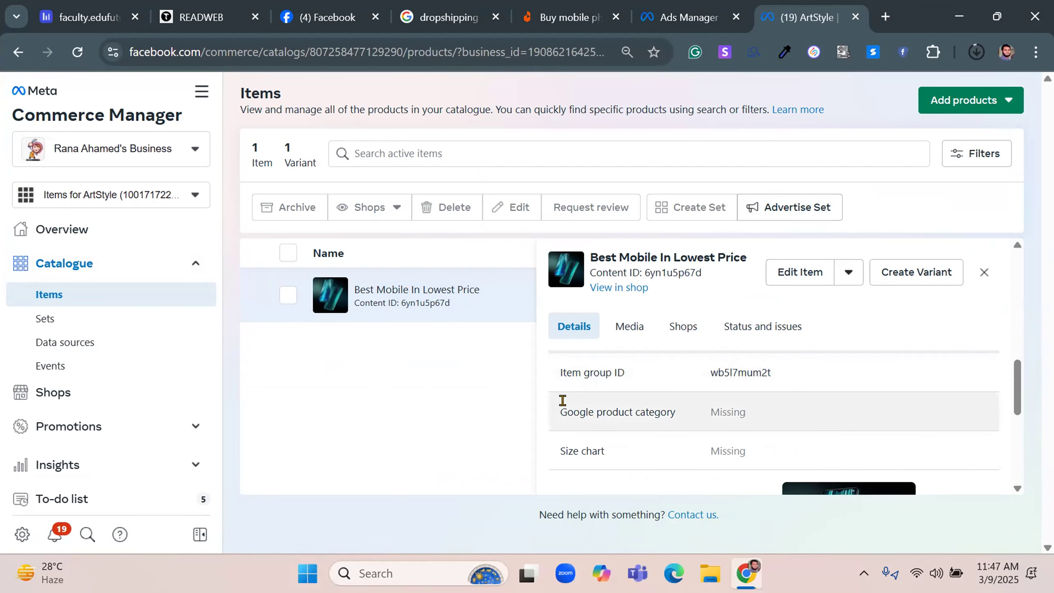
scroll(877, 412, down, 5)
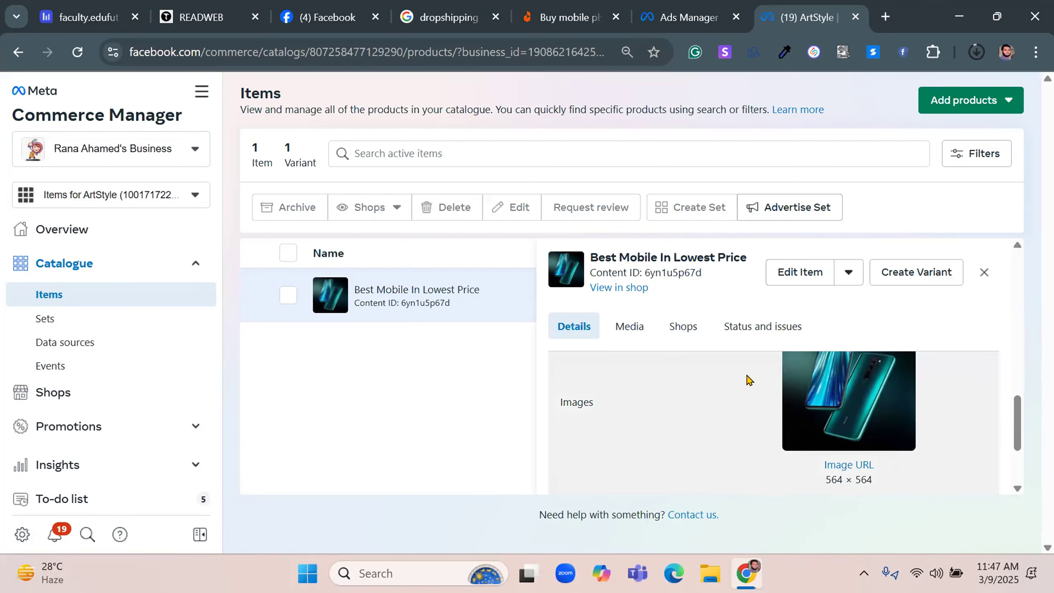
scroll(857, 392, down, 2)
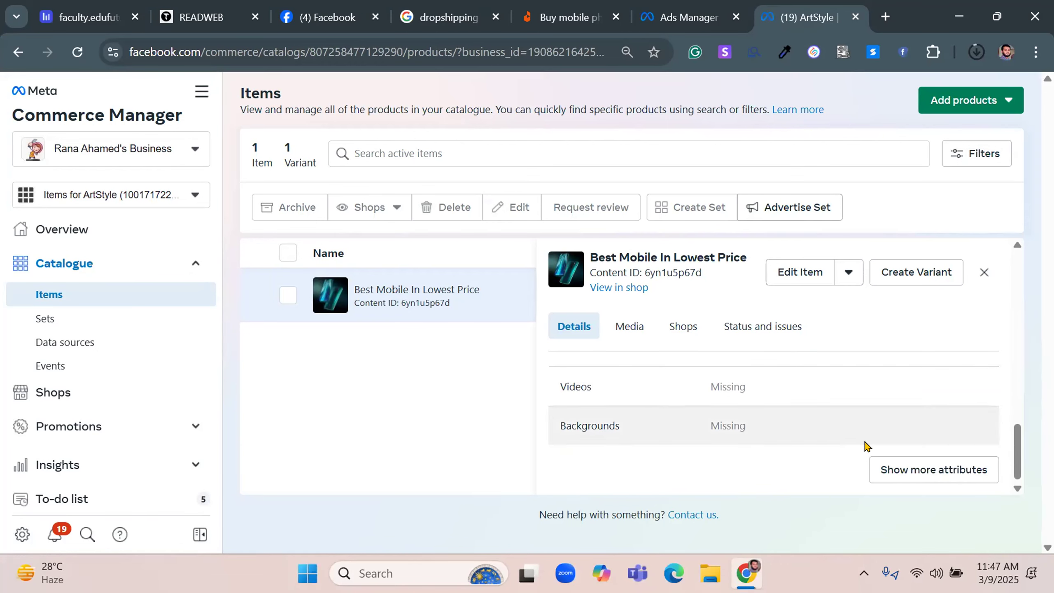
Review the mobile product's full list of additional attributes and close it
click(937, 473)
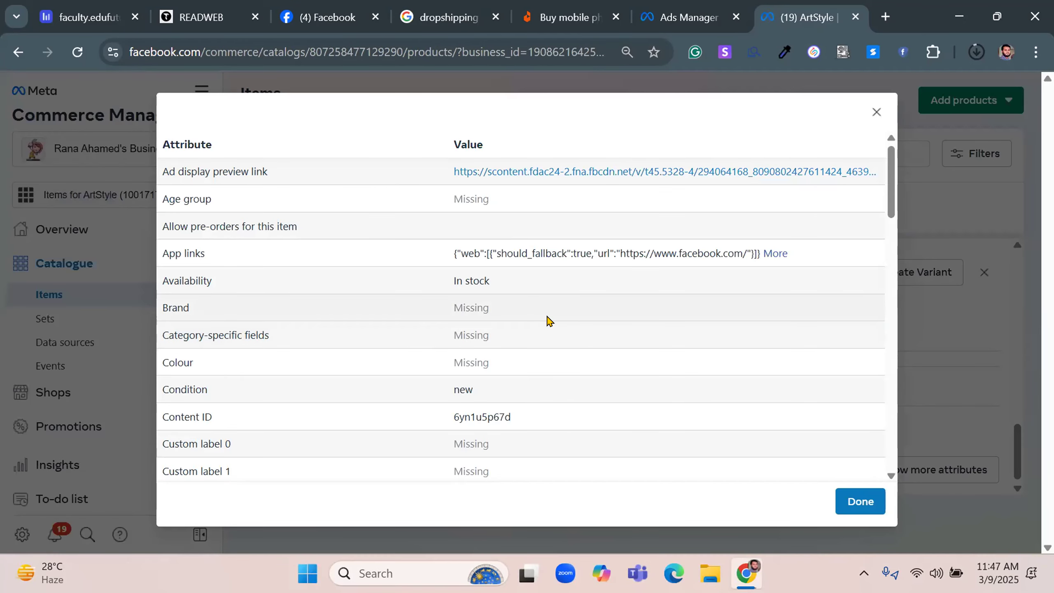
scroll(549, 321, down, 2)
scroll(549, 318, down, 8)
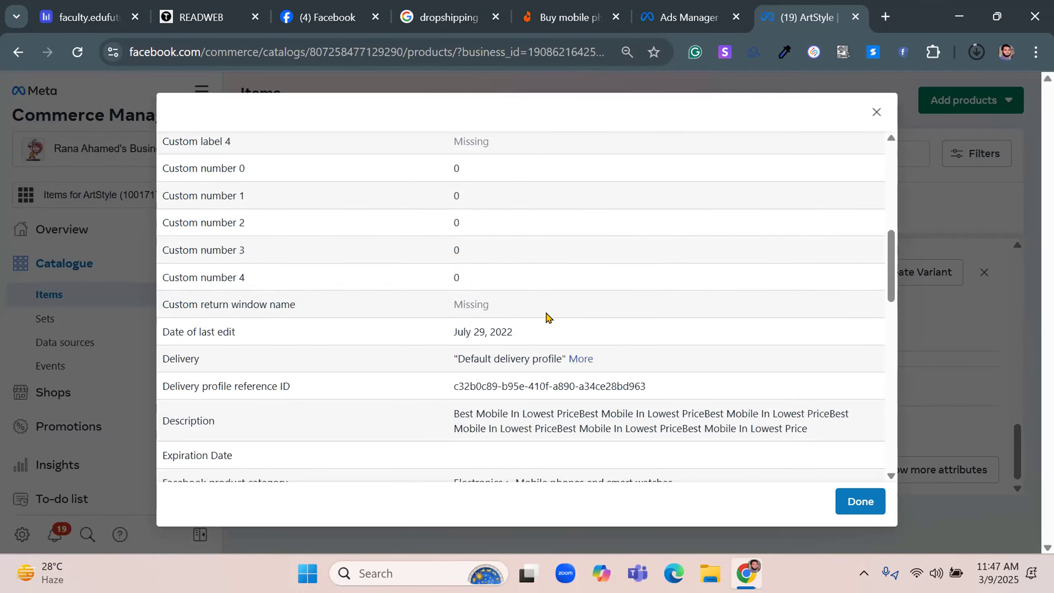
scroll(549, 318, down, 6)
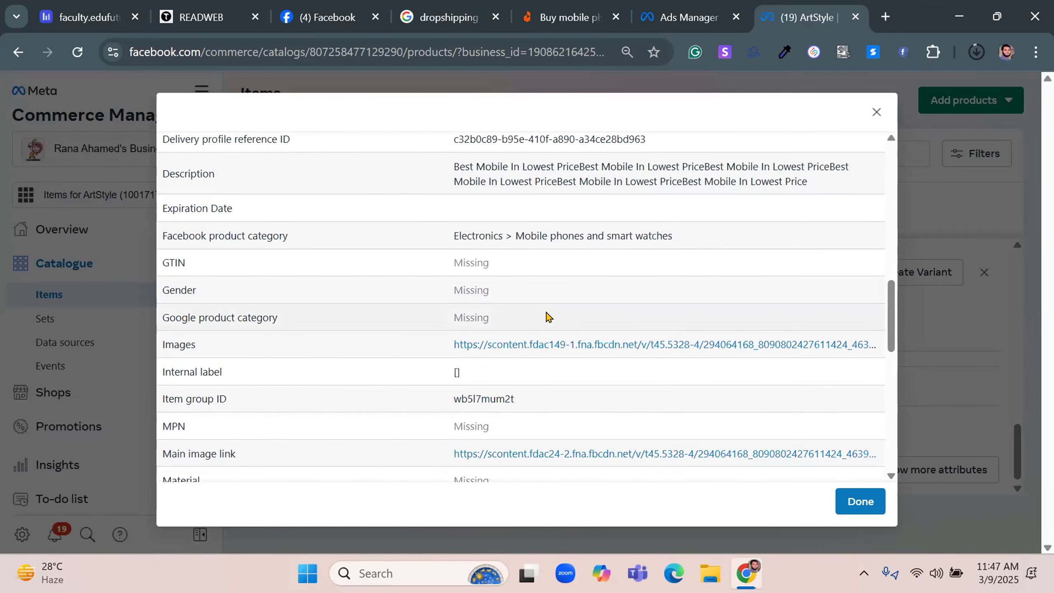
scroll(549, 317, down, 2)
scroll(548, 317, down, 10)
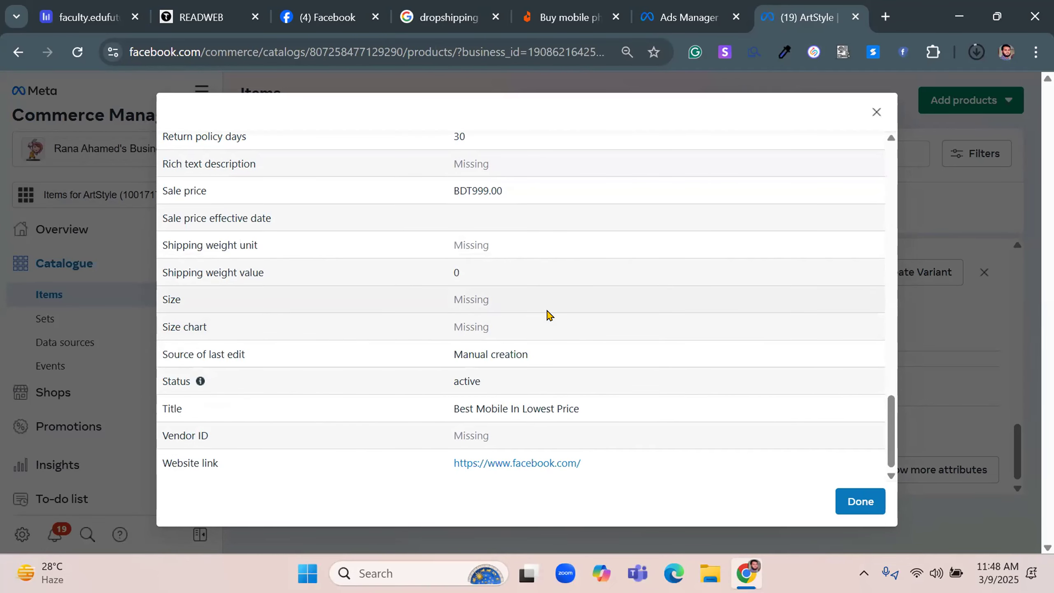
click(877, 112)
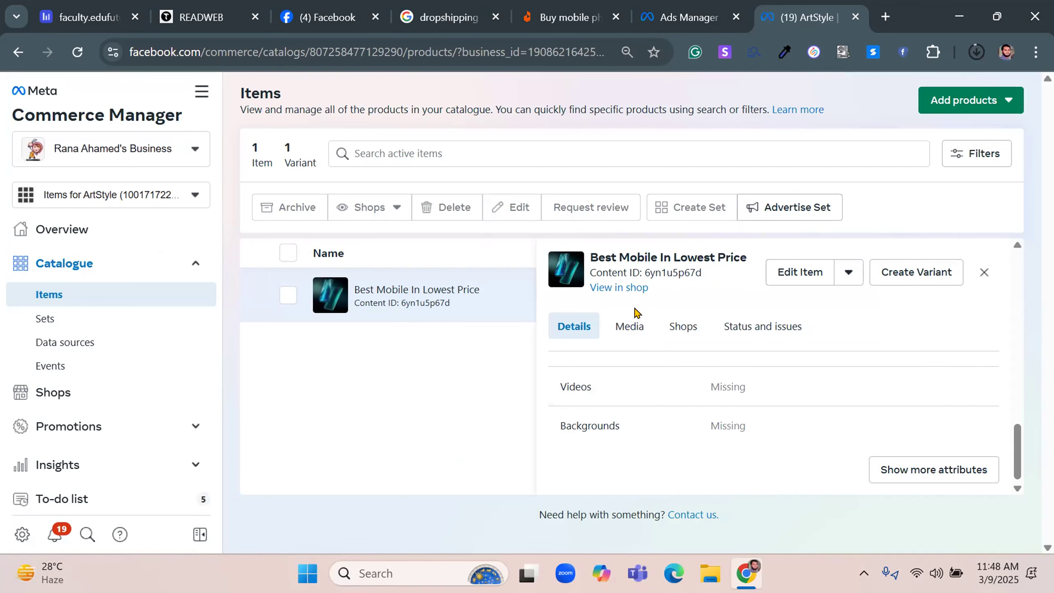
Return to the campaign draft in Ads Manager and turn on the Advantage campaign budget
click(689, 17)
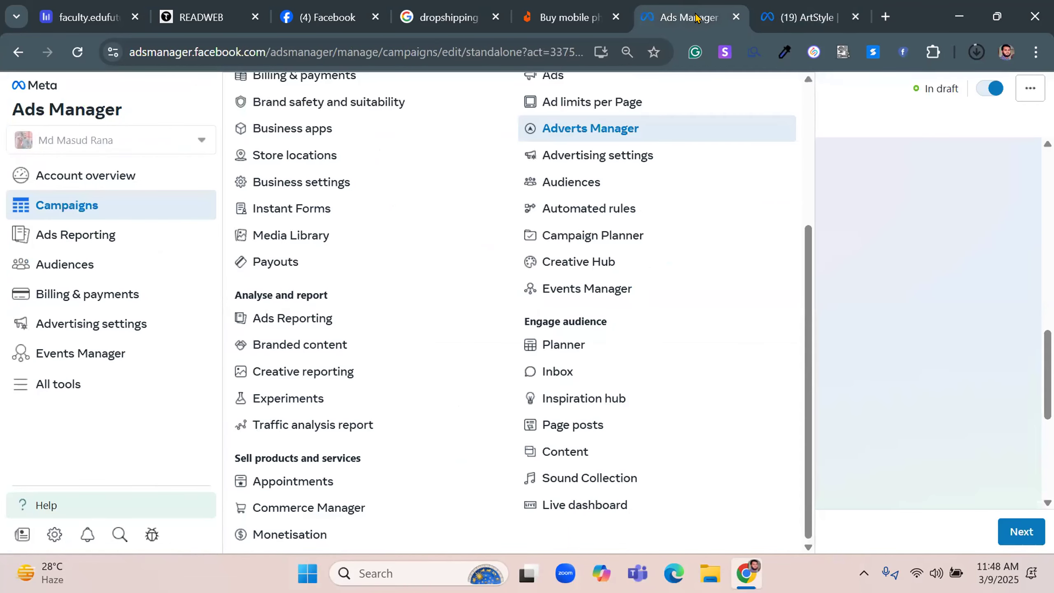
click(901, 148)
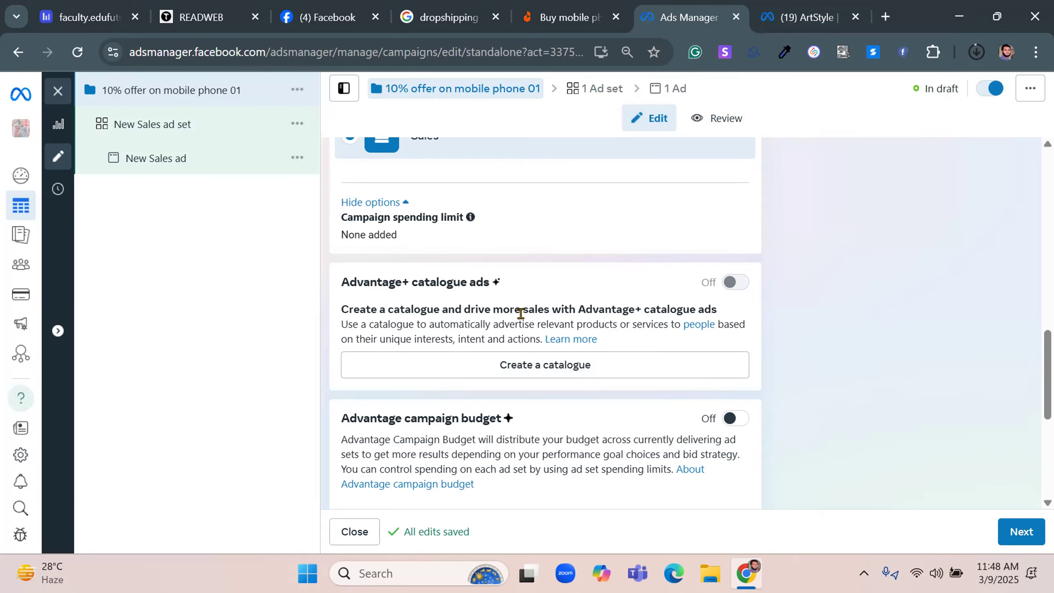
scroll(518, 308, down, 2)
drag(330, 338, 503, 340)
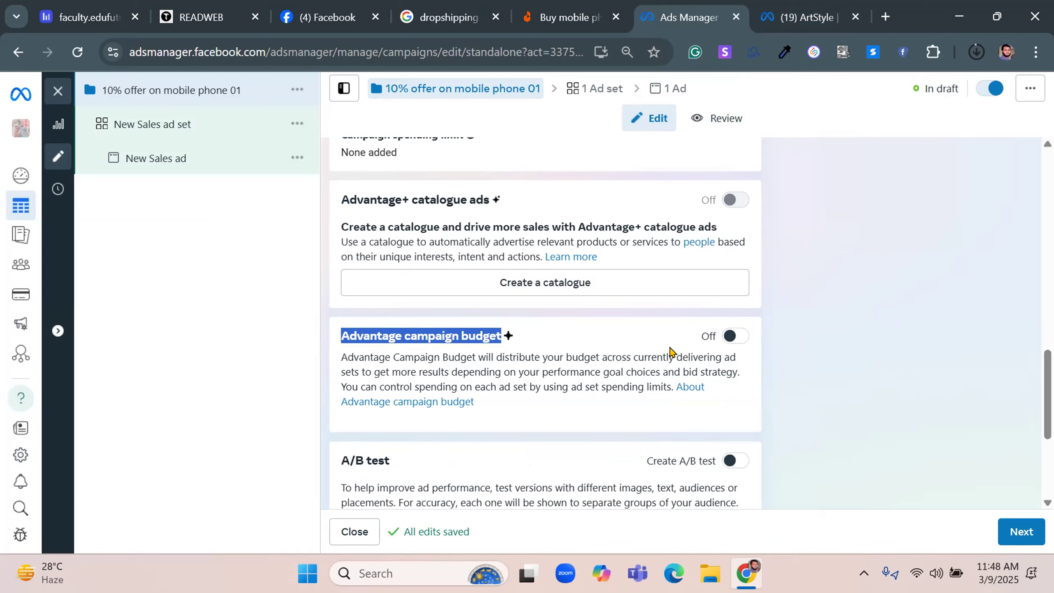
click(729, 340)
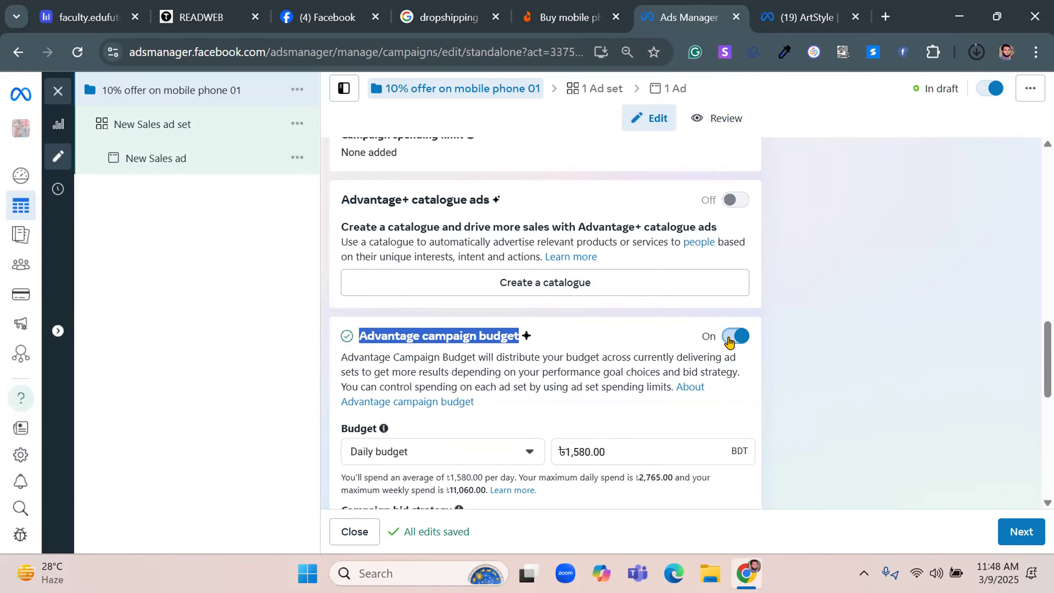
Keep the campaign budget type as Daily budget and set the amount to 500 BDT
scroll(464, 381, down, 4)
click(438, 311)
click(434, 288)
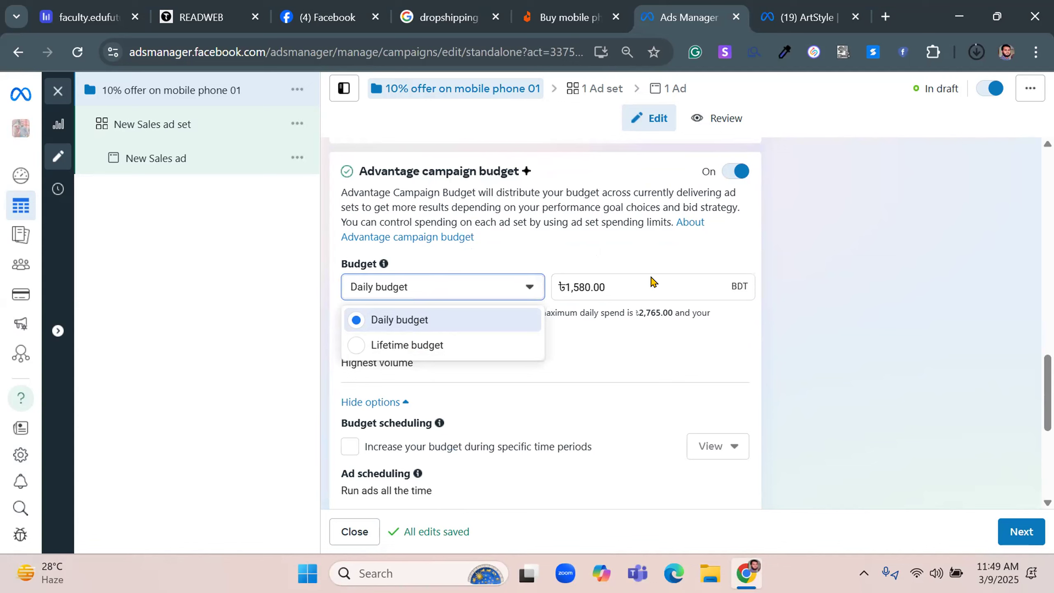
click(636, 278)
triple_click(637, 276)
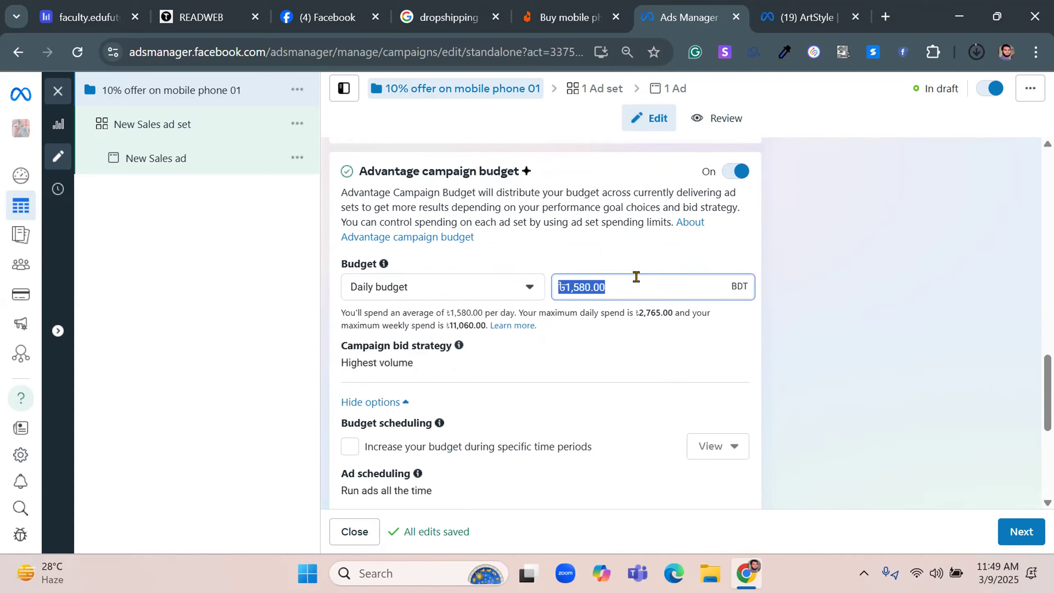
text(500)
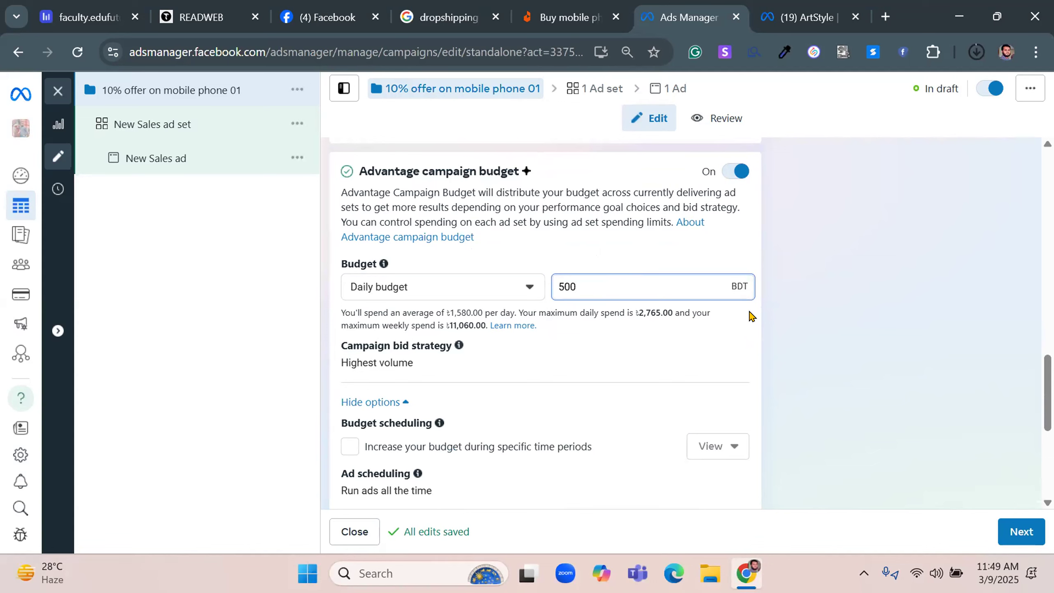
click(754, 314)
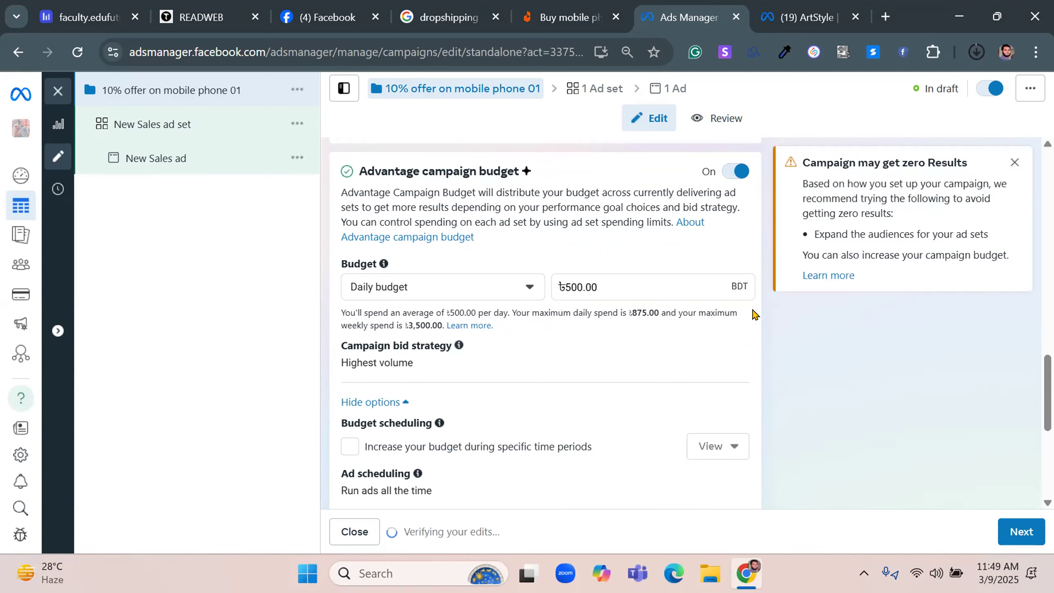
click(506, 298)
click(507, 299)
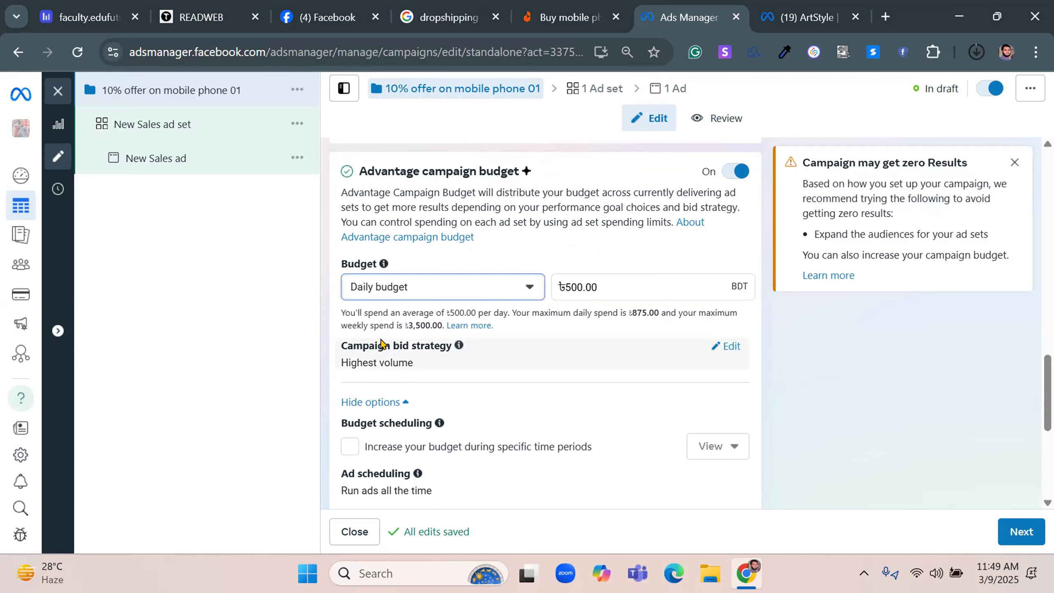
Compare the available campaign bid strategies and change the strategy to Cost per result goal
click(738, 350)
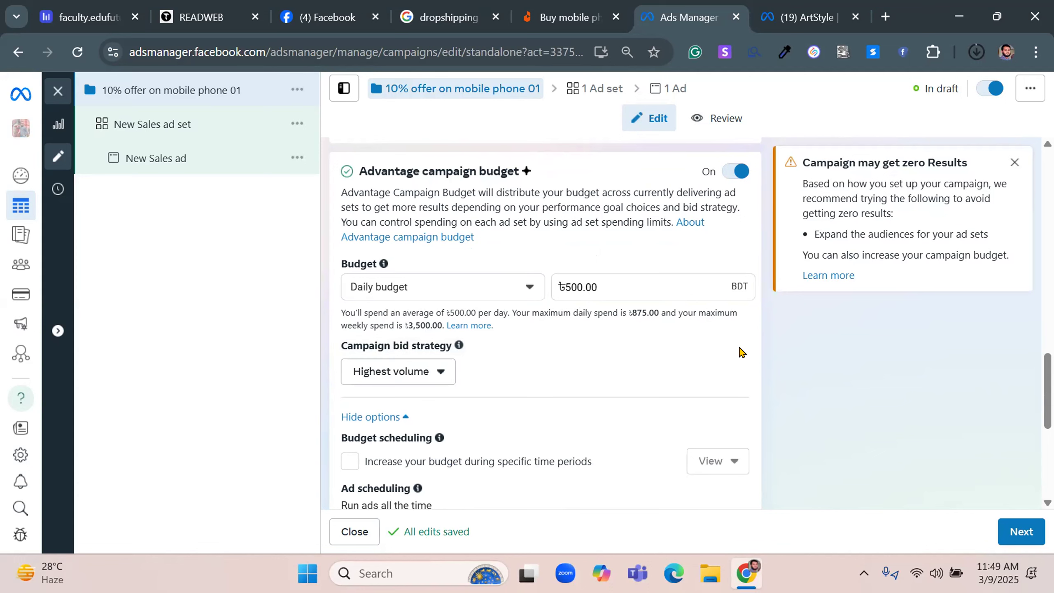
click(386, 385)
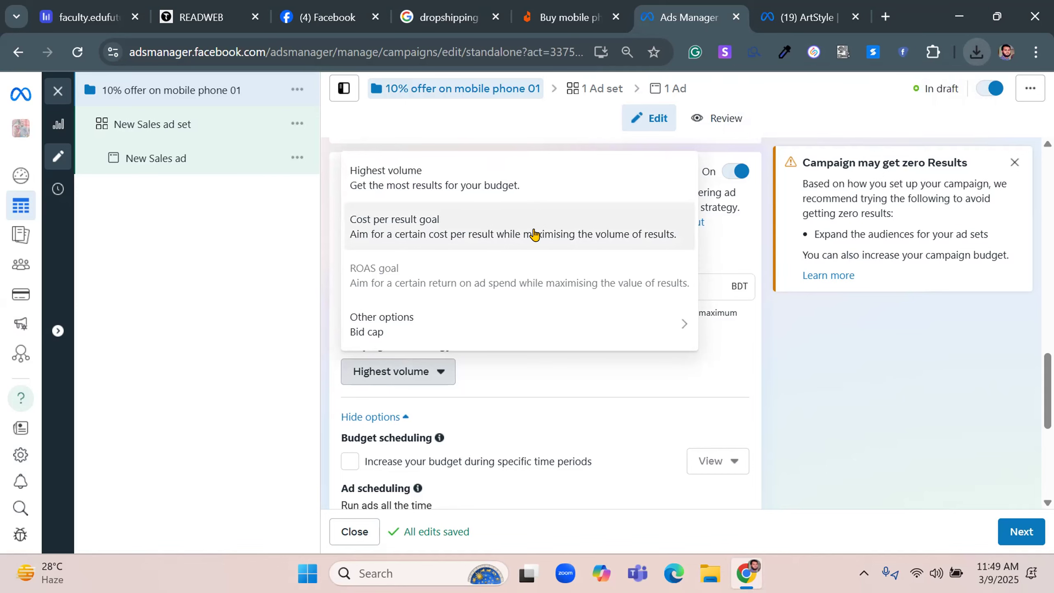
mouse_move(706, 292)
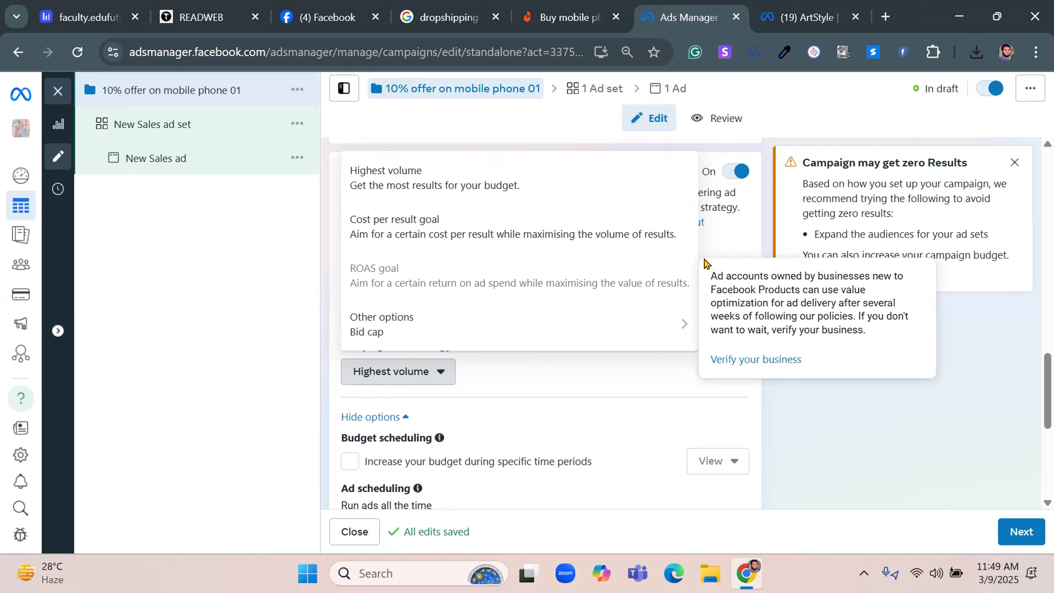
click(482, 228)
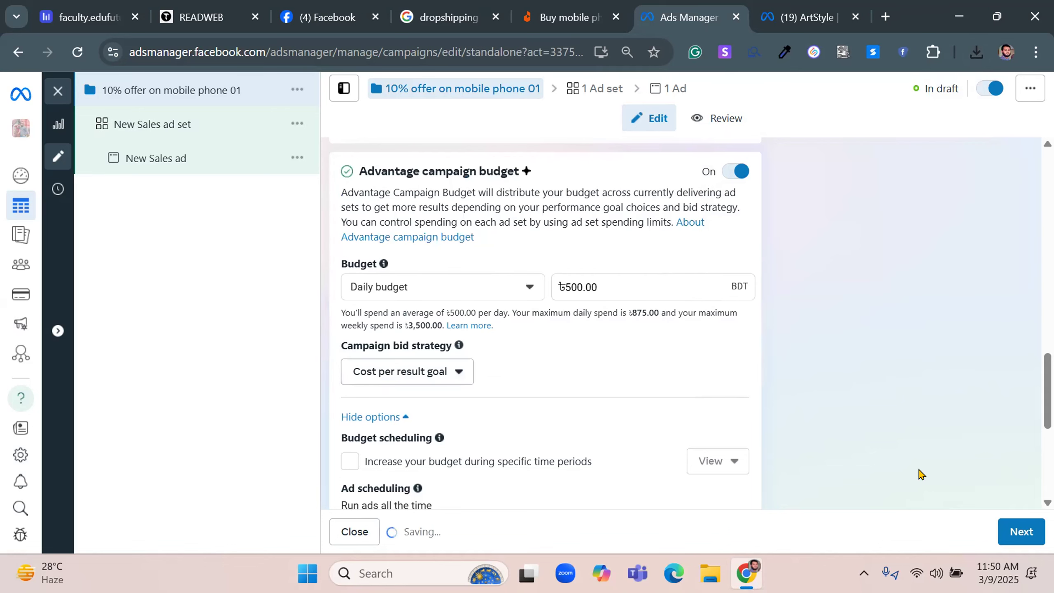
Continue to the New Sales ad set and review its conversion settings down to the cost per result goal
click(1005, 533)
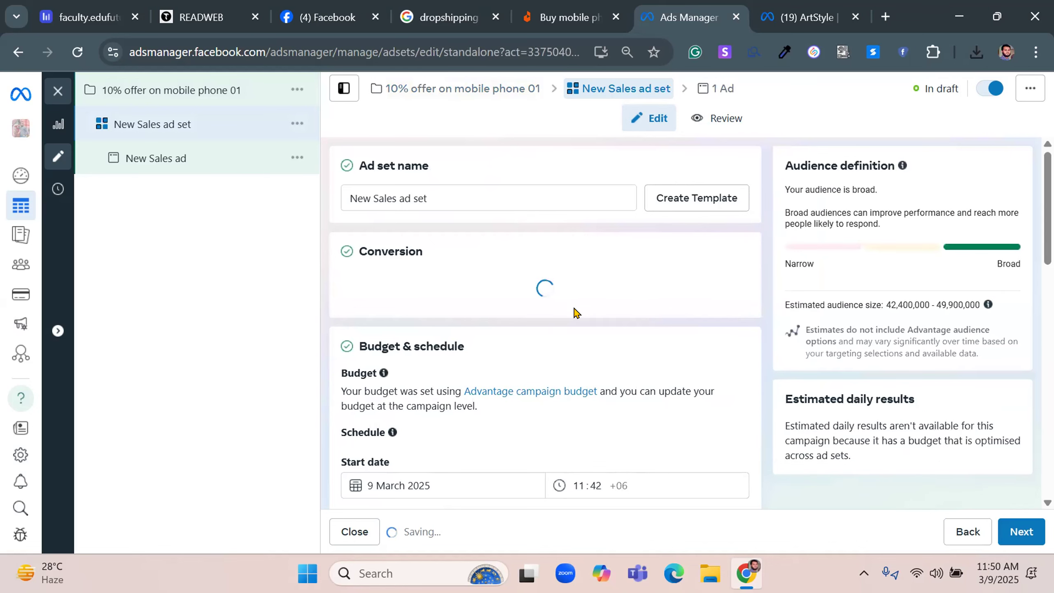
scroll(573, 311, down, 7)
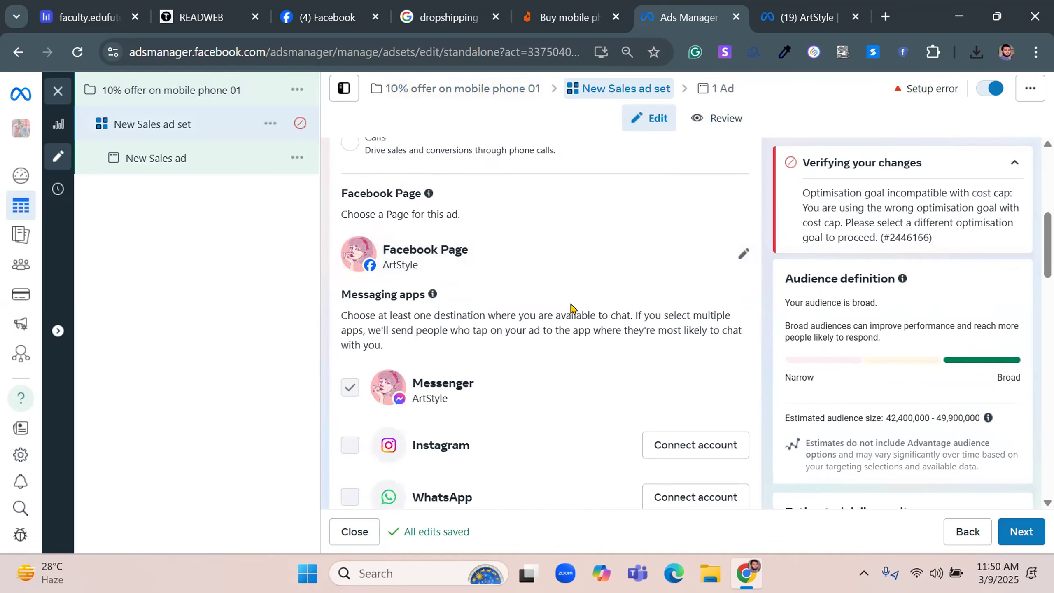
scroll(572, 309, down, 8)
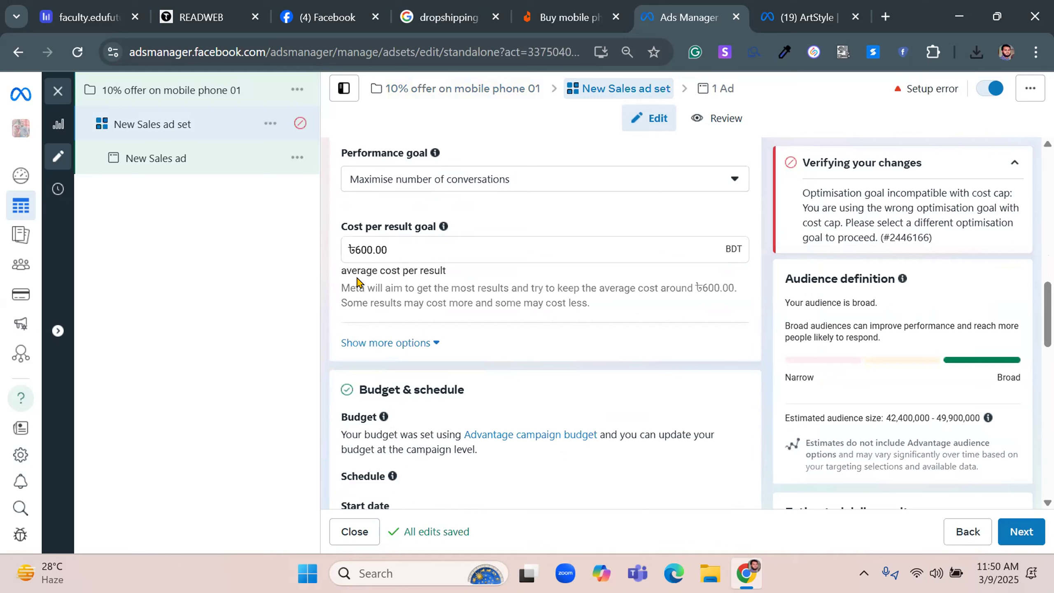
Return to the campaign-level settings and review the available campaign bid strategies, including Bid cap, without changing the selection
triple_click(397, 250)
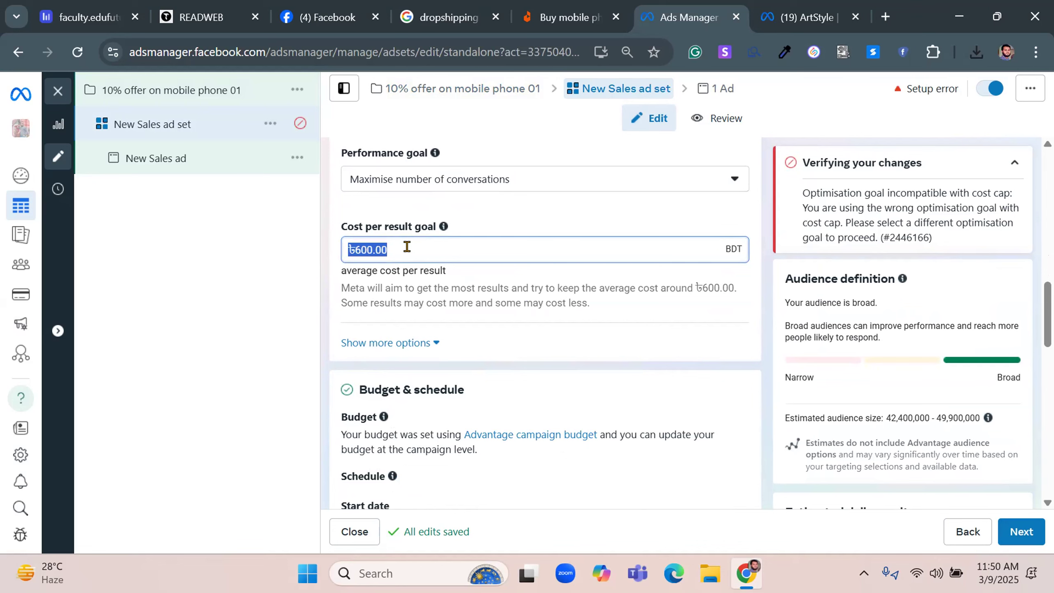
click(967, 531)
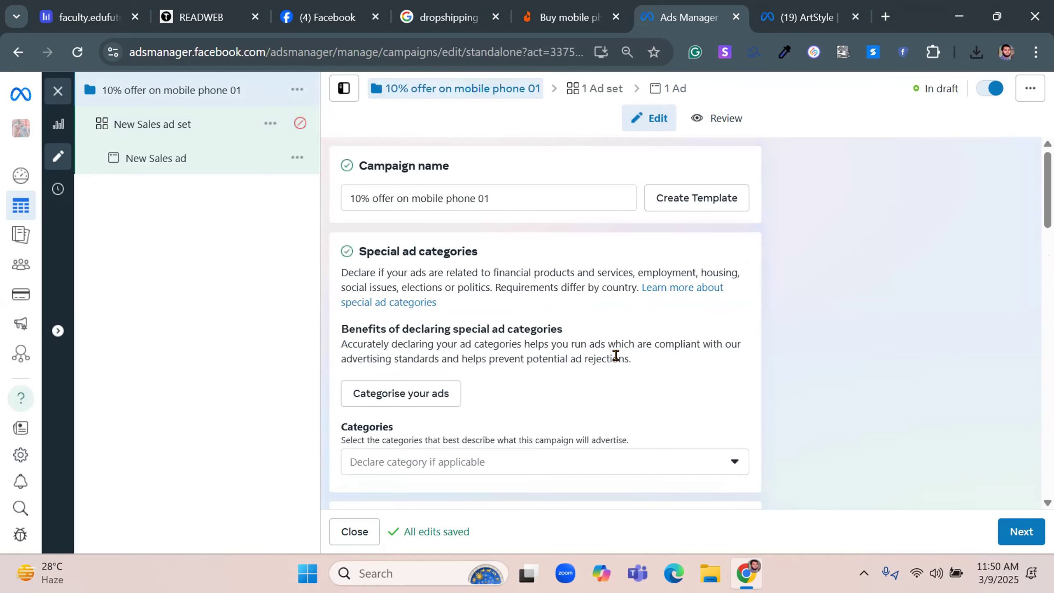
scroll(616, 355, down, 6)
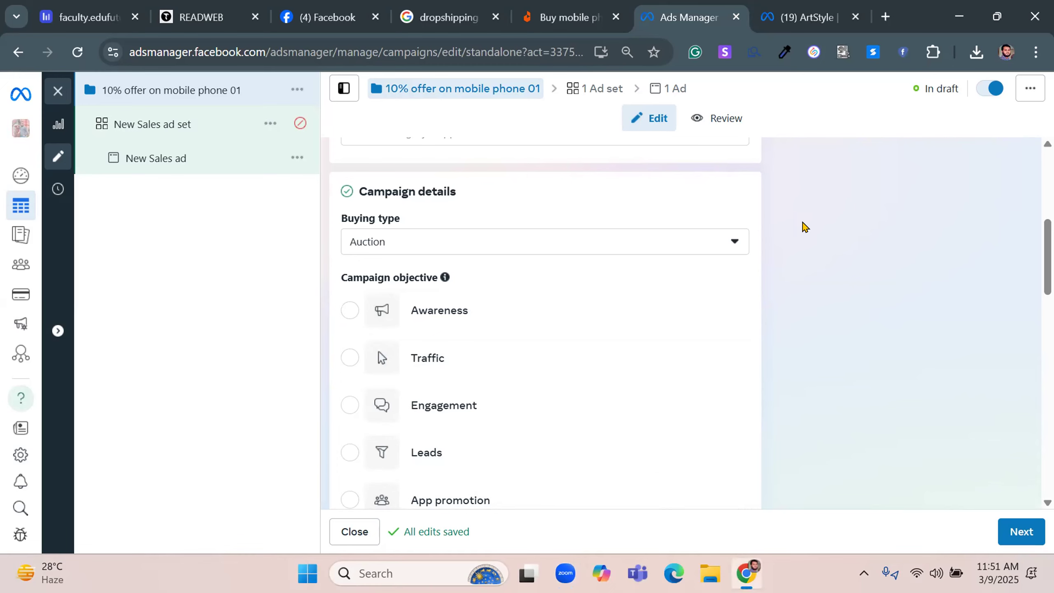
scroll(774, 306, down, 8)
scroll(401, 369, down, 10)
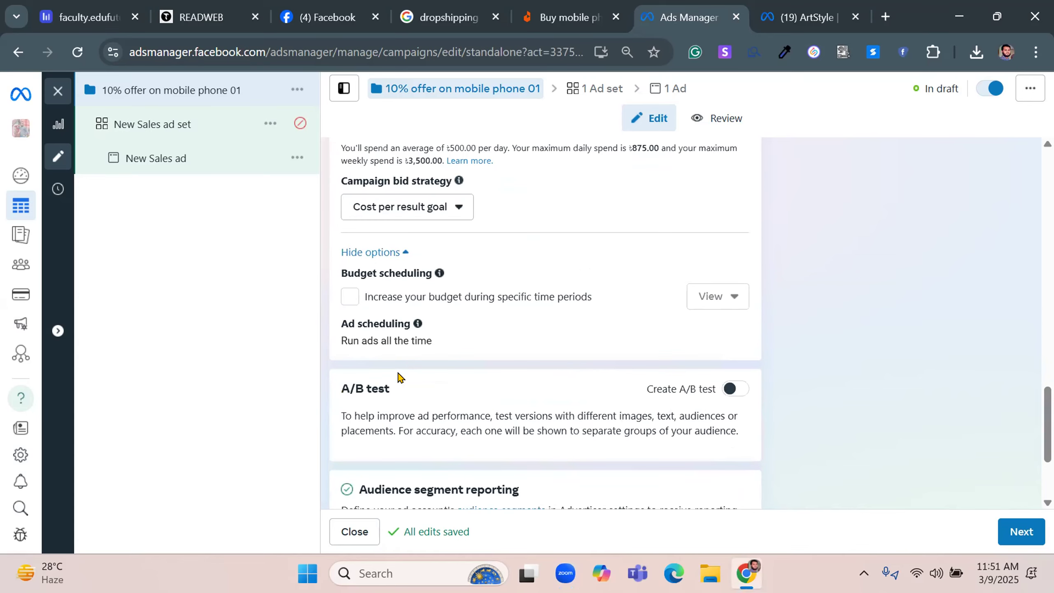
scroll(398, 377, up, 5)
scroll(398, 377, up, 2)
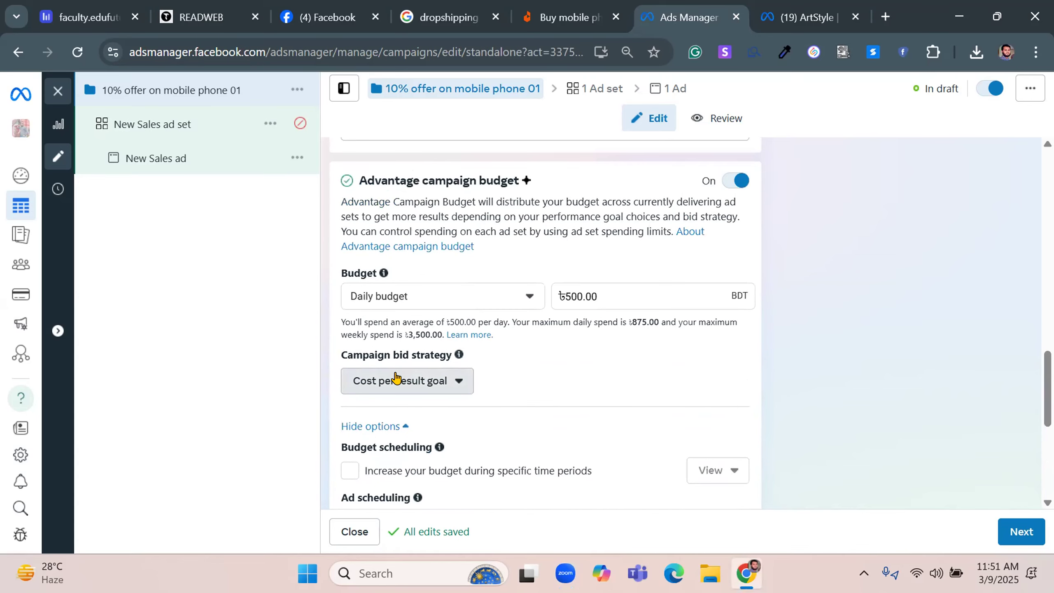
click(400, 380)
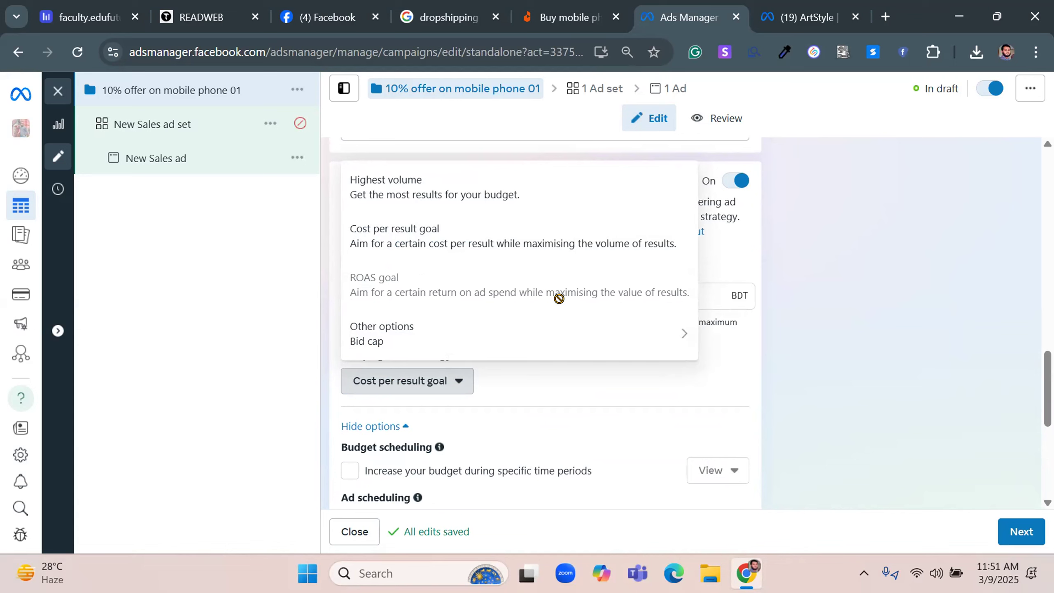
mouse_move(482, 289)
mouse_move(365, 342)
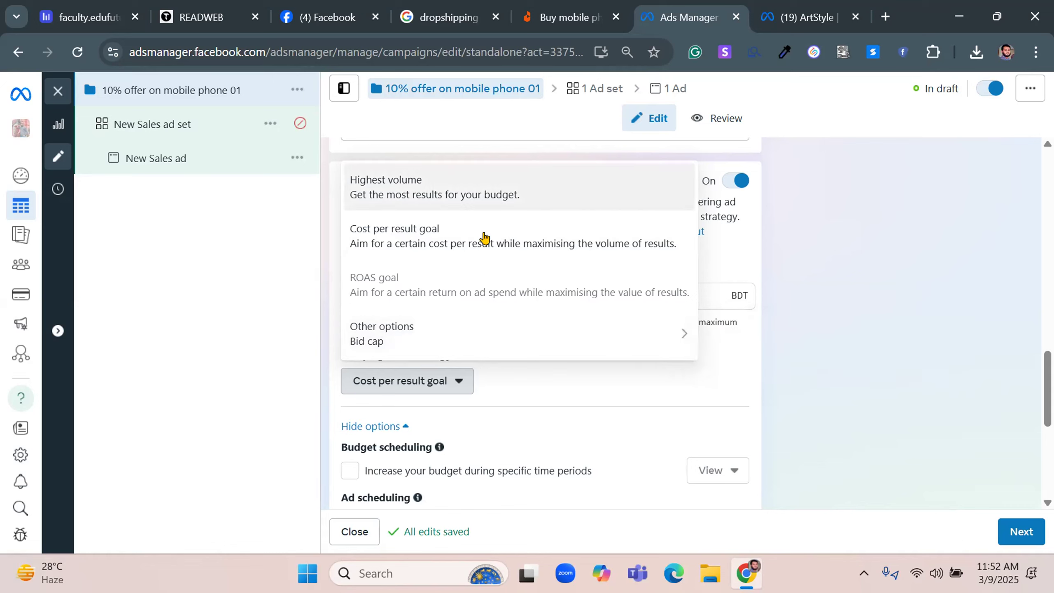
click(909, 281)
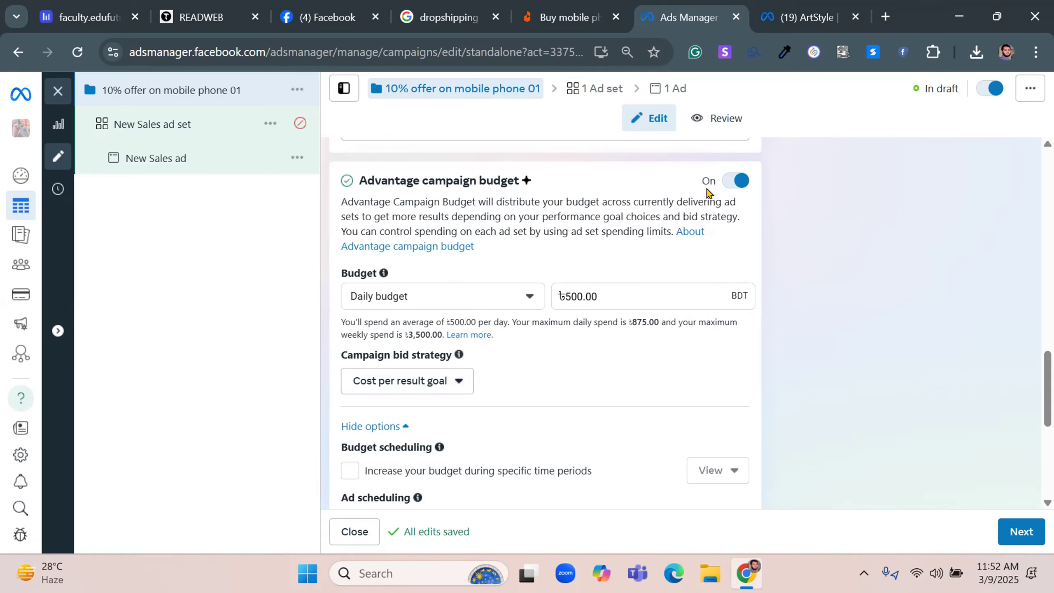
Enable budget scheduling for the campaign and set the high-demand period from Mar 14, 2025 to Mar 16, 2025
scroll(661, 219, down, 3)
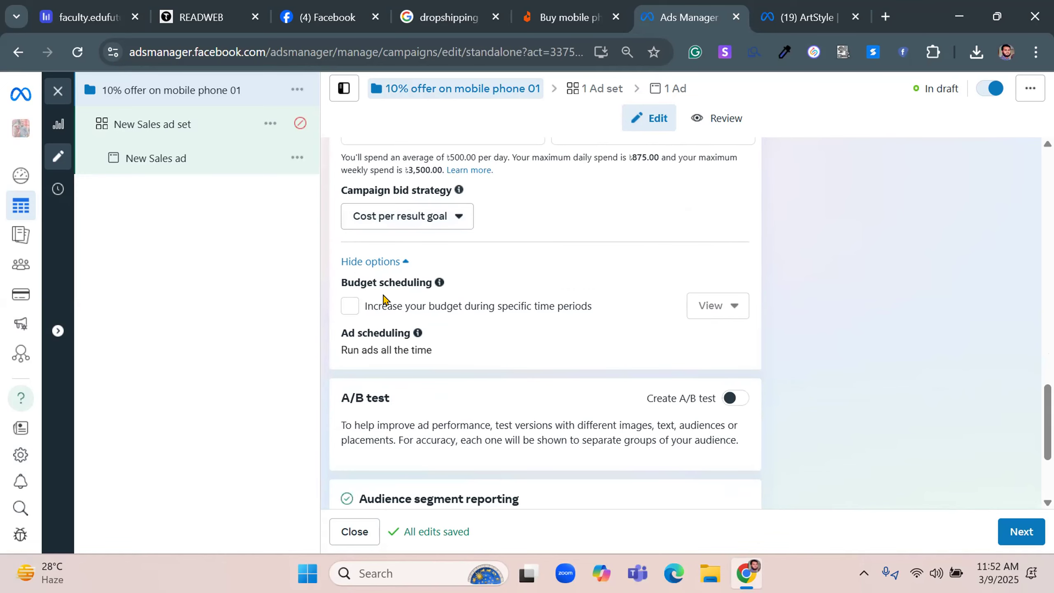
mouse_move(385, 309)
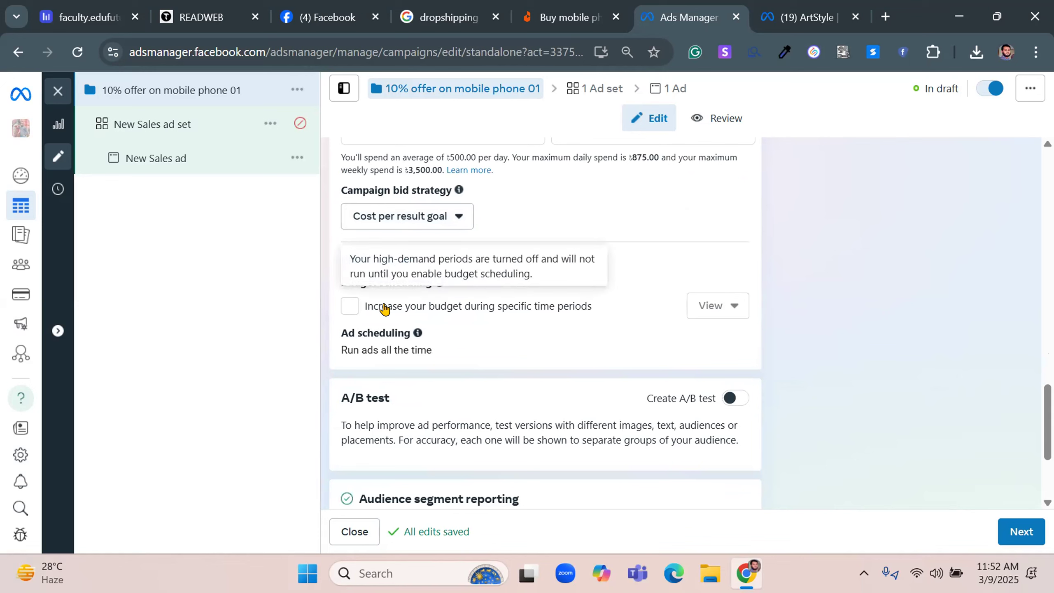
click(384, 308)
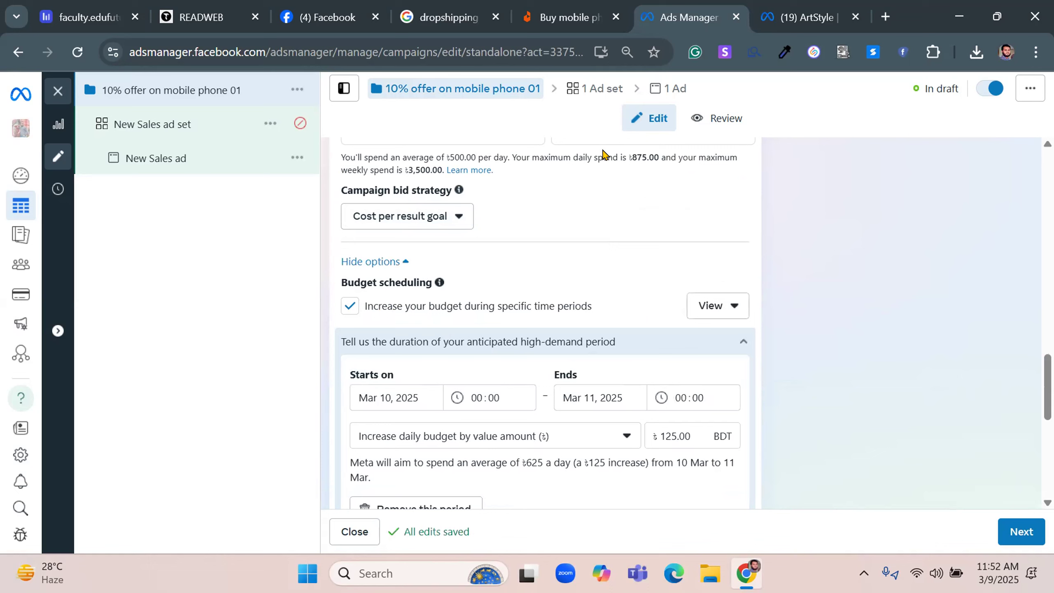
click(419, 390)
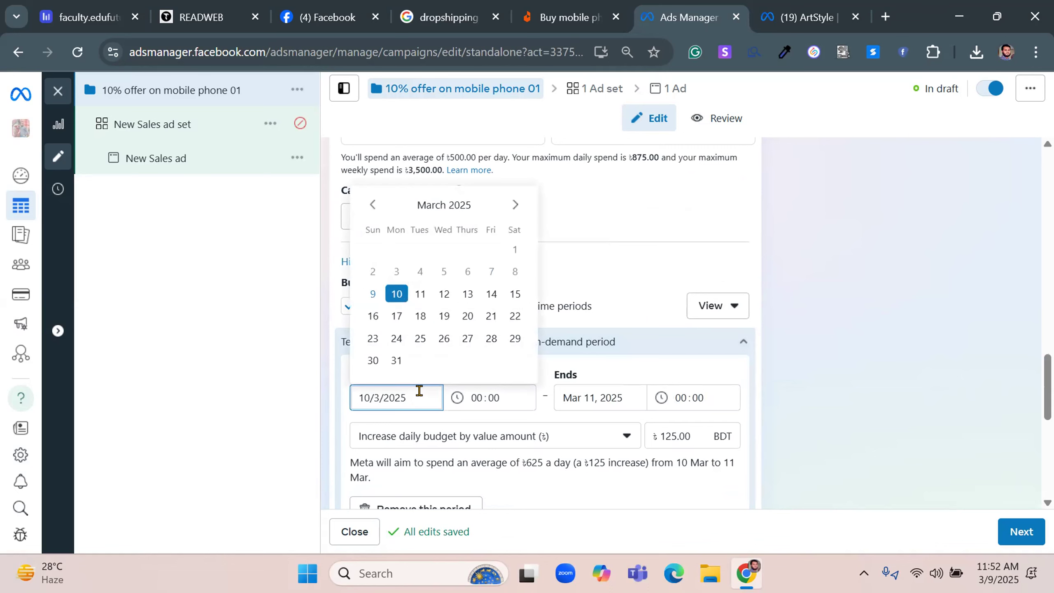
click(489, 293)
click(619, 397)
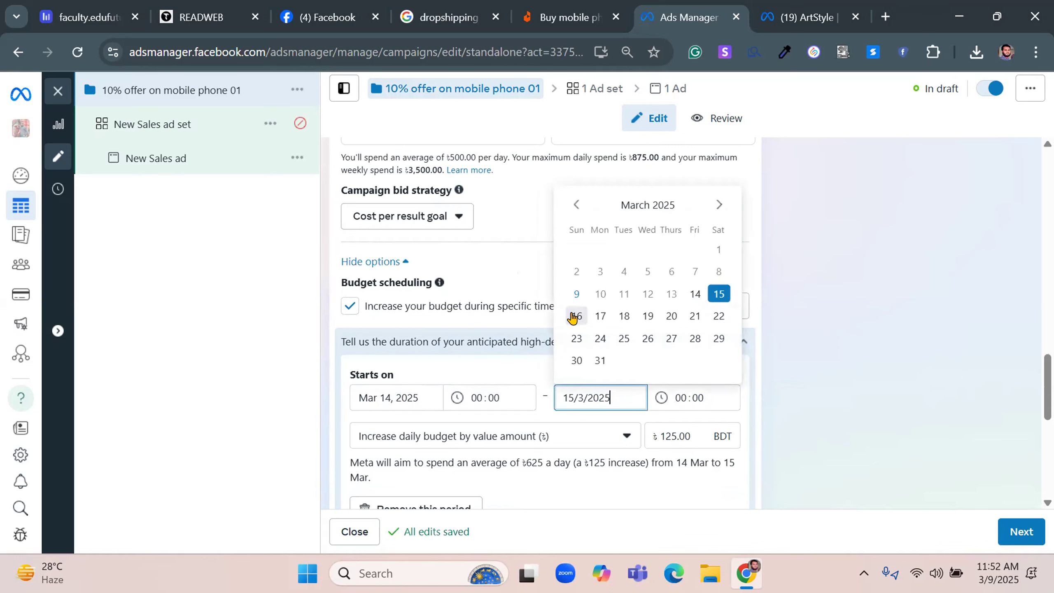
click(577, 316)
Set the high-demand period's daily budget increase to 200 BDT and switch the increase type to a percentage
scroll(816, 344, down, 2)
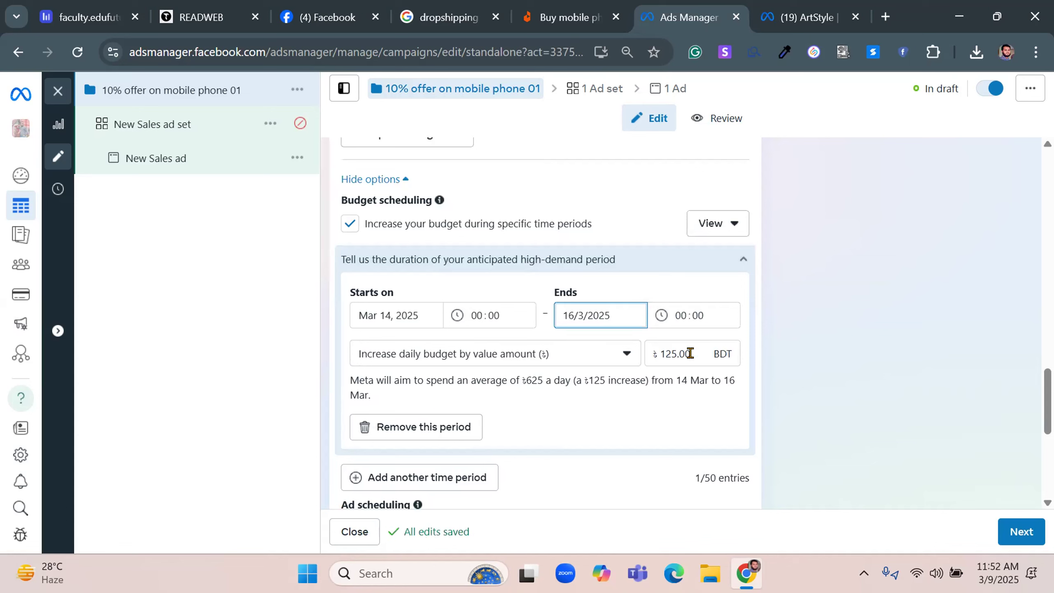
drag(689, 354, 626, 358)
text(200)
click(780, 324)
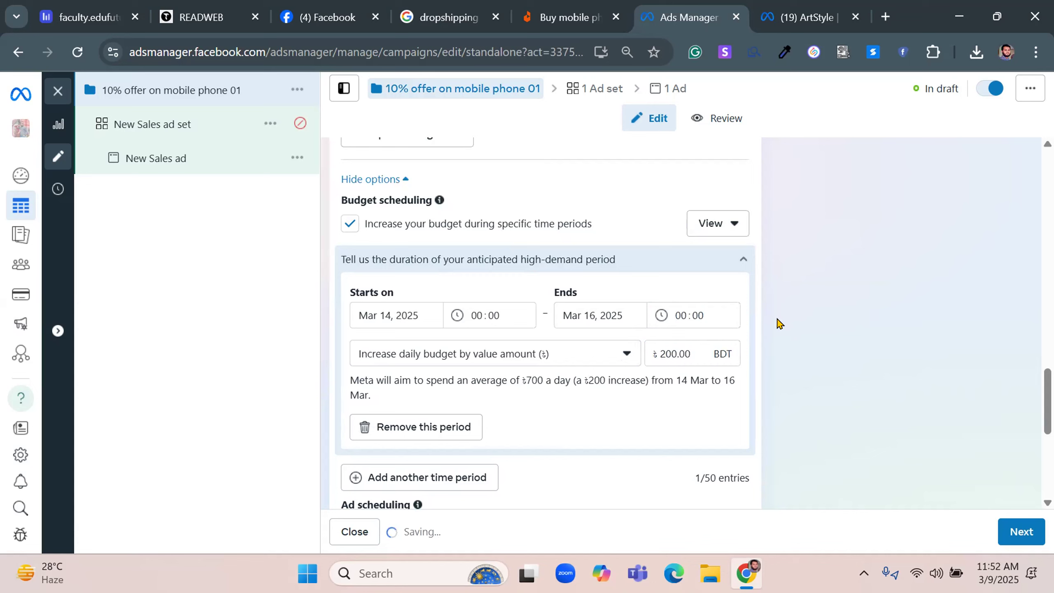
click(507, 355)
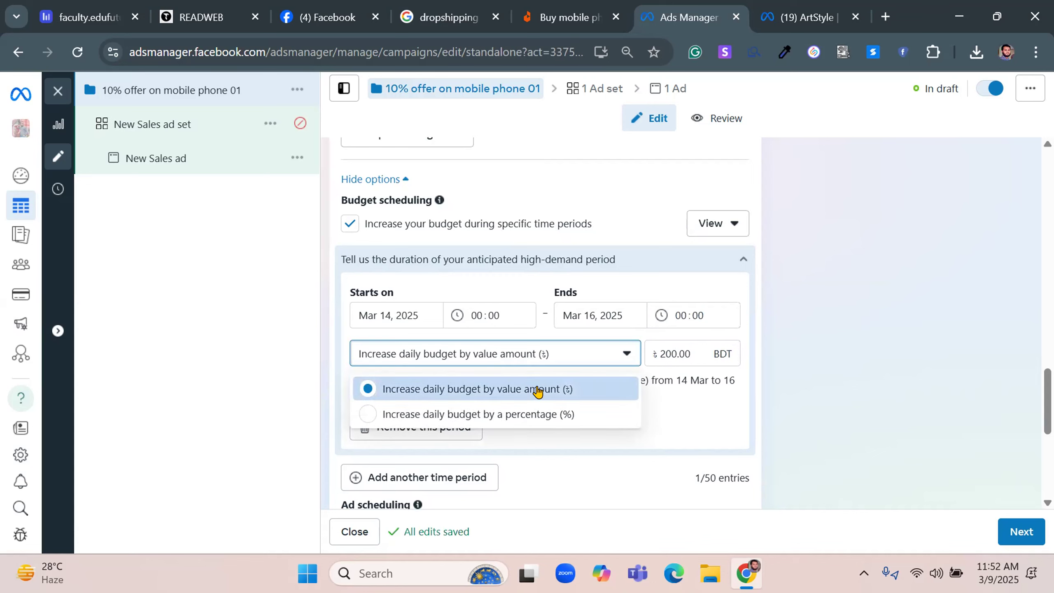
click(543, 415)
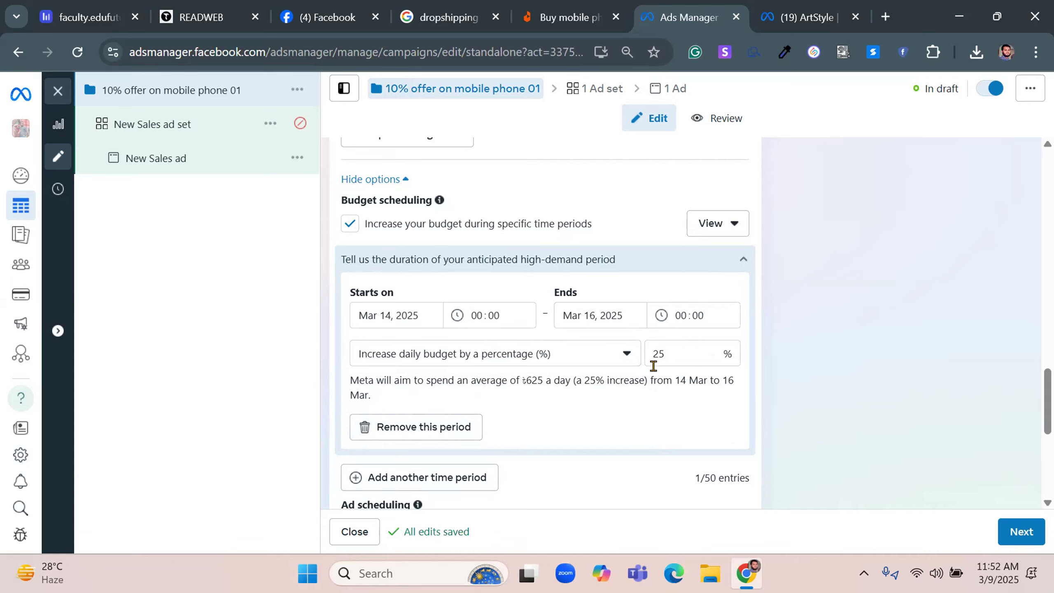
Turn off the Advantage campaign budget and accept the reset of its saved settings
scroll(654, 365, up, 10)
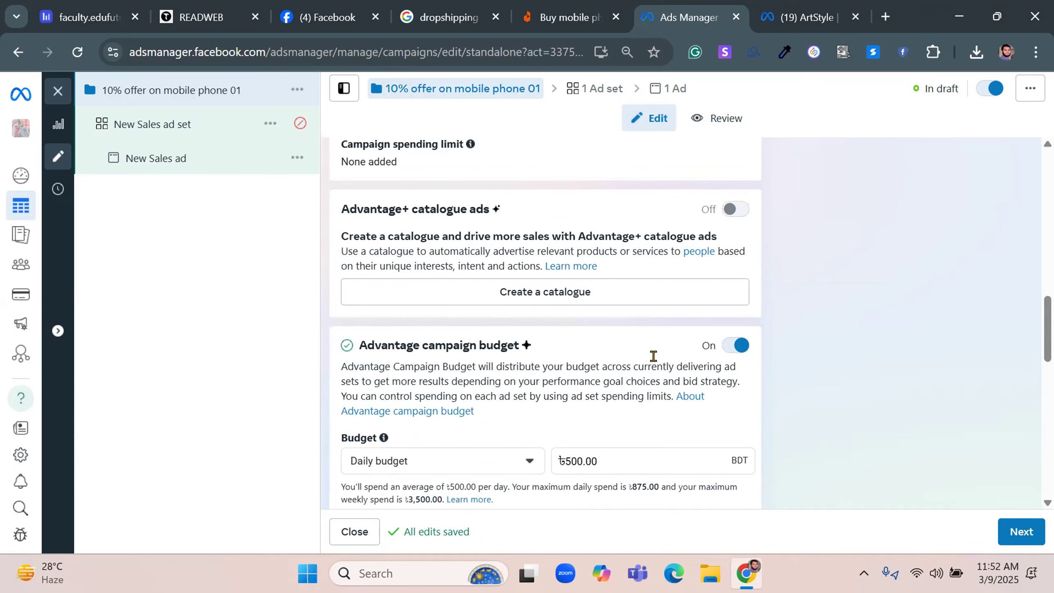
click(732, 344)
click(700, 296)
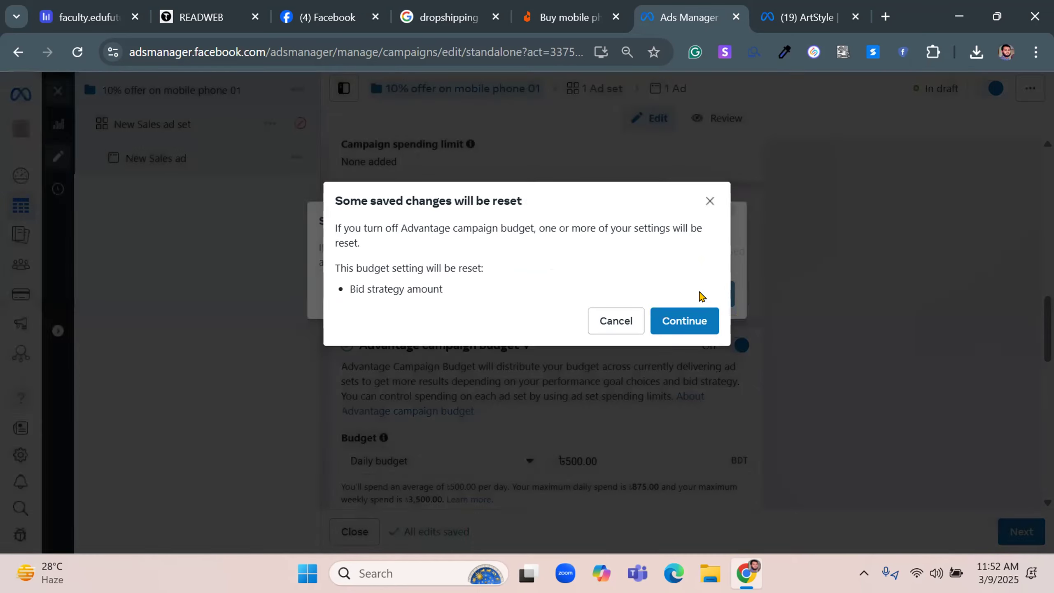
click(690, 320)
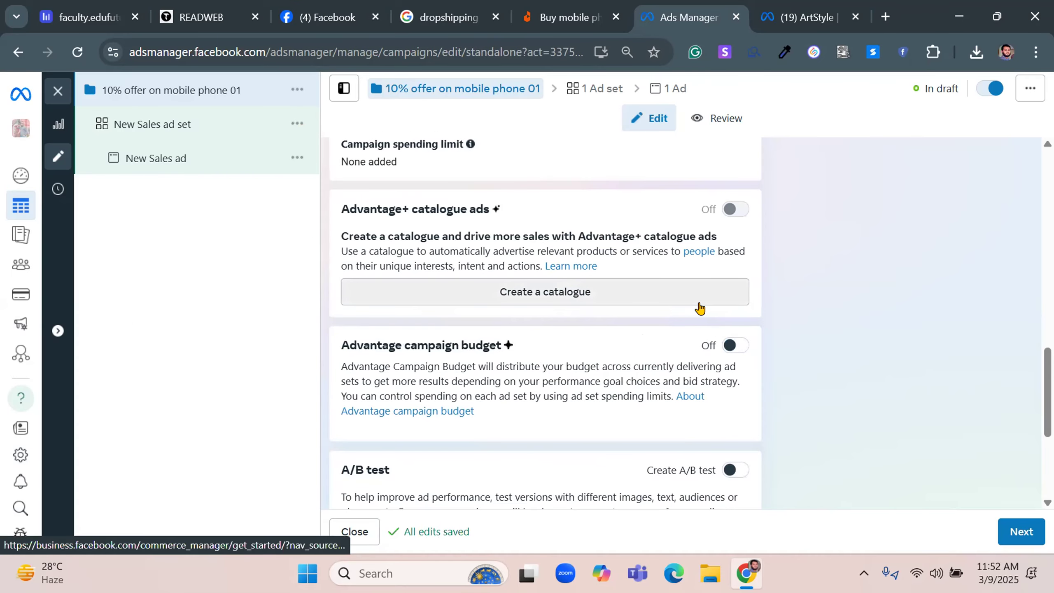
Turn on the campaign's A/B test and check which variables can be tested, leaving Creative selected
scroll(750, 357, down, 4)
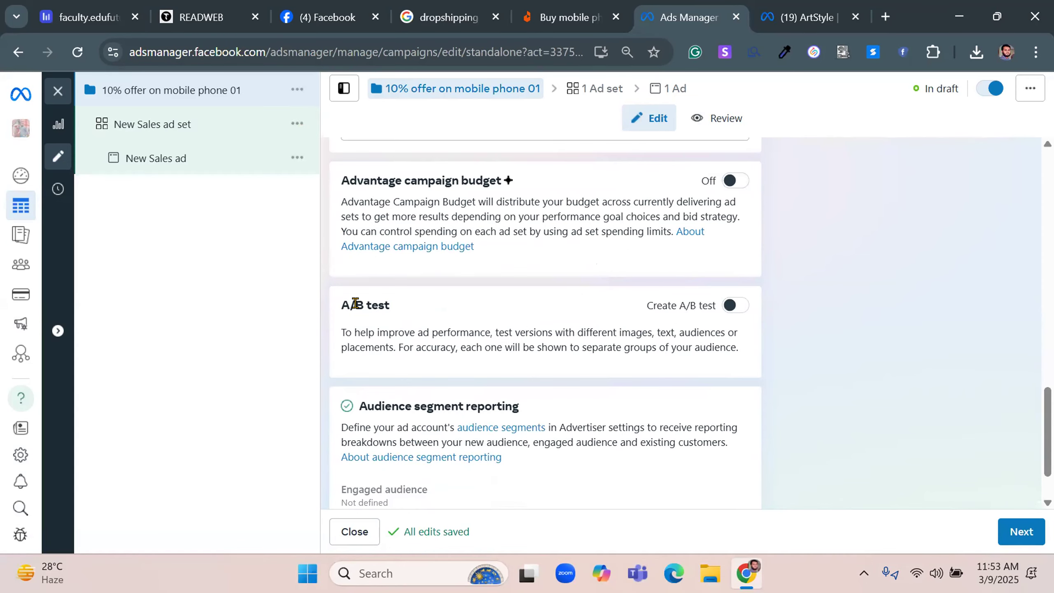
drag(331, 305, 397, 308)
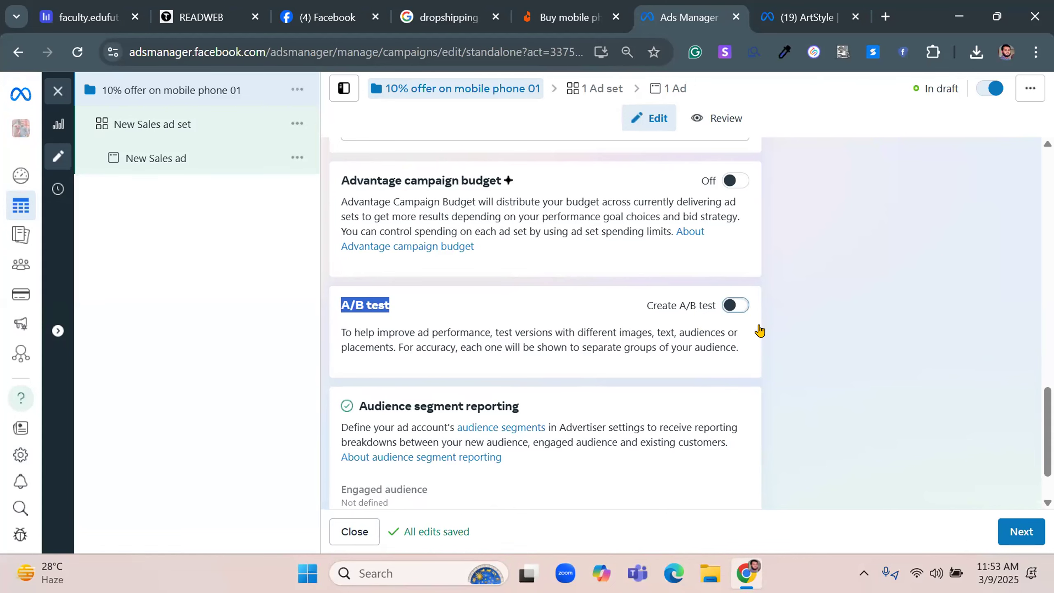
click(760, 331)
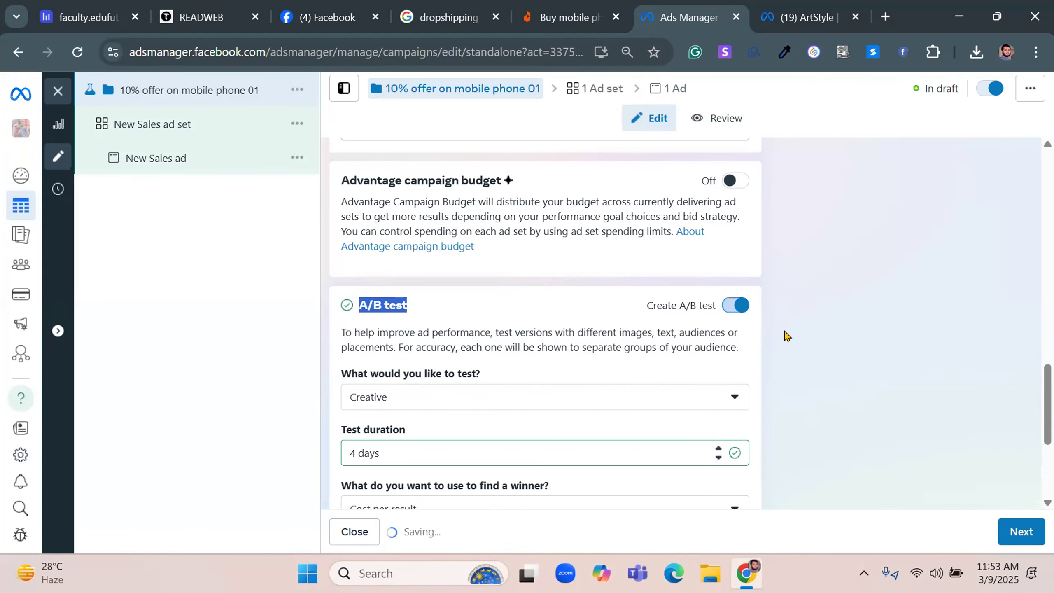
scroll(598, 310, down, 2)
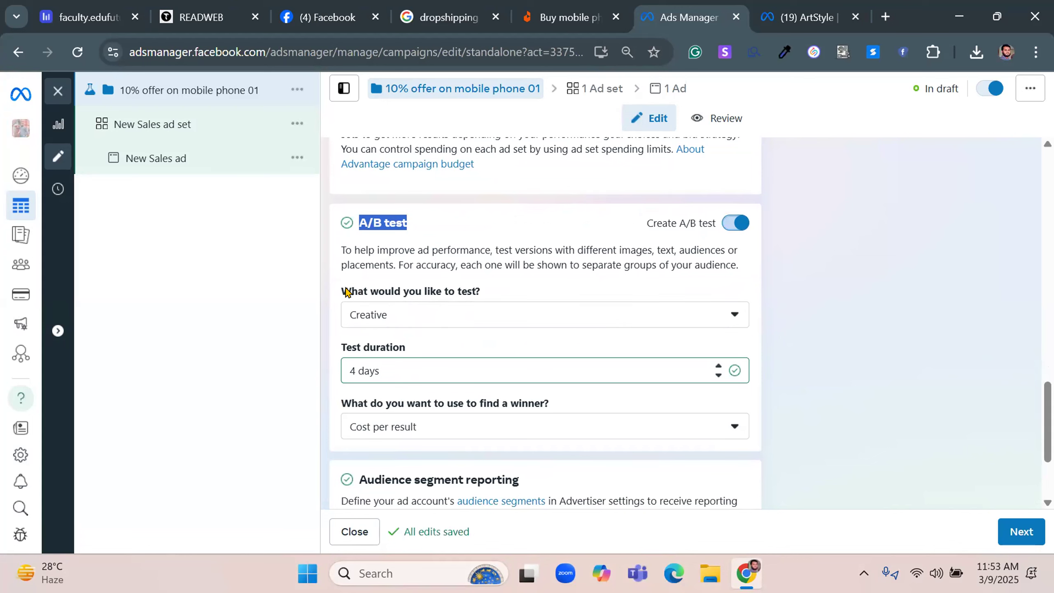
click(452, 316)
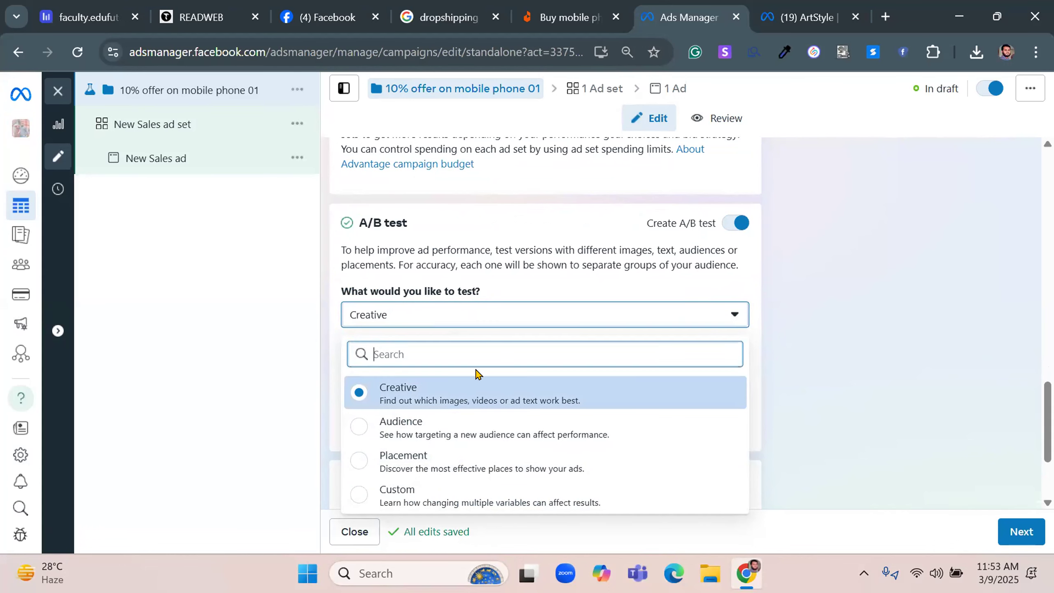
click(621, 318)
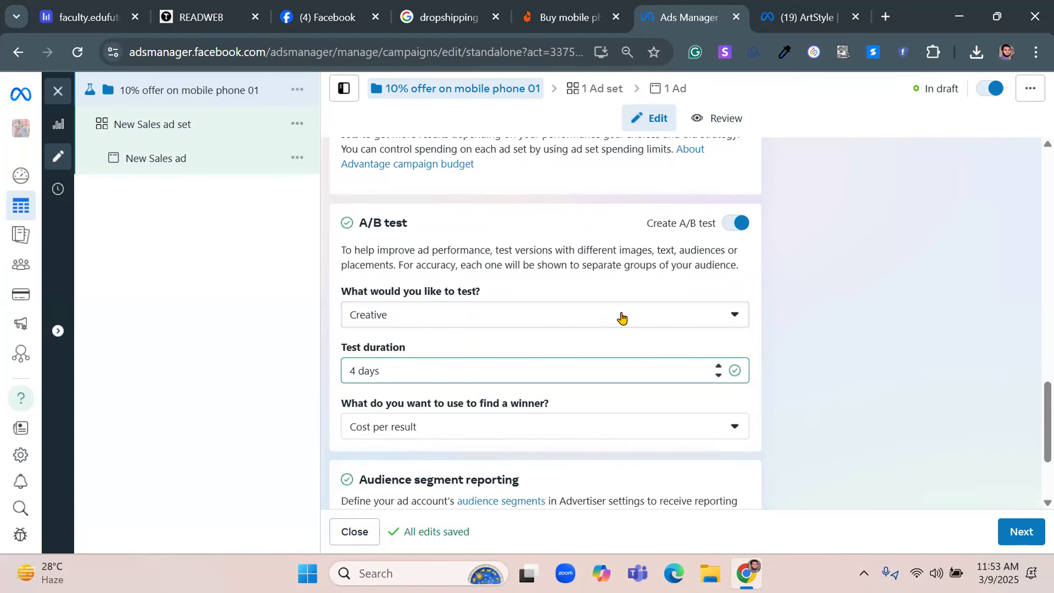
Review the A/B test's duration and the metrics available for finding a winner, leaving Cost per result selected
click(470, 366)
click(501, 342)
scroll(502, 342, down, 3)
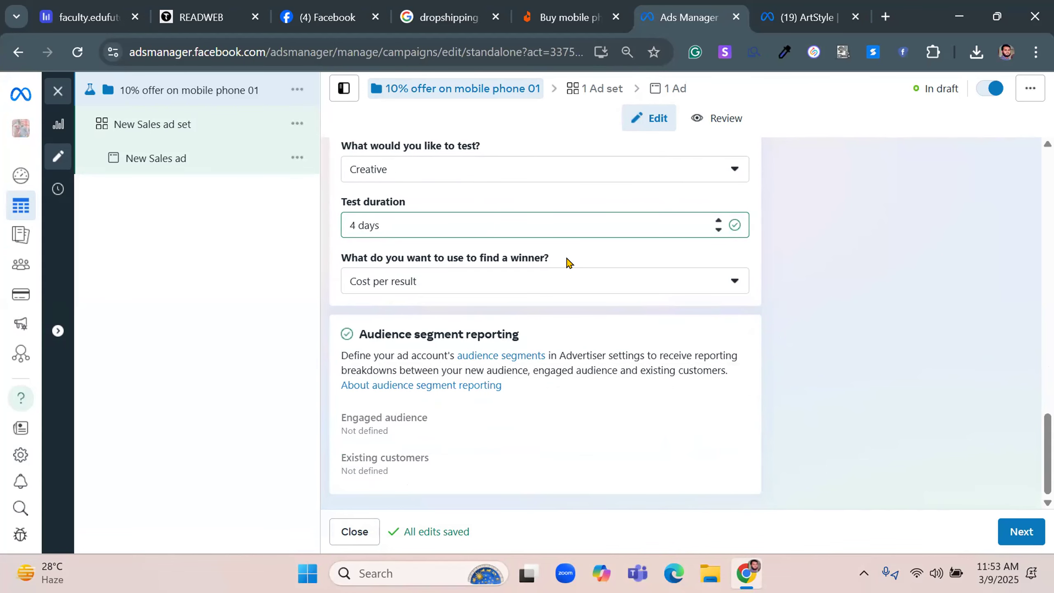
click(514, 288)
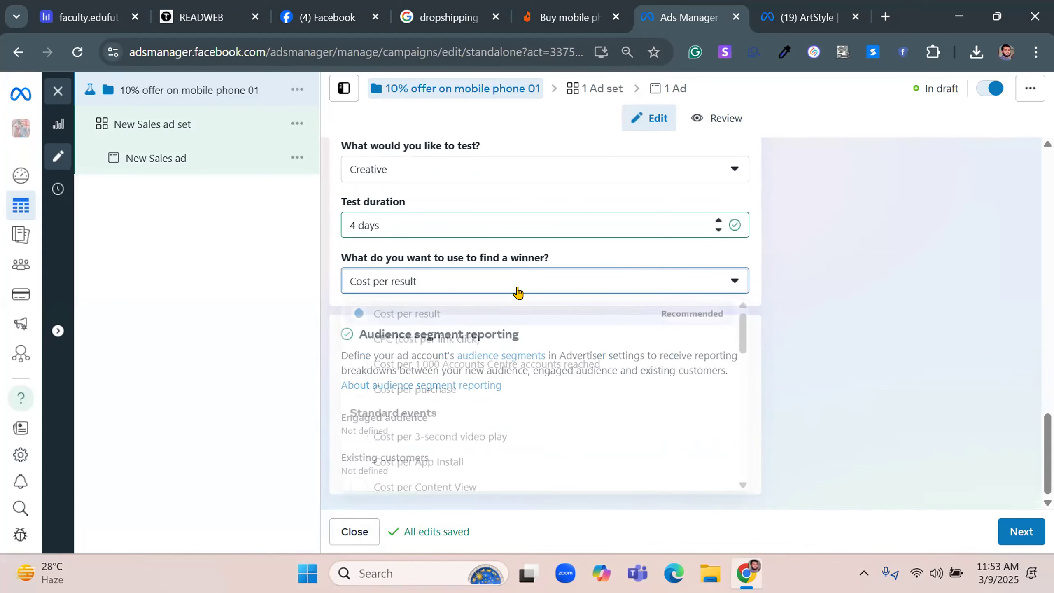
mouse_move(349, 5)
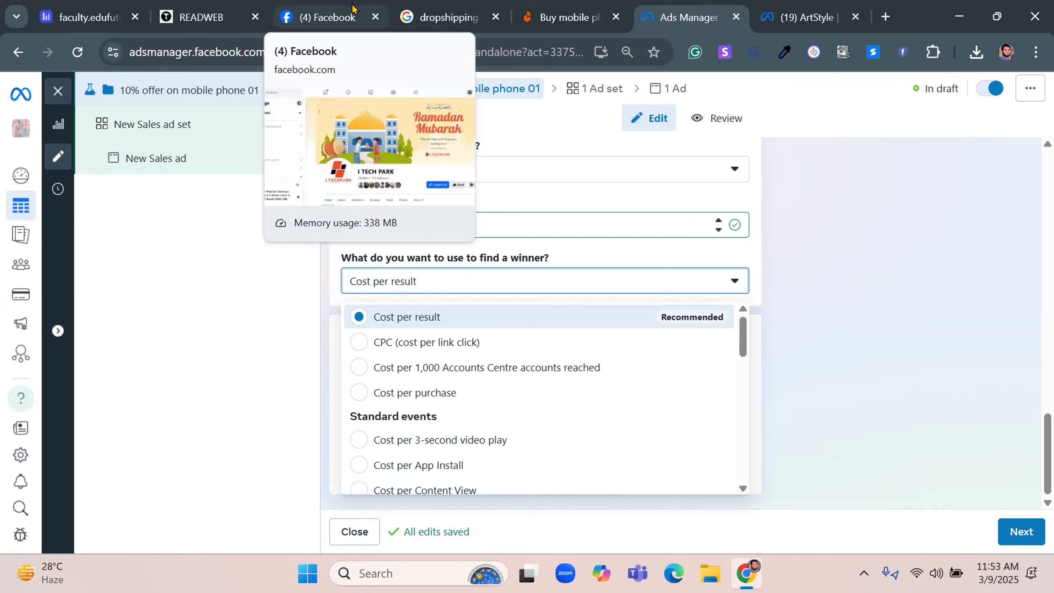
click(765, 255)
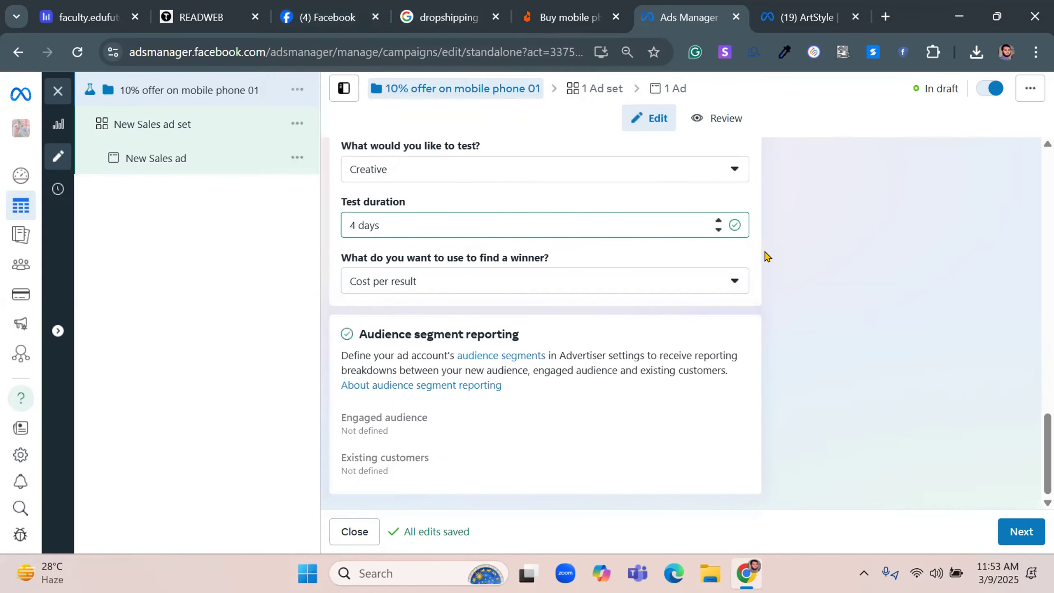
Turn off the campaign's A/B test and look over the audience segment reporting section
scroll(763, 279, up, 2)
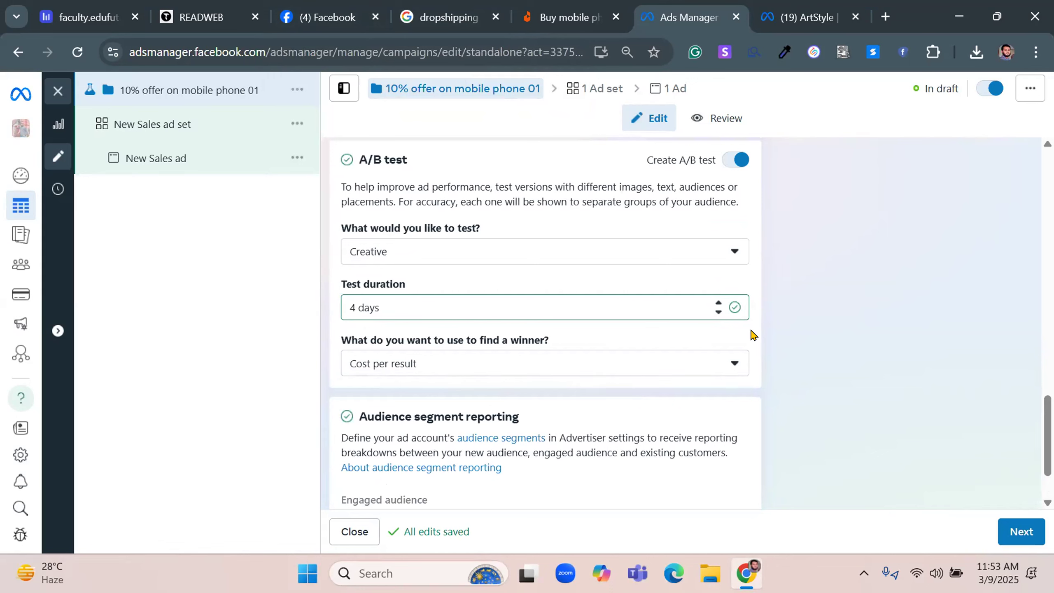
scroll(754, 334, down, 2)
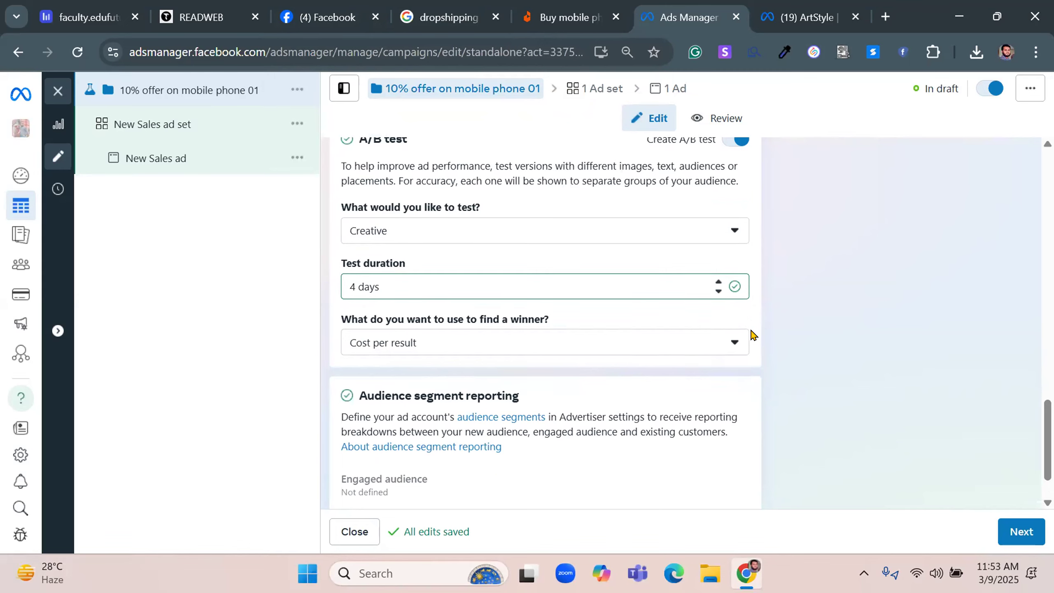
scroll(753, 334, up, 4)
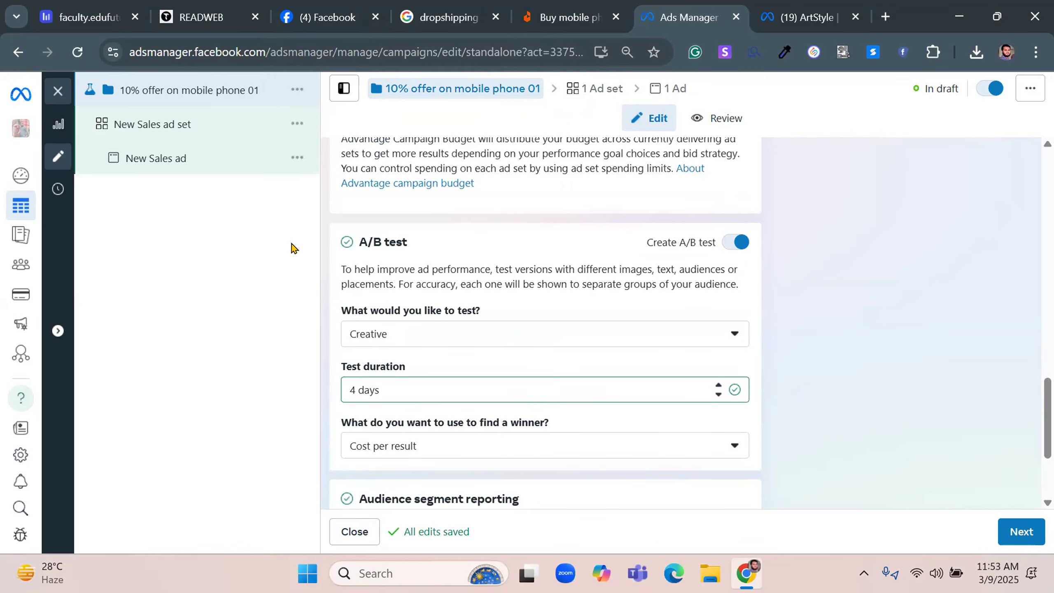
click(734, 242)
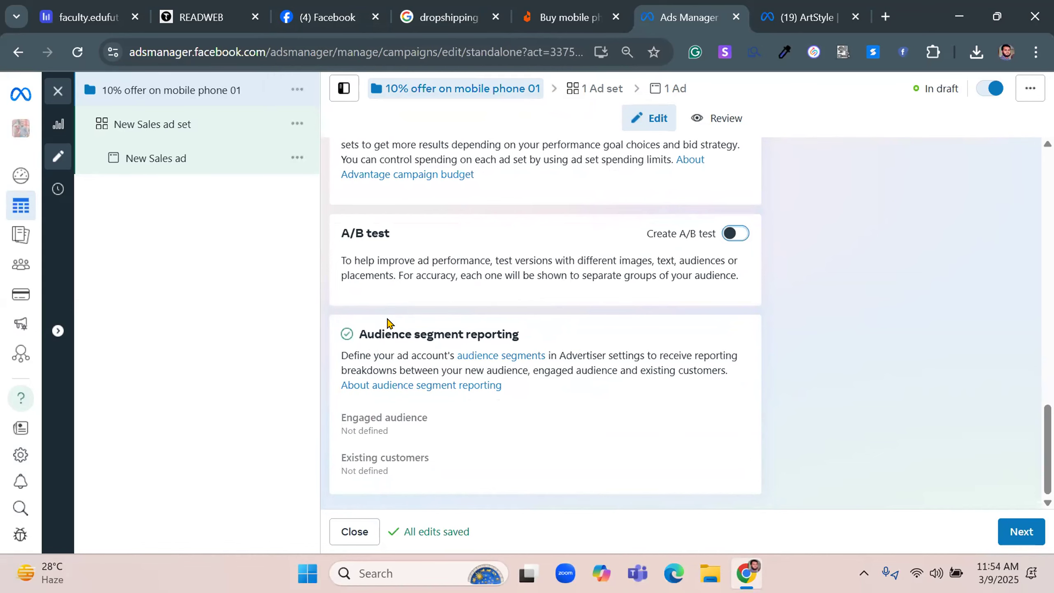
scroll(793, 374, up, 1)
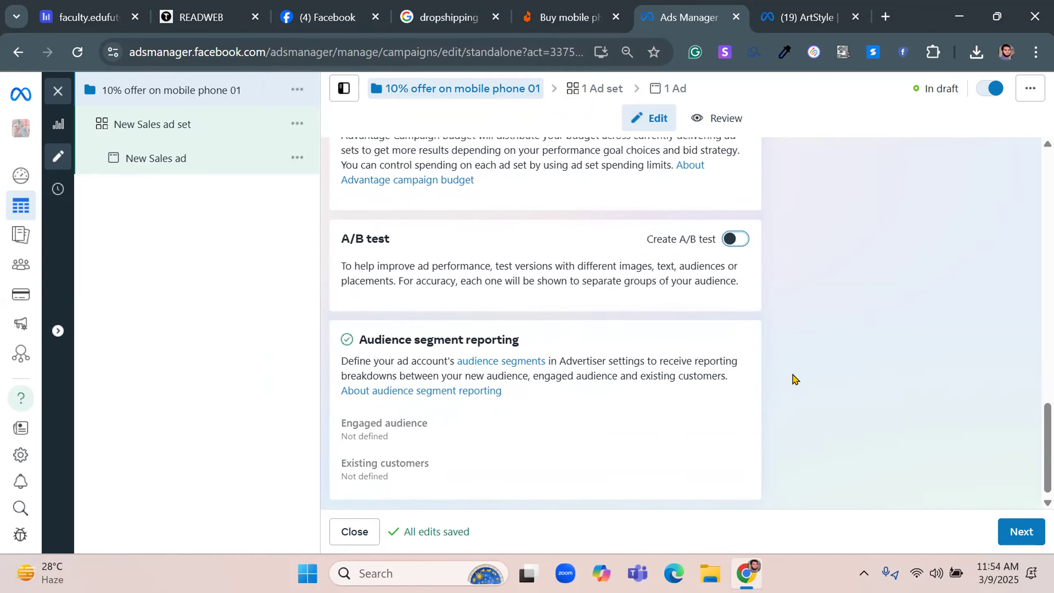
Copy the campaign's name and open the settings of its ad set
scroll(793, 377, up, 15)
click(445, 196)
triple_click(447, 199)
right_click(447, 200)
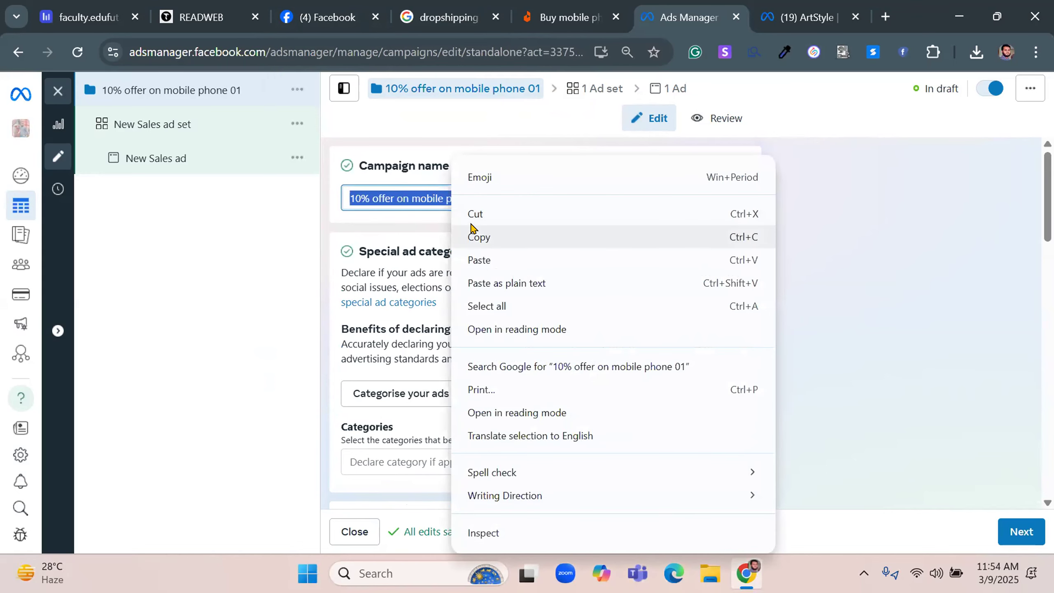
click(472, 228)
click(1012, 530)
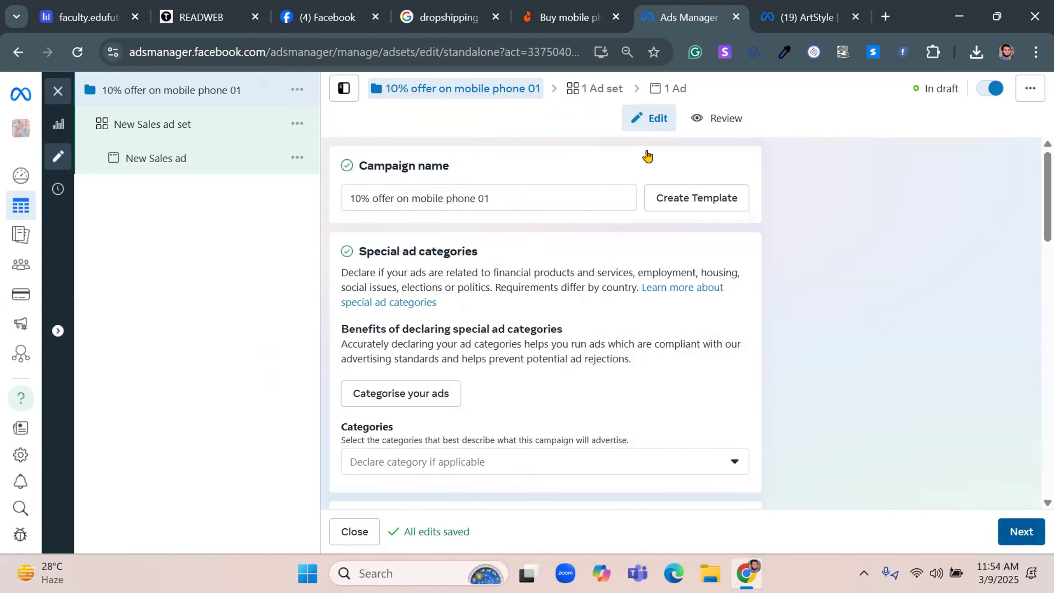
click(594, 88)
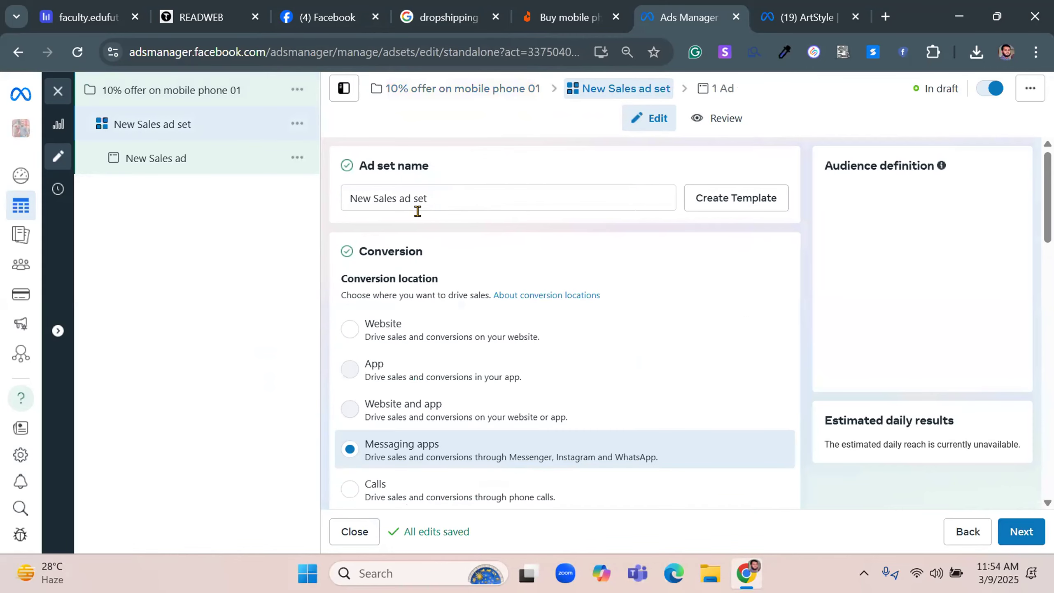
Rename the ad set as 10% offer on mobile phone 01 using the copied campaign name
click(435, 198)
triple_click(431, 196)
key(ctrl+v)
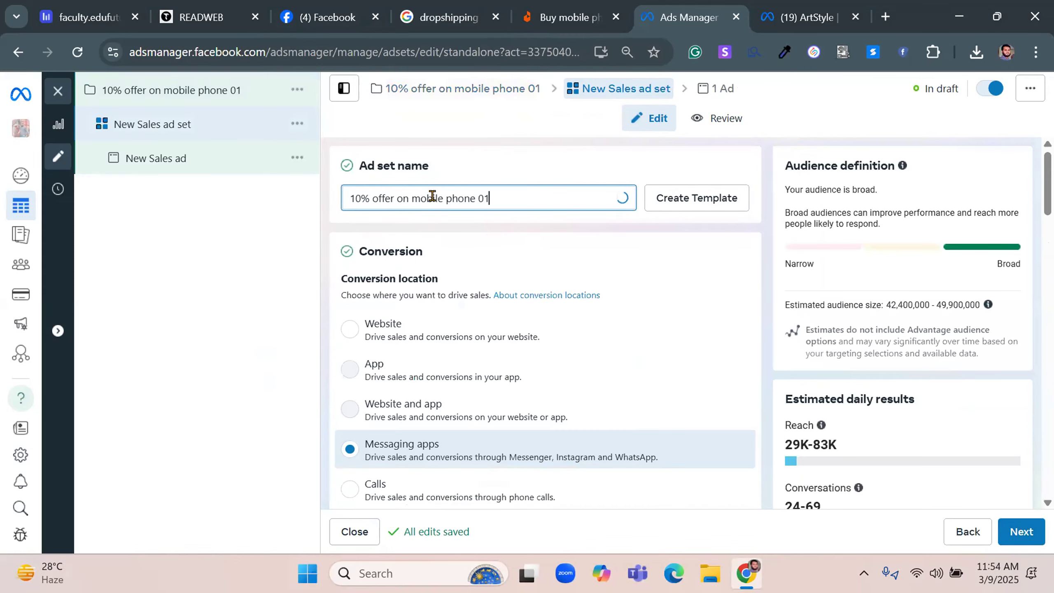
click(459, 163)
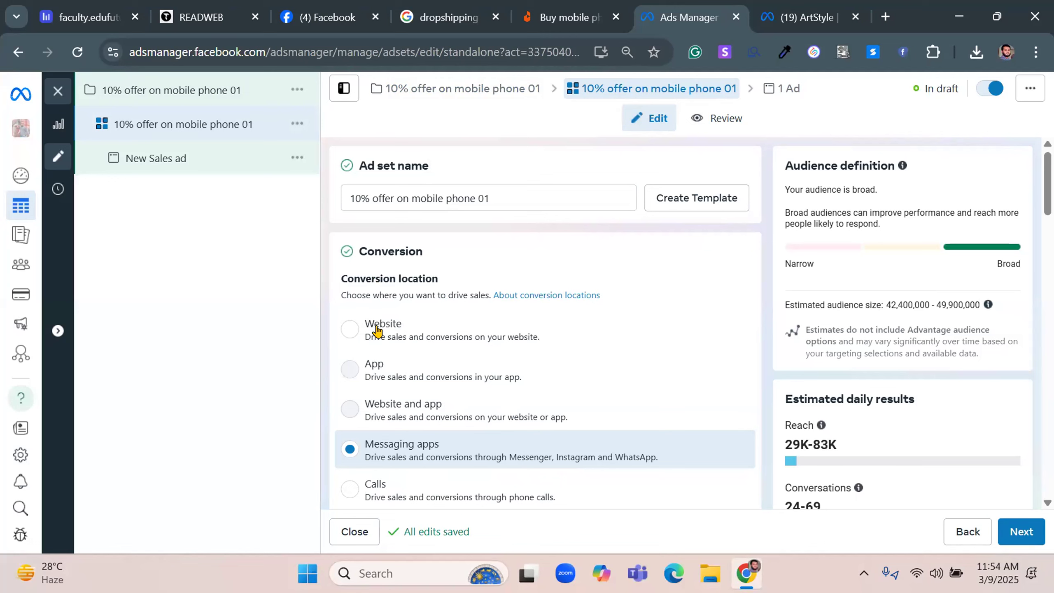
Set the ad set's conversion location to Website and its performance goal to Maximise number of link clicks
scroll(438, 332, down, 2)
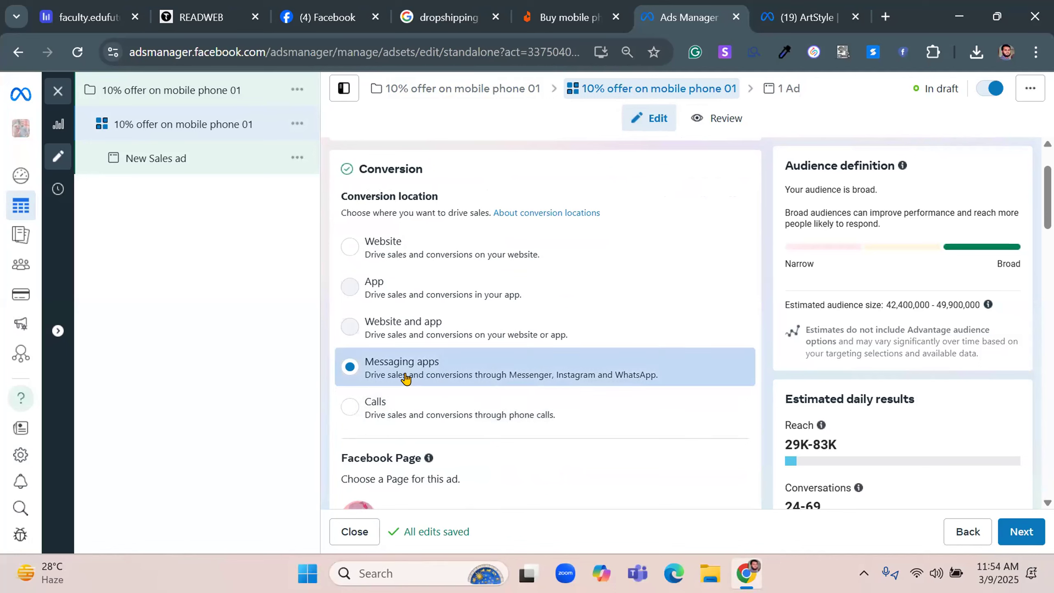
click(385, 253)
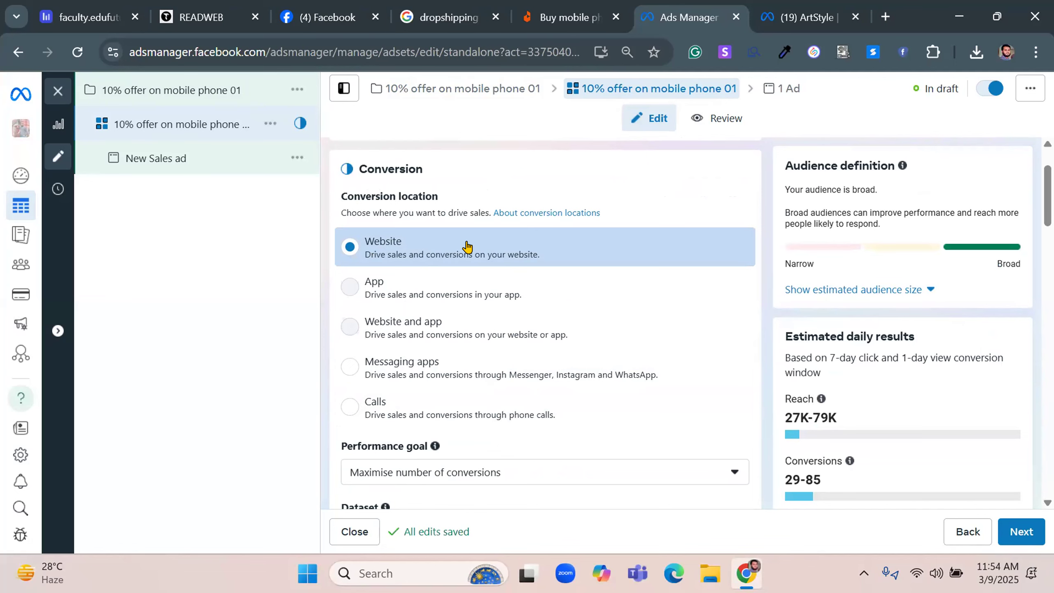
scroll(460, 248, down, 2)
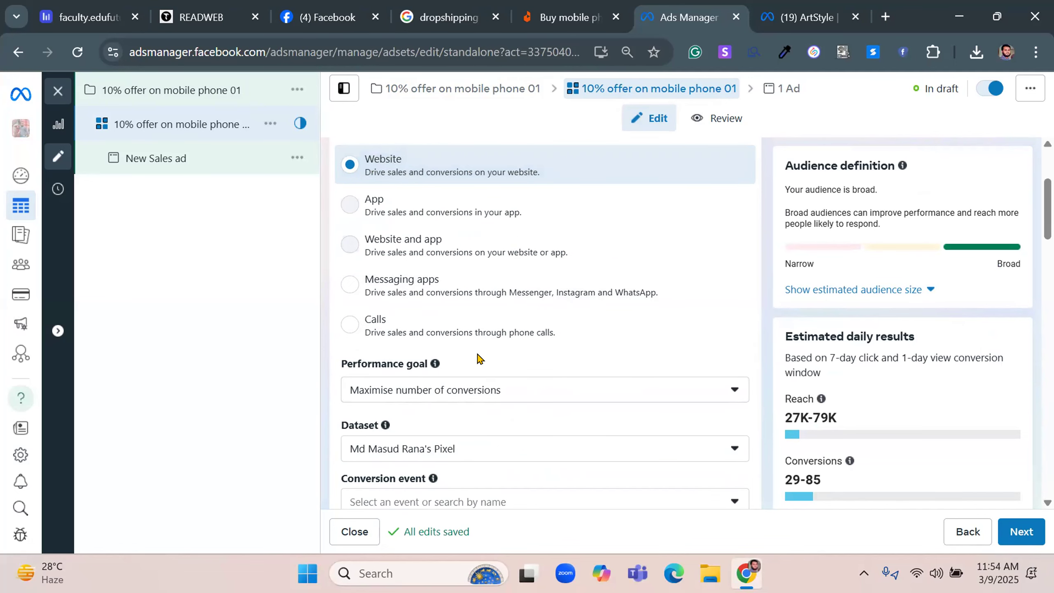
scroll(477, 360, down, 2)
click(484, 317)
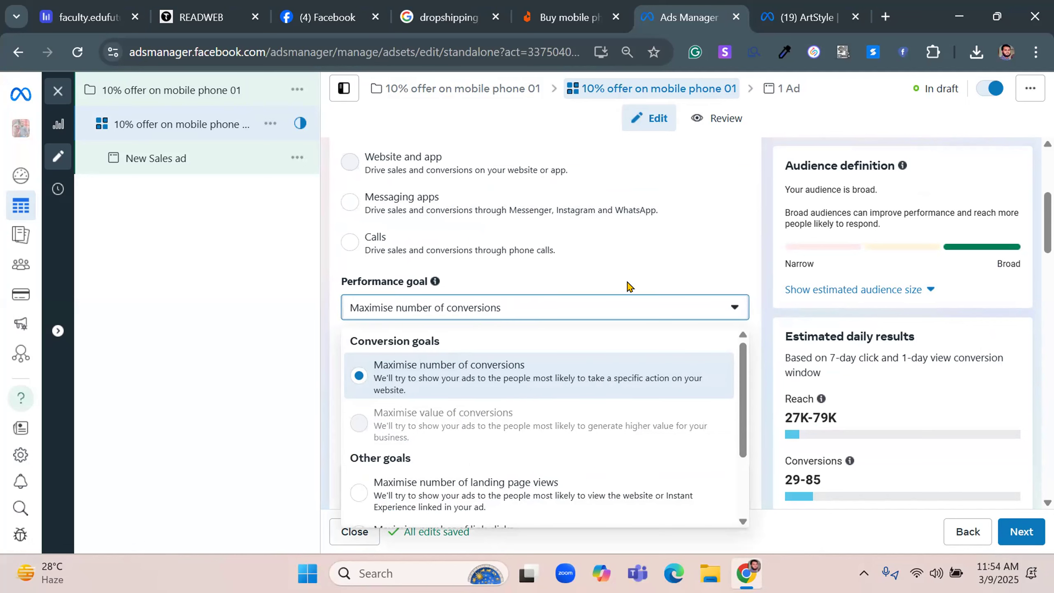
scroll(338, 358, down, 2)
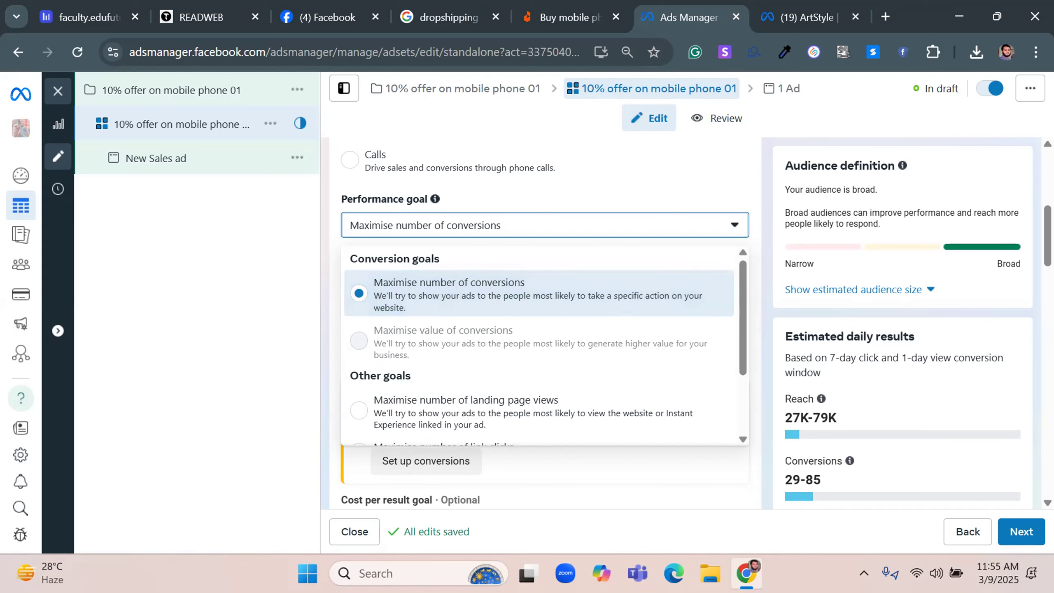
scroll(514, 348, down, 2)
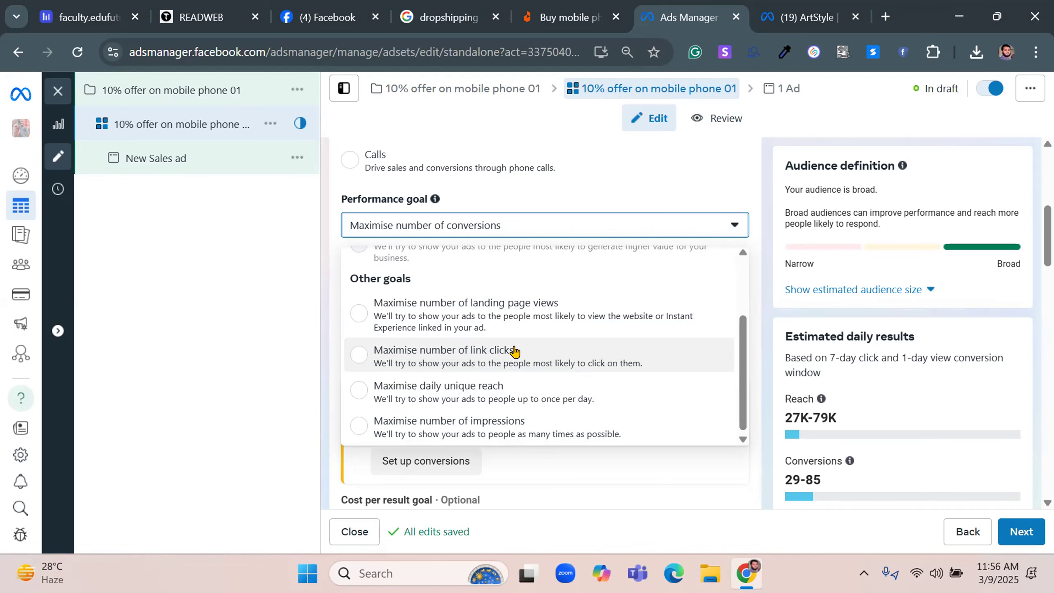
click(515, 352)
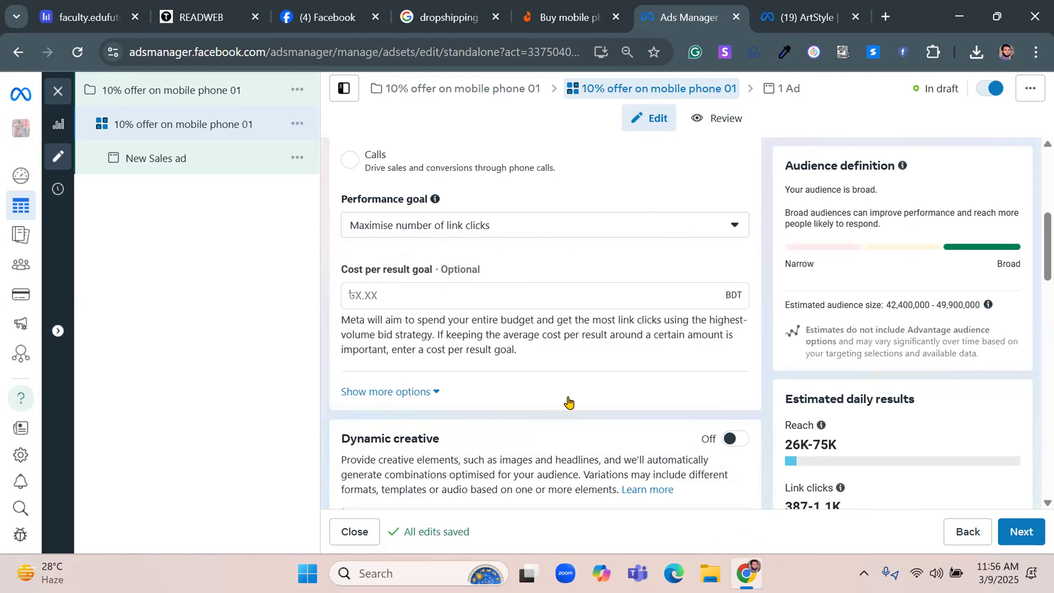
scroll(594, 398, up, 2)
scroll(785, 333, up, 5)
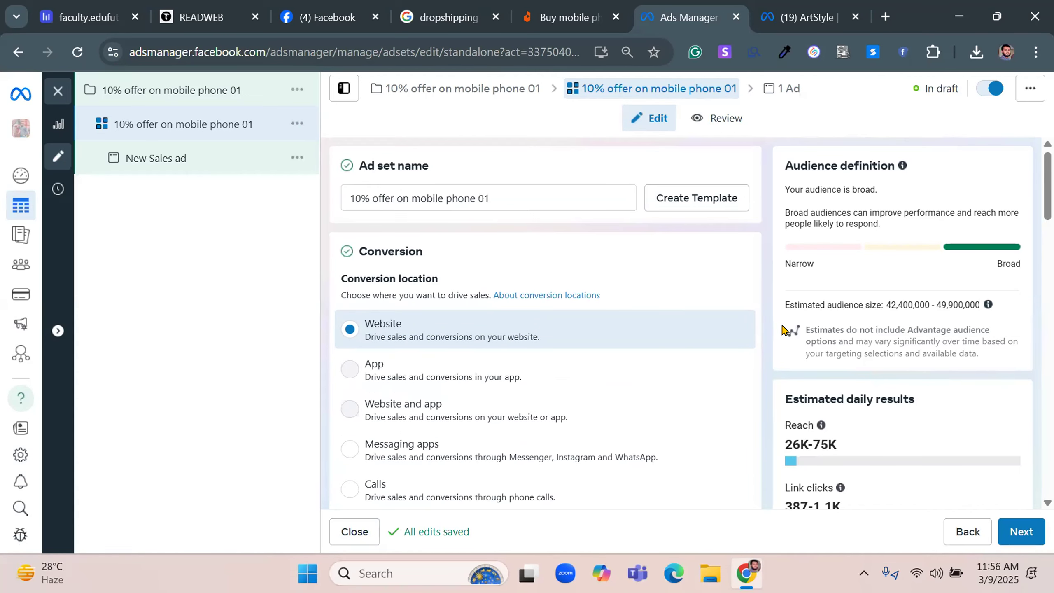
Expand the additional conversion options and check when charges apply and the delivery type
scroll(767, 360, down, 5)
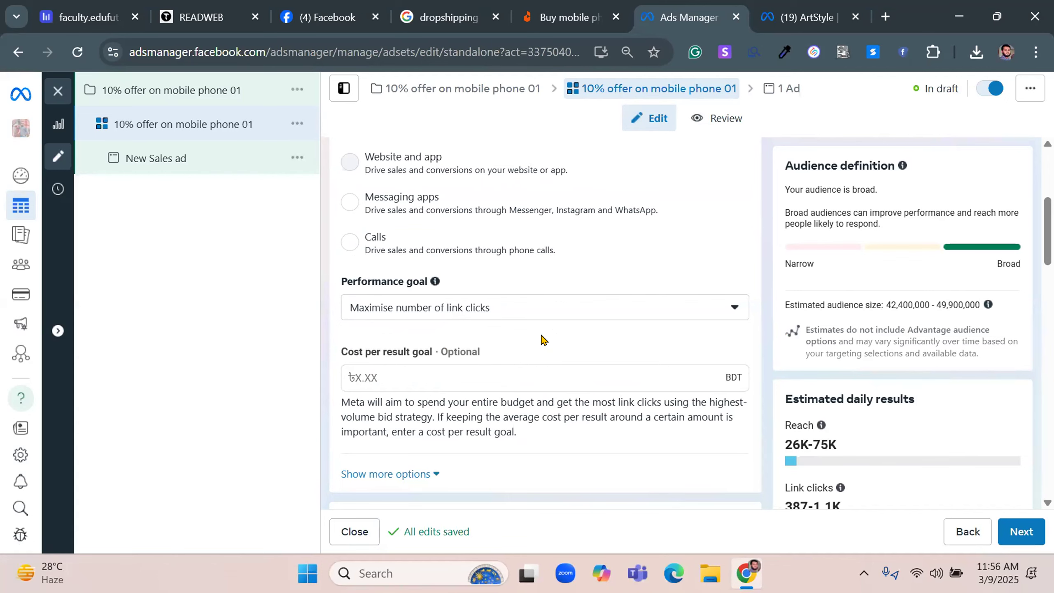
scroll(456, 357, down, 2)
click(407, 389)
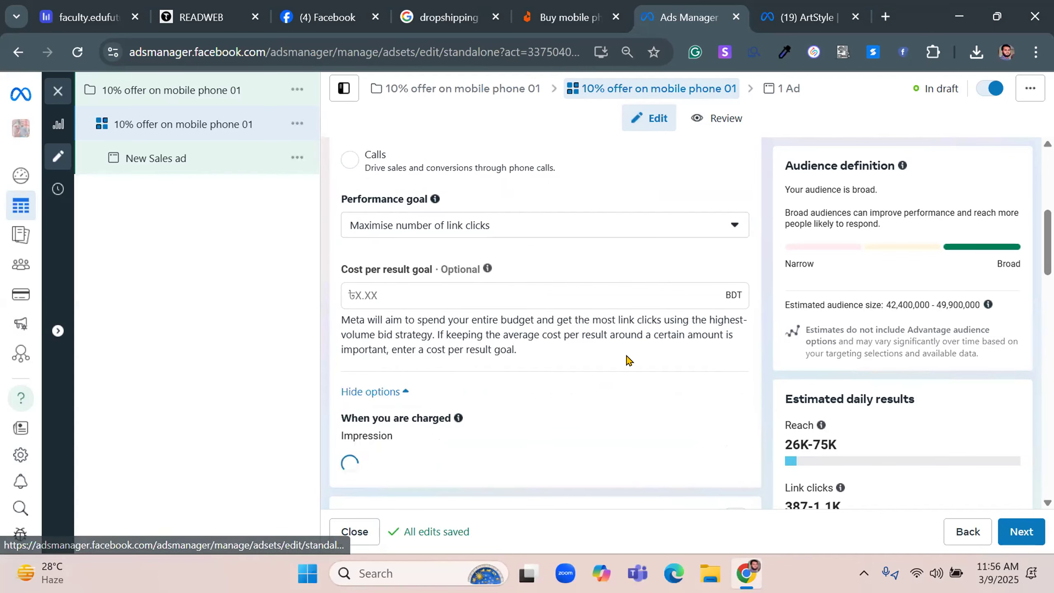
scroll(629, 360, down, 1)
scroll(629, 360, down, 2)
mouse_move(478, 265)
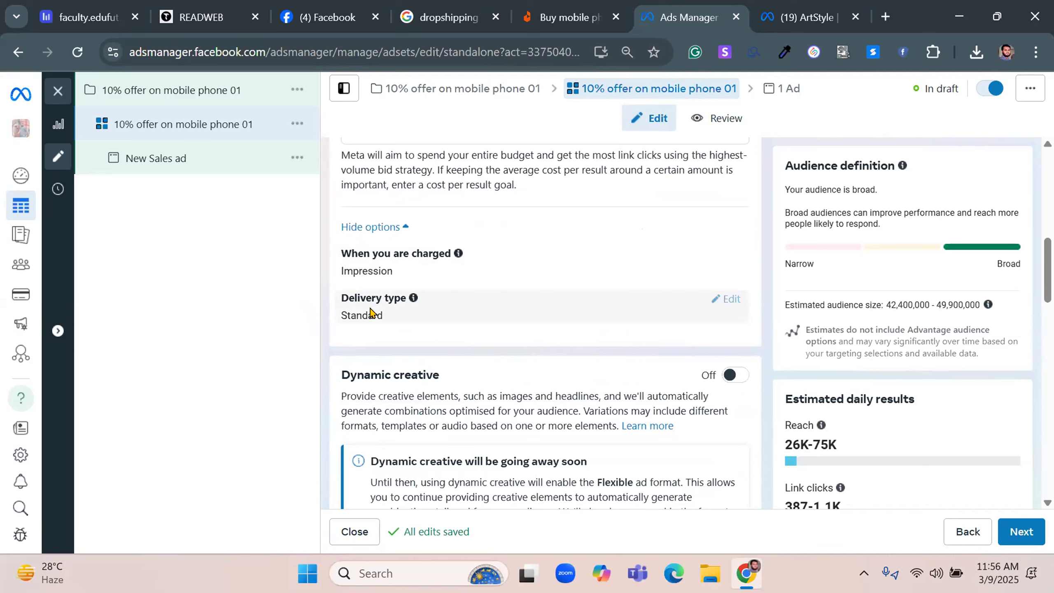
Turn on dynamic creative for the ad set
scroll(371, 313, down, 2)
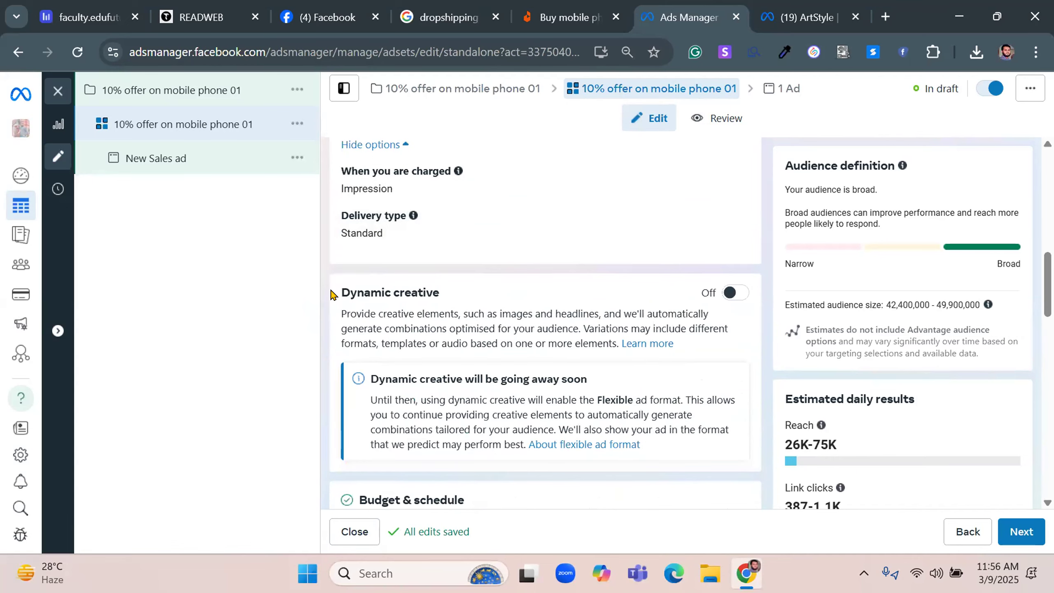
drag(334, 293, 491, 293)
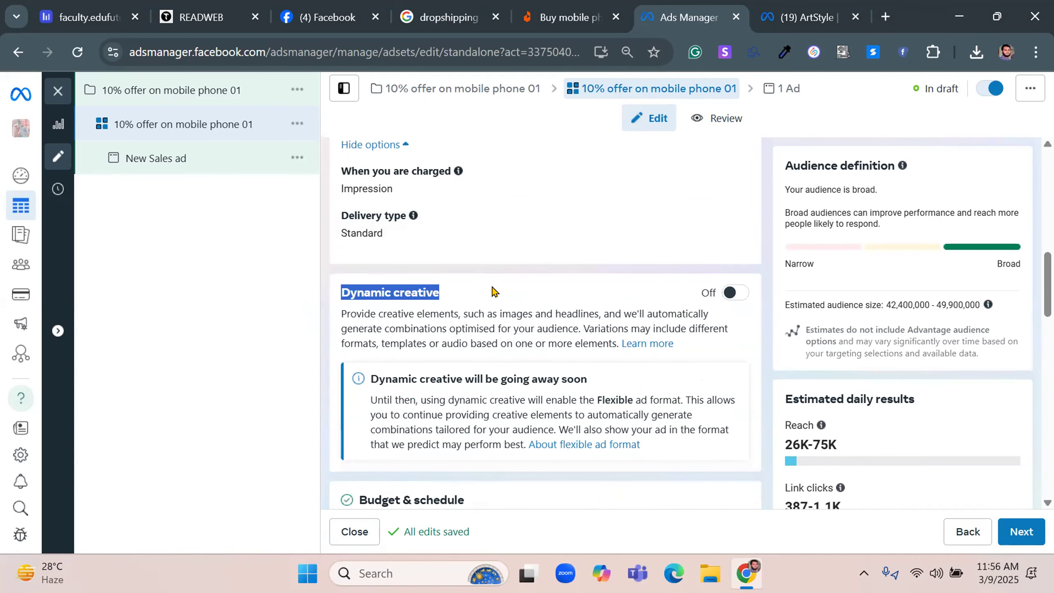
scroll(493, 290, down, 4)
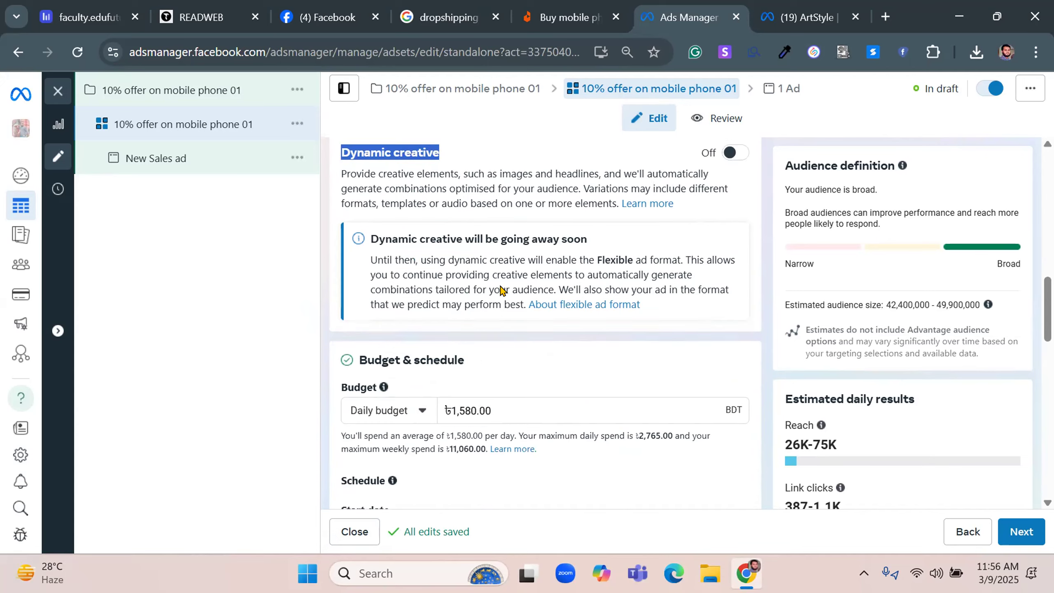
scroll(494, 291, up, 2)
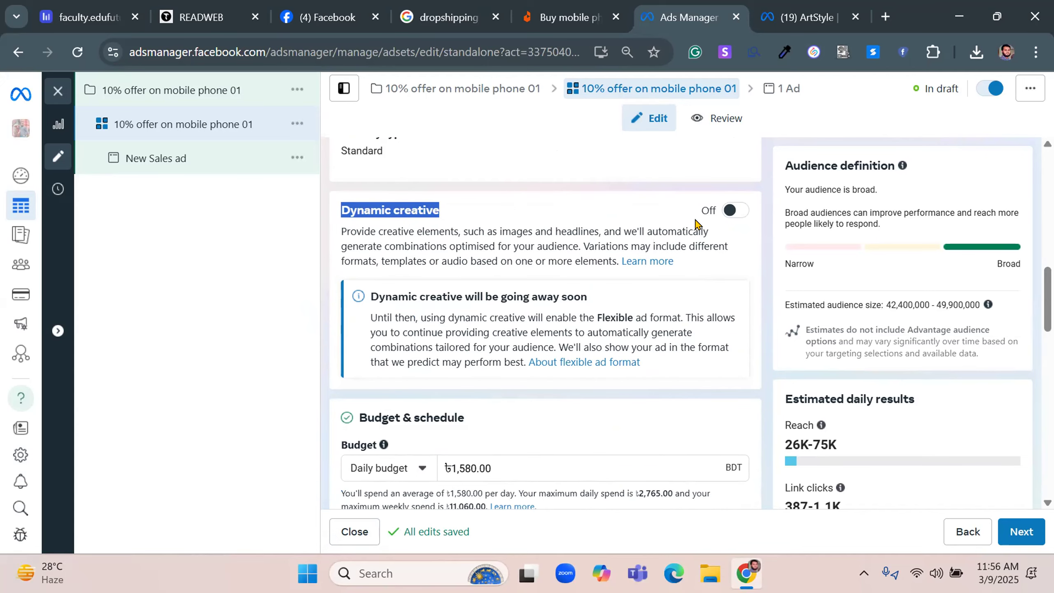
click(735, 211)
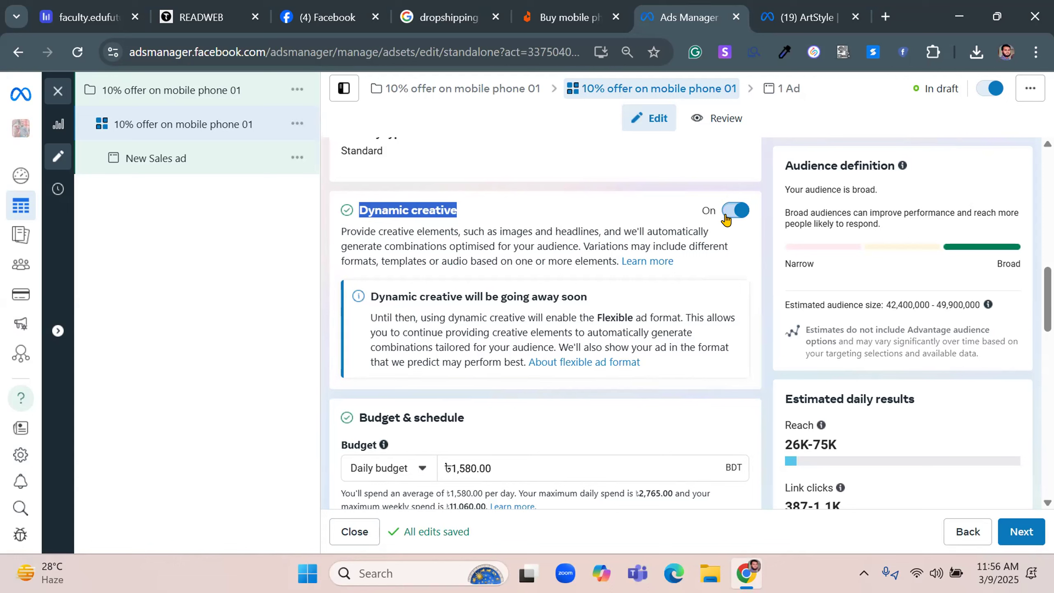
Set the ad set's daily budget to 500 BDT
scroll(411, 240, down, 4)
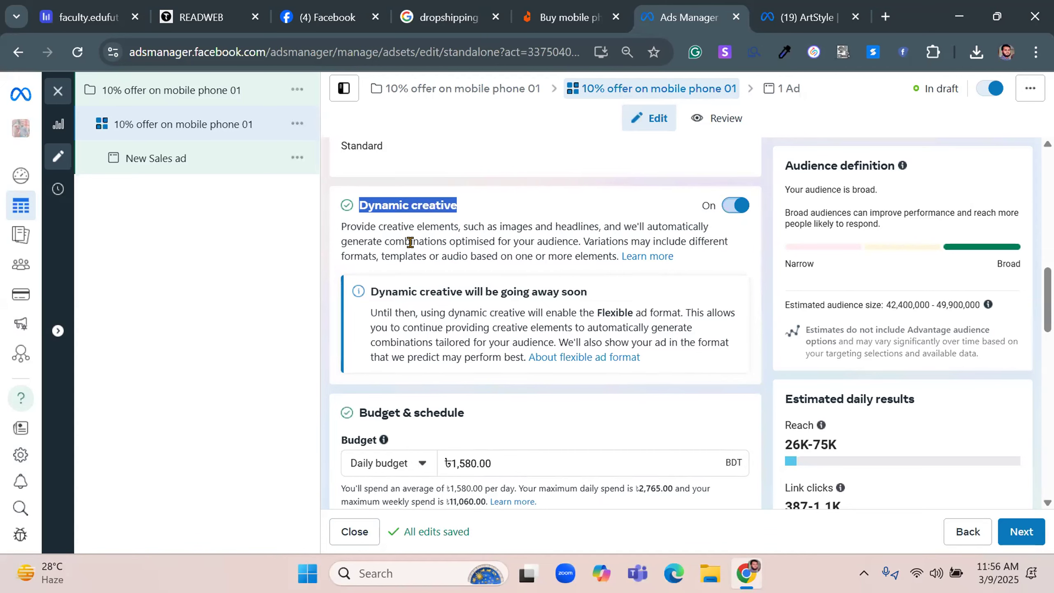
triple_click(475, 298)
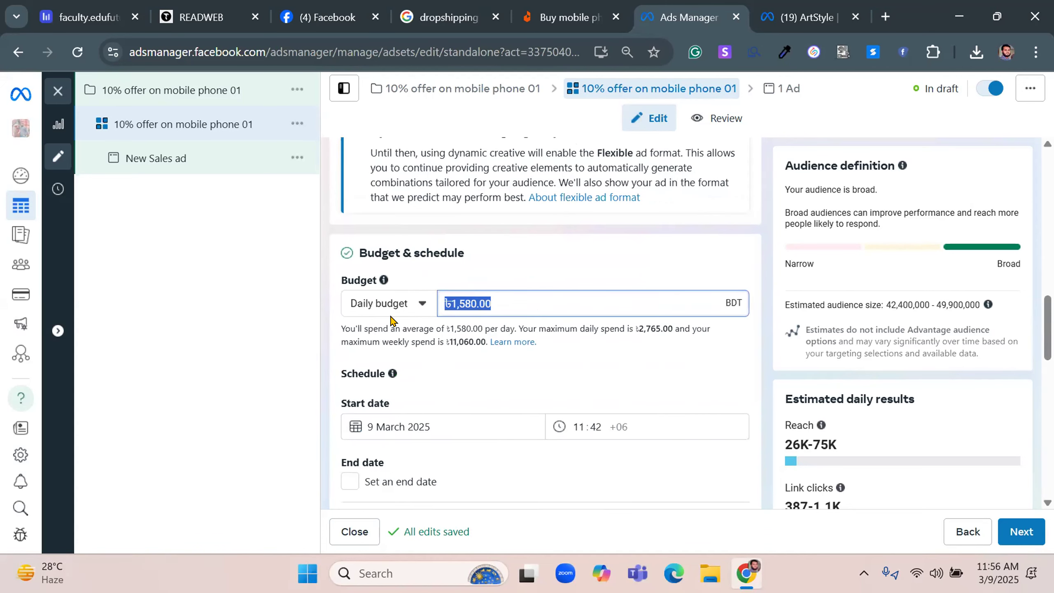
text(500)
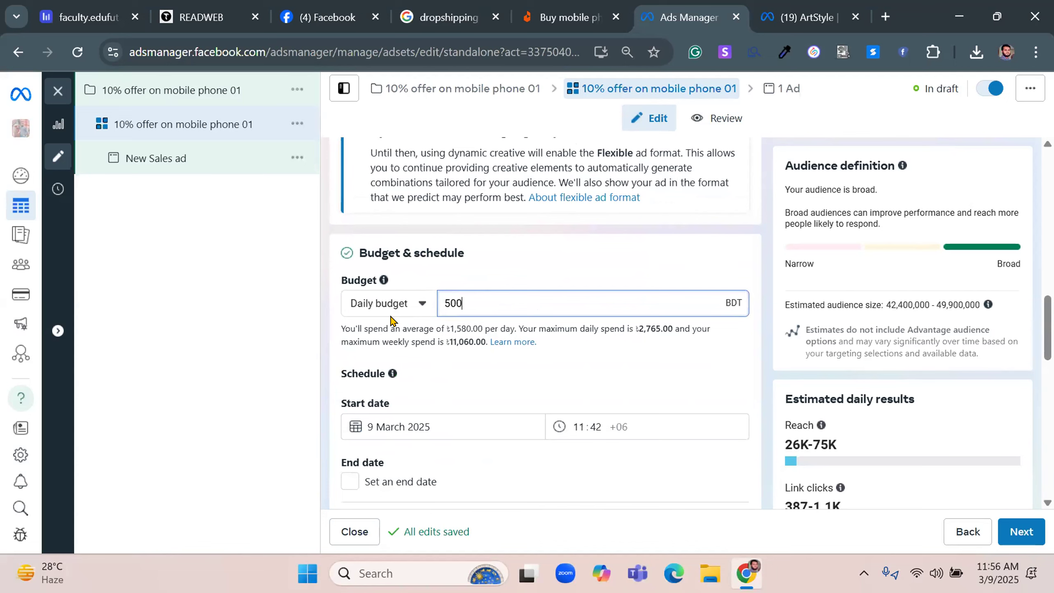
click(529, 268)
Set the ad set's start date to 10 March 2025
scroll(398, 312, down, 1)
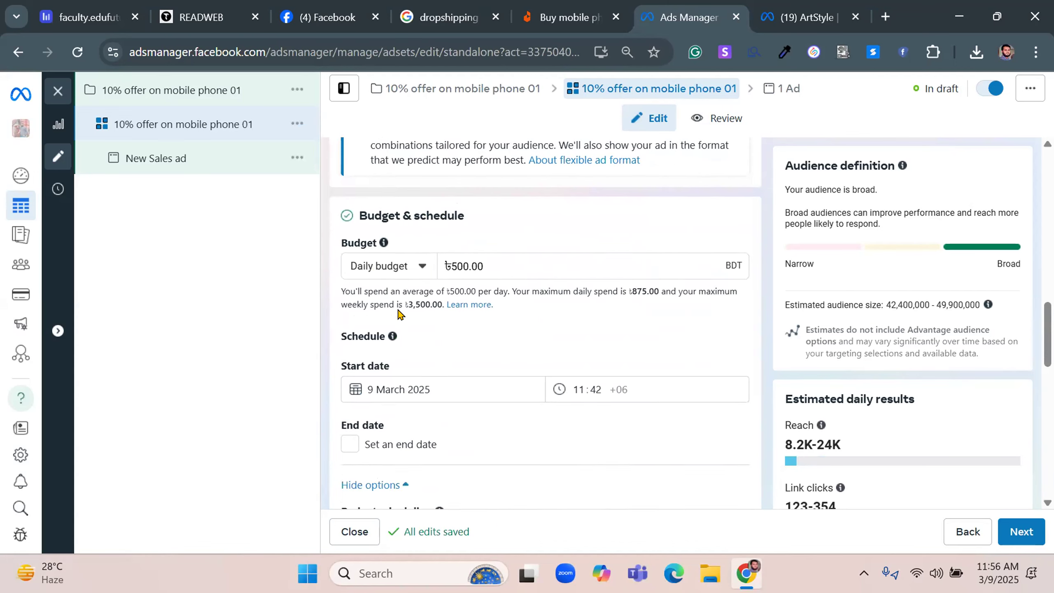
scroll(398, 312, down, 3)
click(452, 251)
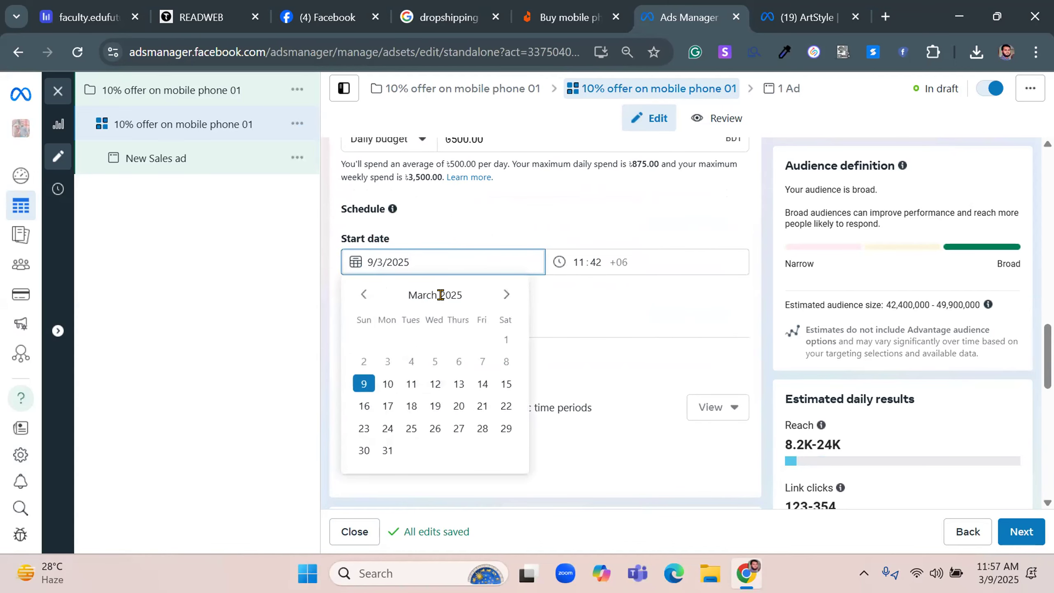
click(386, 383)
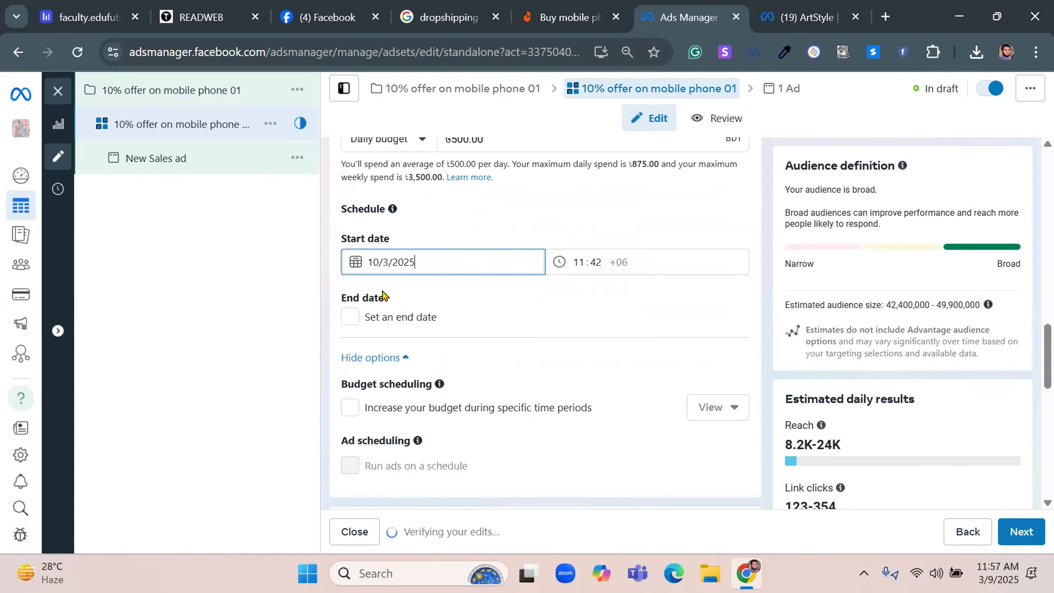
Enable an end date for the ad set and set it to 20 March 2025
click(351, 317)
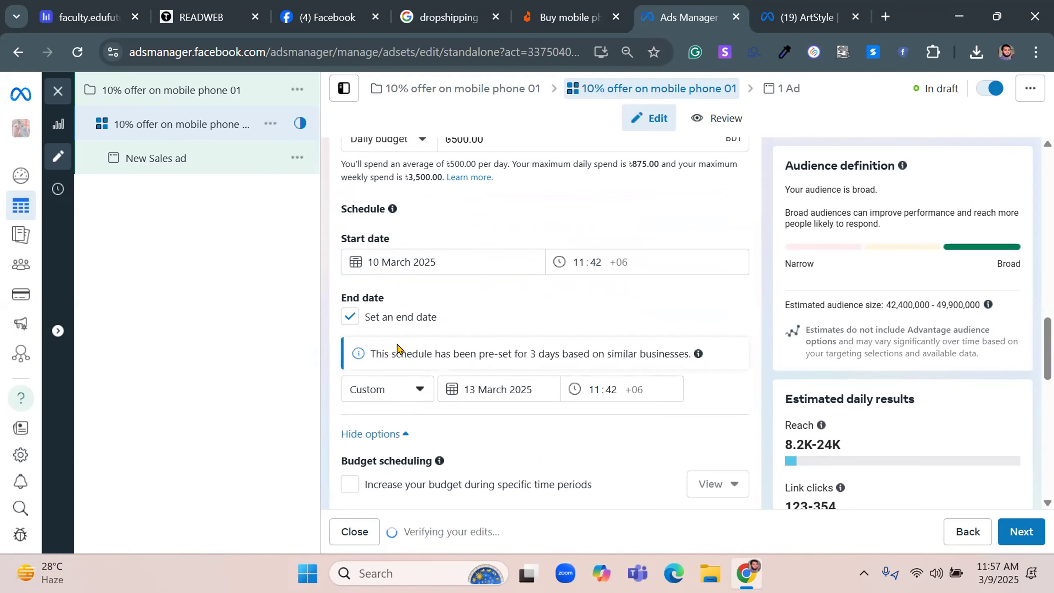
click(499, 389)
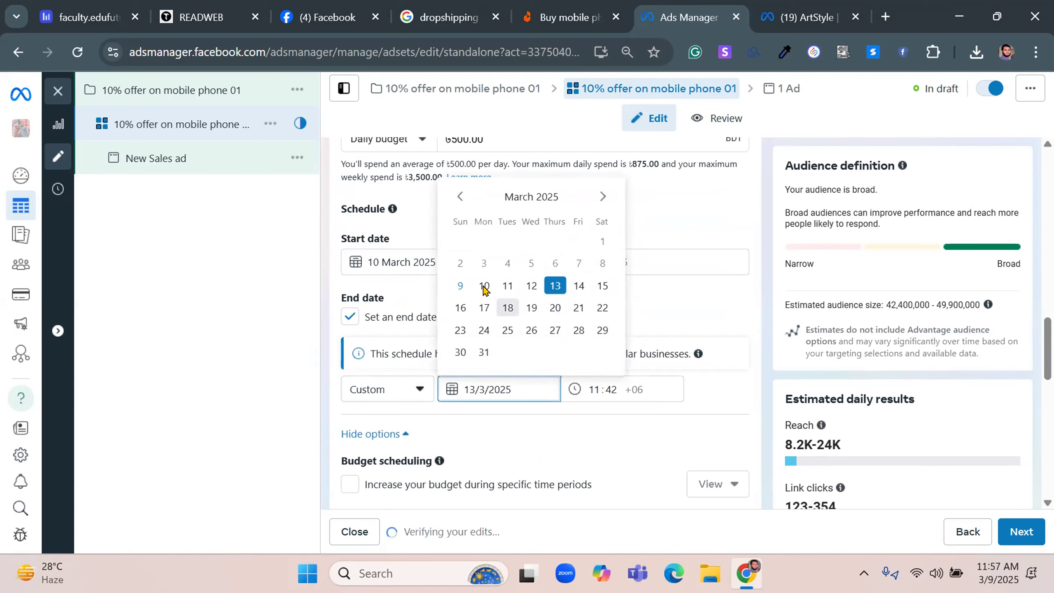
click(555, 309)
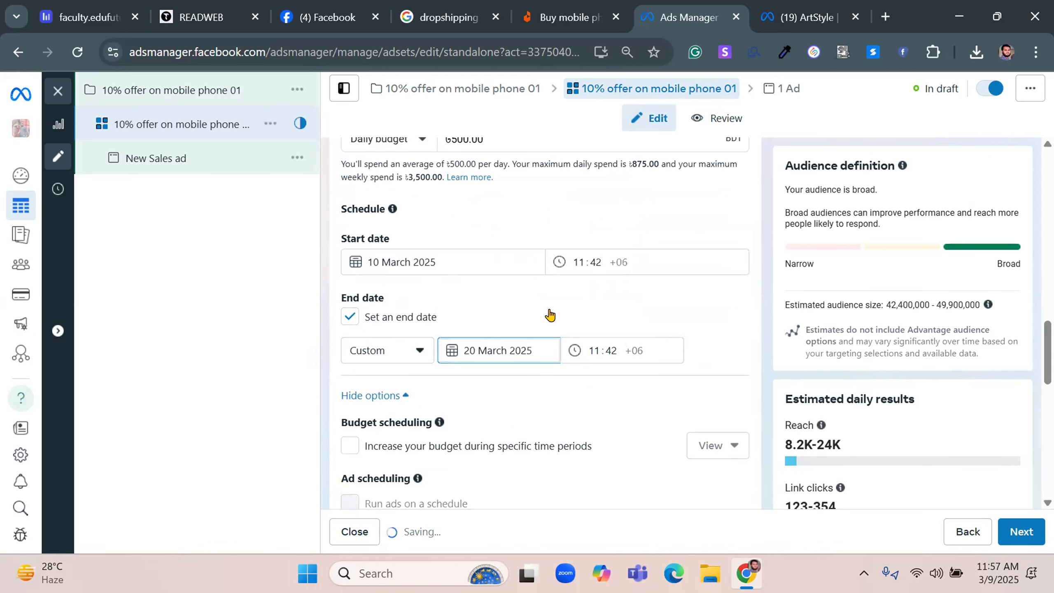
click(550, 315)
click(435, 316)
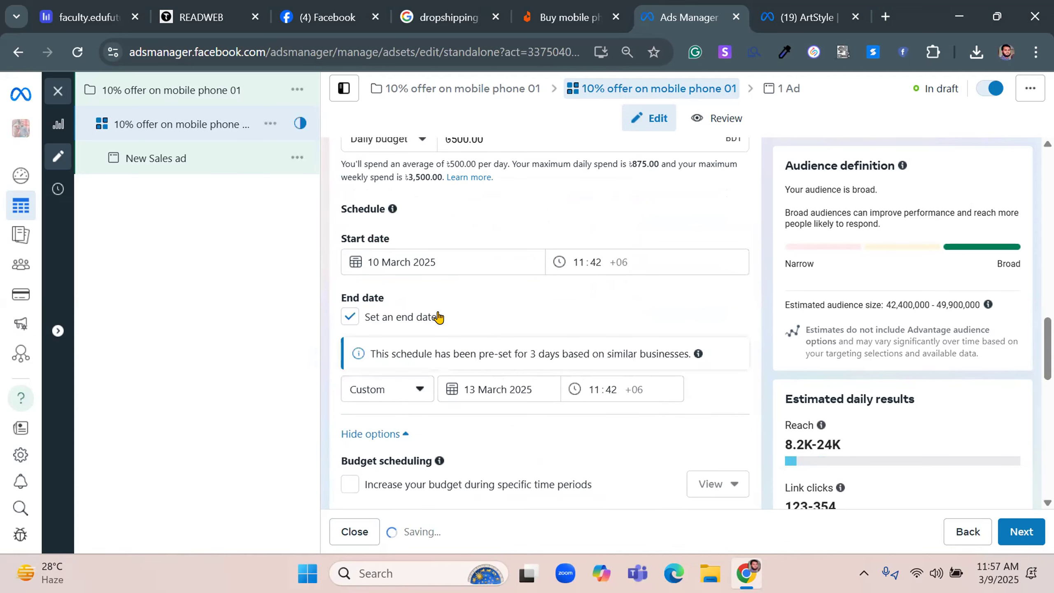
click(498, 389)
click(555, 307)
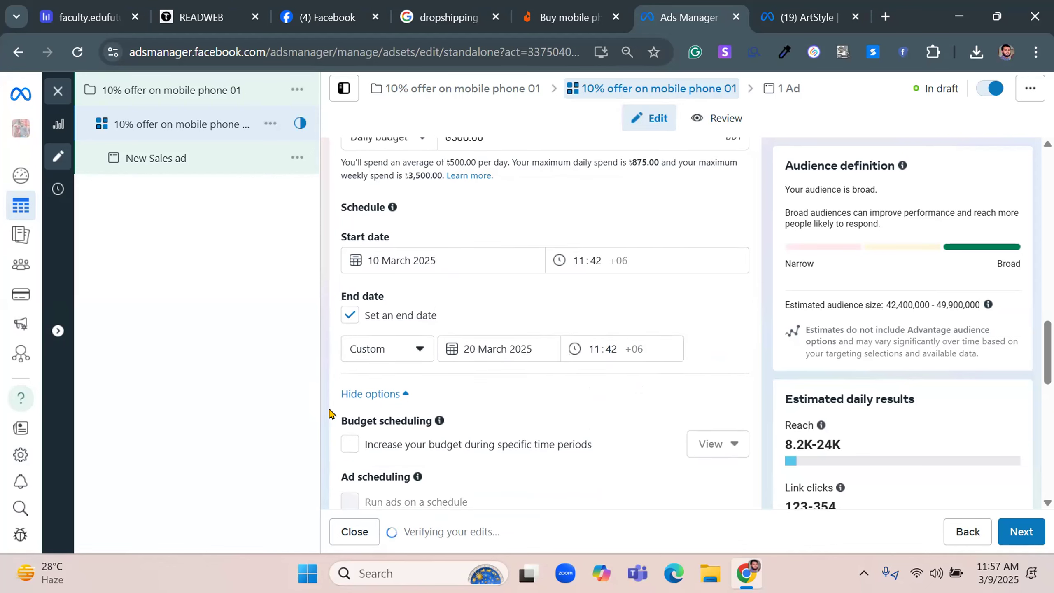
Expand the additional audience control options and switch the ad set from Advantage+ audience to the original audience options
scroll(332, 411, down, 2)
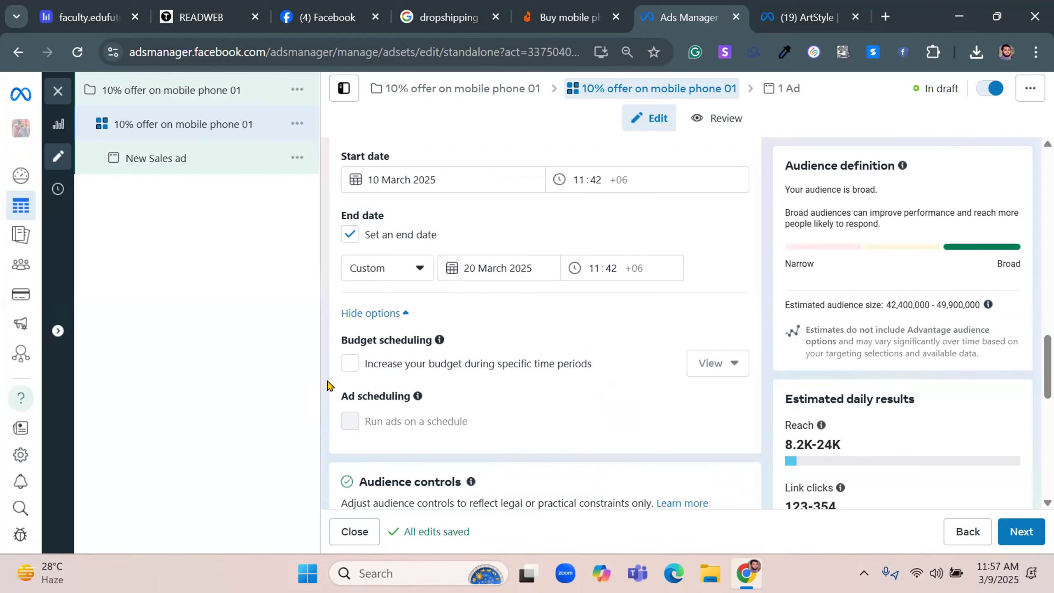
scroll(328, 428, down, 6)
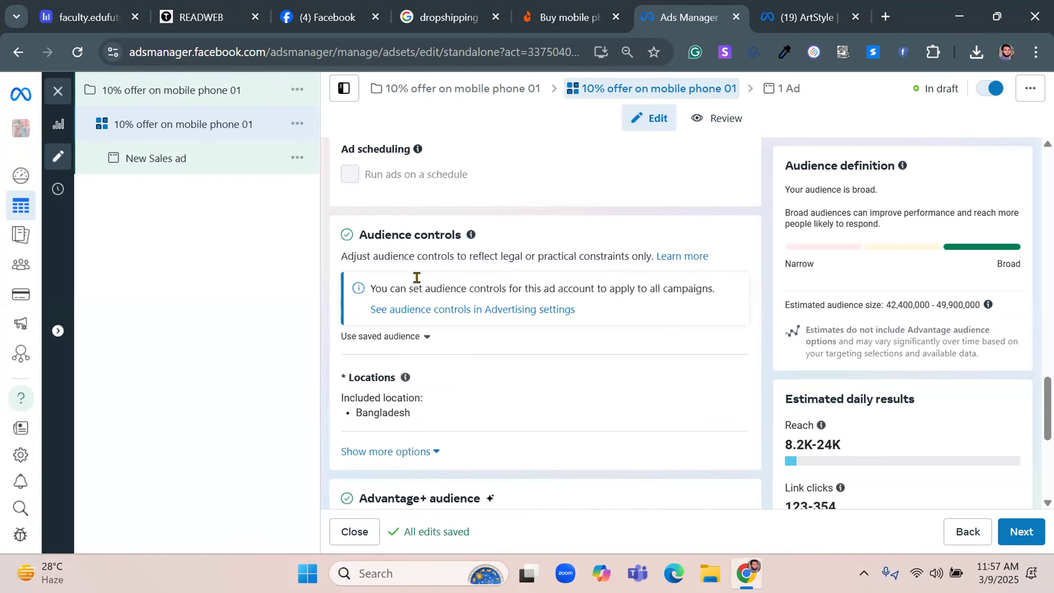
scroll(416, 280, down, 2)
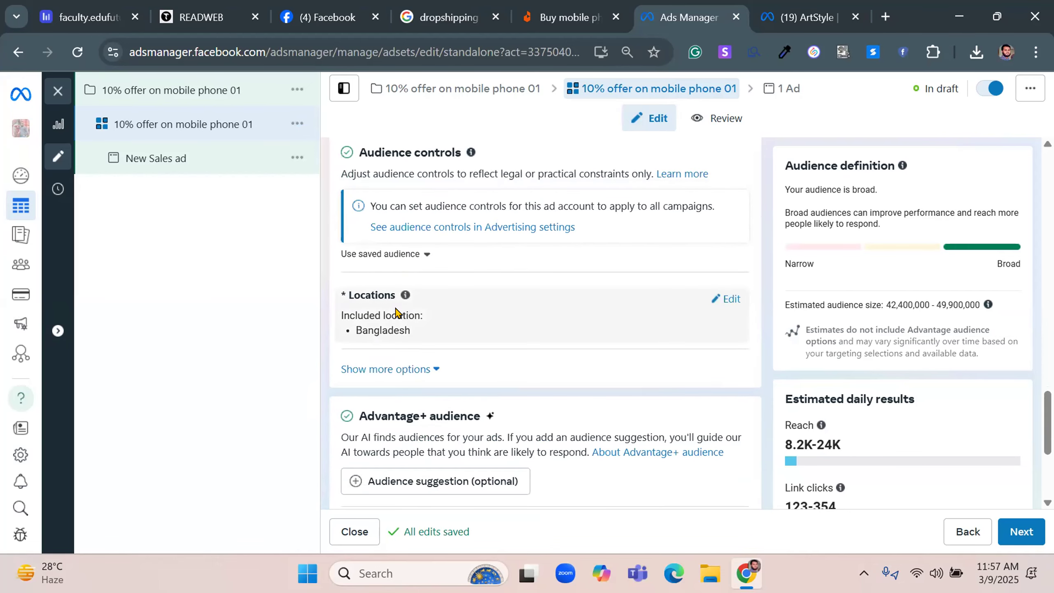
click(405, 370)
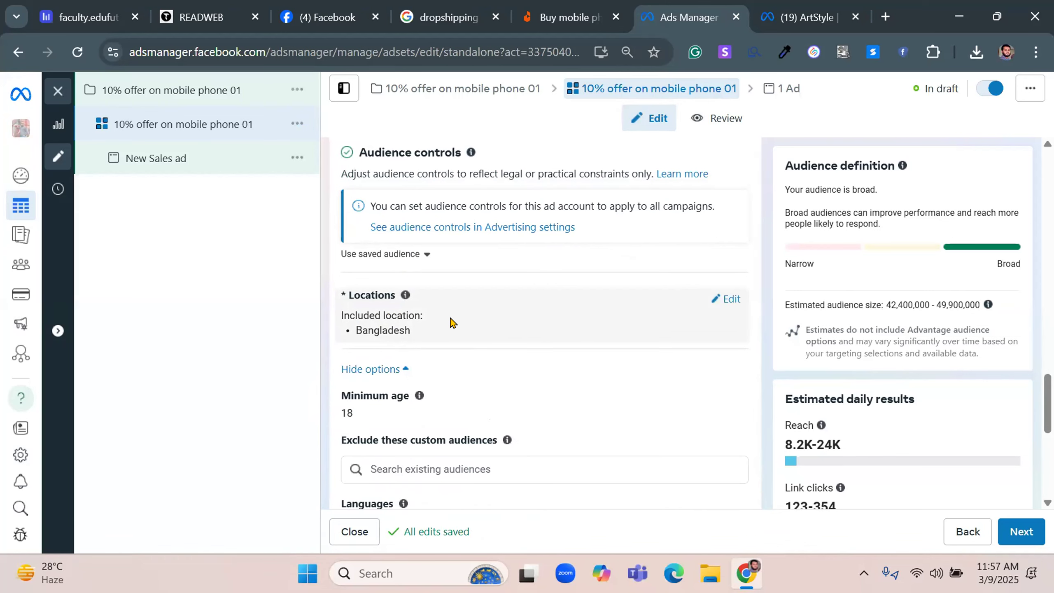
scroll(436, 424, down, 2)
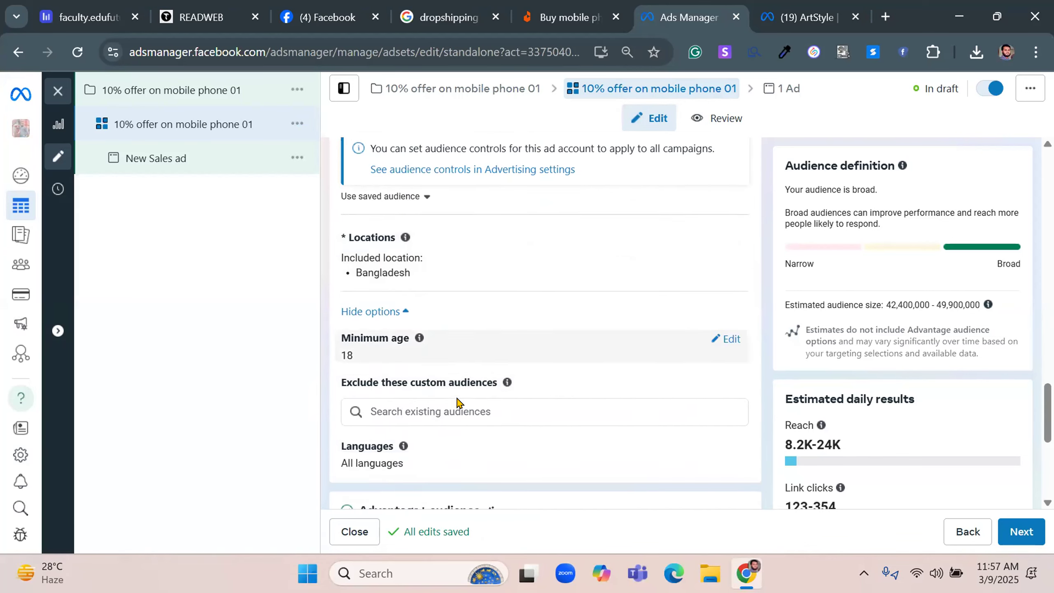
mouse_move(392, 427)
scroll(478, 251, down, 6)
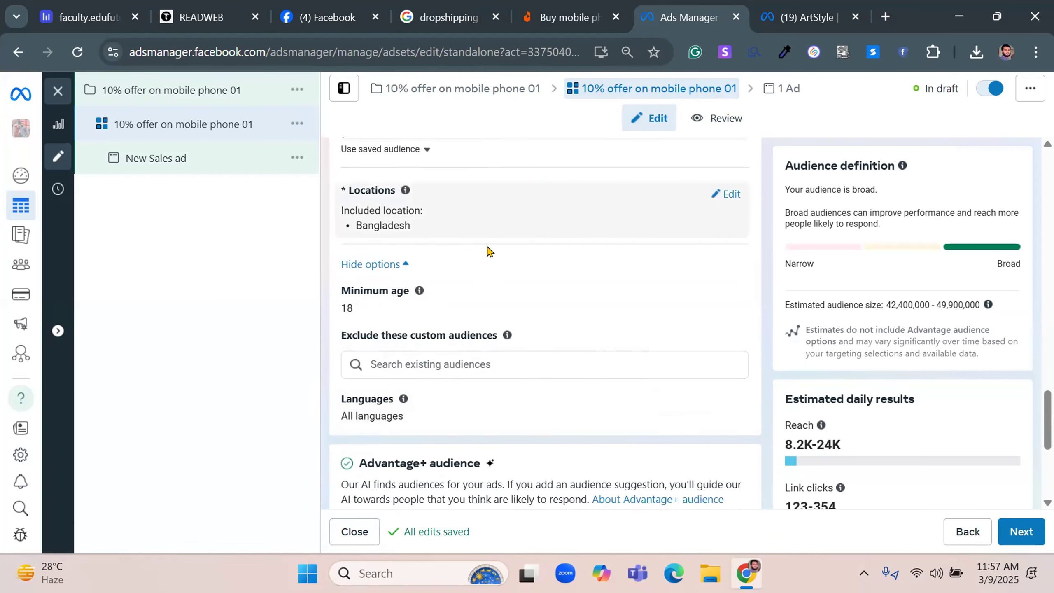
drag(356, 239, 482, 242)
click(653, 356)
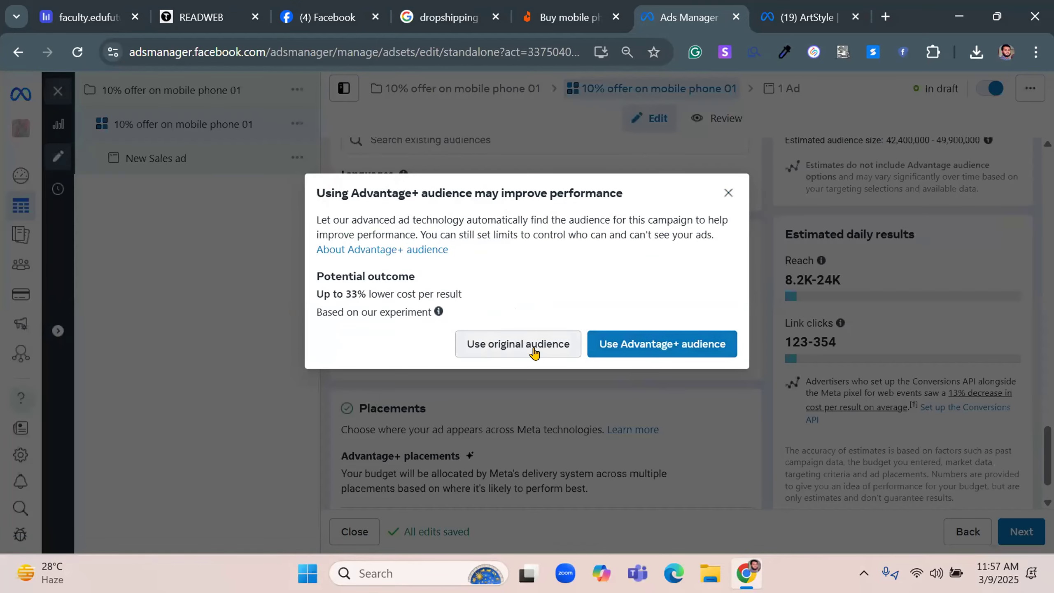
click(534, 351)
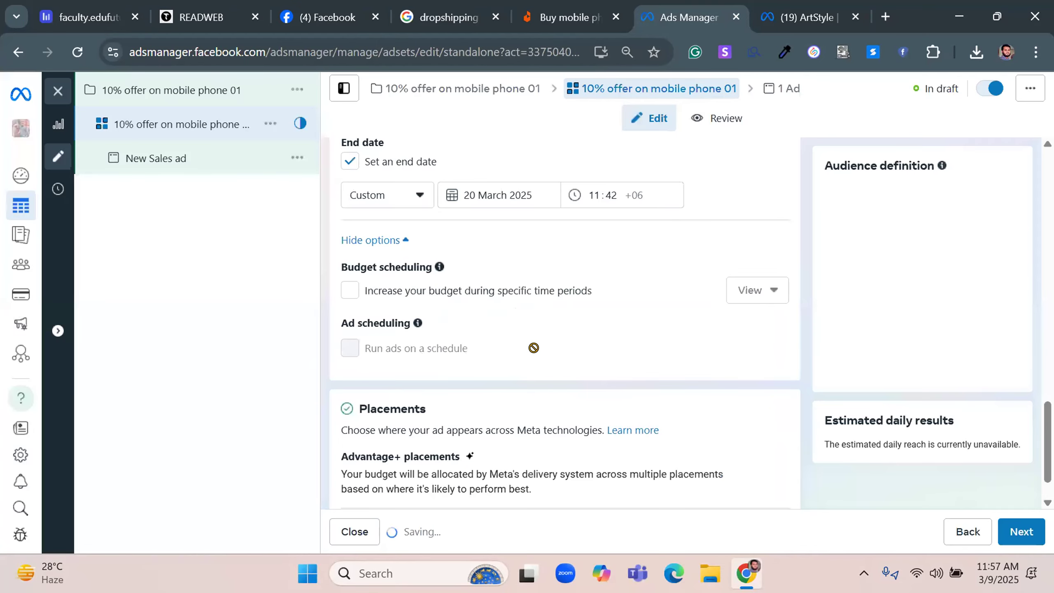
Open the new audience's locations for editing and view the include and exclude choices
scroll(535, 348, down, 2)
scroll(536, 348, down, 9)
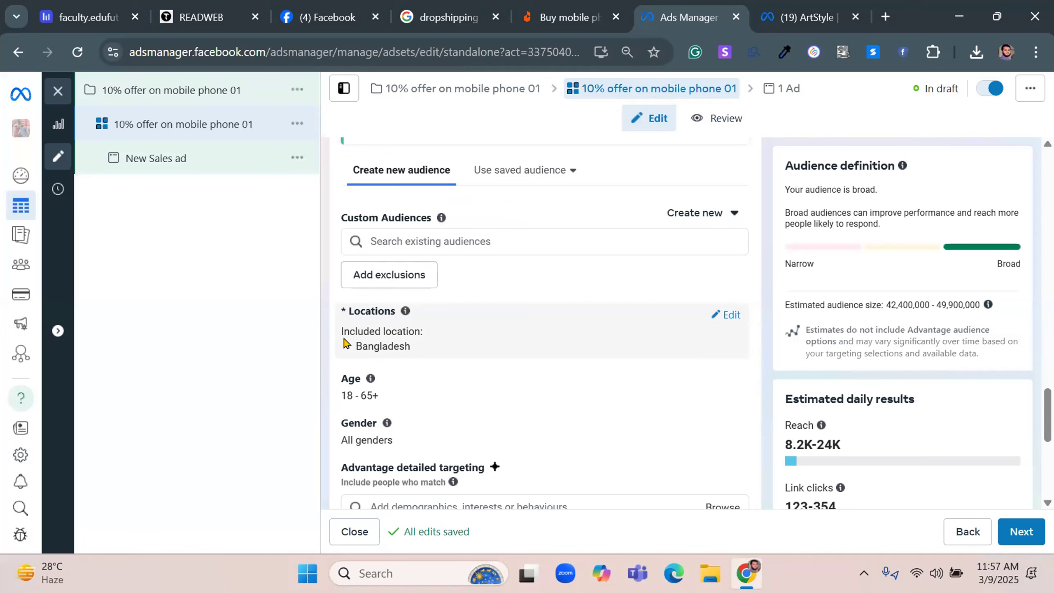
click(724, 315)
scroll(725, 315, down, 2)
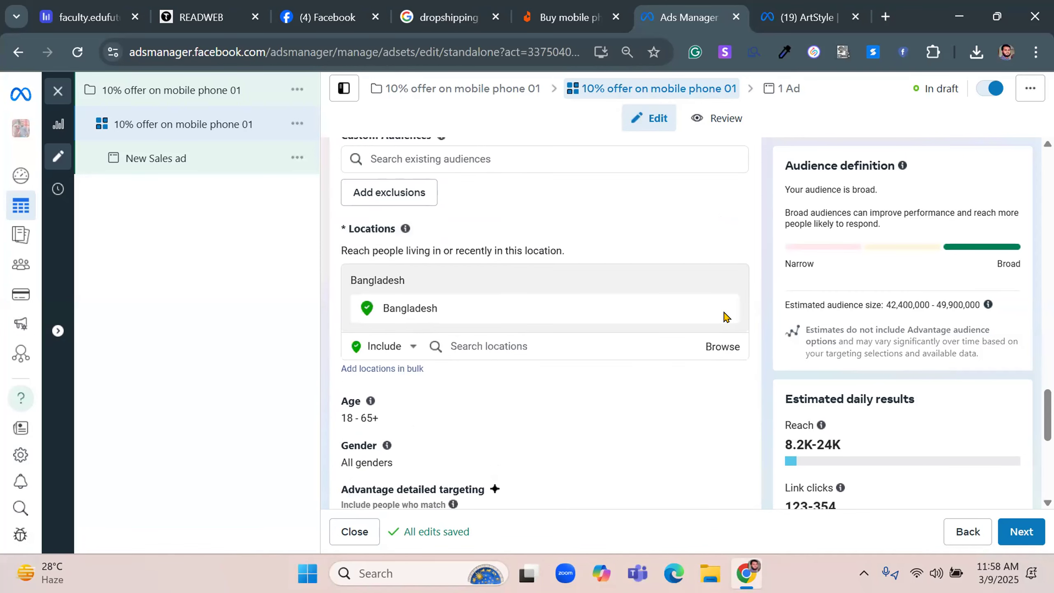
click(411, 347)
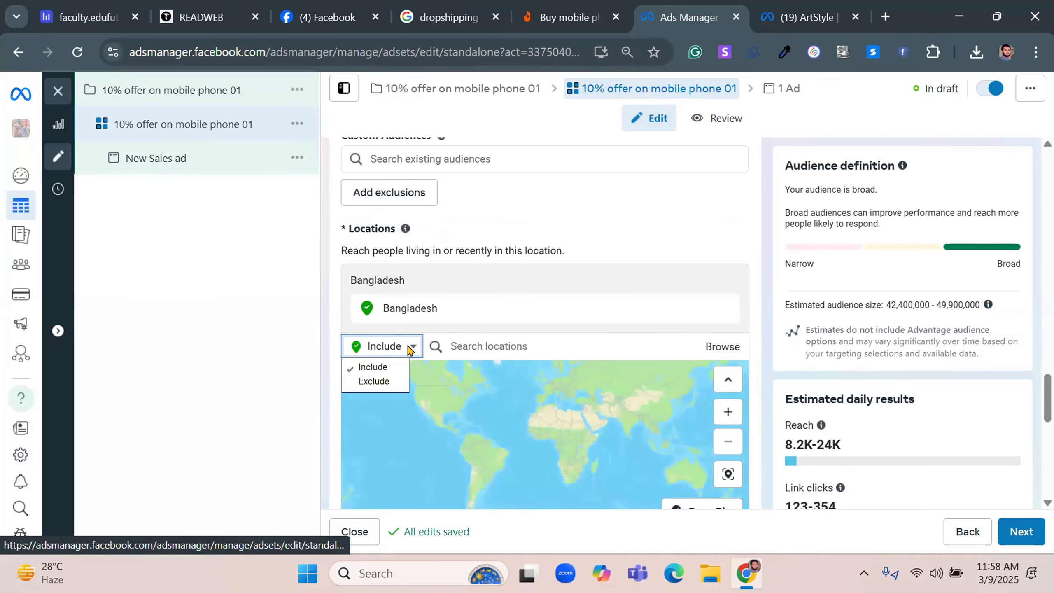
click(409, 348)
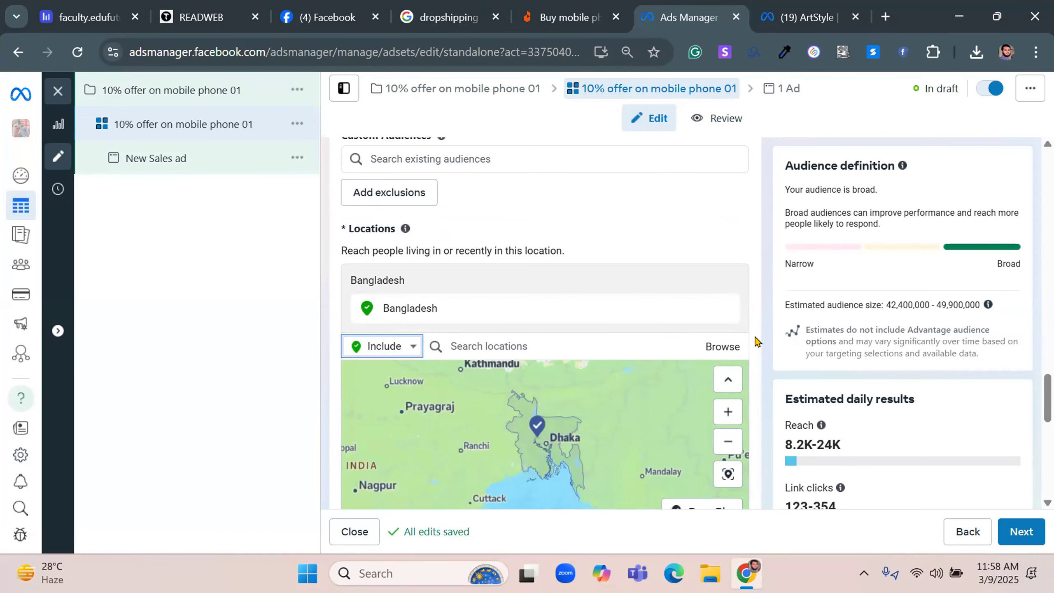
scroll(754, 341, down, 2)
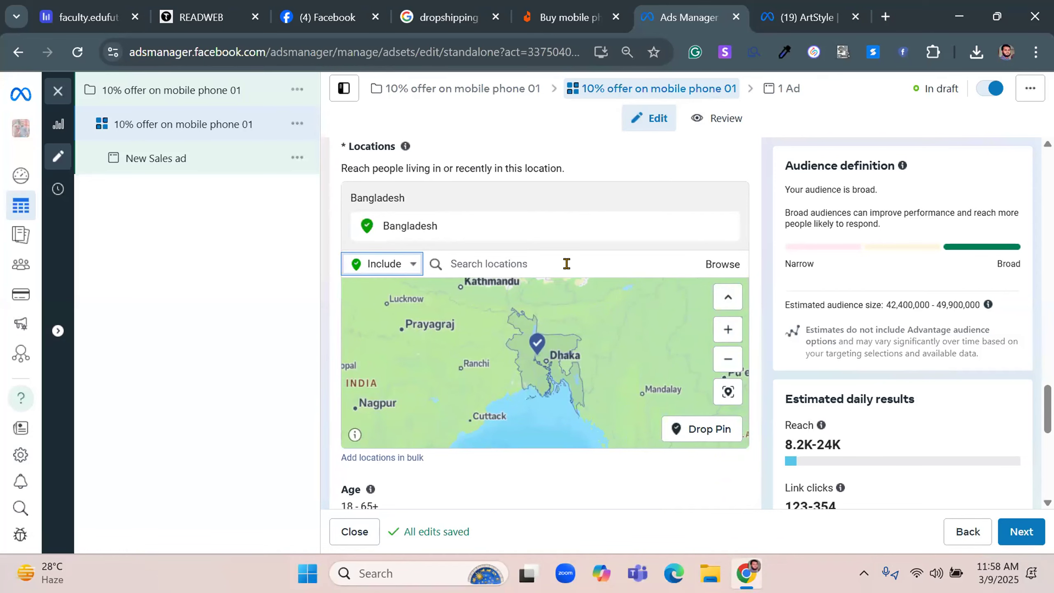
click(398, 458)
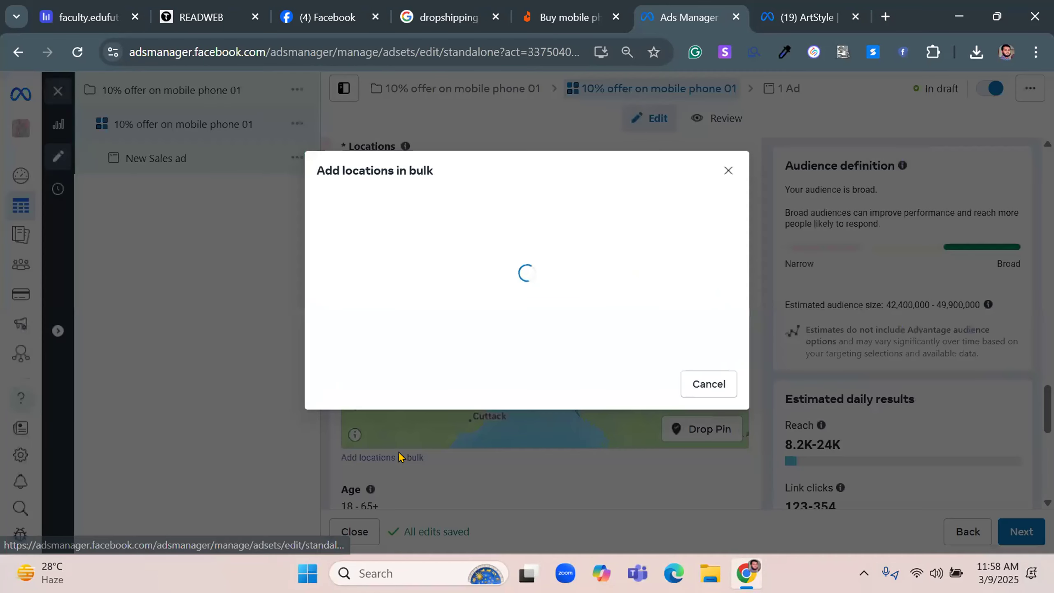
click(383, 296)
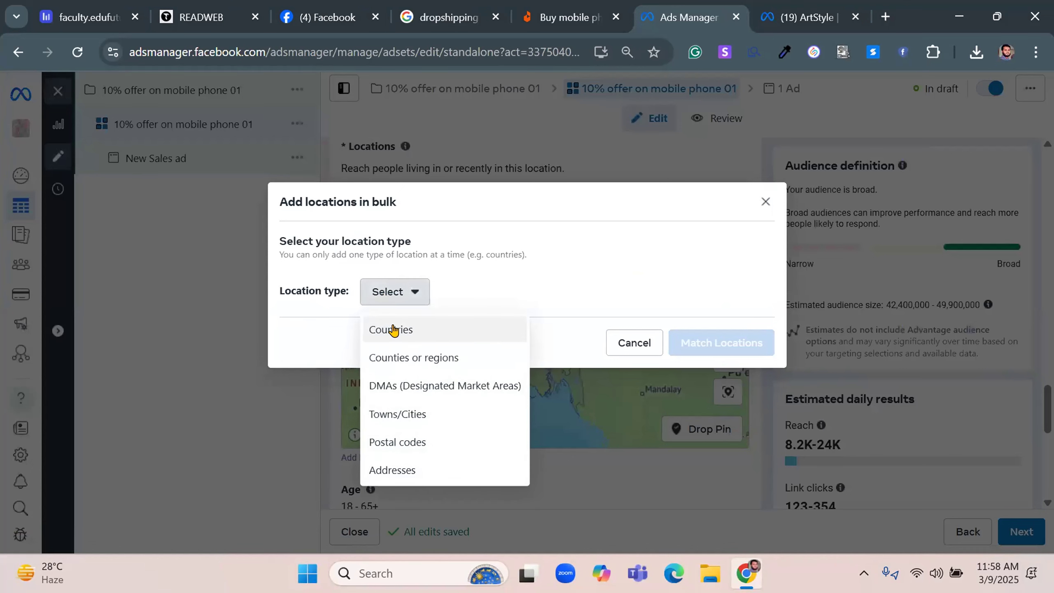
click(390, 414)
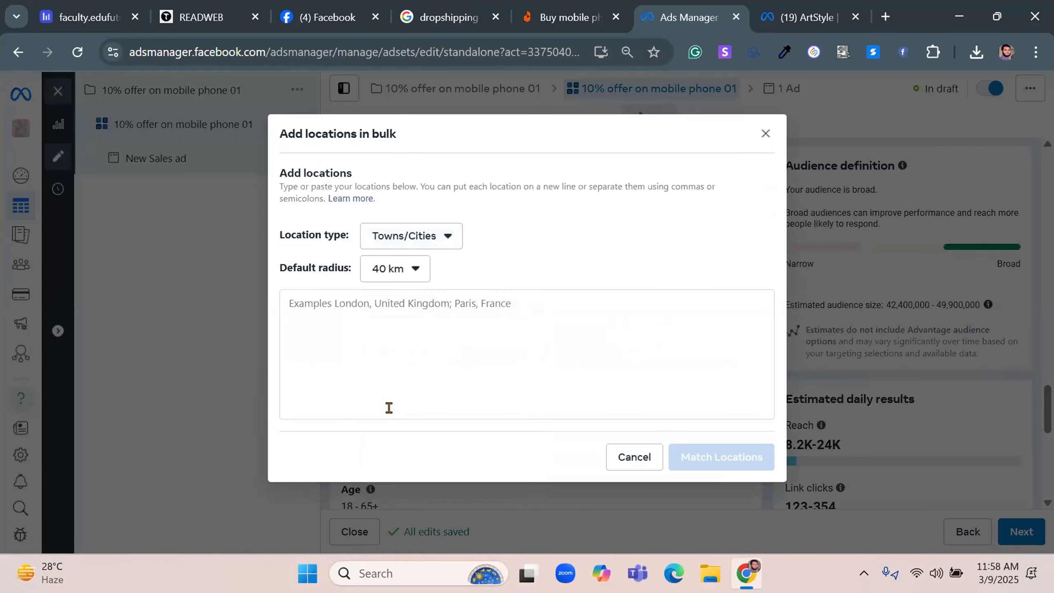
click(539, 312)
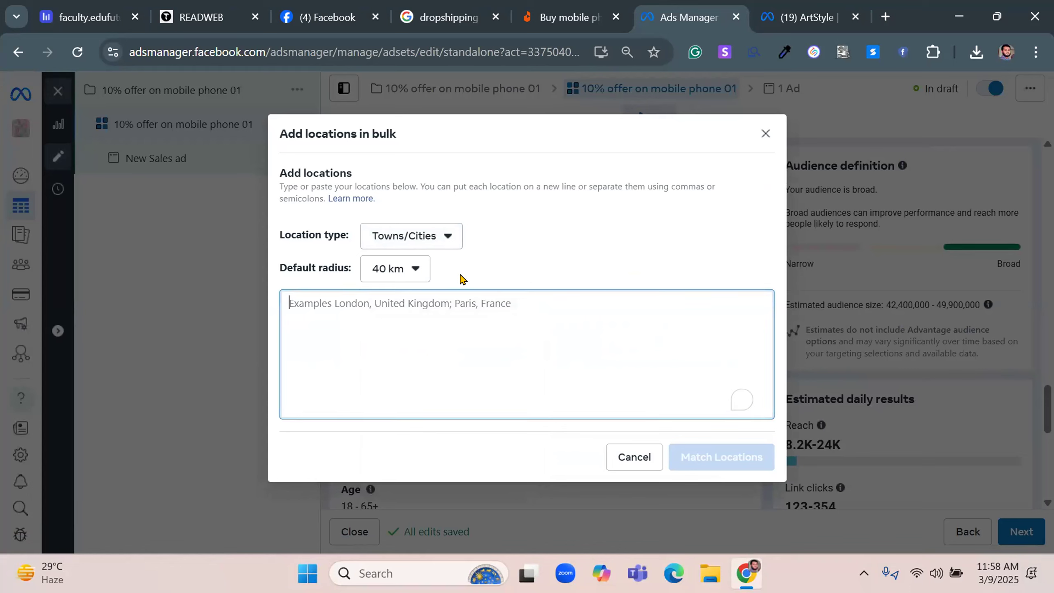
click(413, 275)
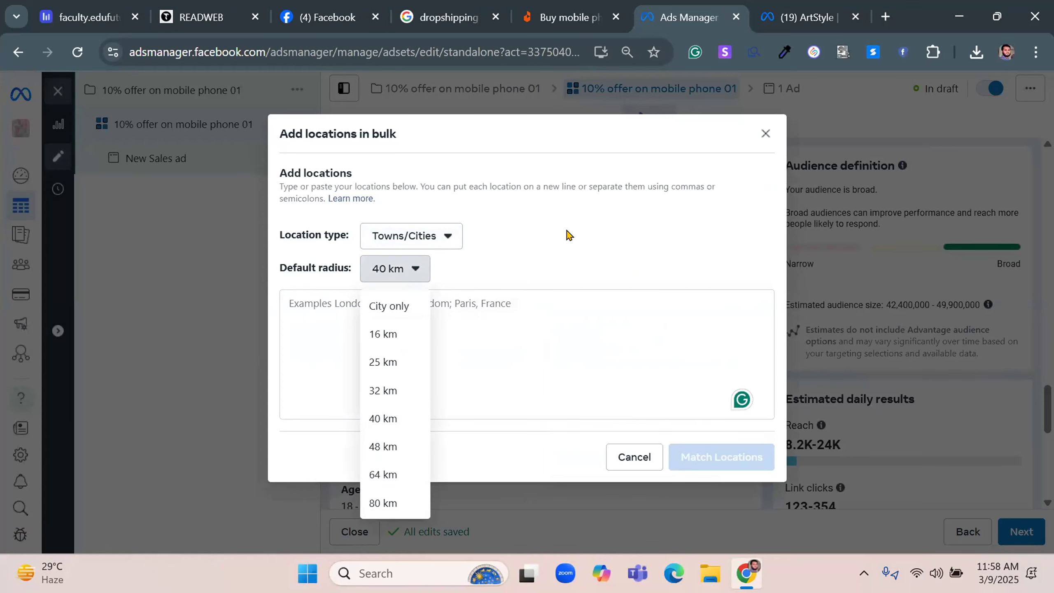
click(594, 281)
click(632, 457)
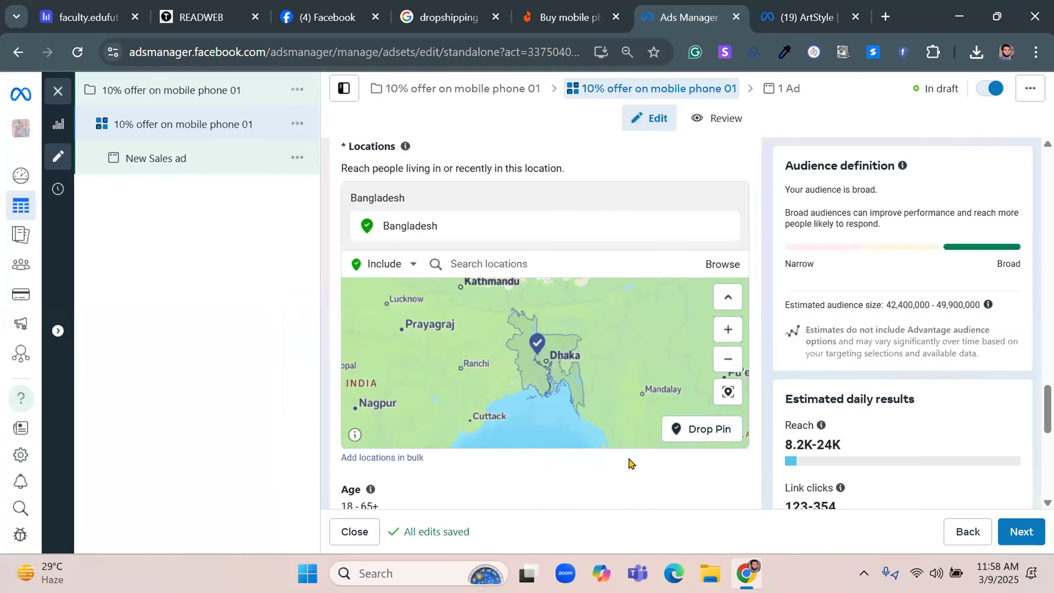
Set the audience's maximum age to 50
scroll(757, 413, down, 4)
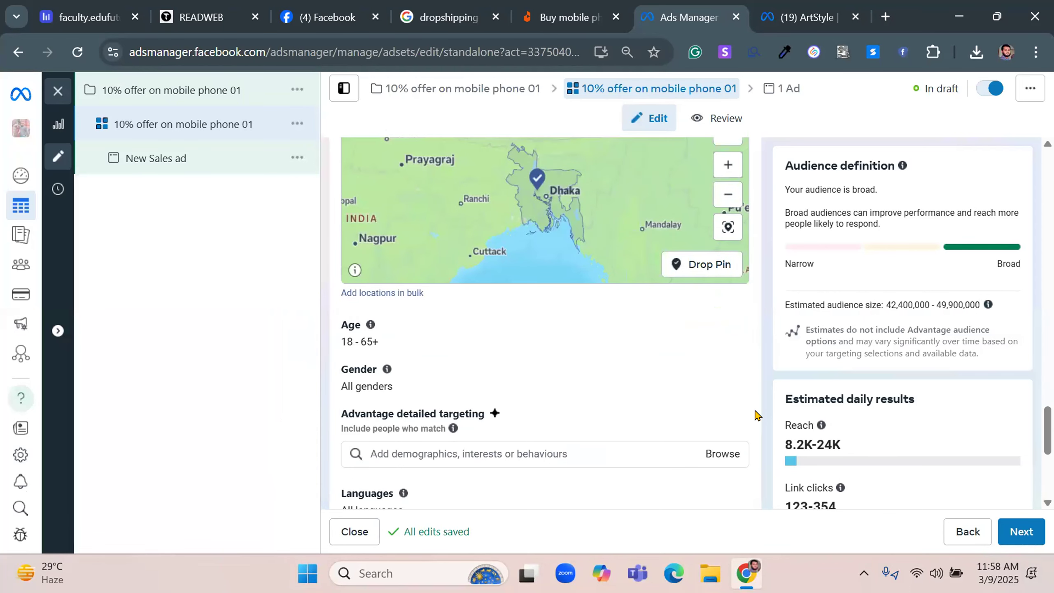
mouse_move(730, 329)
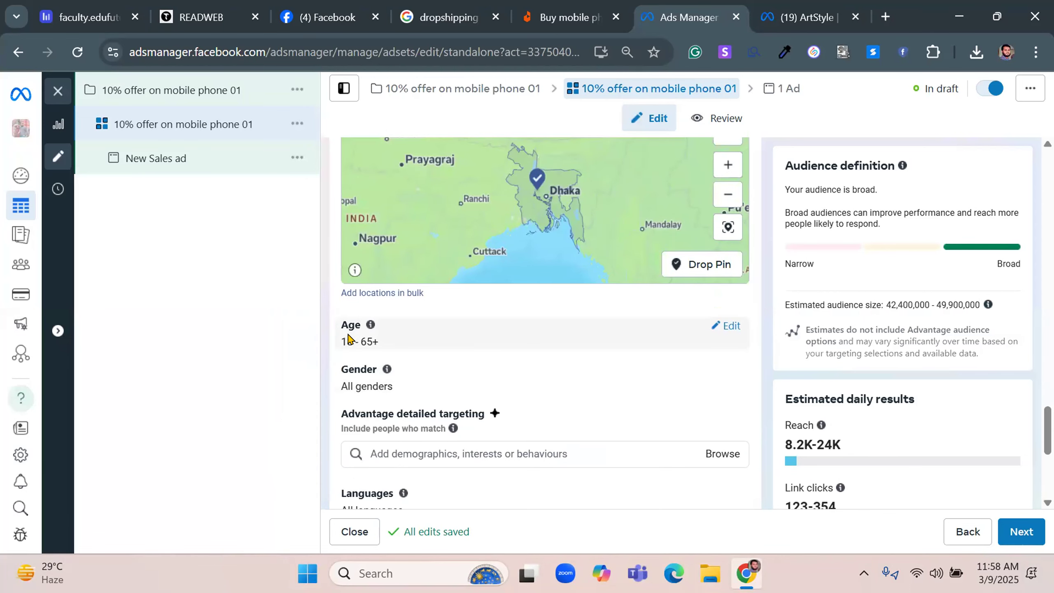
click(729, 329)
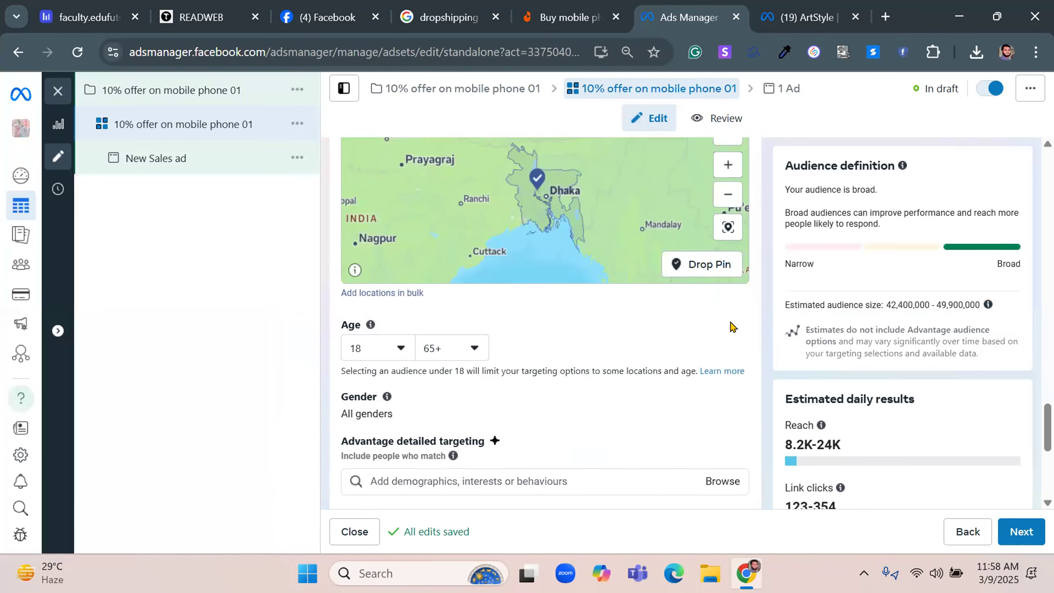
click(465, 348)
scroll(456, 254, up, 5)
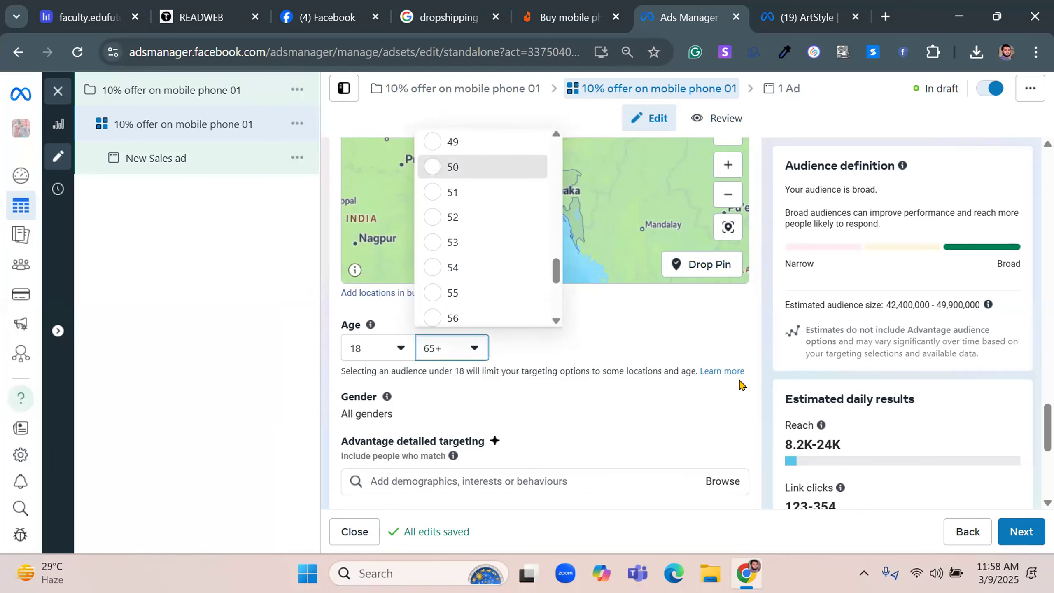
scroll(742, 386, down, 2)
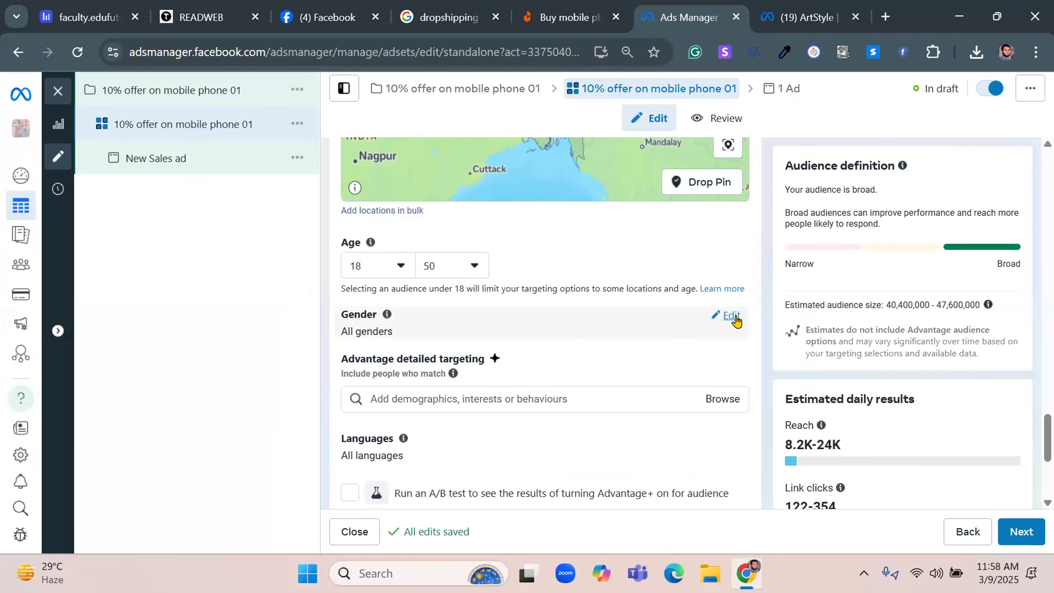
Search detailed targeting for "smartphone" and add the Smartphones (consumer electronics) interest
scroll(736, 320, down, 2)
drag(343, 277, 490, 279)
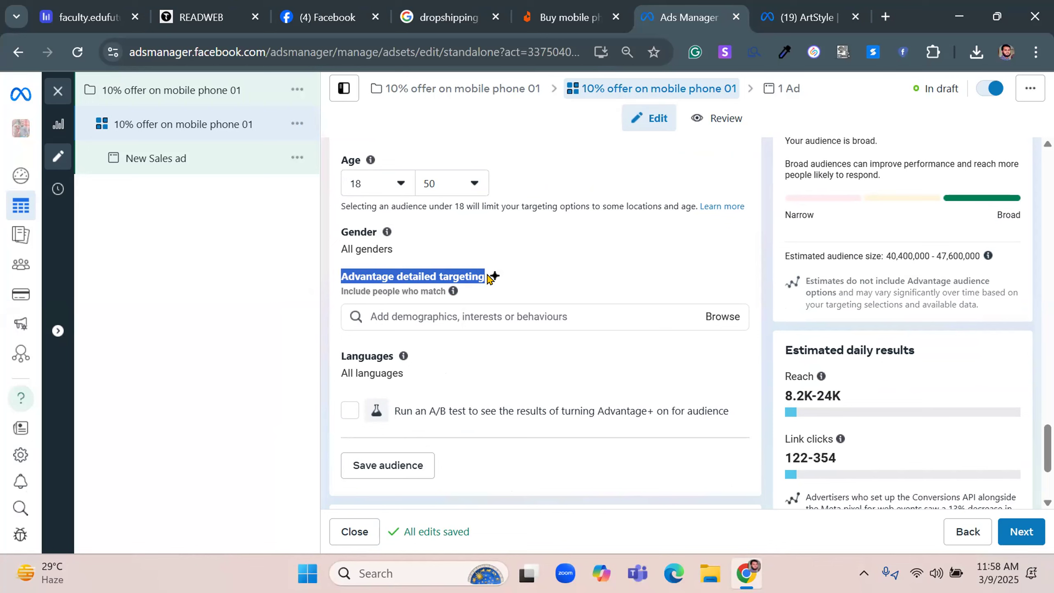
click(721, 318)
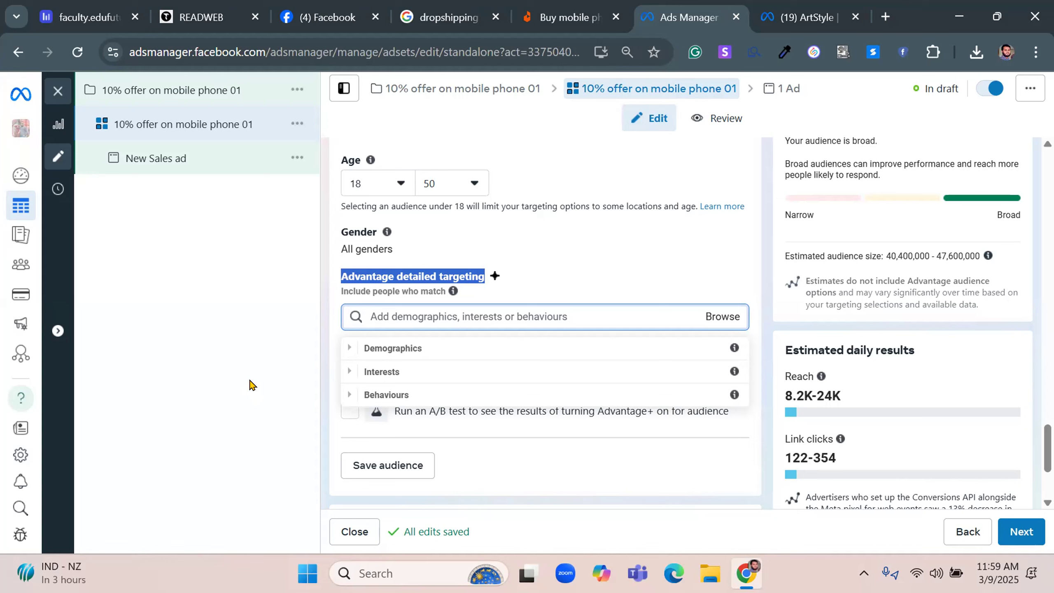
click(532, 311)
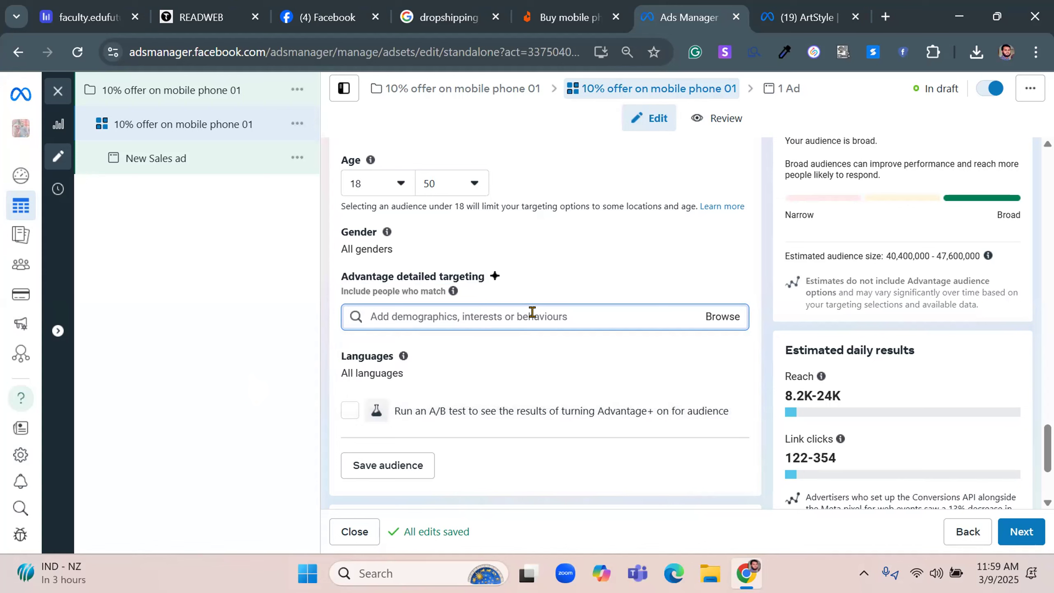
text(smartphone)
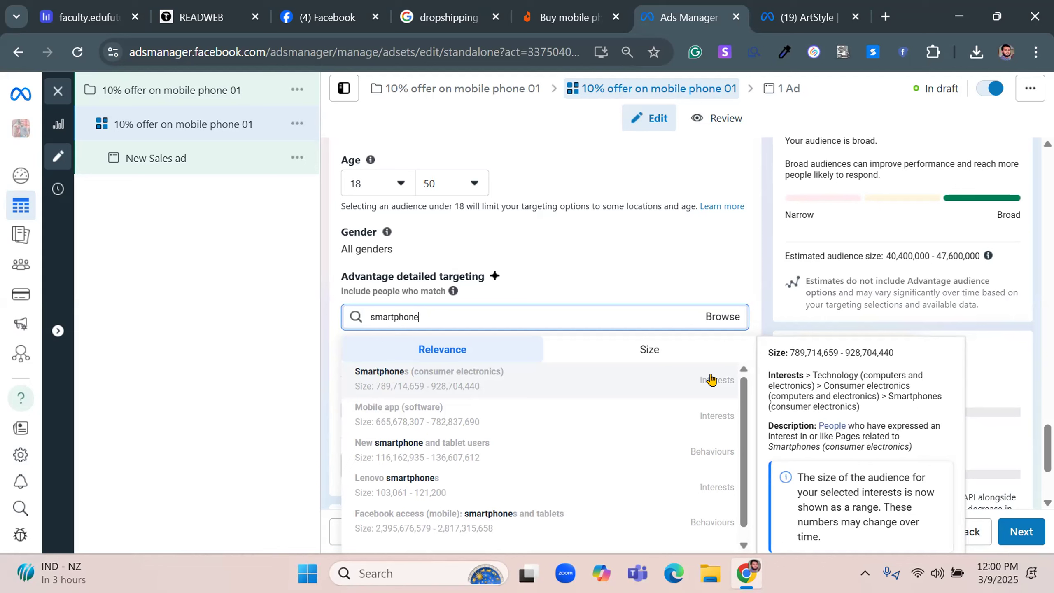
click(481, 386)
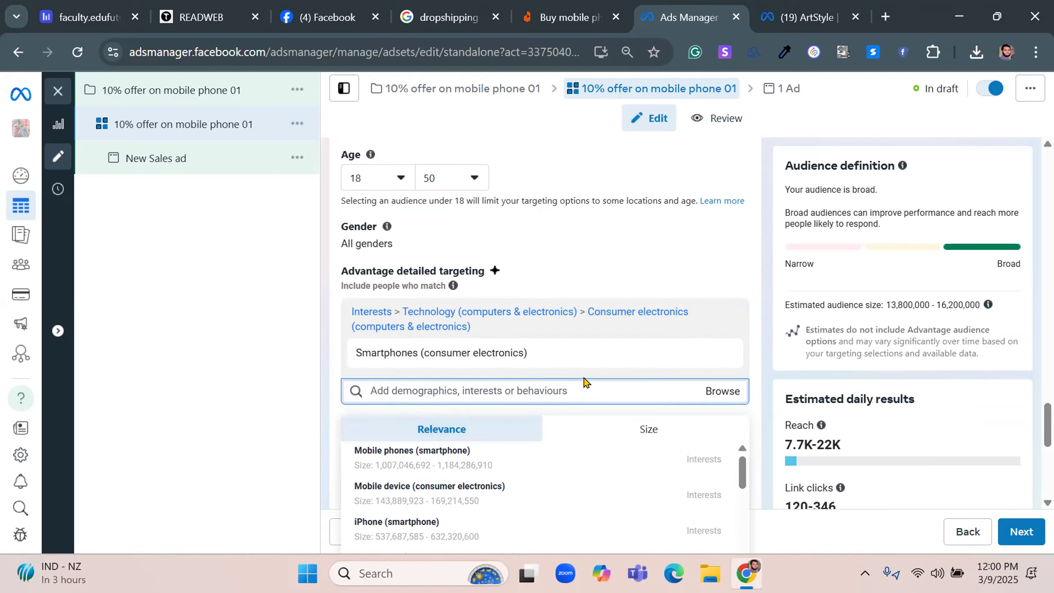
scroll(585, 382, down, 2)
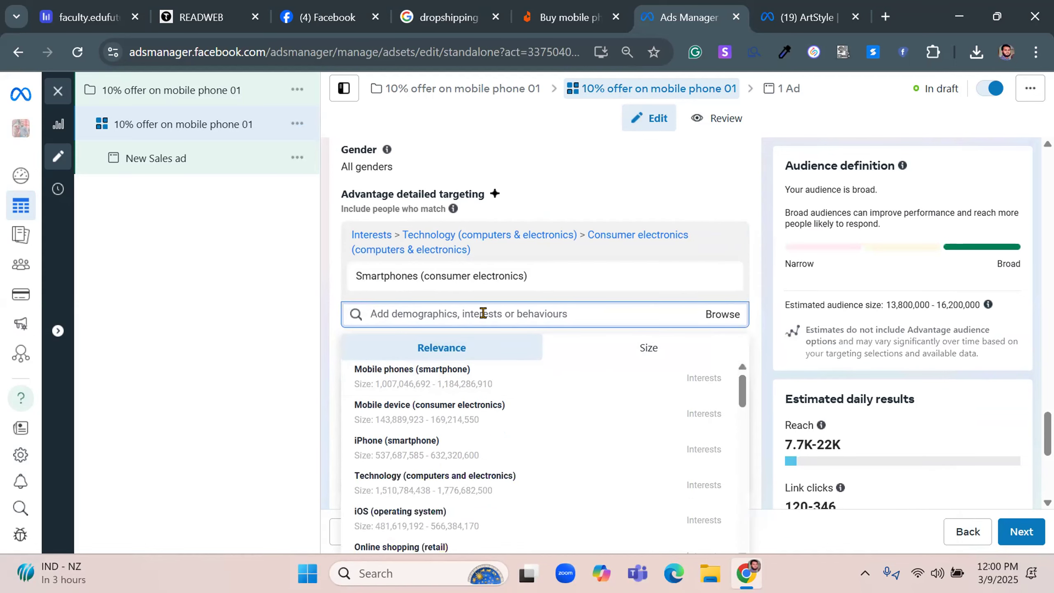
click(759, 293)
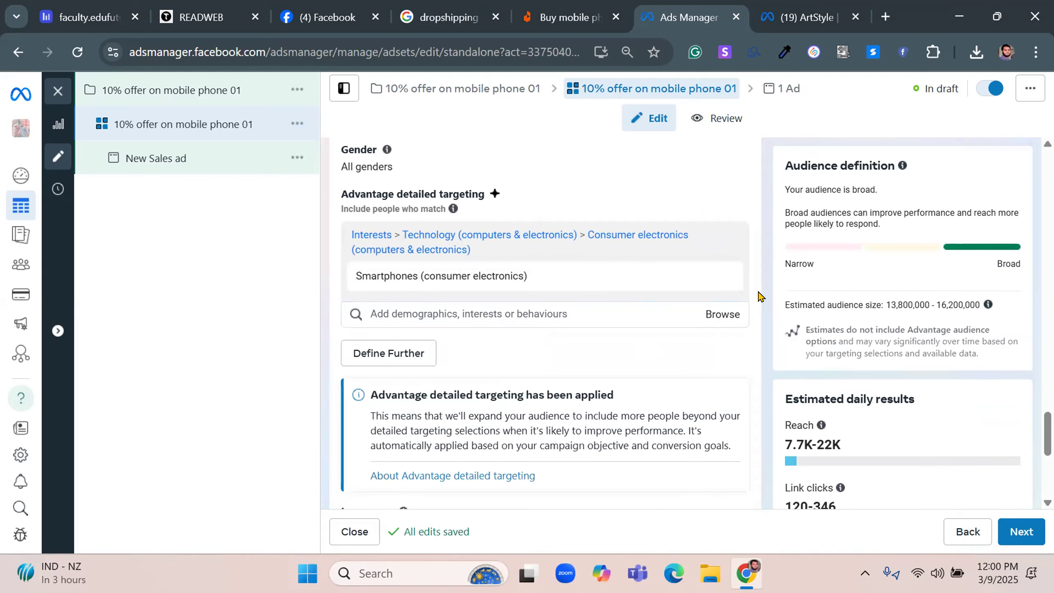
Search detailed targeting for "business" and add the Business decision makers demographic
click(503, 303)
text(b)
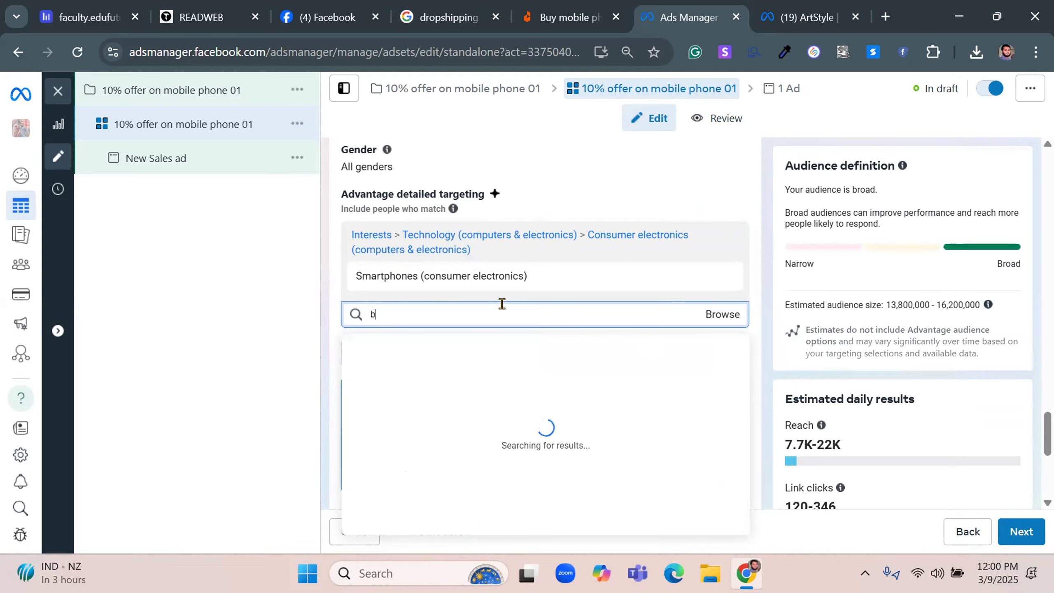
text(usiness)
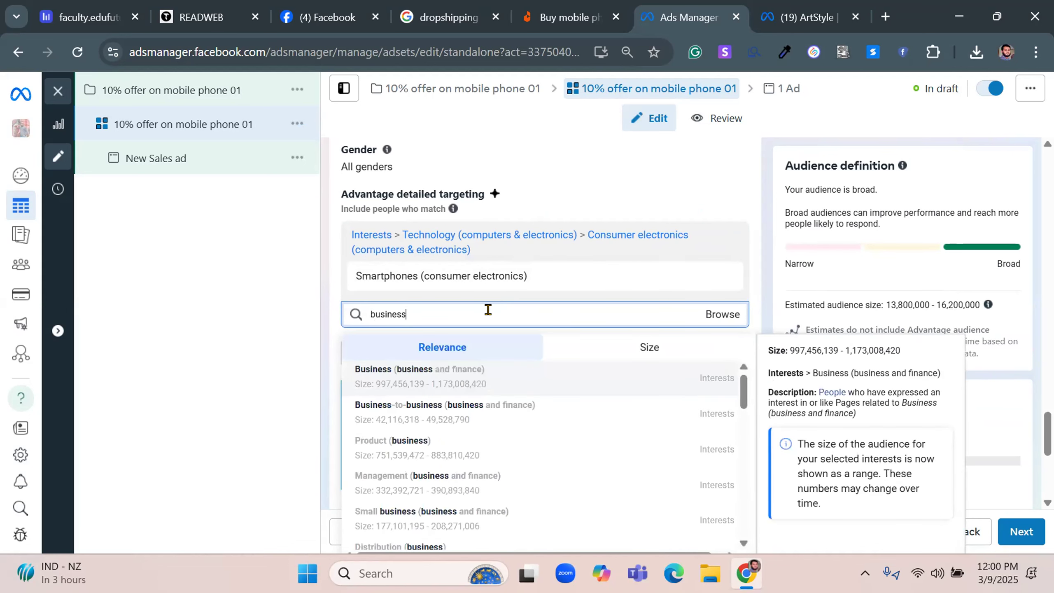
scroll(594, 376, down, 6)
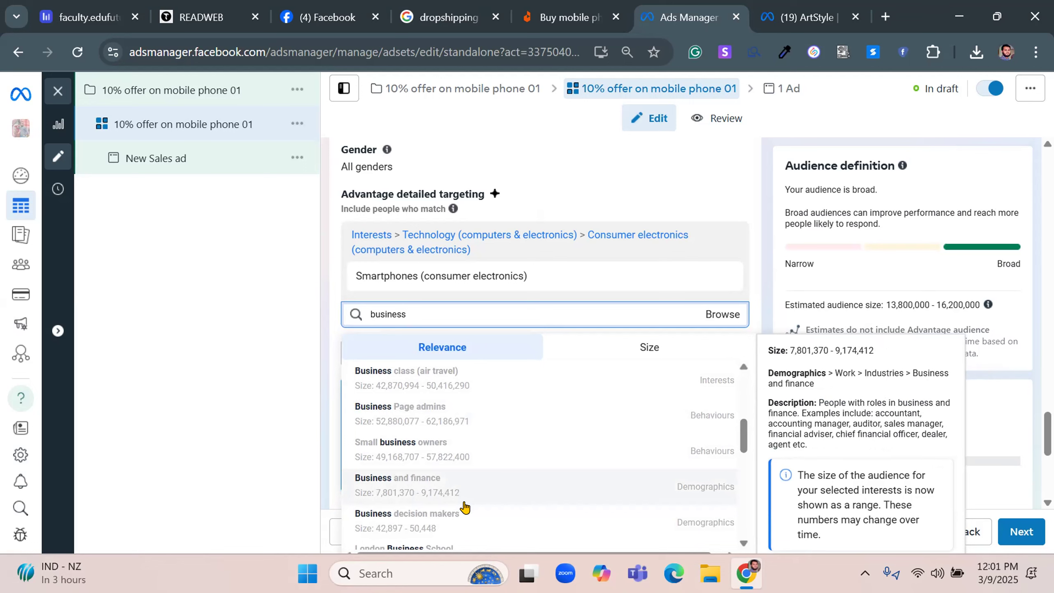
click(410, 524)
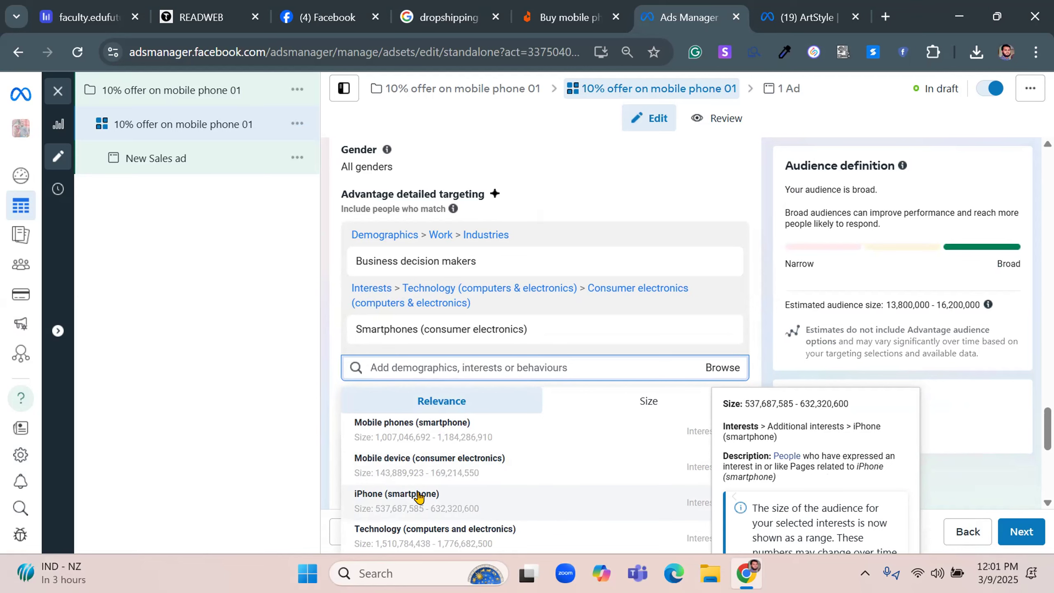
Try the A/B test for turning Advantage+ on for the audience and view its test details
click(757, 282)
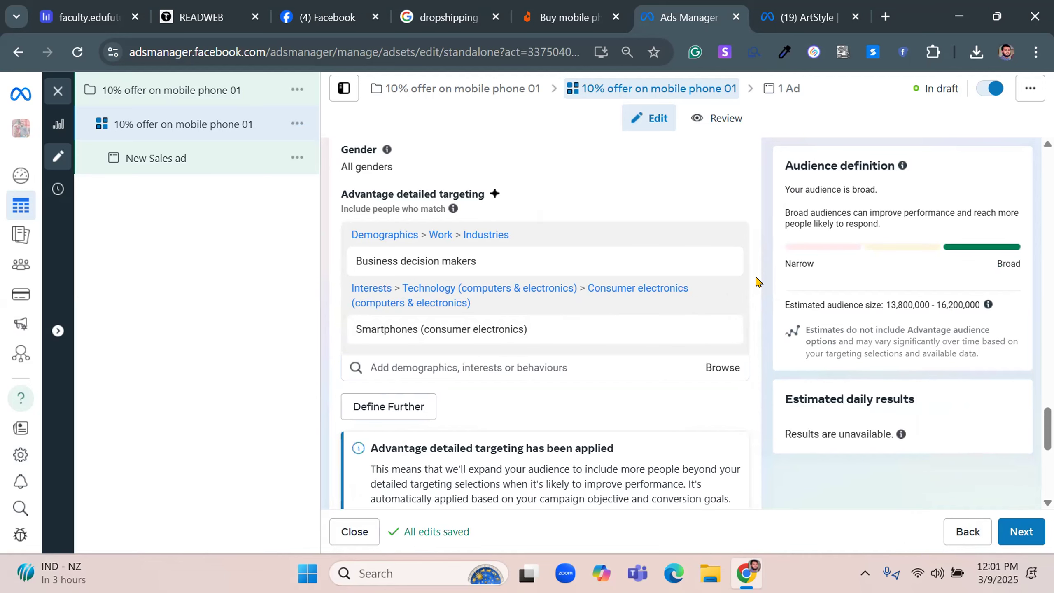
scroll(756, 282, down, 2)
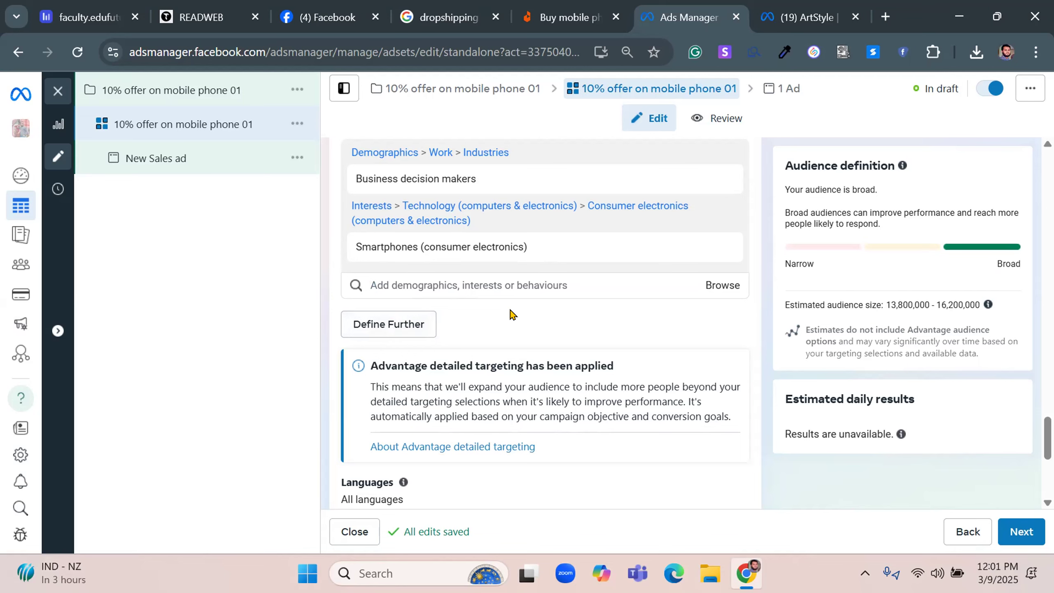
scroll(513, 315, down, 5)
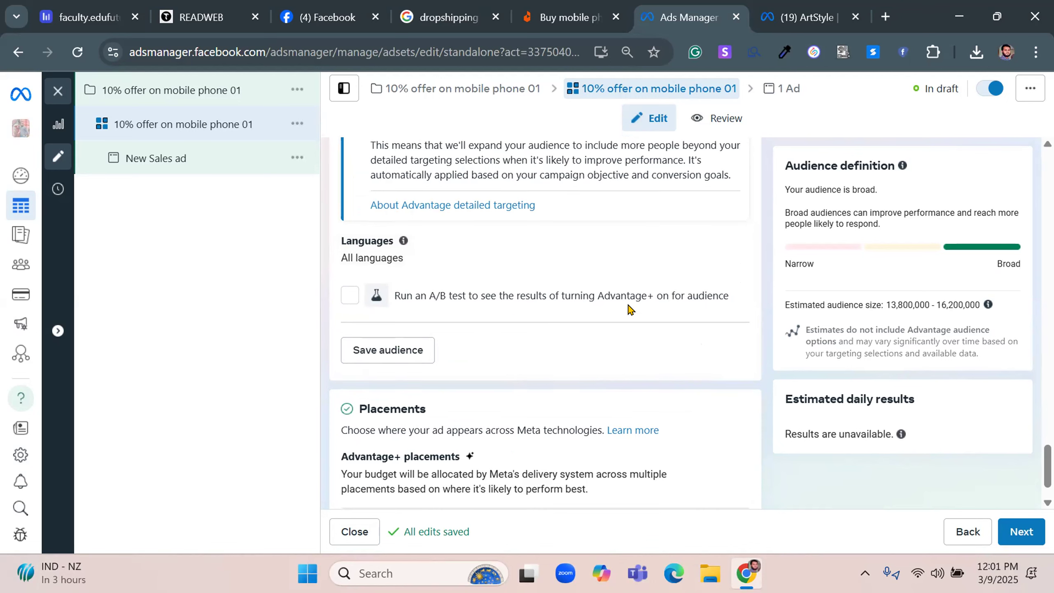
scroll(594, 309, up, 4)
scroll(600, 384, down, 3)
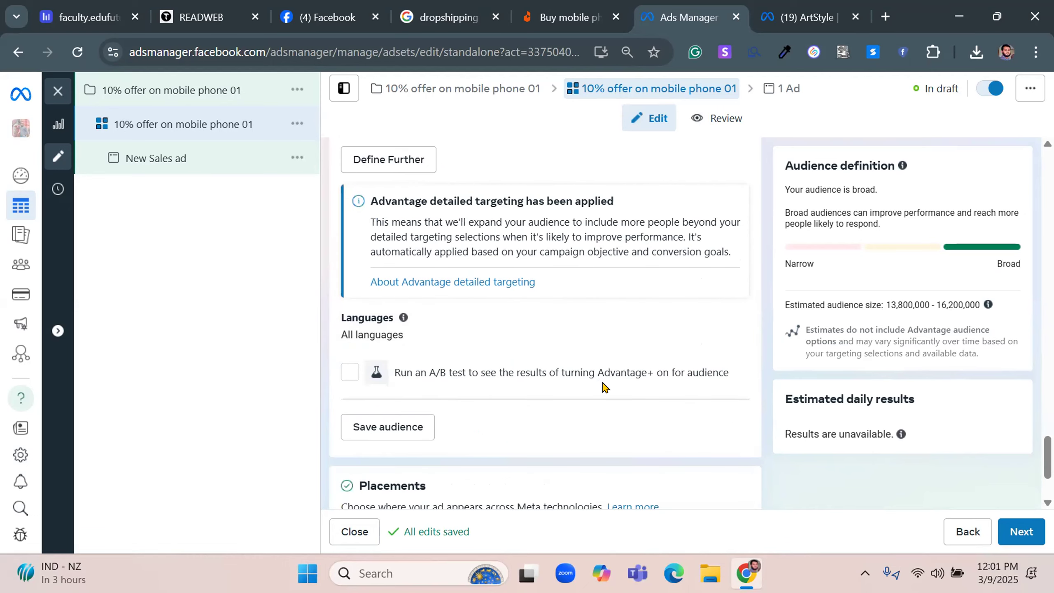
click(482, 376)
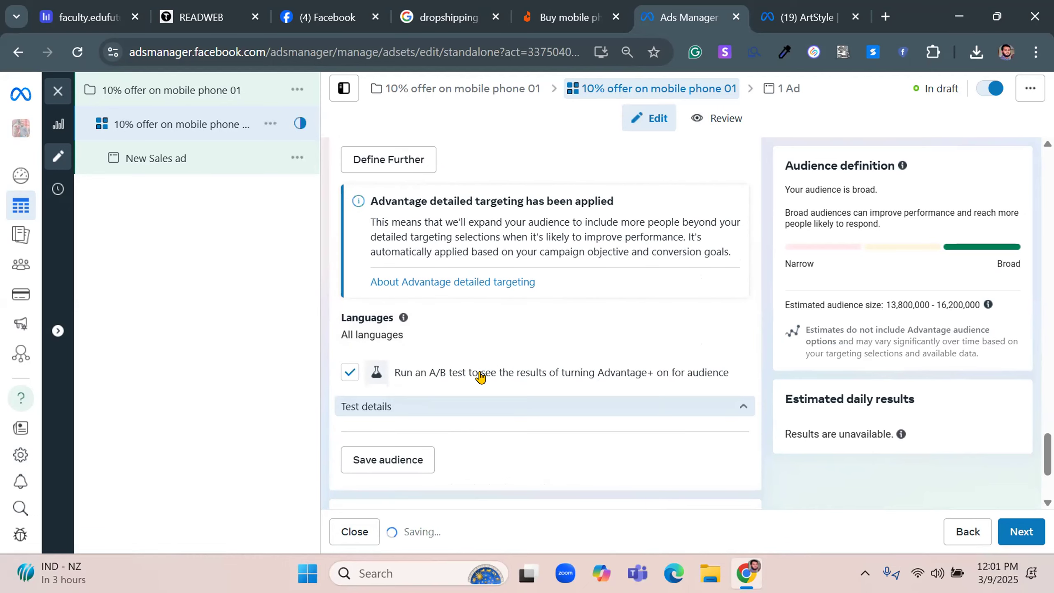
scroll(474, 367, down, 3)
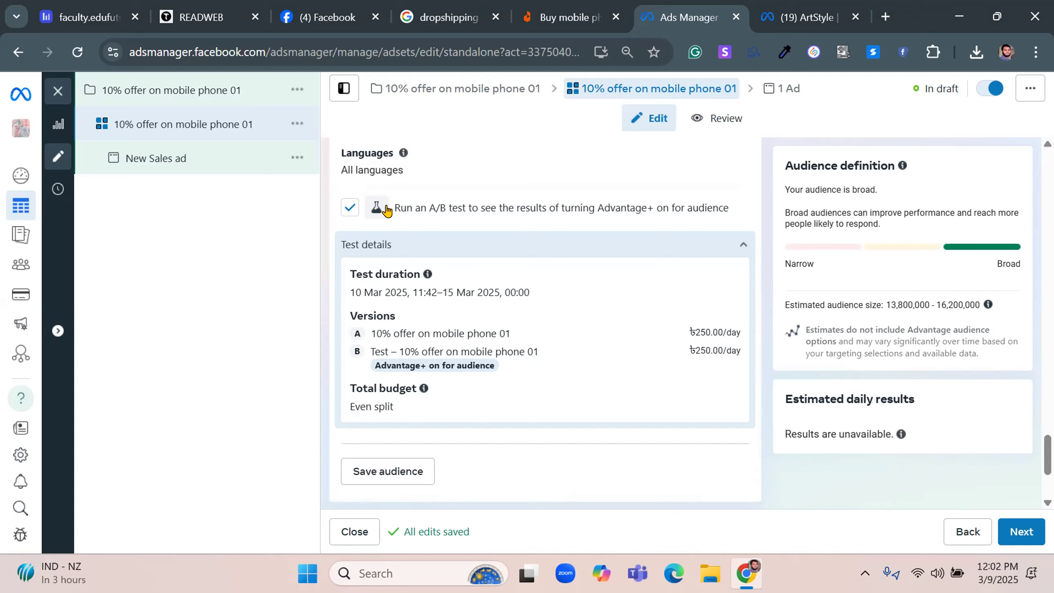
click(350, 207)
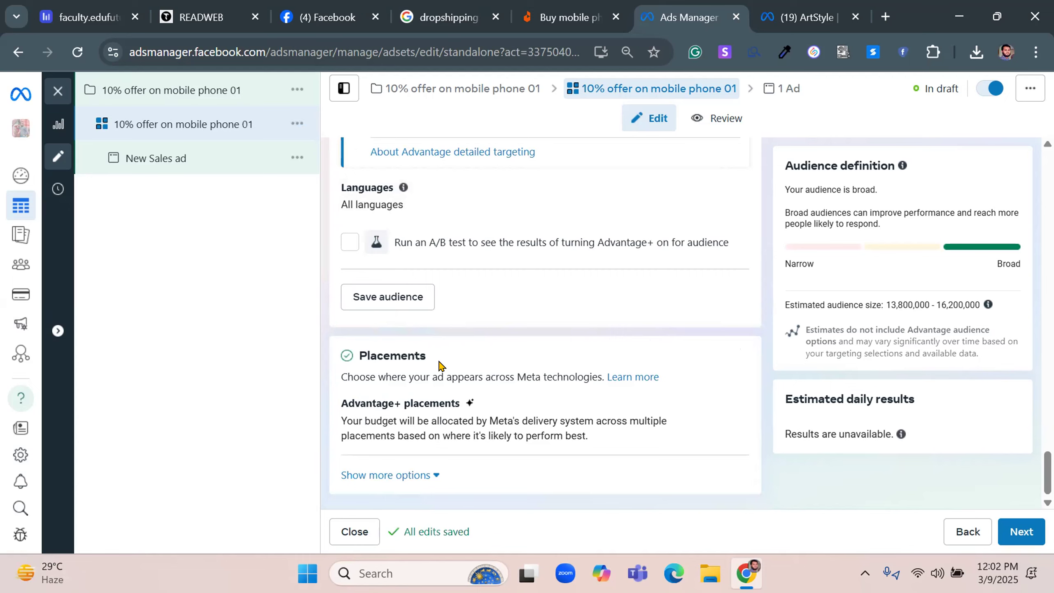
View the audience's save summary without saving it, and look through the list of saved audiences
click(387, 298)
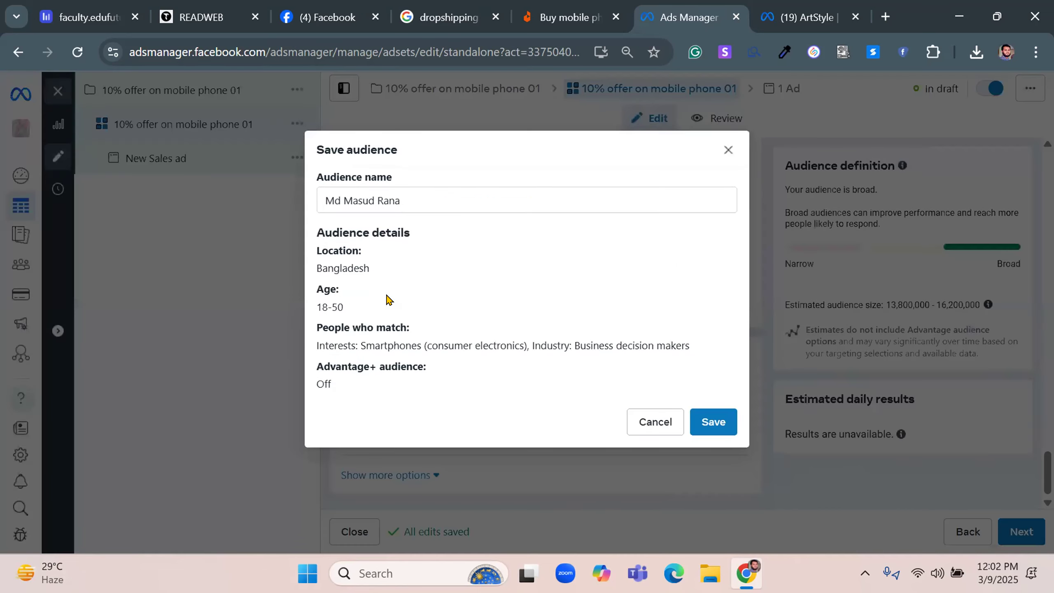
click(664, 420)
scroll(730, 443, up, 10)
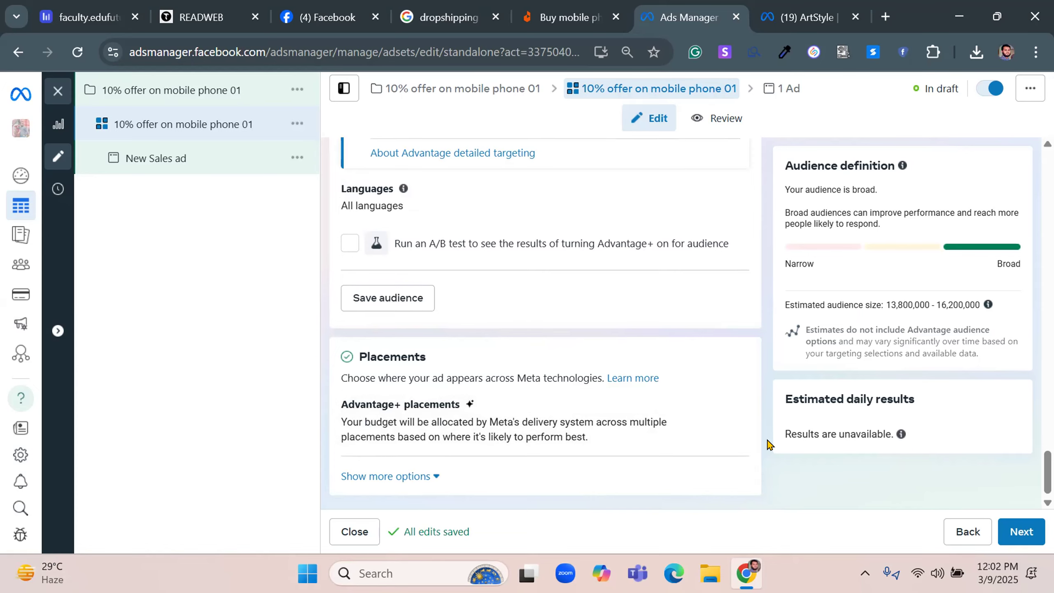
scroll(768, 444, up, 10)
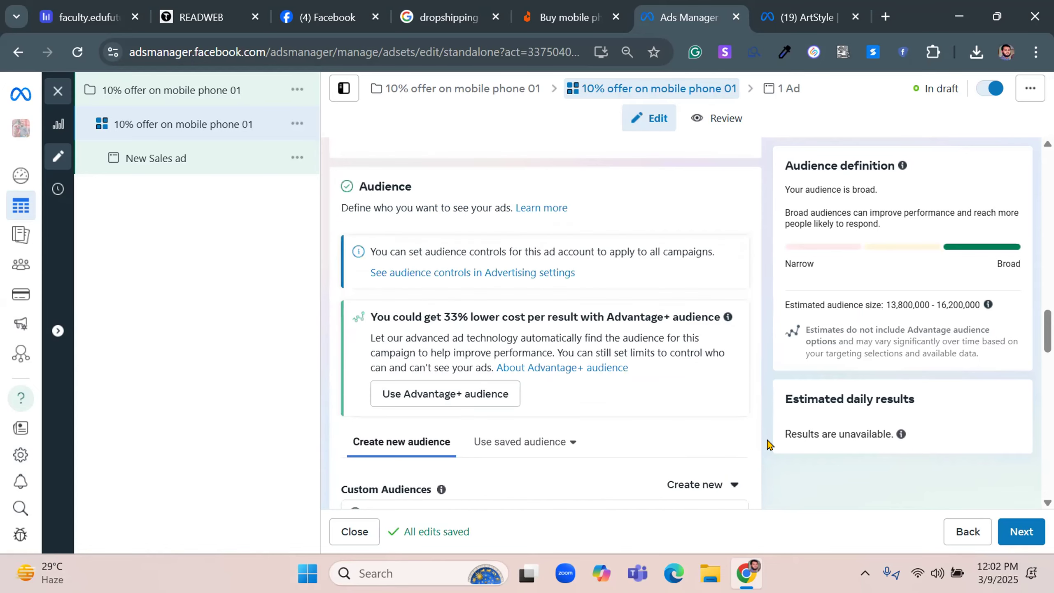
click(541, 287)
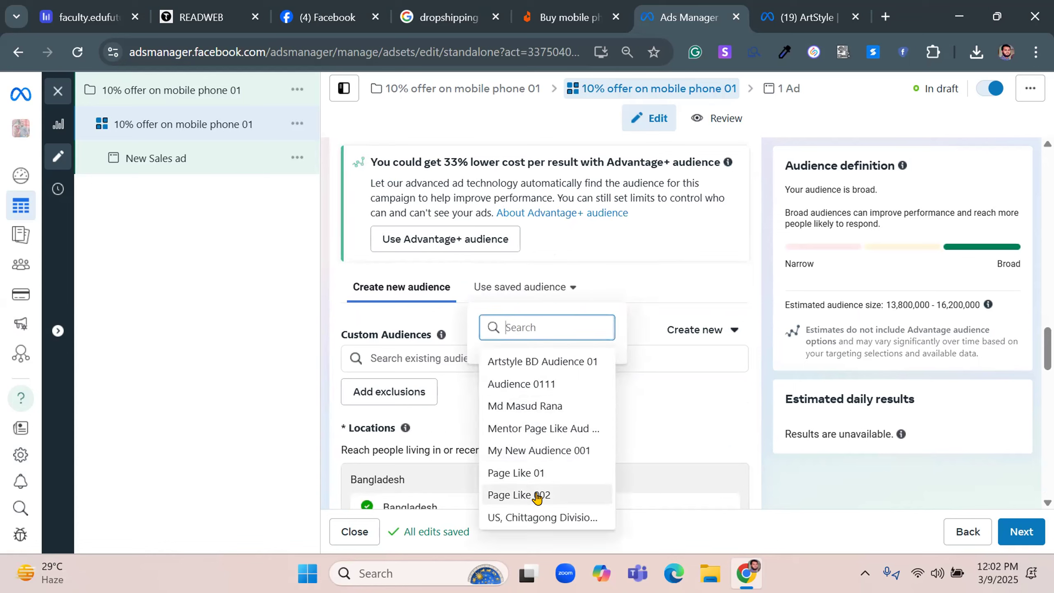
mouse_move(552, 421)
mouse_move(537, 500)
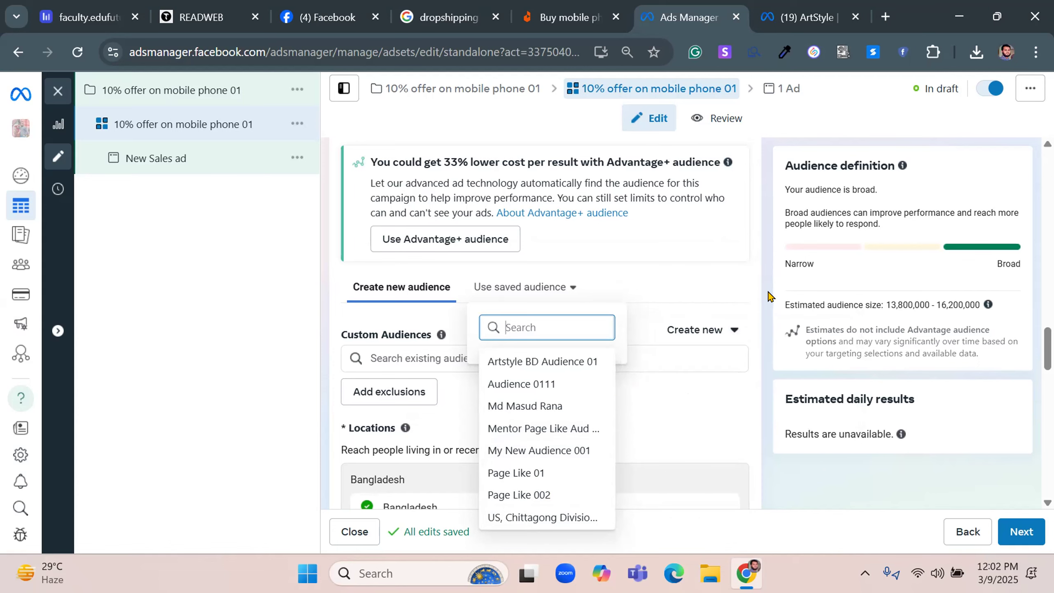
click(769, 296)
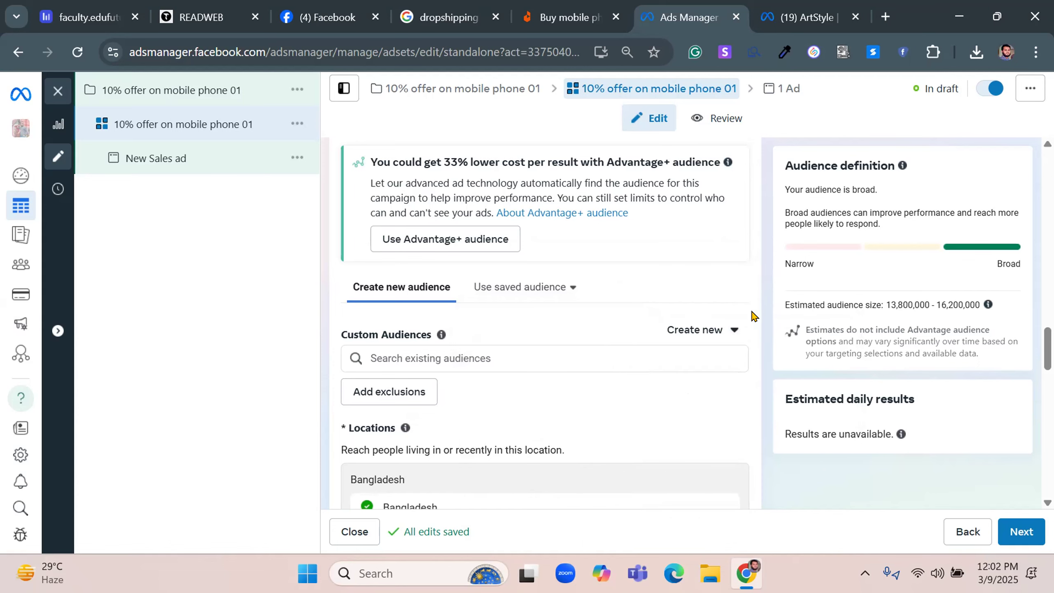
Open the ad set's placements for editing, try manual placements, and return to Advantage+ placements
scroll(753, 315, down, 5)
scroll(750, 340, down, 10)
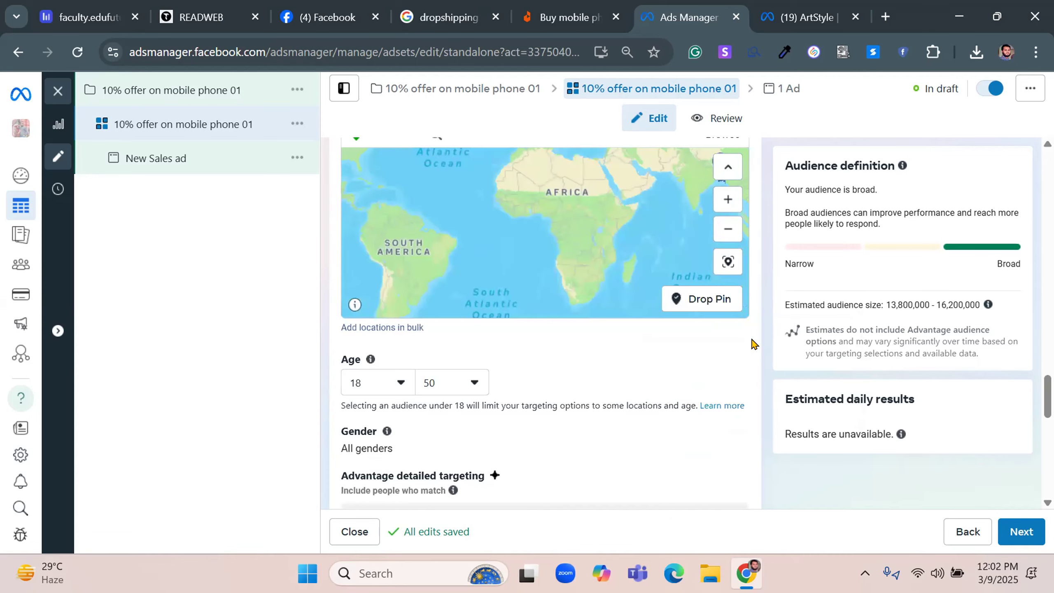
scroll(753, 345, down, 5)
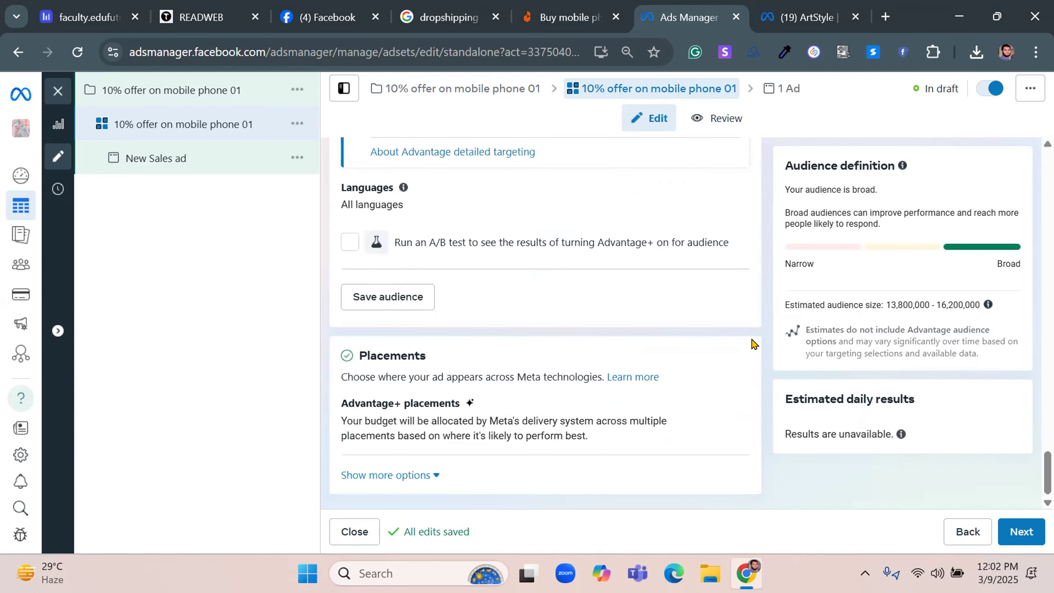
drag(359, 353, 559, 361)
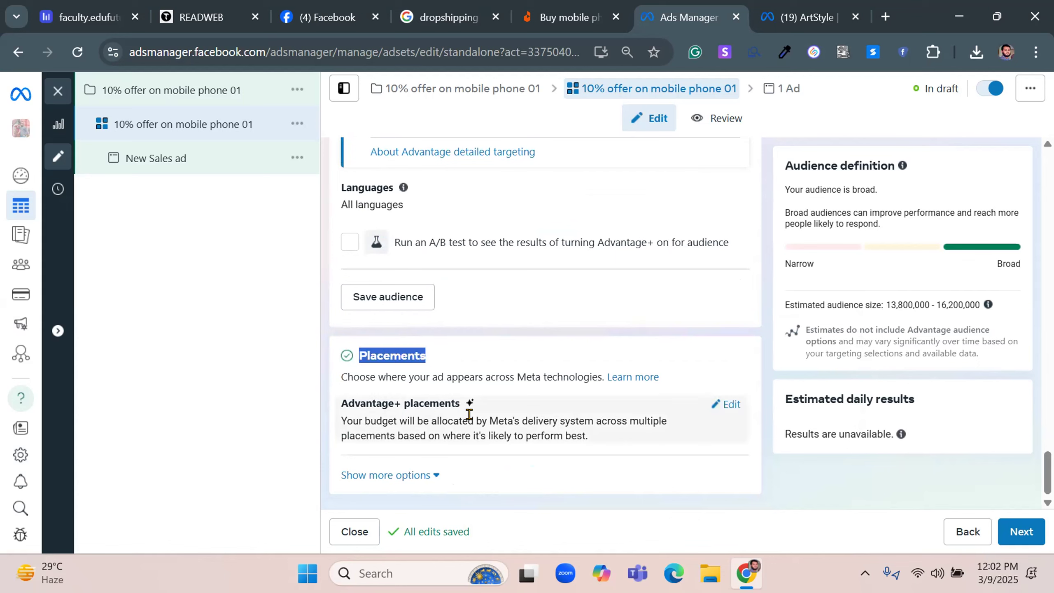
click(730, 408)
scroll(468, 394, down, 1)
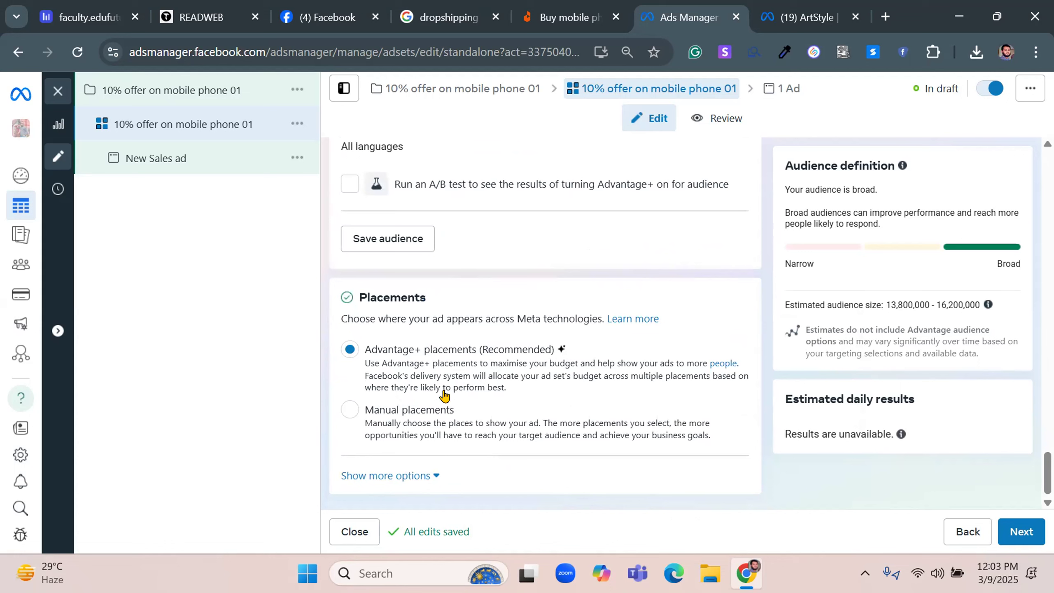
click(392, 412)
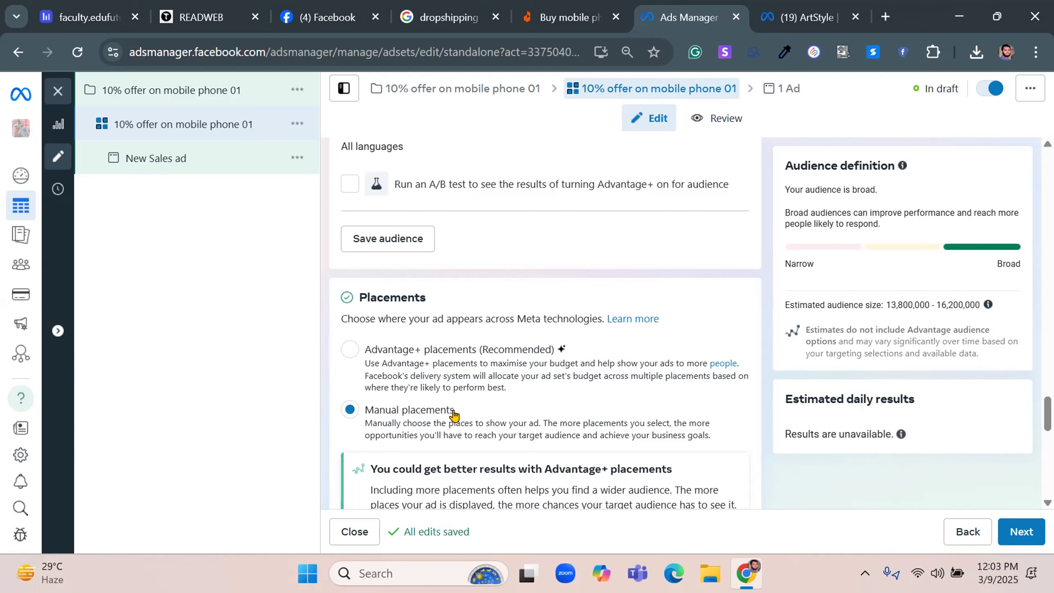
scroll(628, 403, down, 5)
scroll(602, 399, up, 5)
click(350, 350)
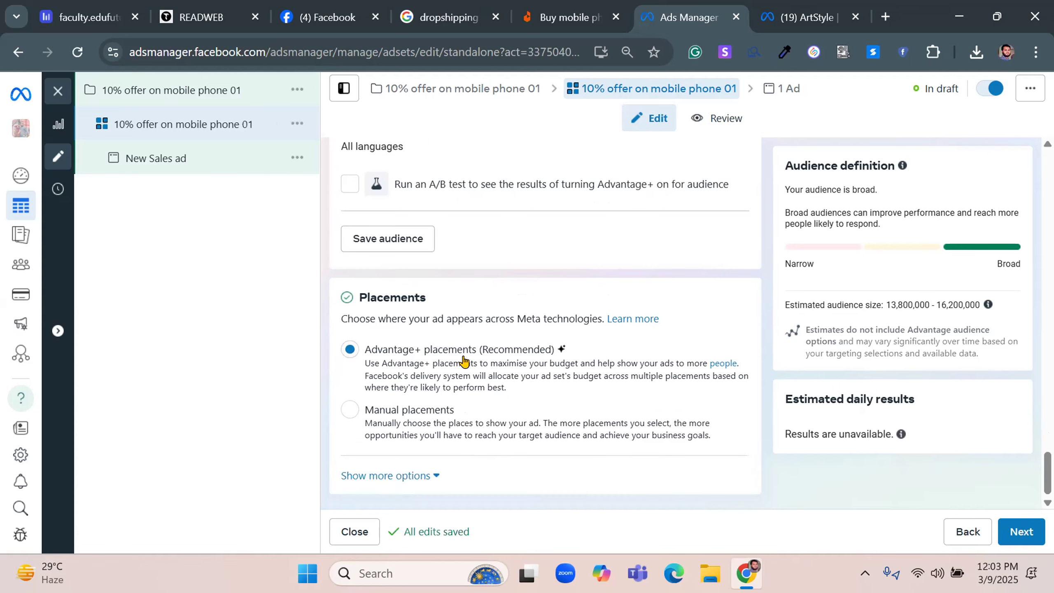
Expand the additional placement options and examine the brand safety and suitability settings
click(374, 476)
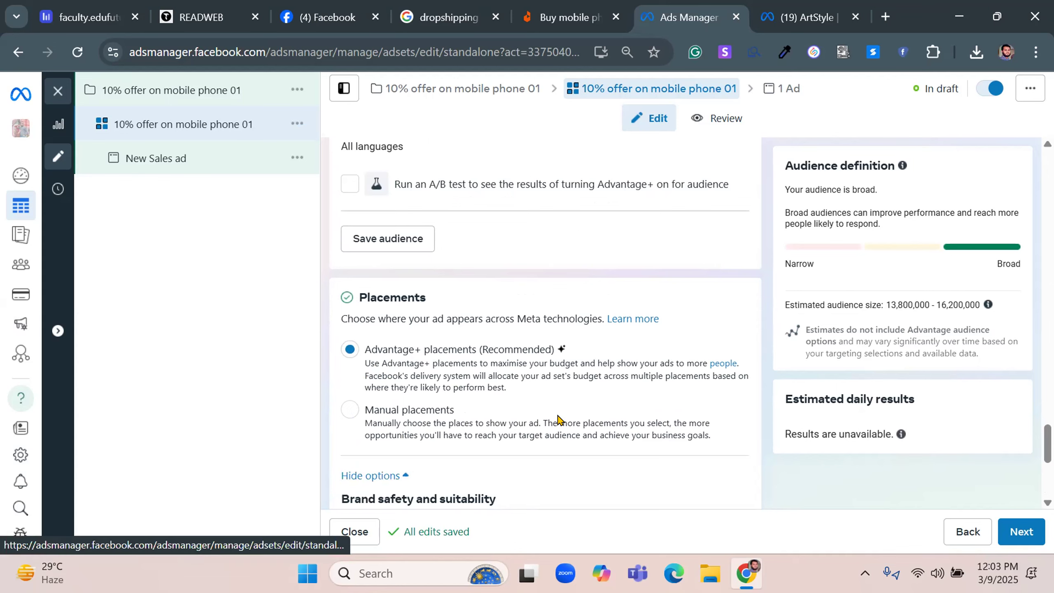
scroll(558, 419, down, 5)
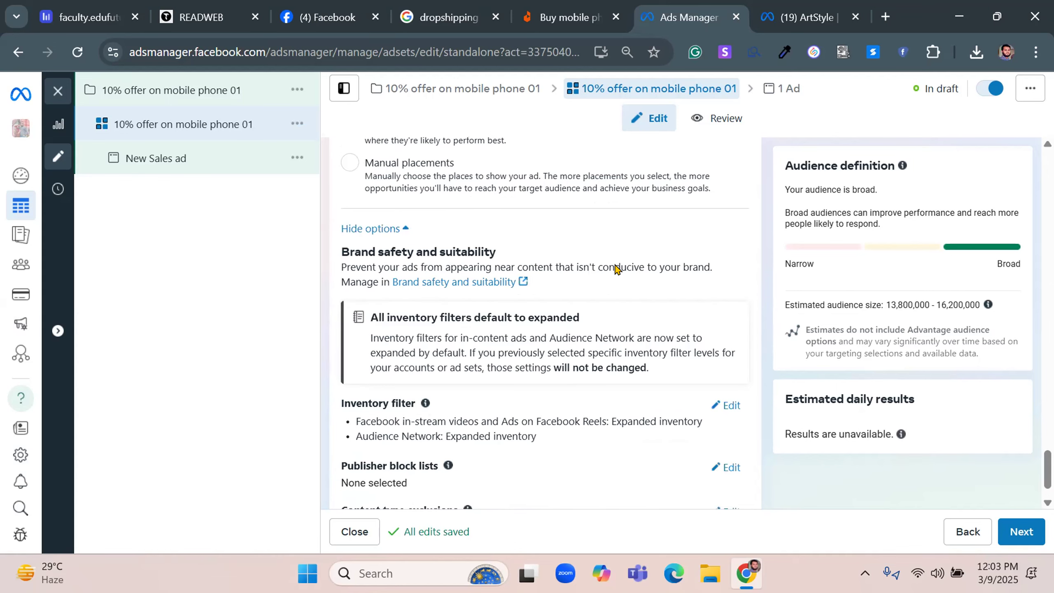
scroll(615, 267, down, 1)
Continue to the ad level and rename the ad as 10% offer on mobile phone 01
click(1024, 533)
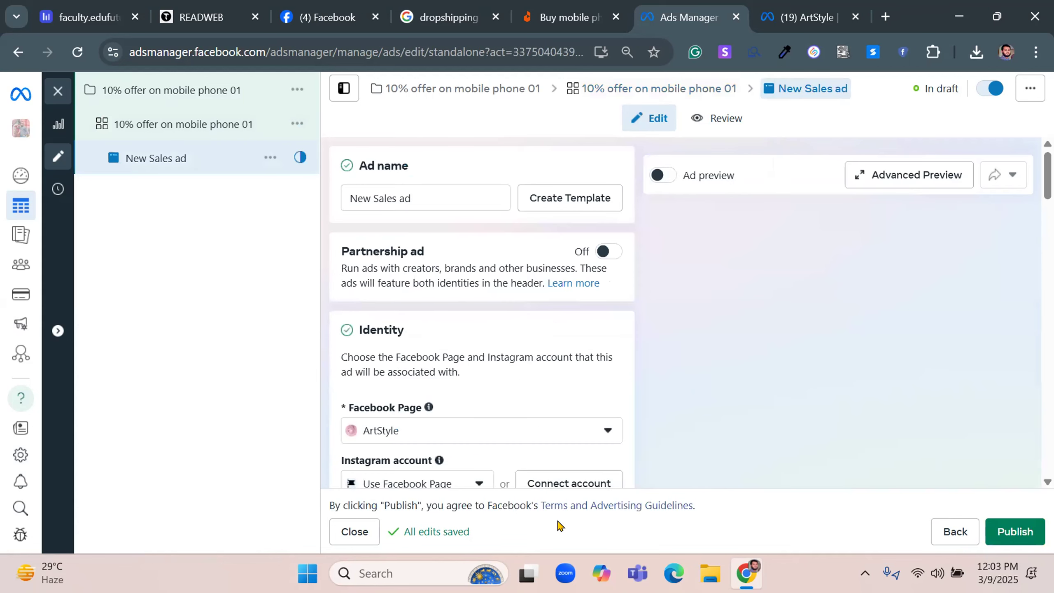
triple_click(424, 195)
text(10% offer on mobile phone 01)
Turn on the partnership ad option for this ad
drag(318, 262, 468, 252)
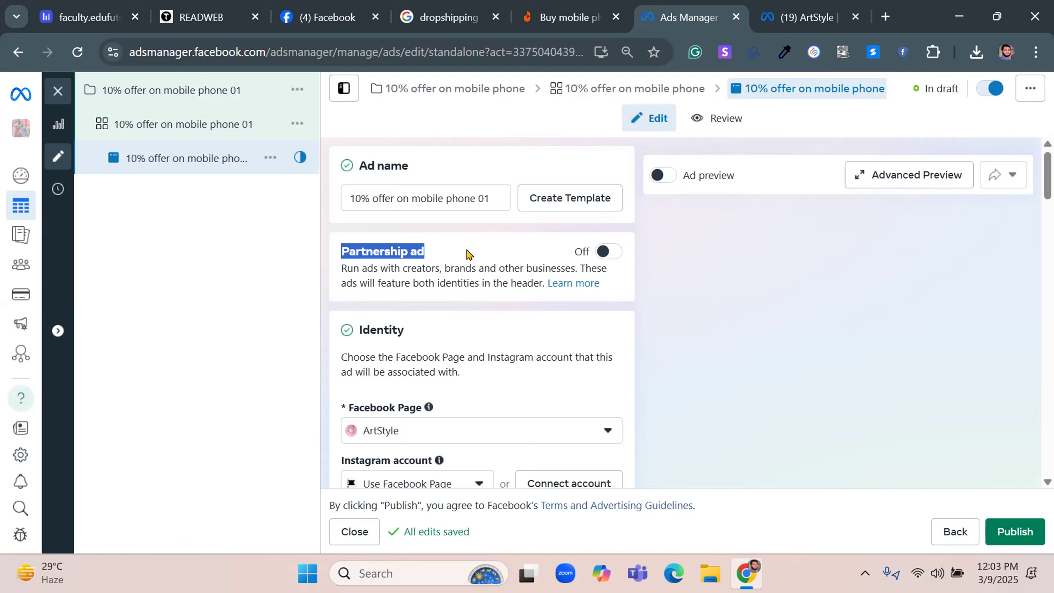
click(605, 252)
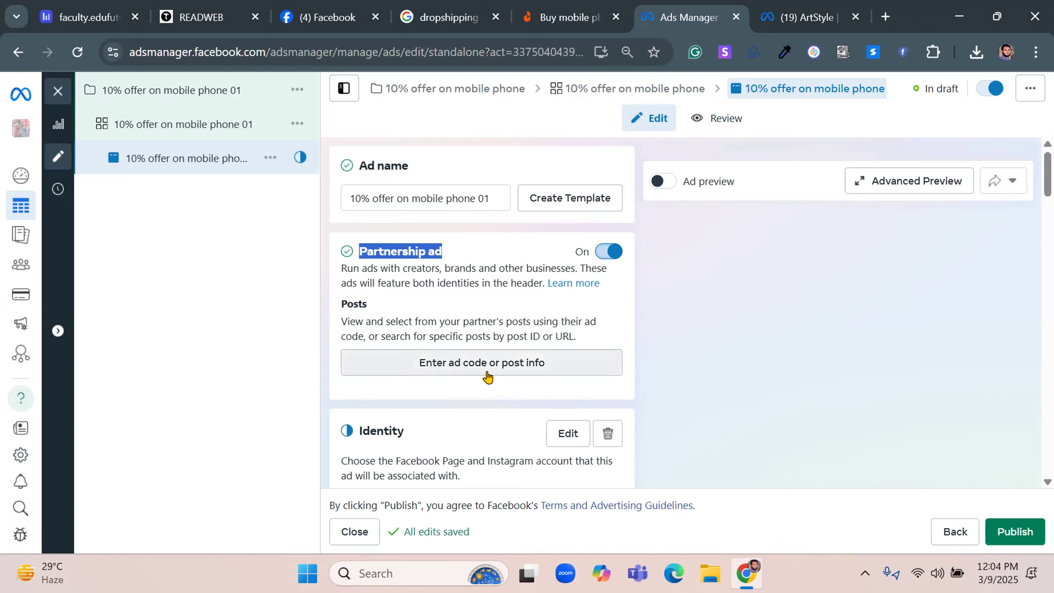
scroll(486, 375, down, 4)
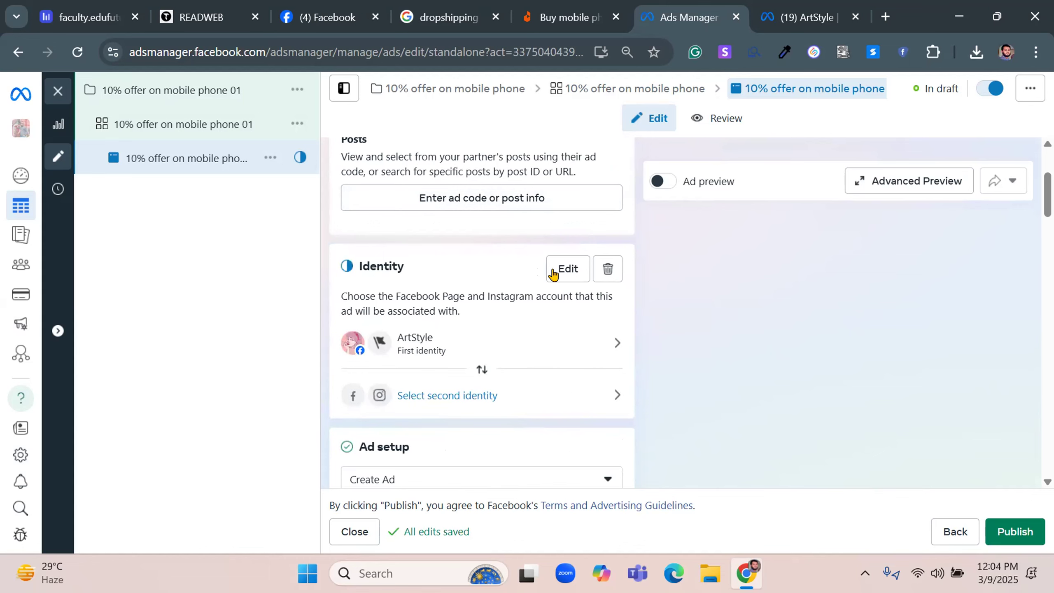
Try Trivuj as the partnership ad's first identity and Prottoy 360 as its second, and leave the identities dialog without applying
click(570, 271)
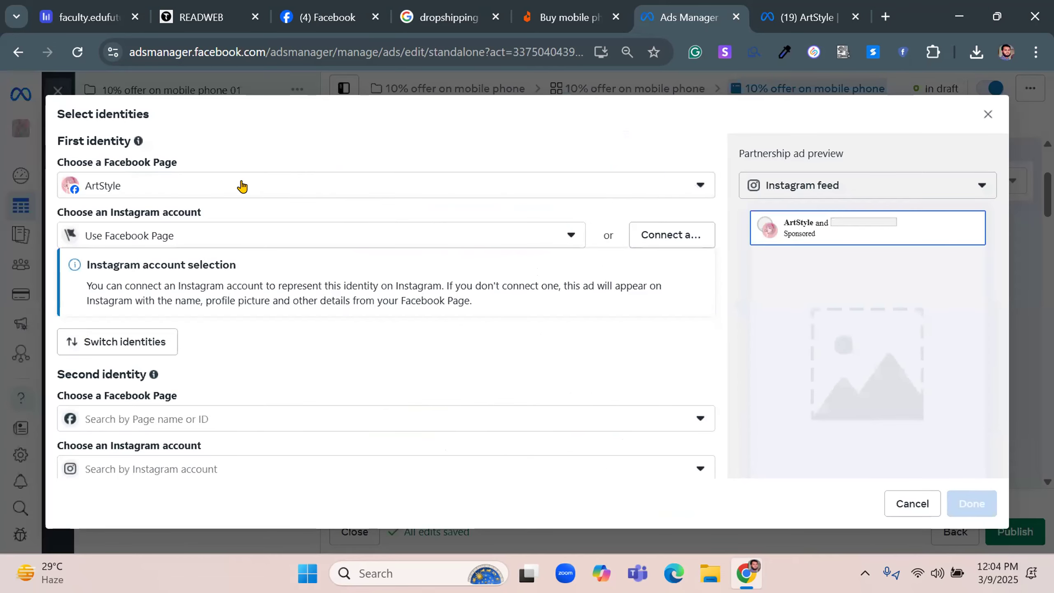
click(242, 187)
click(153, 278)
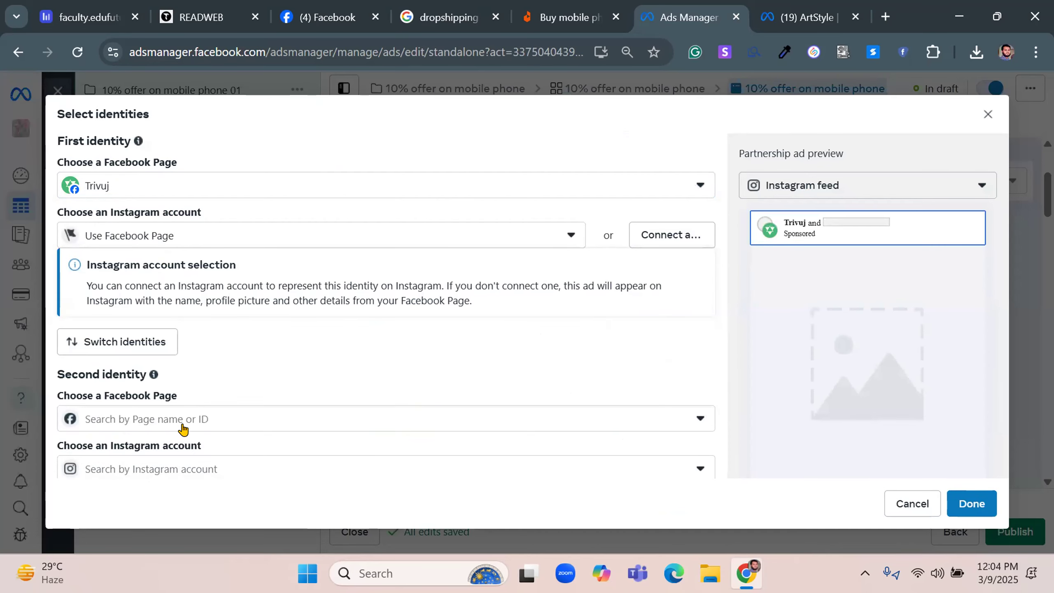
click(183, 430)
click(160, 302)
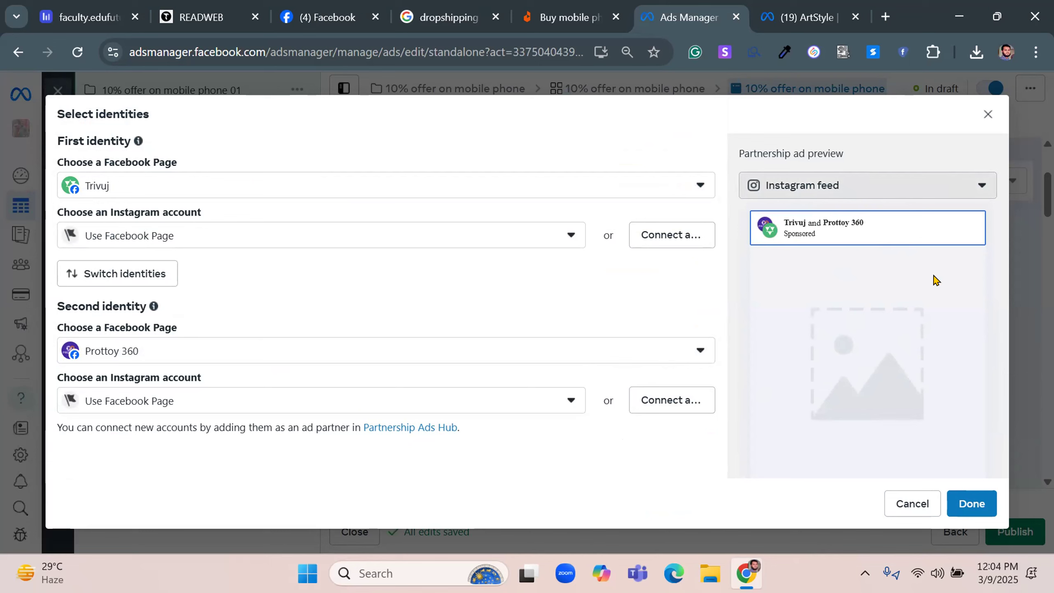
click(987, 114)
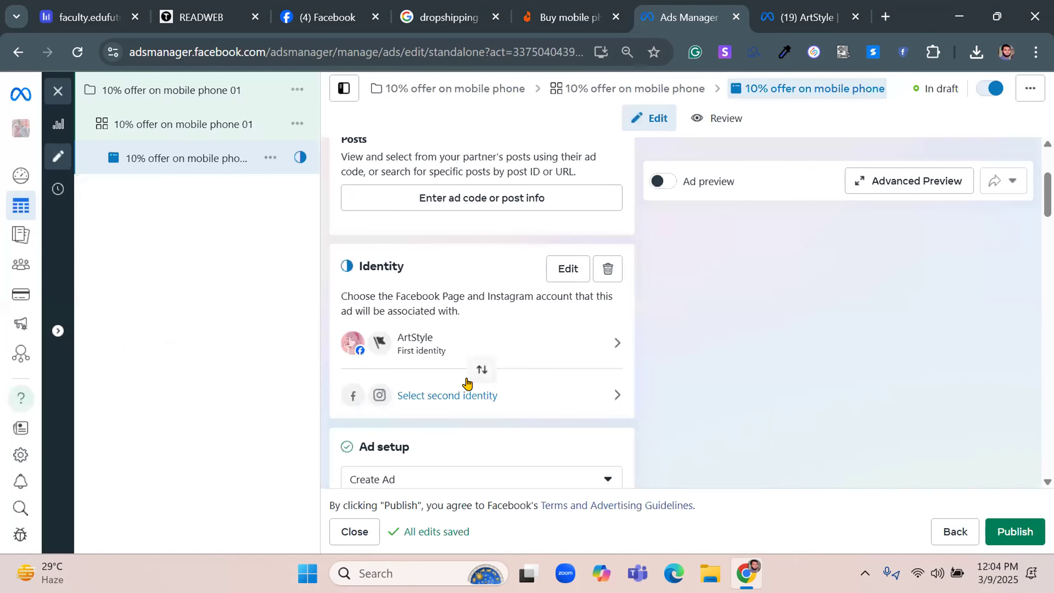
Review the partnership ad settings and turn the option off
scroll(468, 382, up, 4)
drag(365, 249, 472, 253)
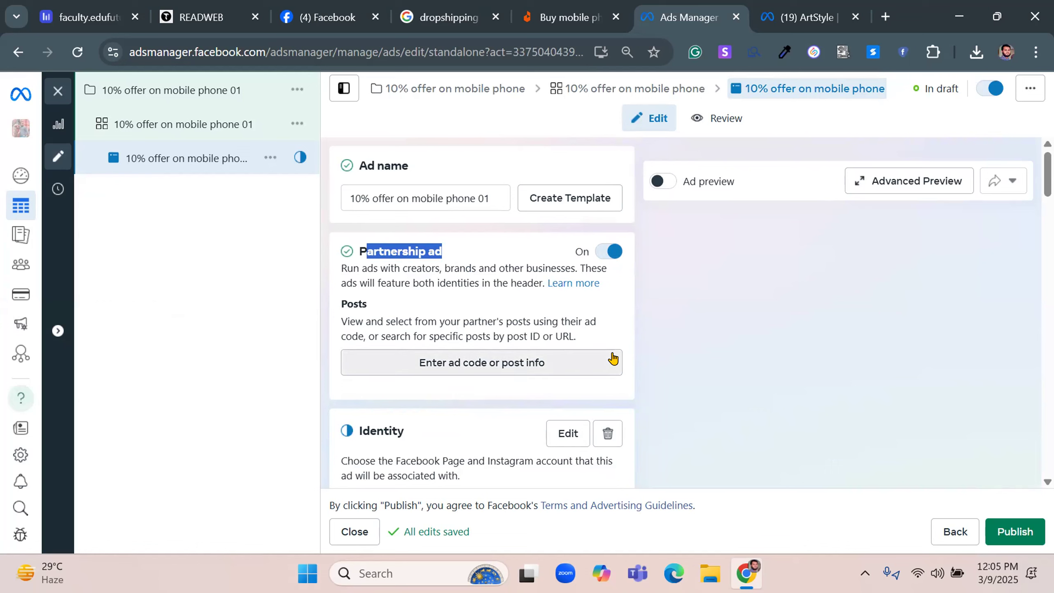
scroll(613, 358, down, 4)
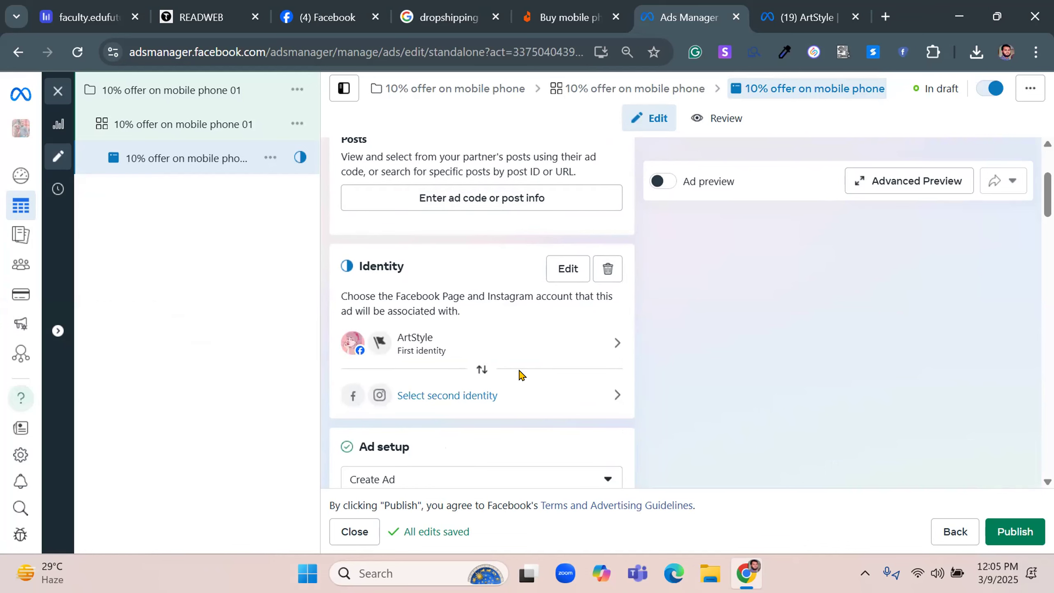
scroll(518, 372, up, 4)
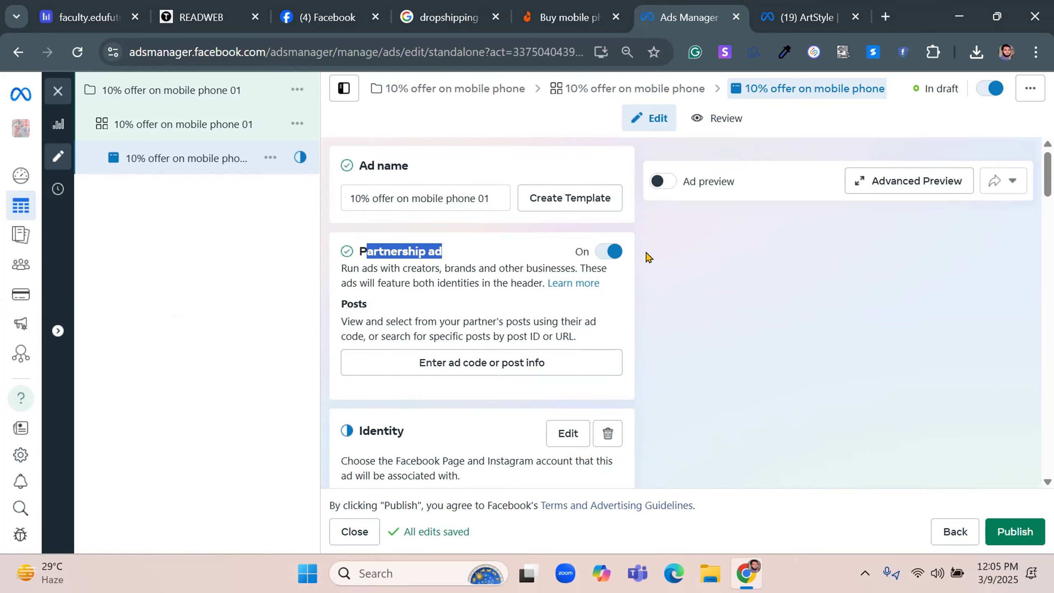
click(594, 252)
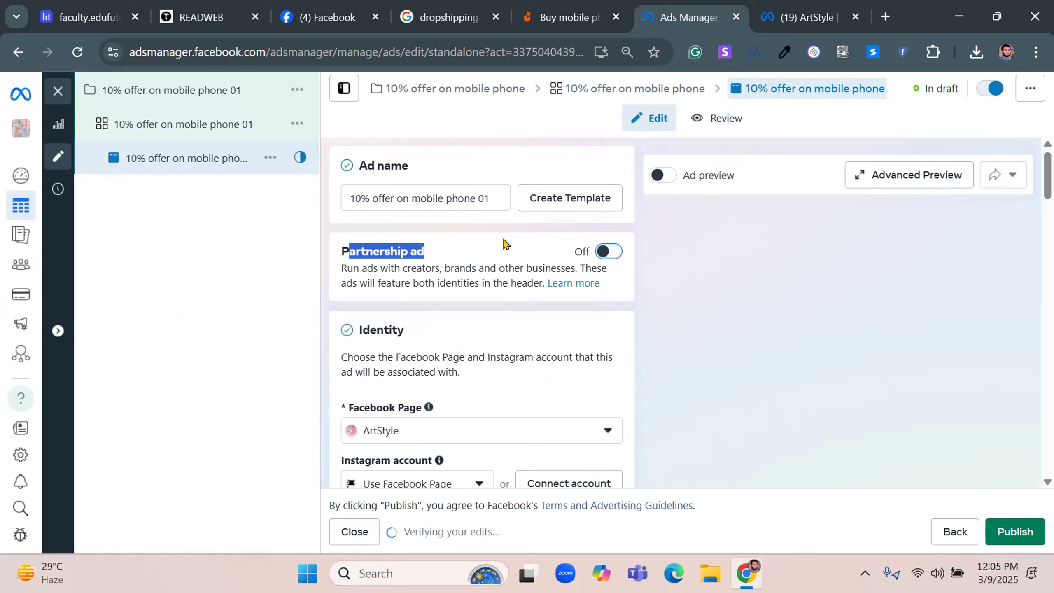
Select ArtStyle as the Facebook Page for the ad's identity
click(416, 431)
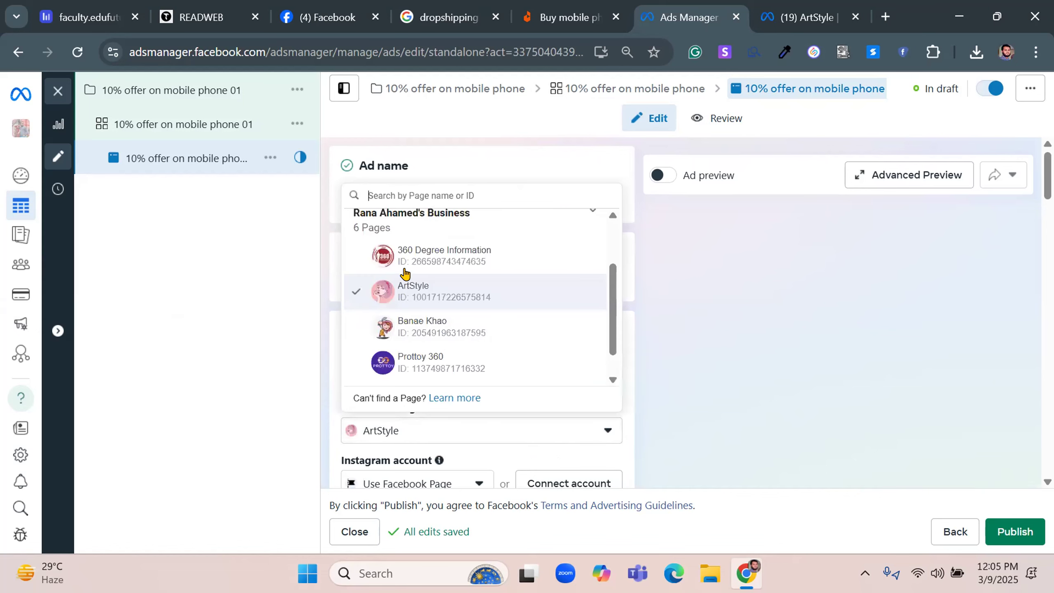
click(424, 296)
scroll(654, 342, down, 5)
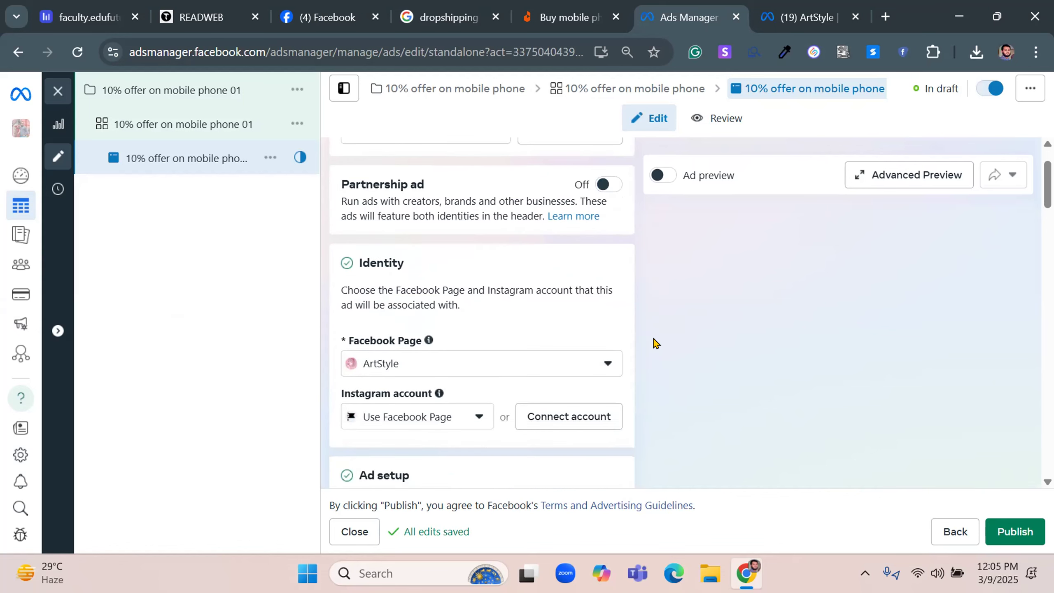
Review the ad setup choices of creating an ad, using an existing post or using a Creative Hub mockup, leaving Create Ad selected
drag(369, 291, 481, 291)
click(450, 332)
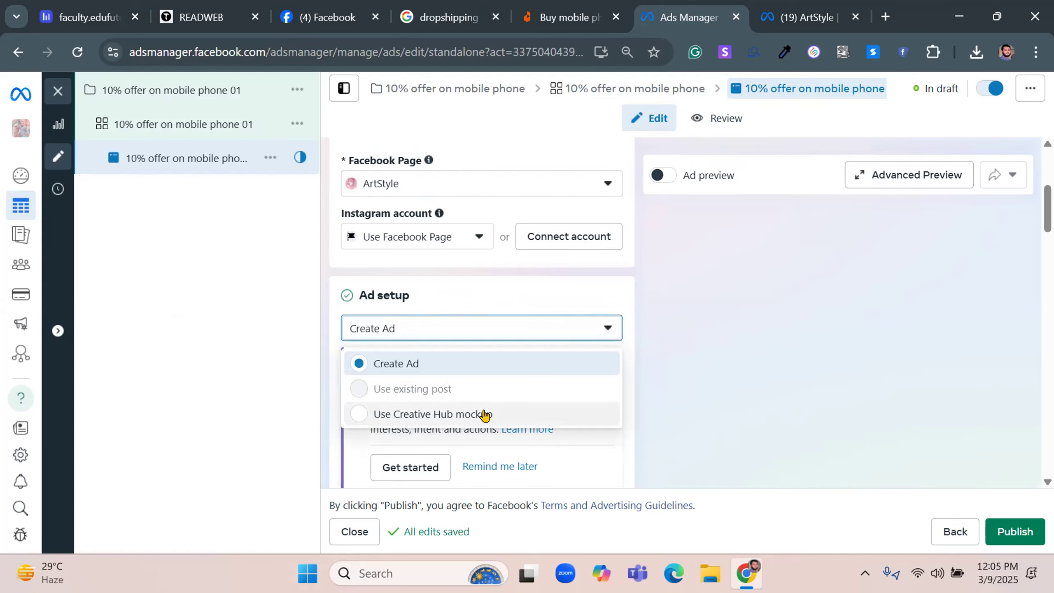
scroll(647, 414, up, 6)
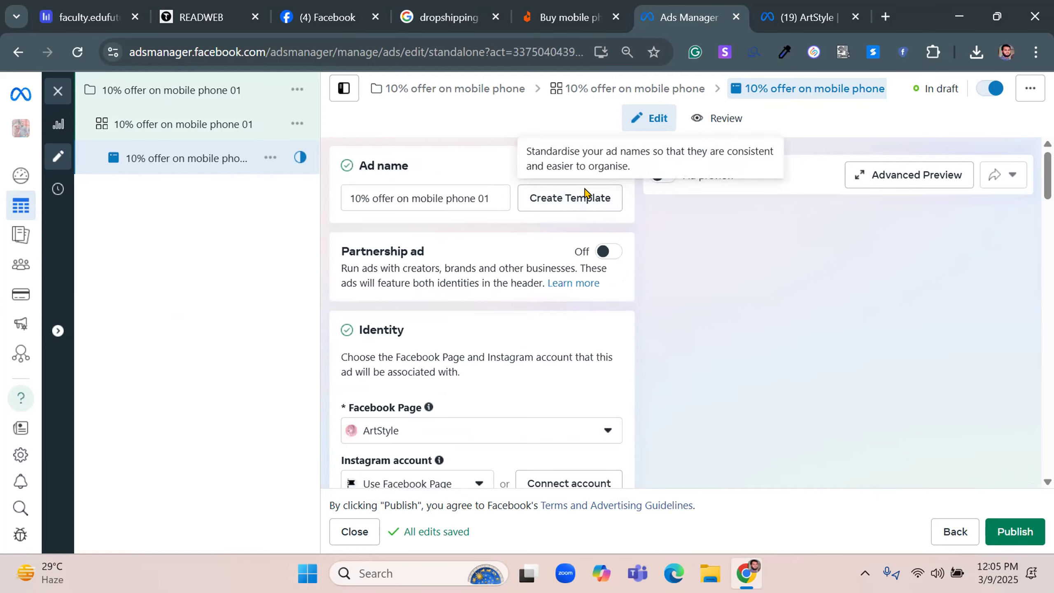
scroll(659, 315, down, 6)
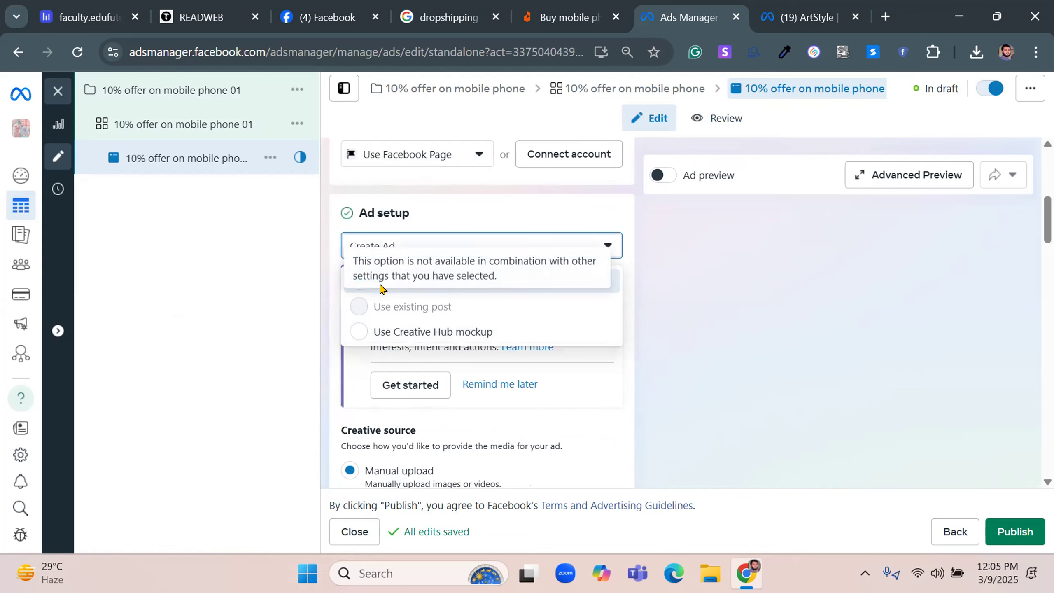
click(653, 270)
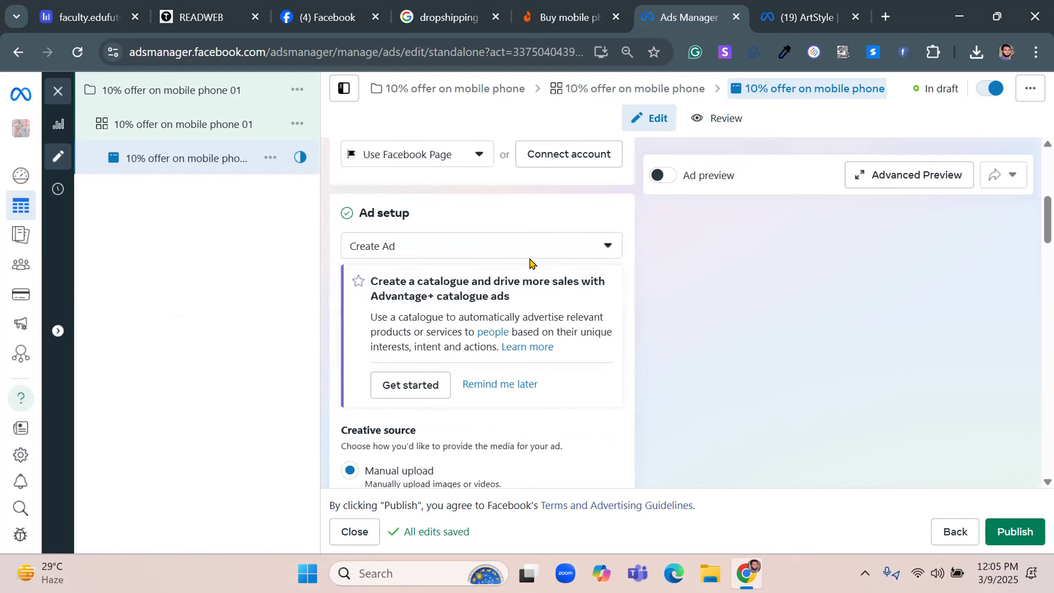
Examine the ad's creative source, format and multi-advertiser settings, and expand the additional options containing the ad schedule
scroll(532, 264, down, 4)
triple_click(397, 264)
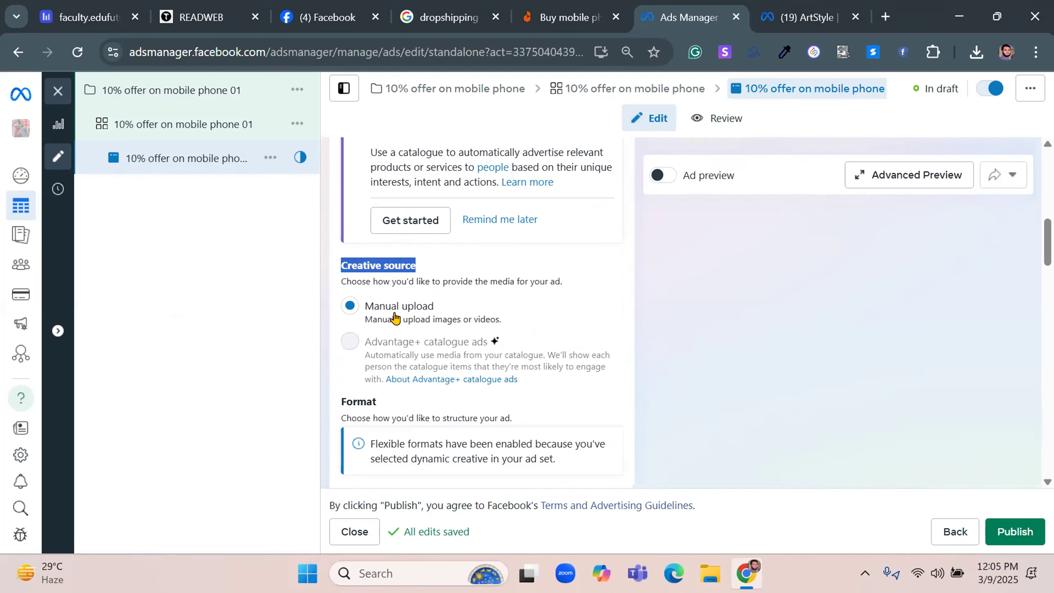
scroll(505, 318, down, 4)
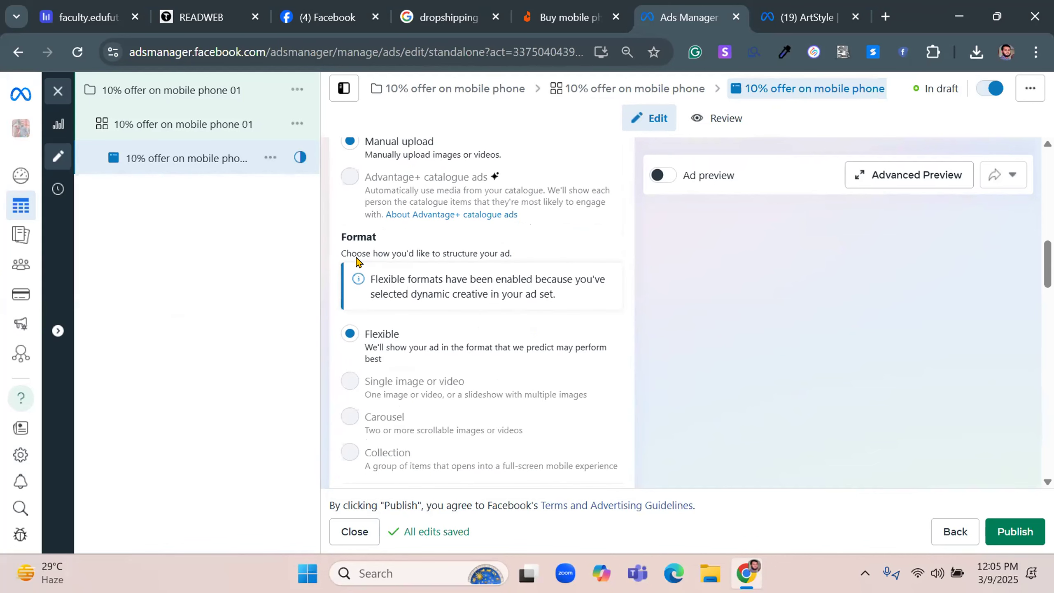
drag(340, 234, 556, 254)
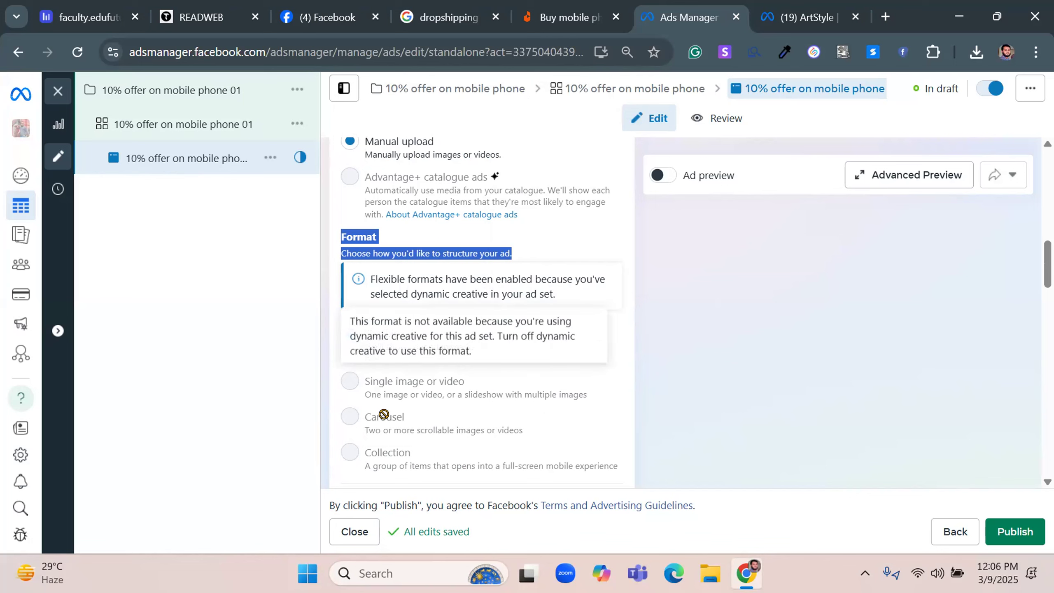
scroll(604, 344, down, 5)
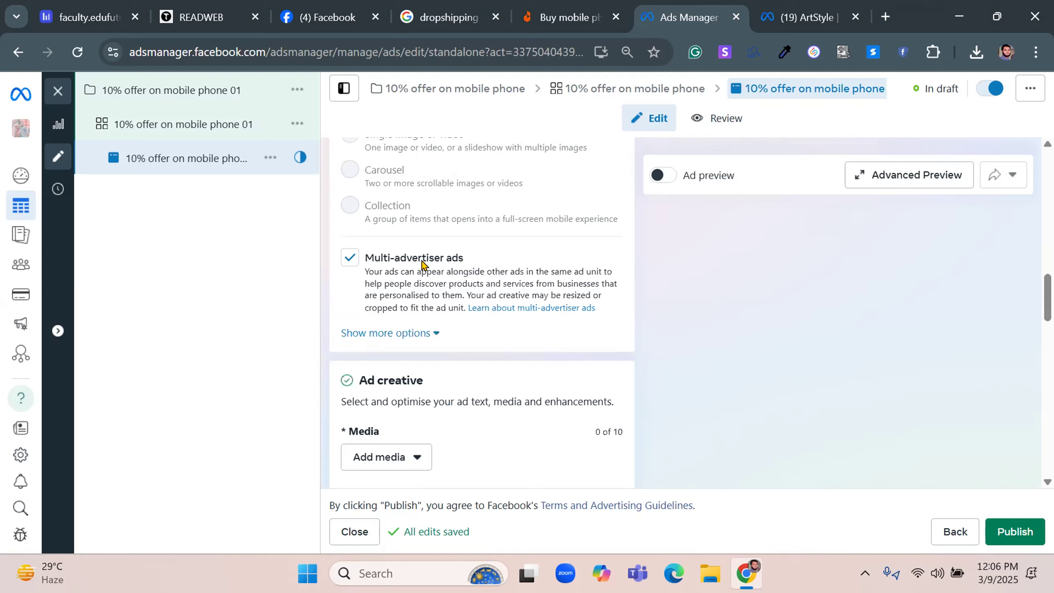
click(378, 334)
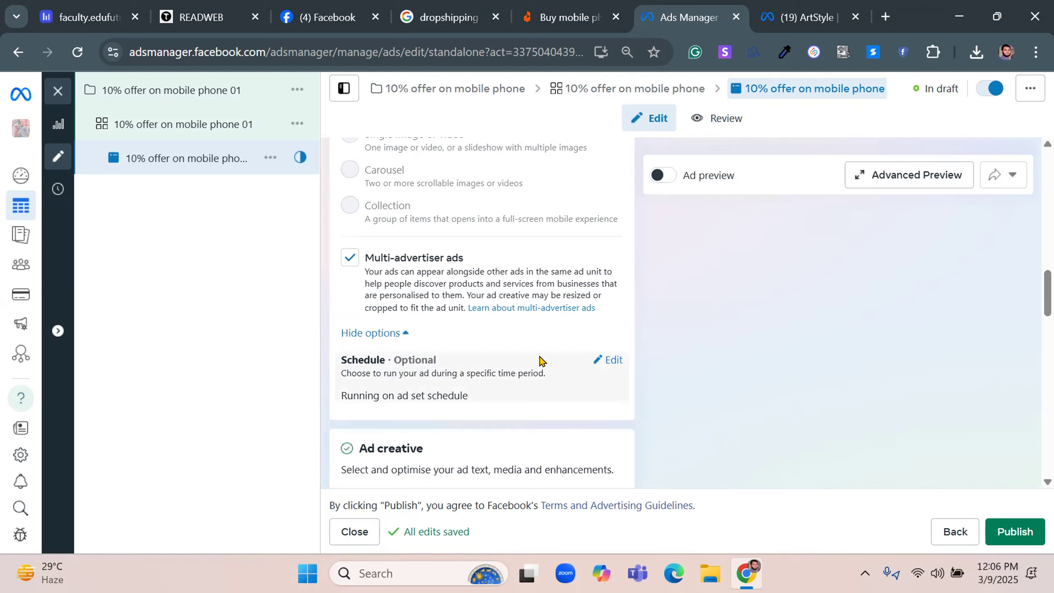
scroll(374, 359, down, 2)
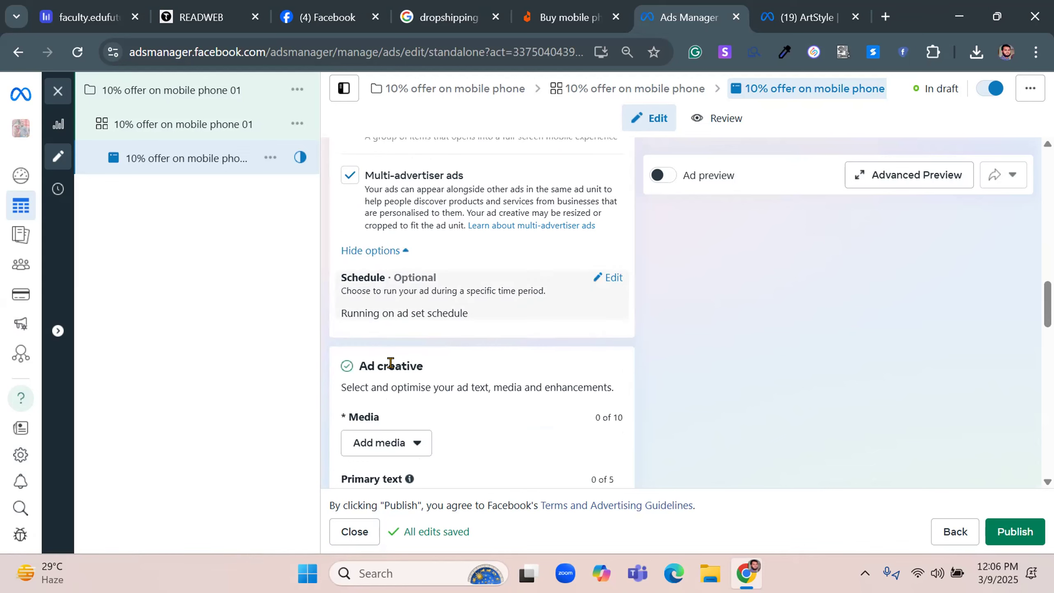
Add the 1200 × 1200 smartphone image with the purple badge from the account's images as the ad's media
scroll(428, 336, down, 4)
click(399, 277)
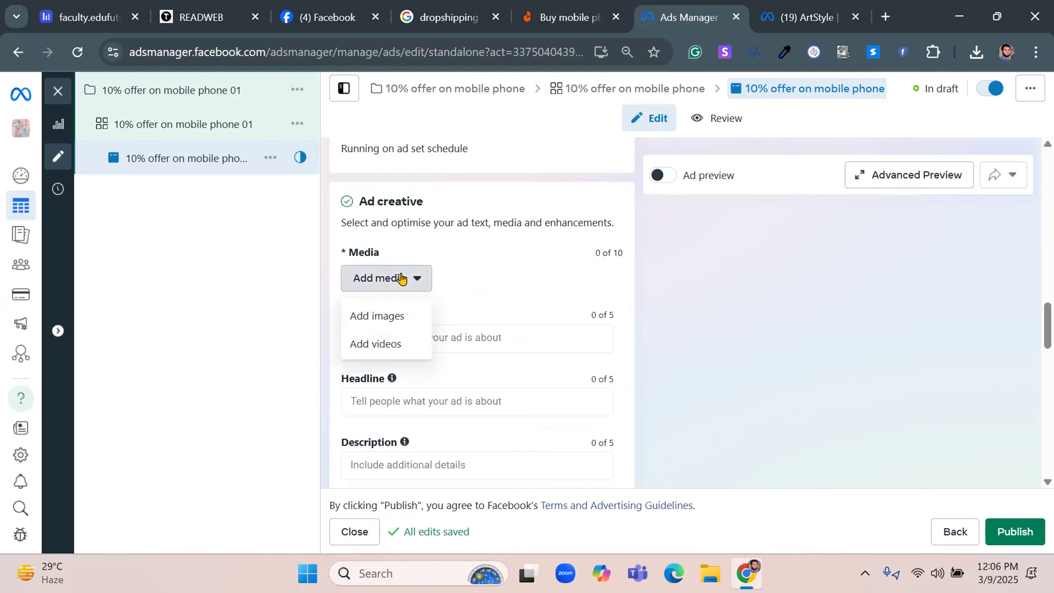
click(379, 318)
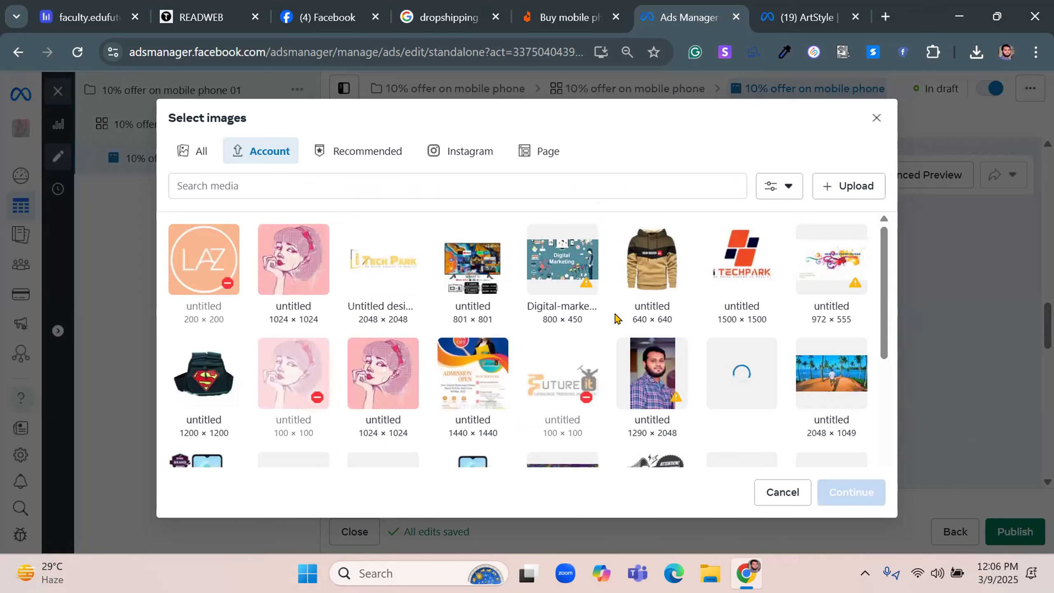
scroll(616, 318, down, 2)
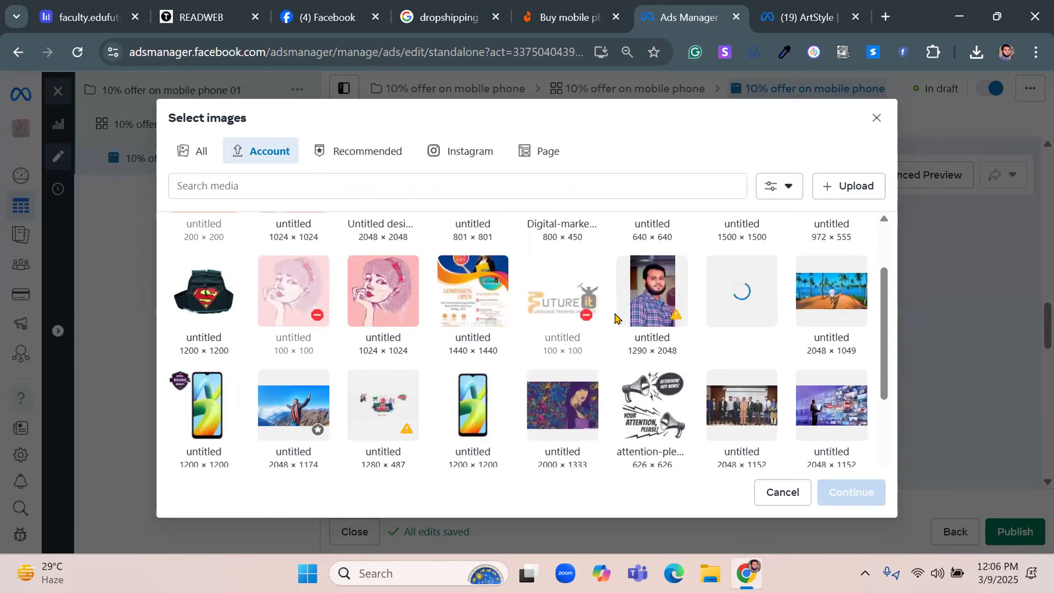
click(197, 396)
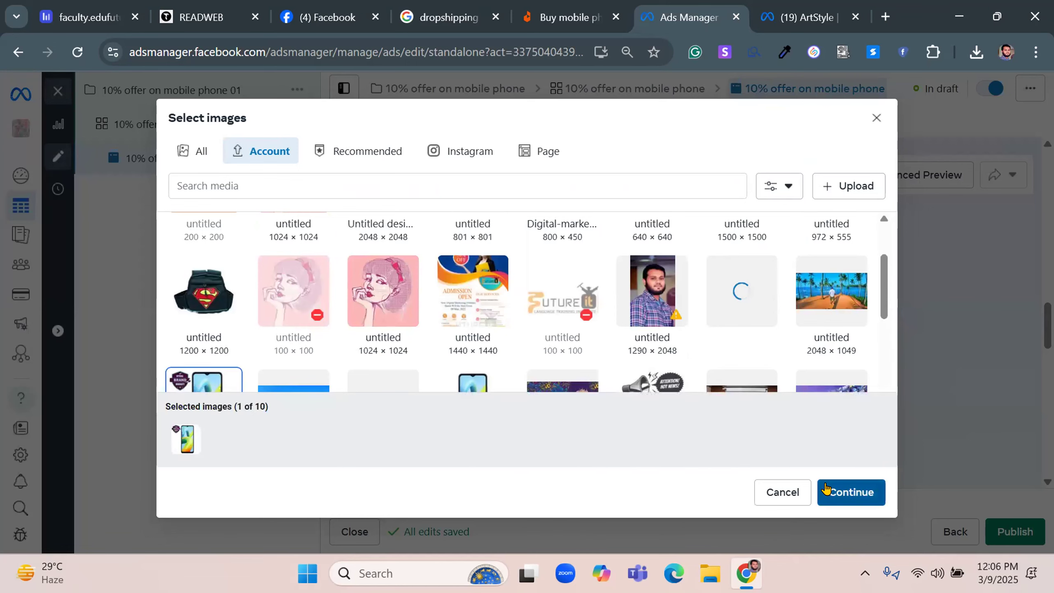
click(828, 489)
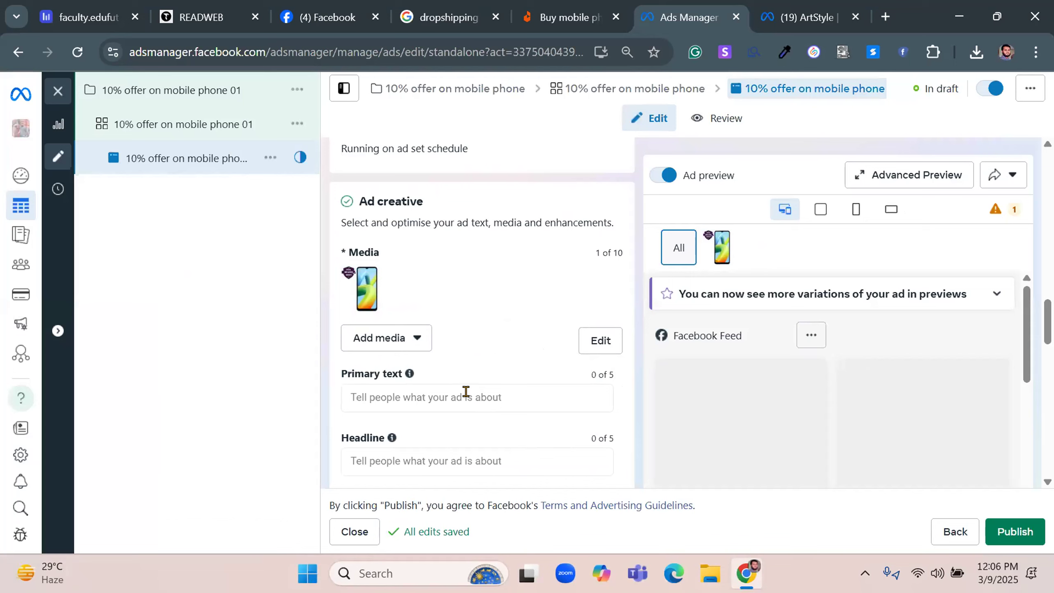
Copy the explanatory sentences under Browser add-ons and paste them as the ad's primary text
scroll(462, 389, down, 5)
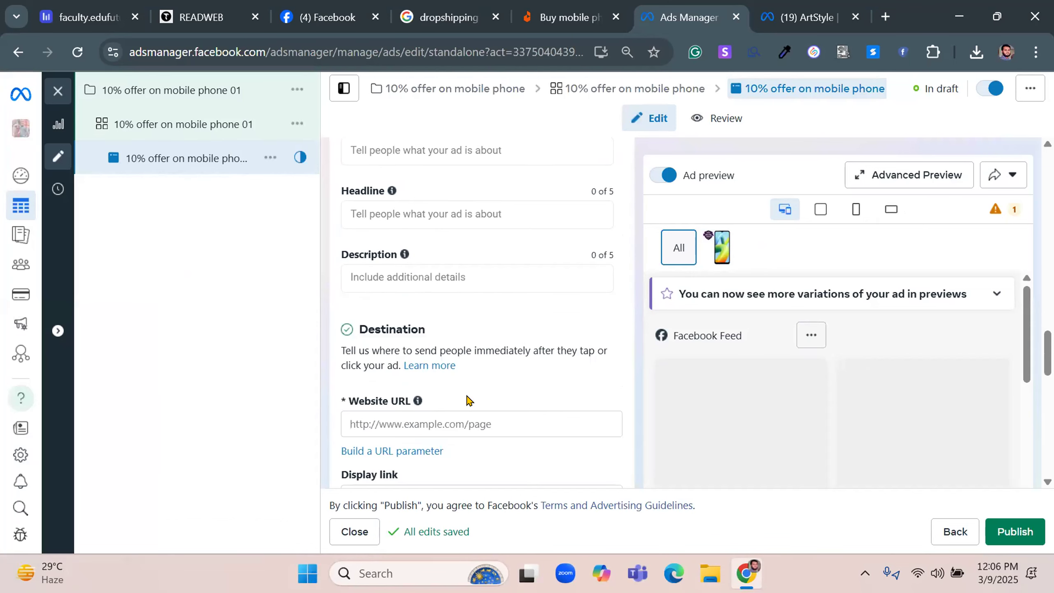
scroll(382, 403, down, 4)
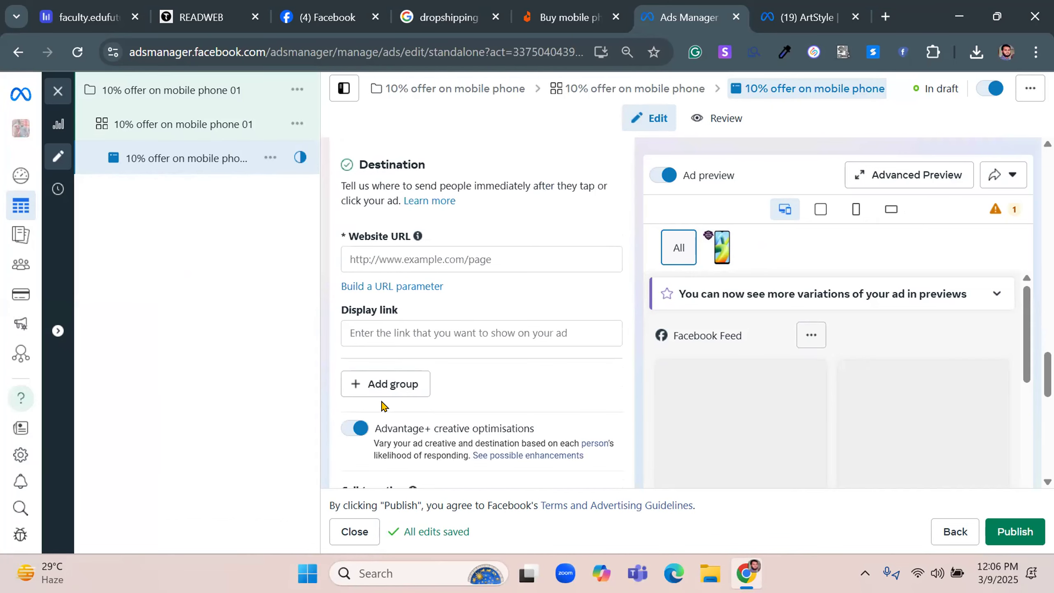
scroll(372, 463, down, 4)
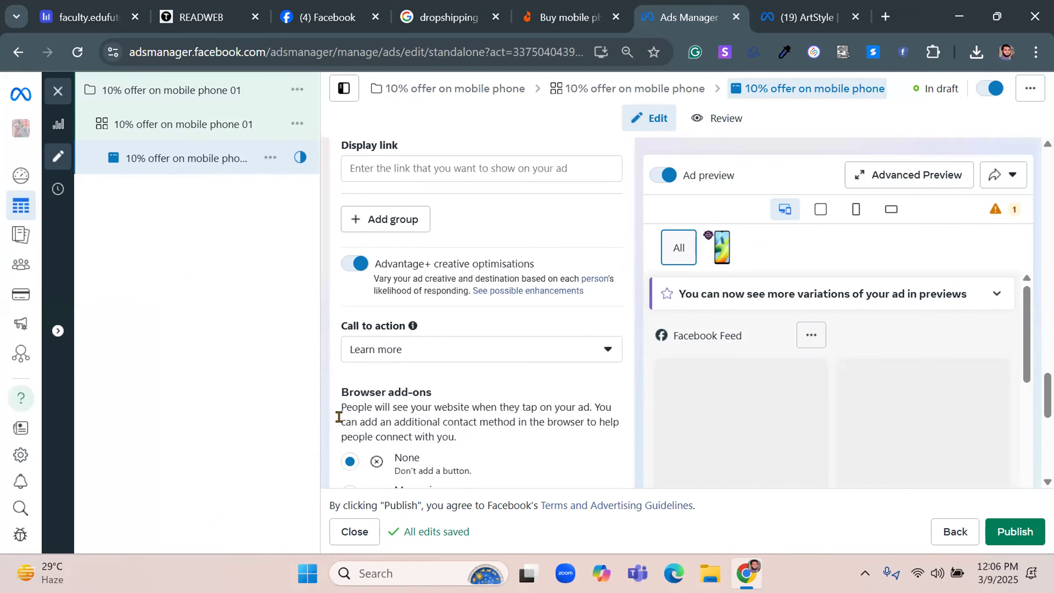
triple_click(391, 415)
right_click(427, 424)
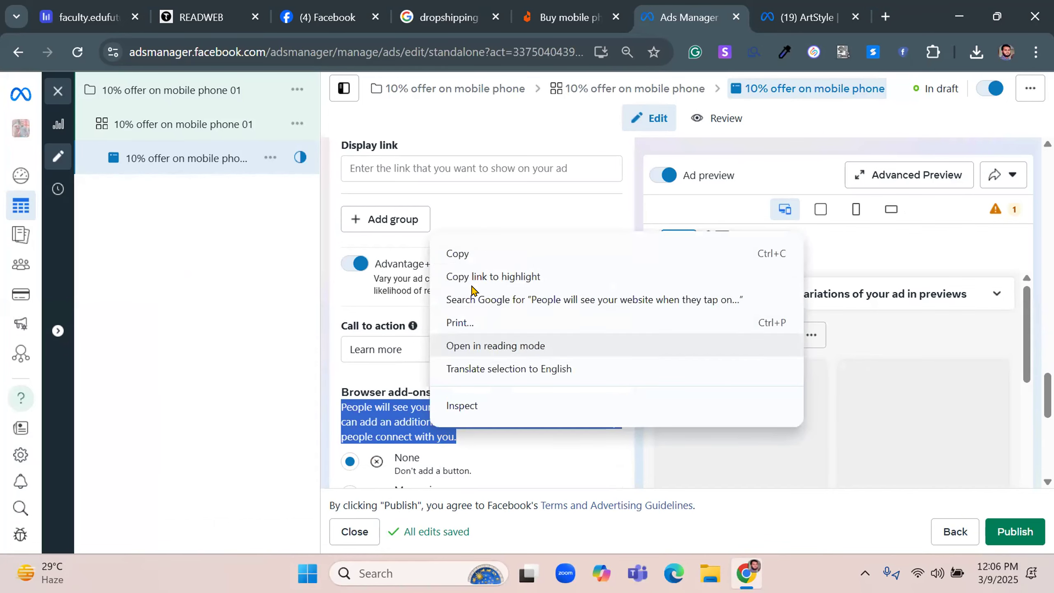
click(461, 254)
scroll(484, 370, up, 8)
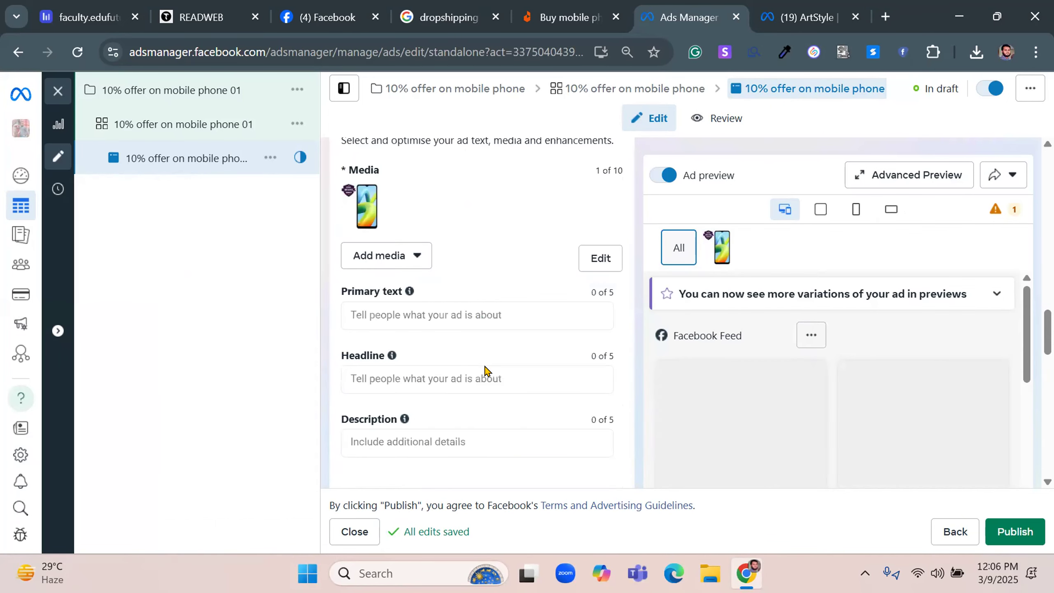
right_click(406, 312)
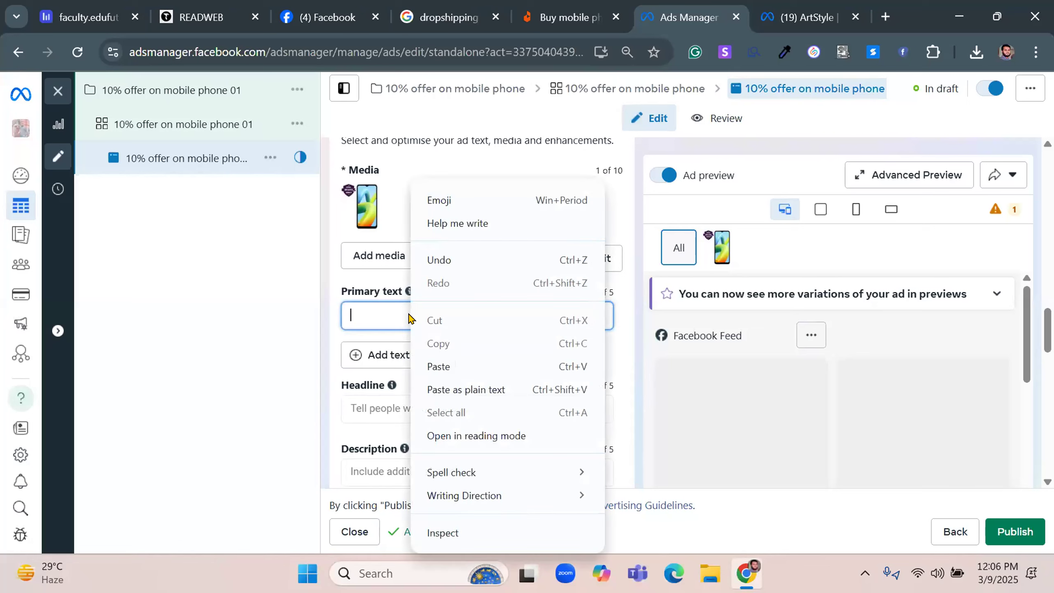
click(441, 359)
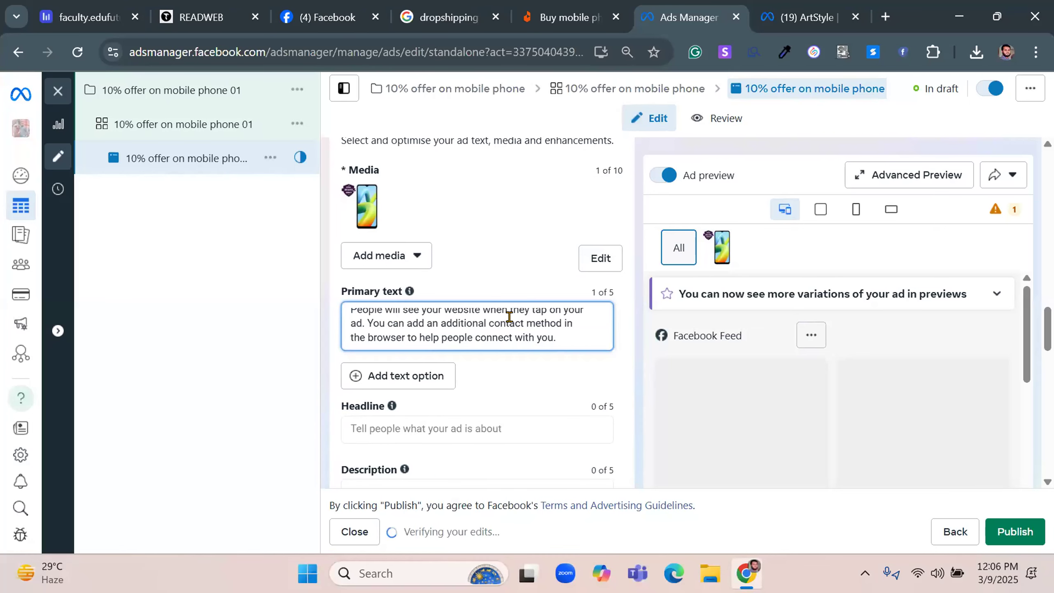
Copy the ad name "10% offer on mobile phone 01" and paste it as the ad's headline
click(399, 428)
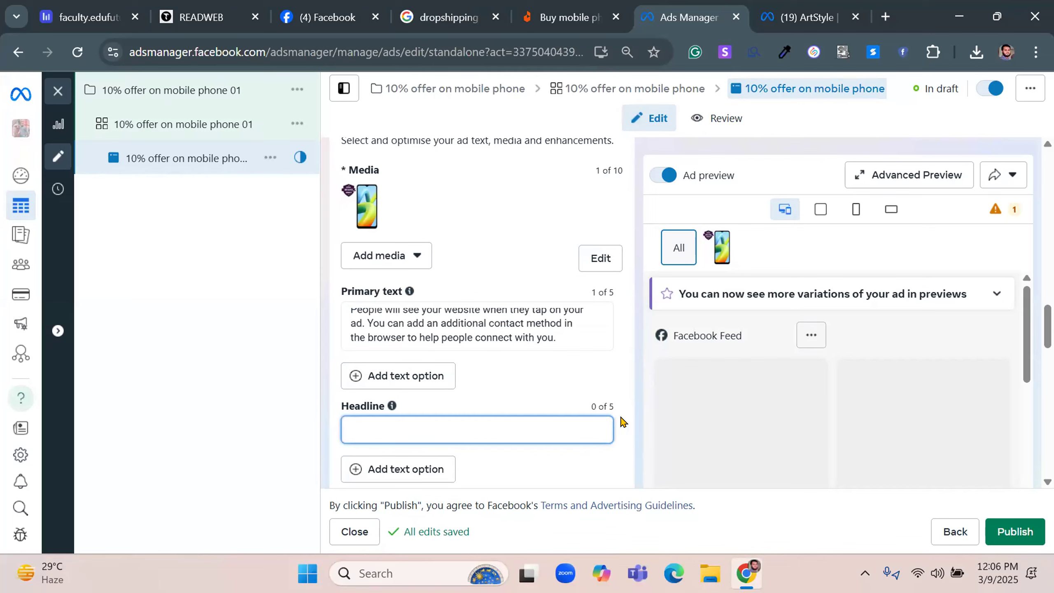
scroll(635, 430, up, 10)
scroll(635, 430, up, 10)
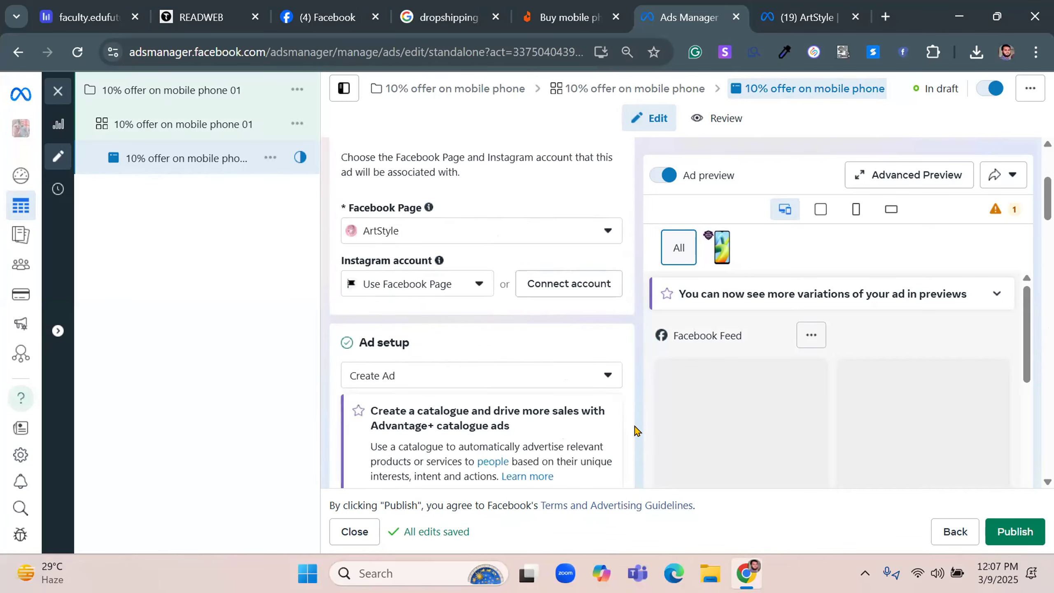
triple_click(423, 196)
right_click(423, 196)
click(460, 241)
scroll(504, 381, down, 10)
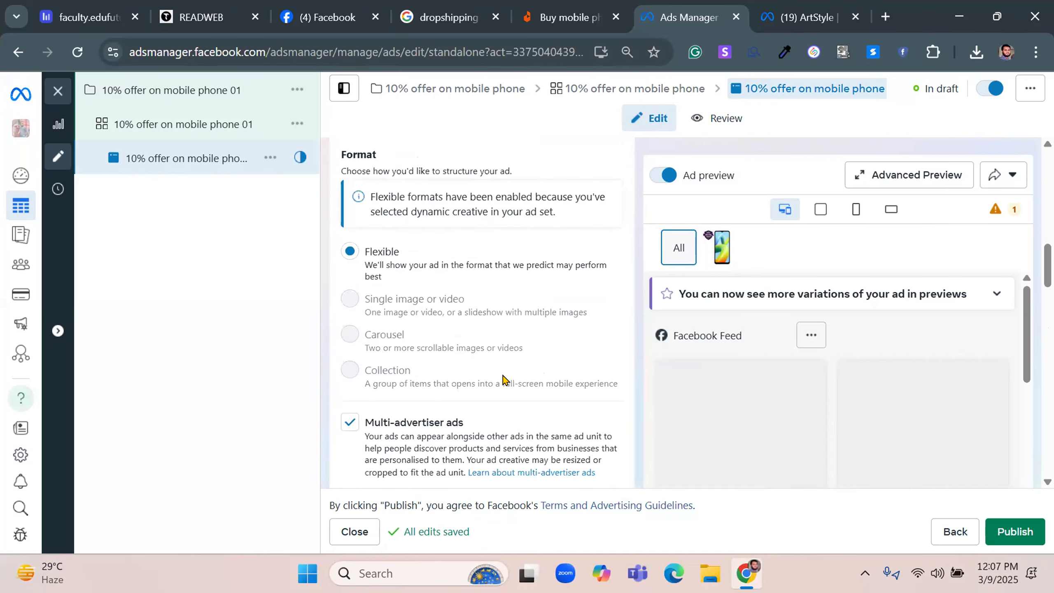
scroll(496, 383, down, 10)
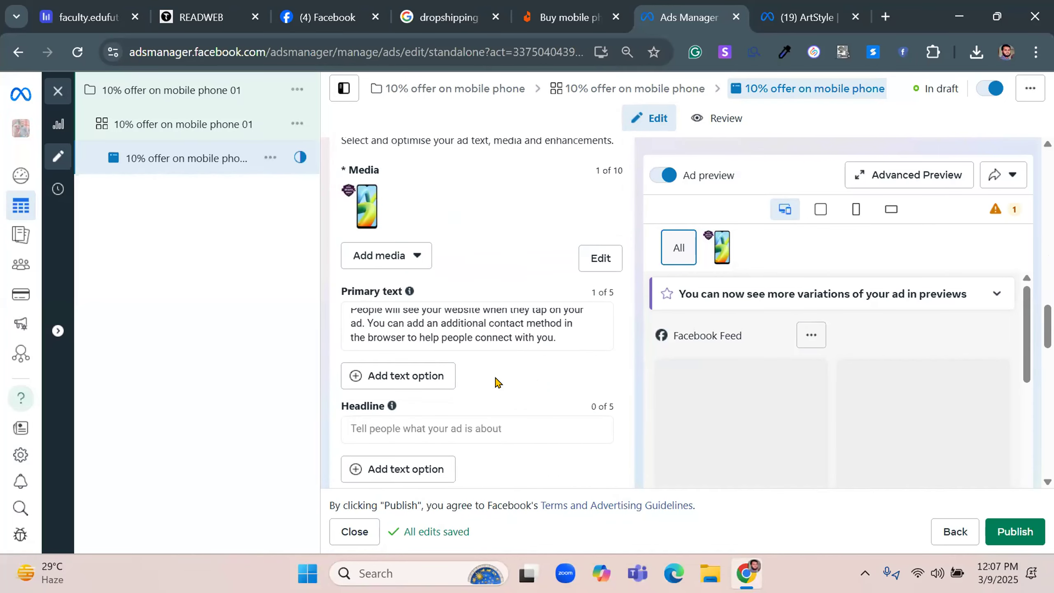
click(400, 258)
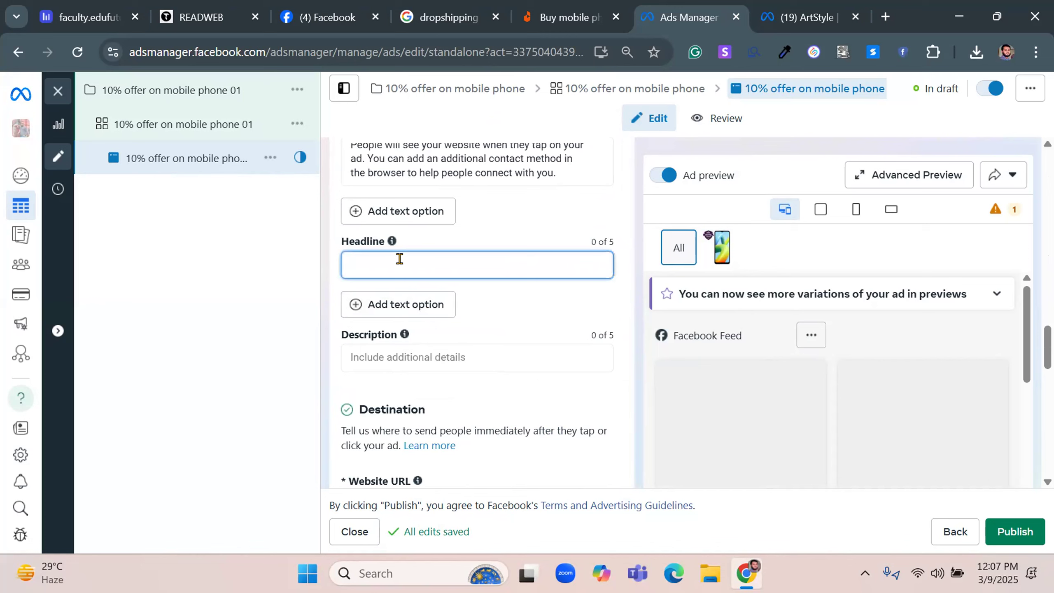
key(ctrl+v)
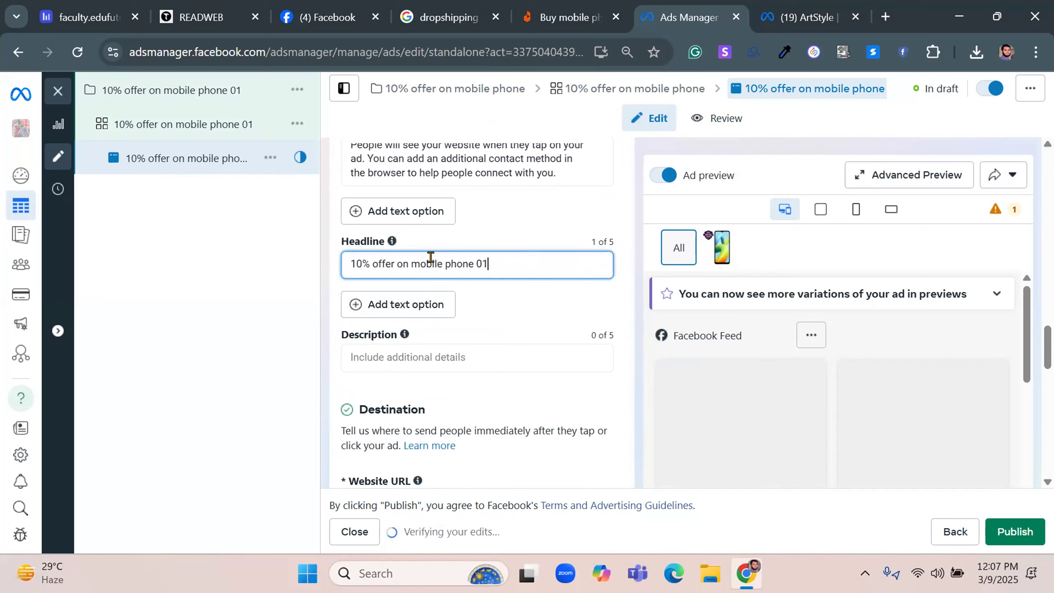
Insert "Eid" after "10%" in the headline and capitalise "Offer"
click(371, 264)
text(eid)
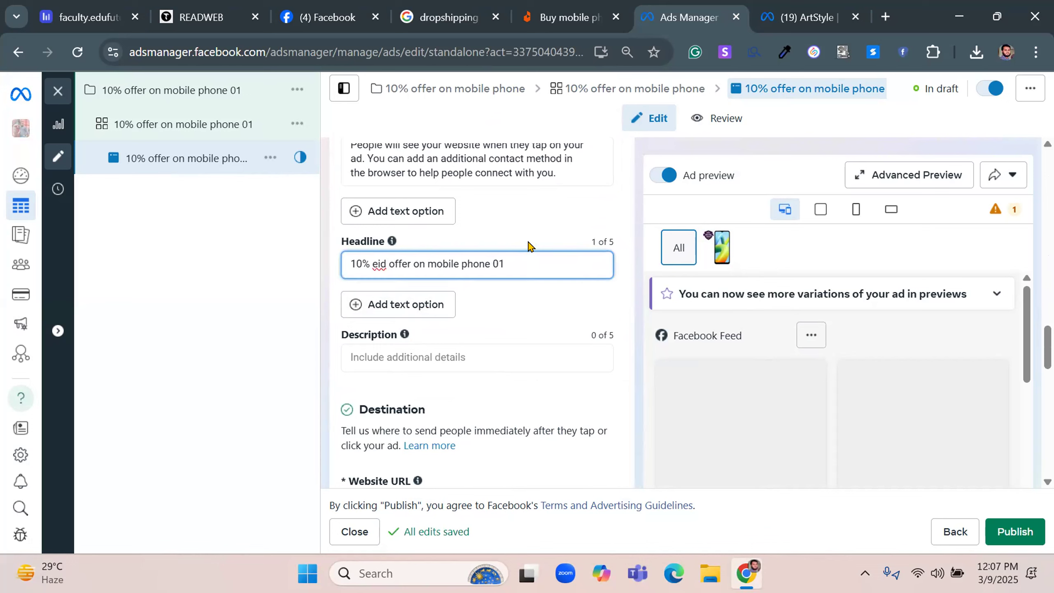
key(Left)
key(Left)
key(BackSpace)
text(E)
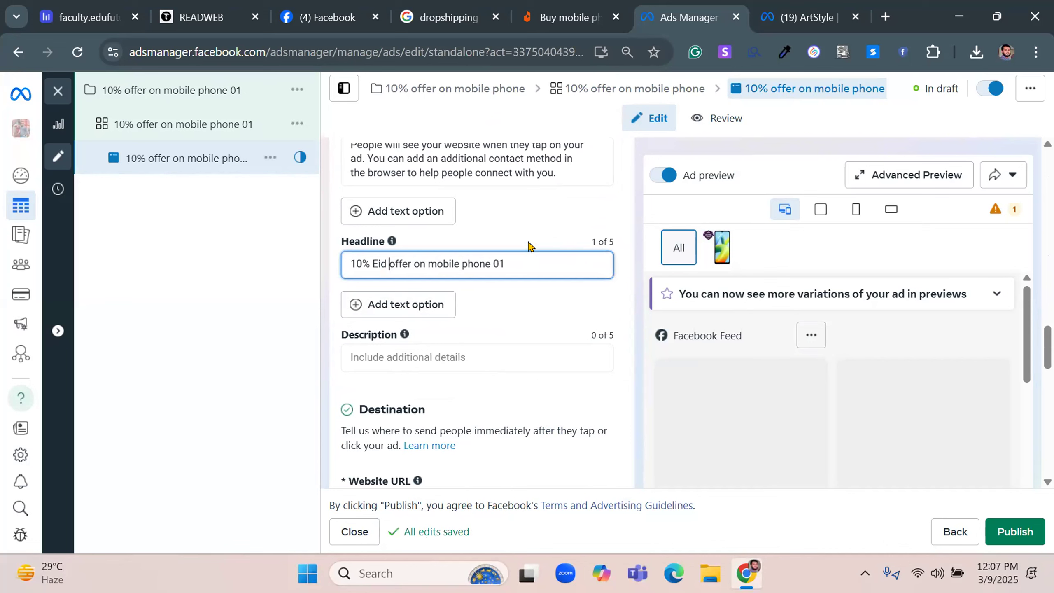
key(Delete)
text(O)
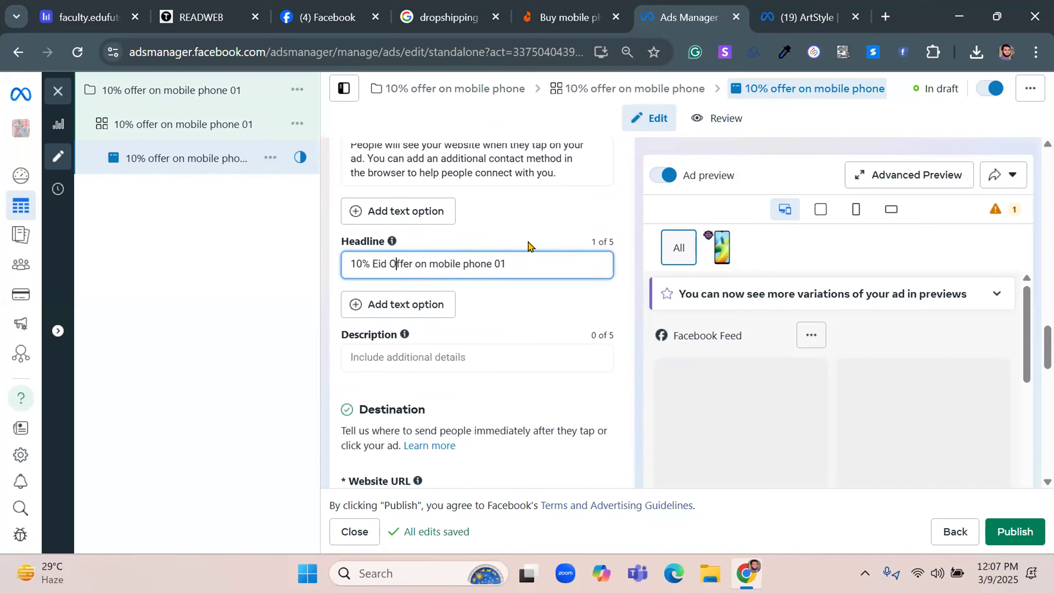
Remove "01" from the headline, capitalise its remaining words to read "10% Eid Offer On Mobile Phone", and copy it
key(End)
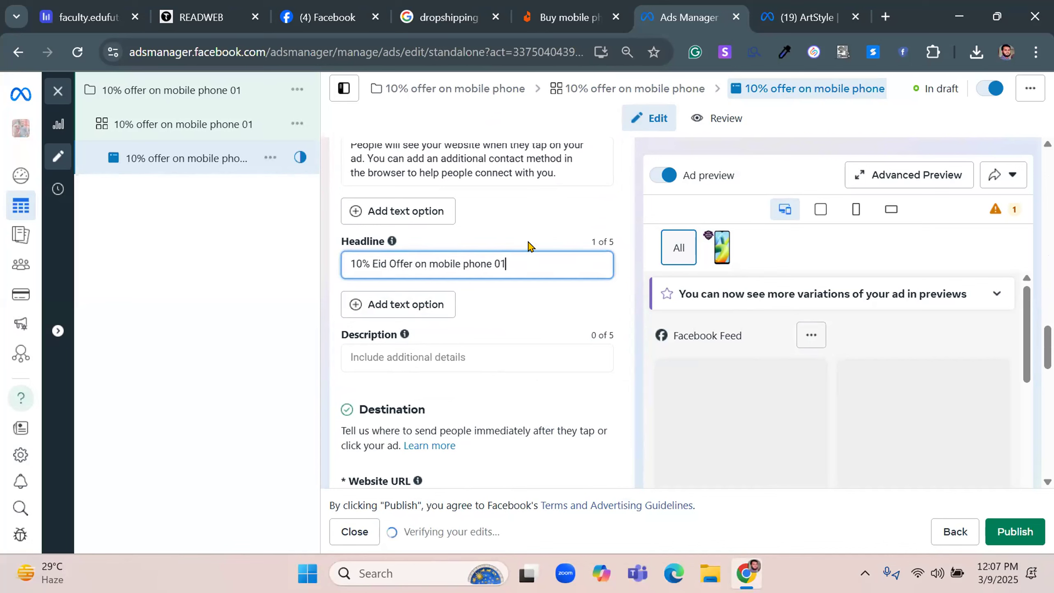
key(BackSpace)
text(e)
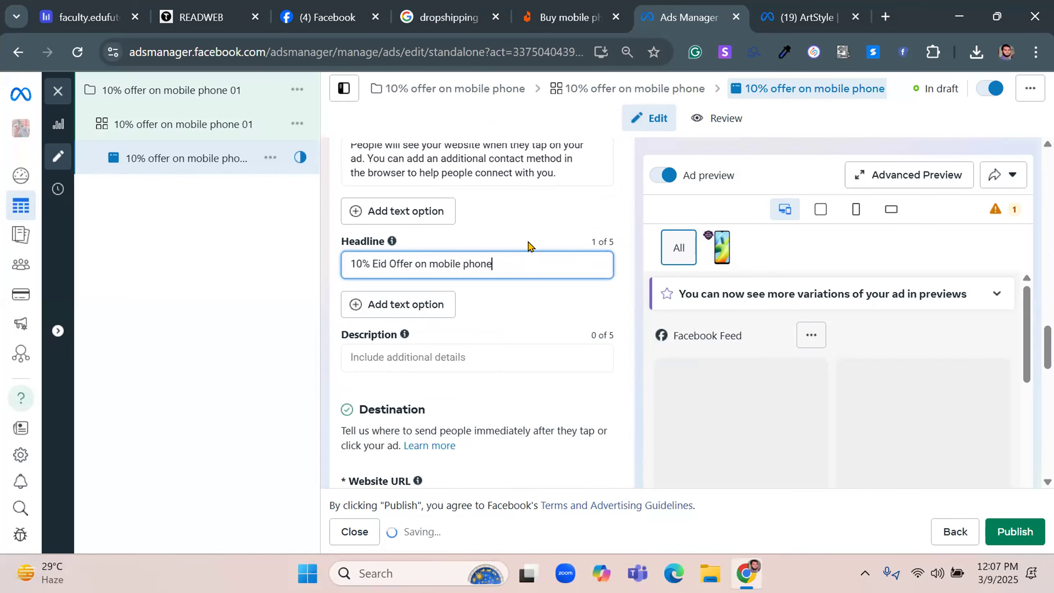
key(BackSpace)
text(P)
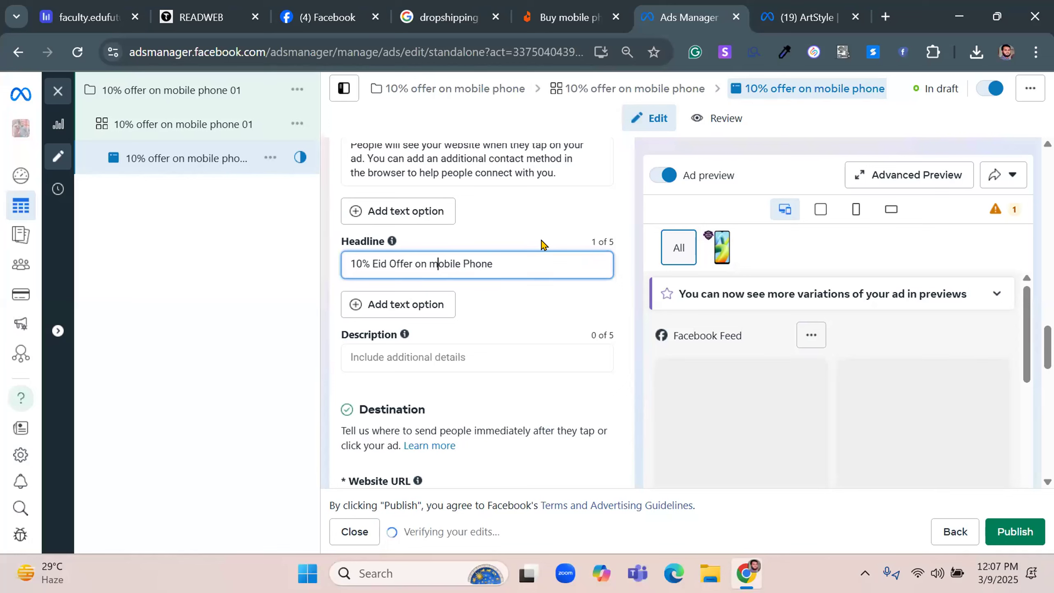
key(BackSpace)
text(M)
click(420, 258)
key(BackSpace)
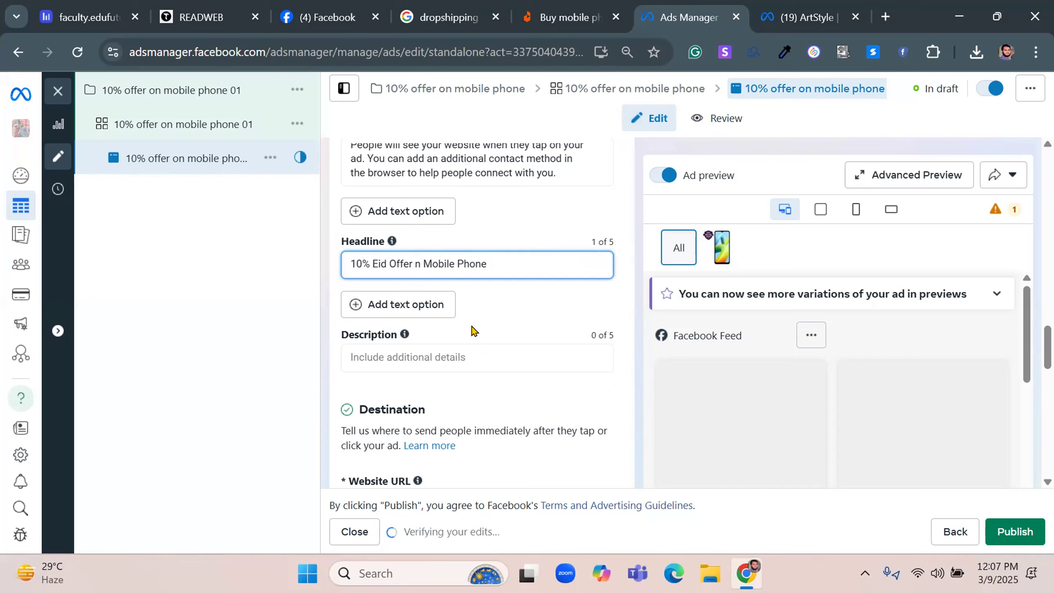
text(O)
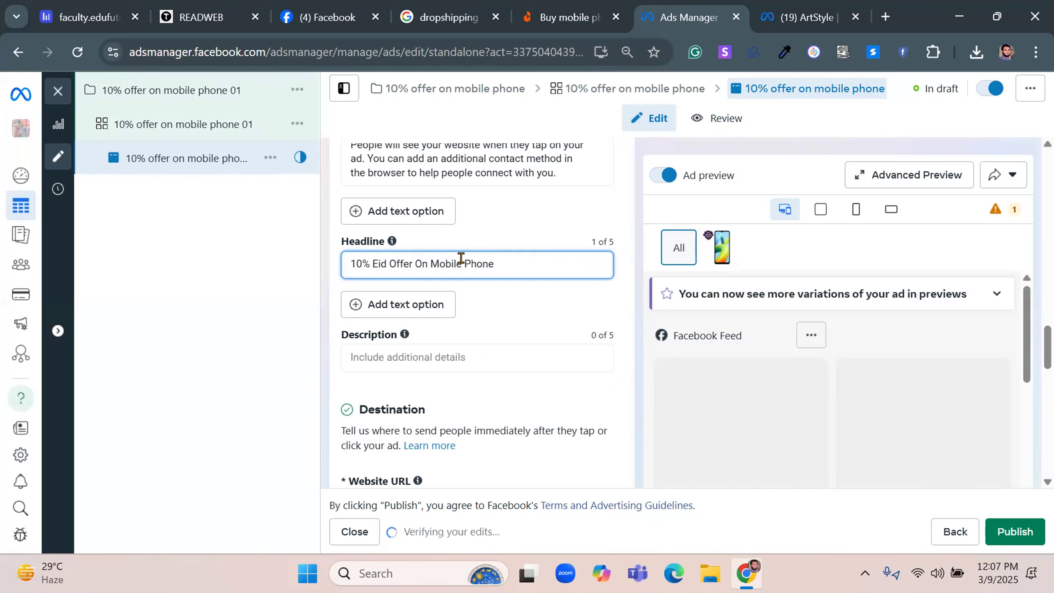
triple_click(461, 257)
right_click(464, 262)
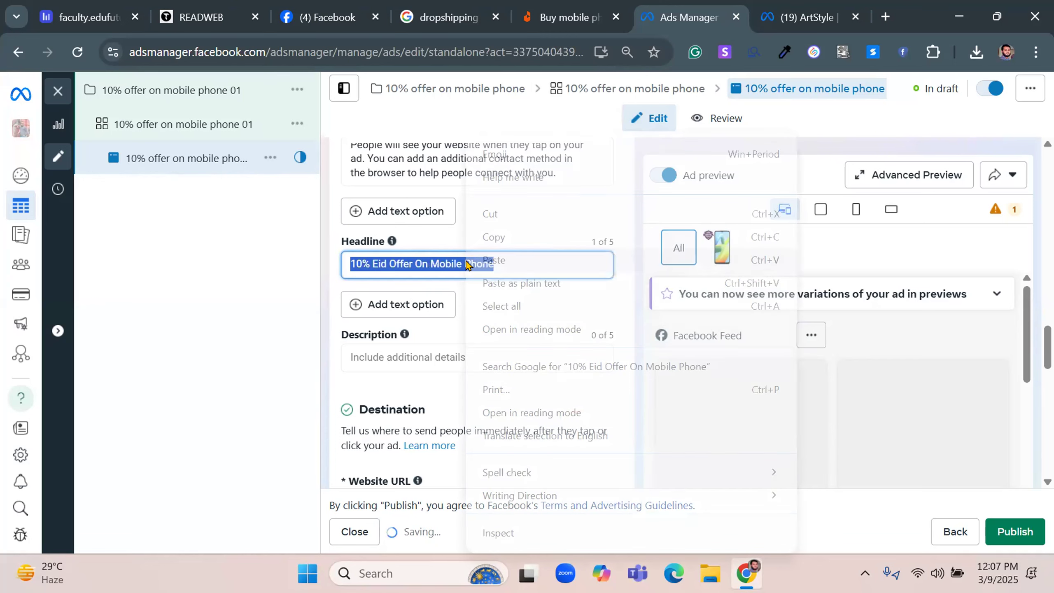
click(477, 237)
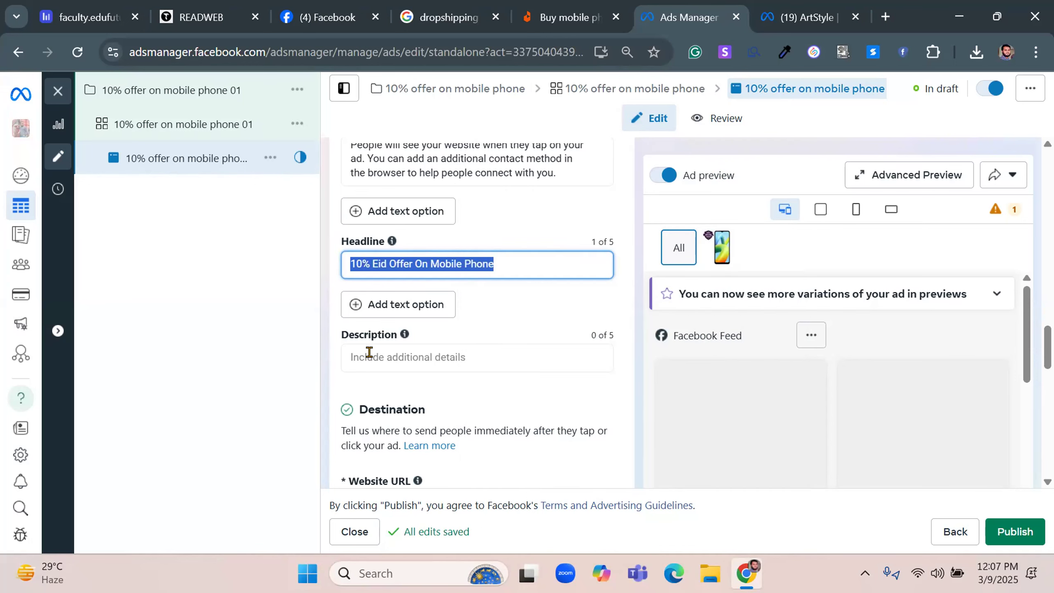
Copy the address of the Daraz mobile phone search page and paste it as the ad's website URL
scroll(369, 352, down, 5)
click(375, 251)
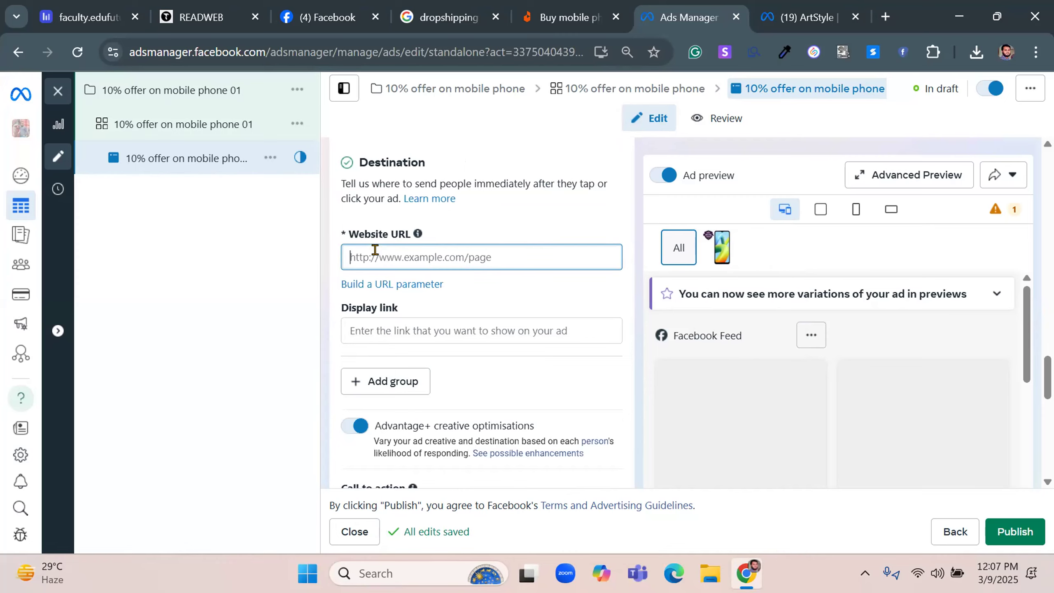
click(567, 9)
scroll(525, 330, down, 10)
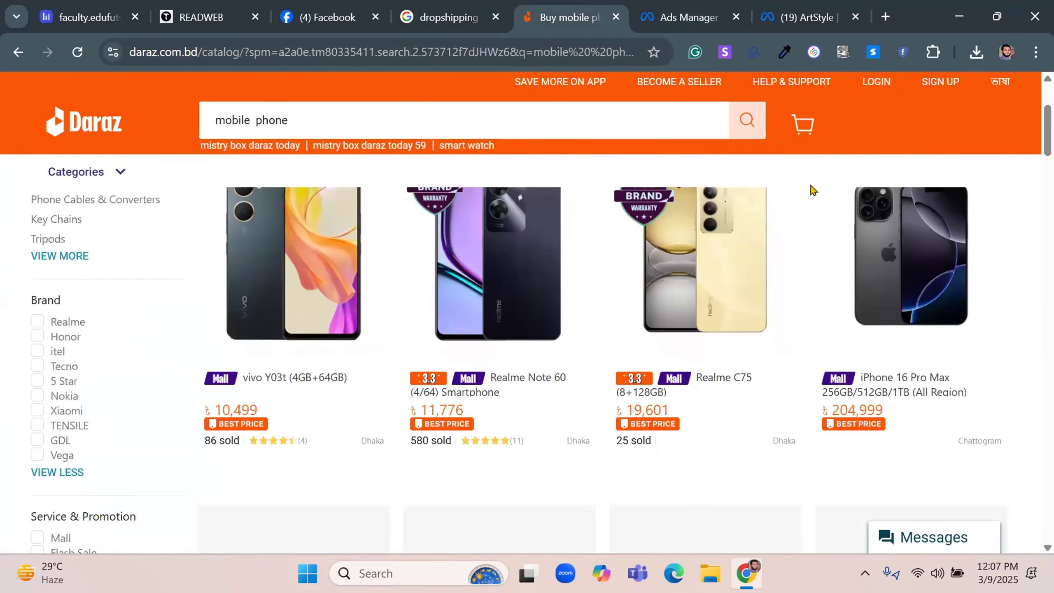
scroll(392, 403, up, 10)
scroll(392, 403, up, 1)
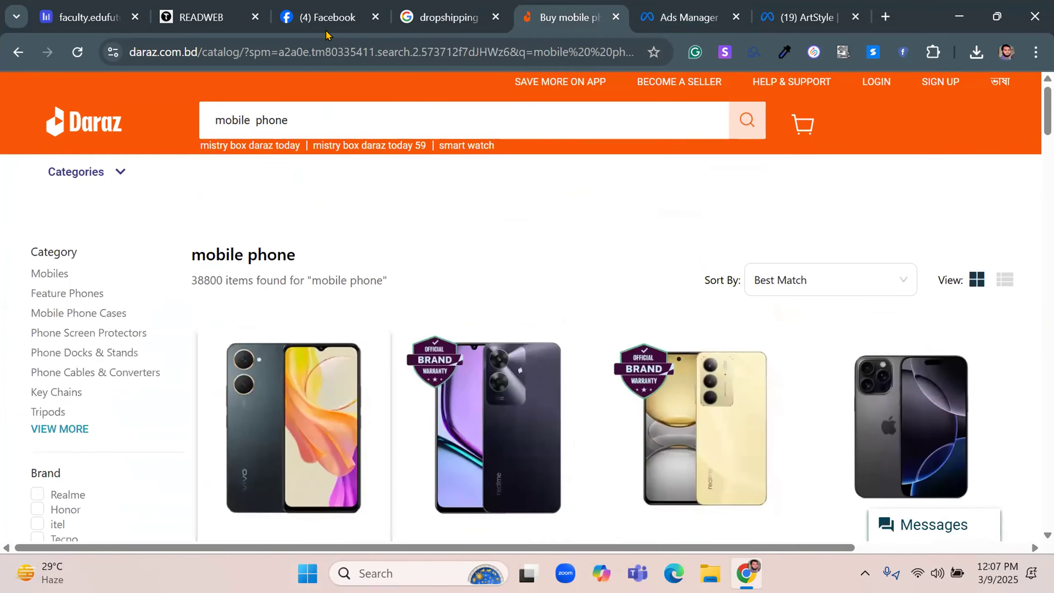
click(299, 52)
right_click(301, 54)
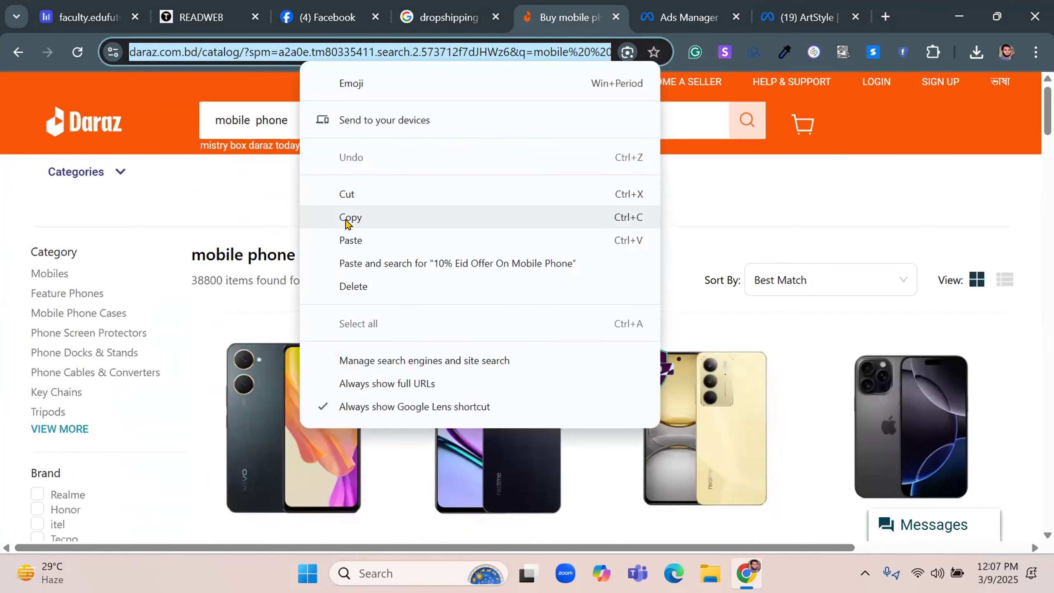
click(348, 224)
click(701, 12)
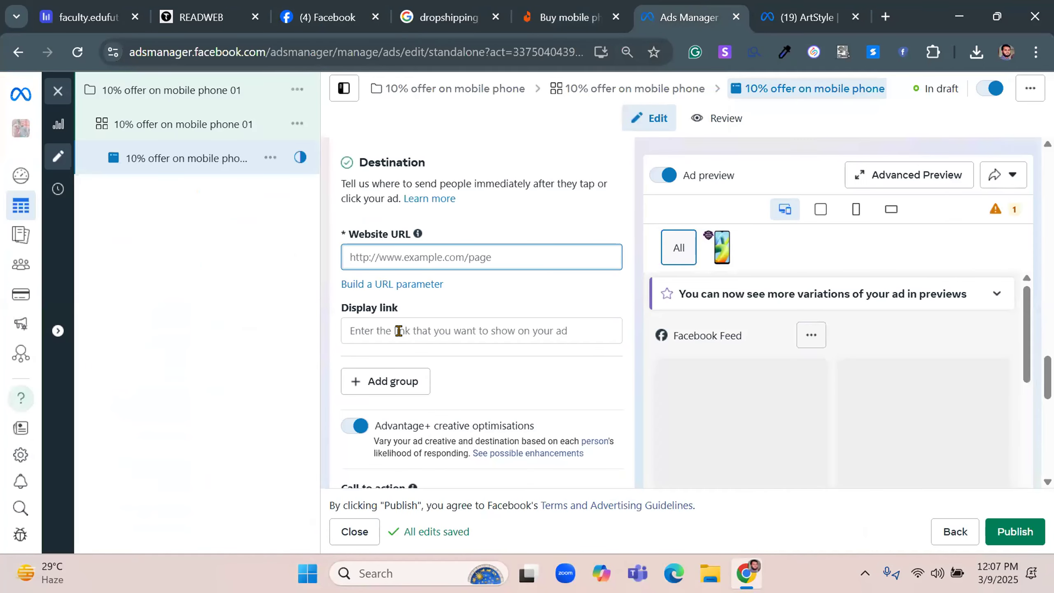
right_click(415, 252)
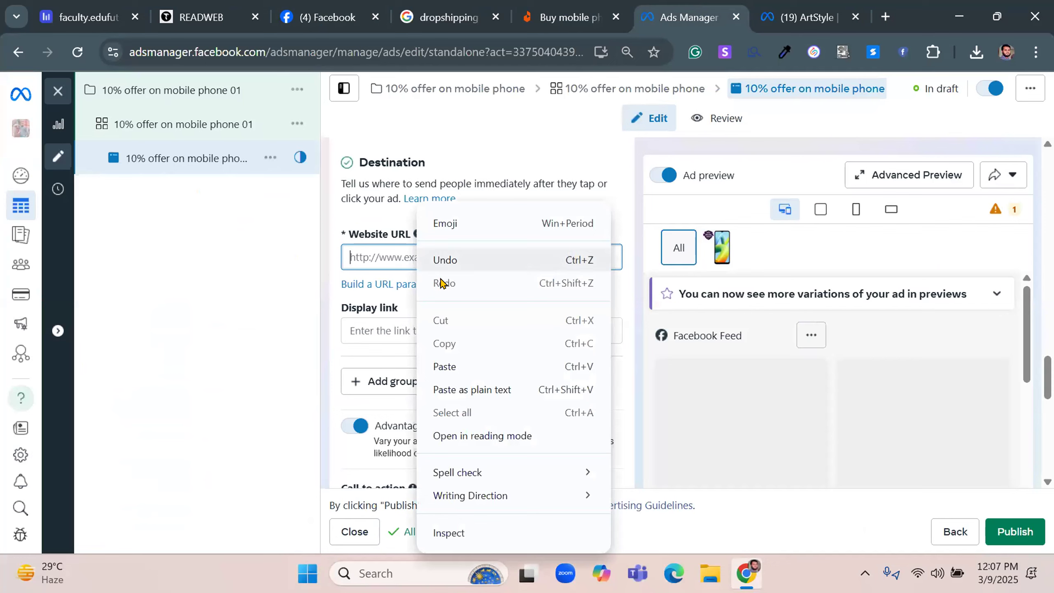
click(444, 366)
drag(439, 257, 467, 256)
click(380, 329)
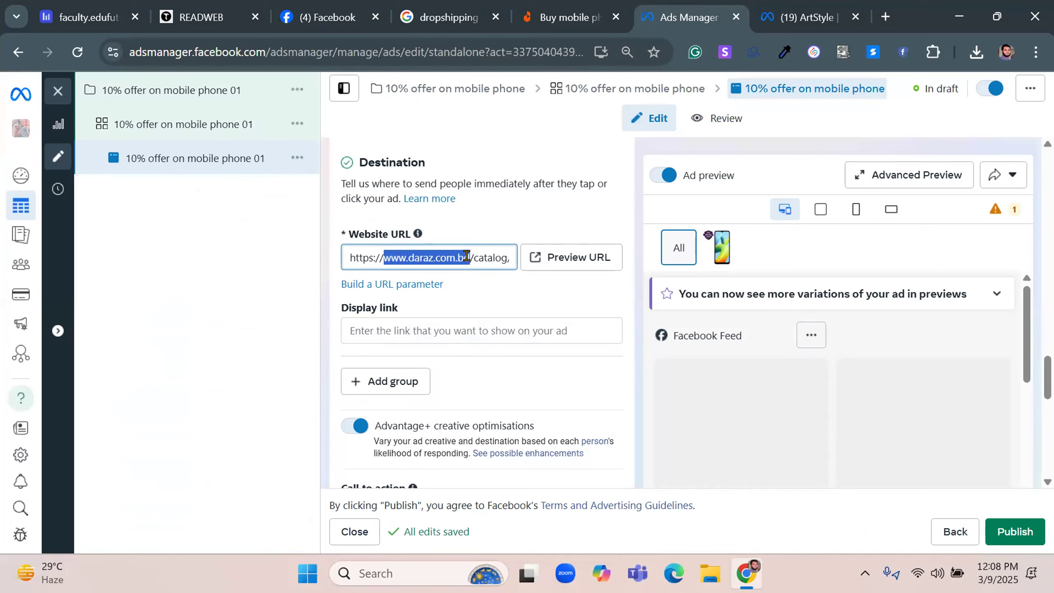
right_click(449, 250)
click(488, 237)
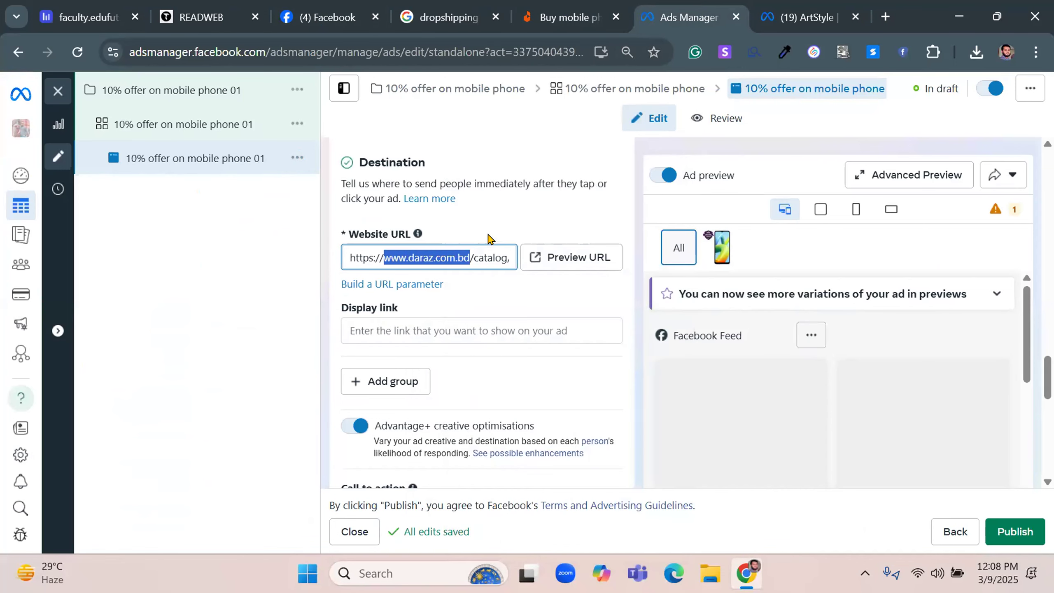
right_click(392, 329)
click(425, 365)
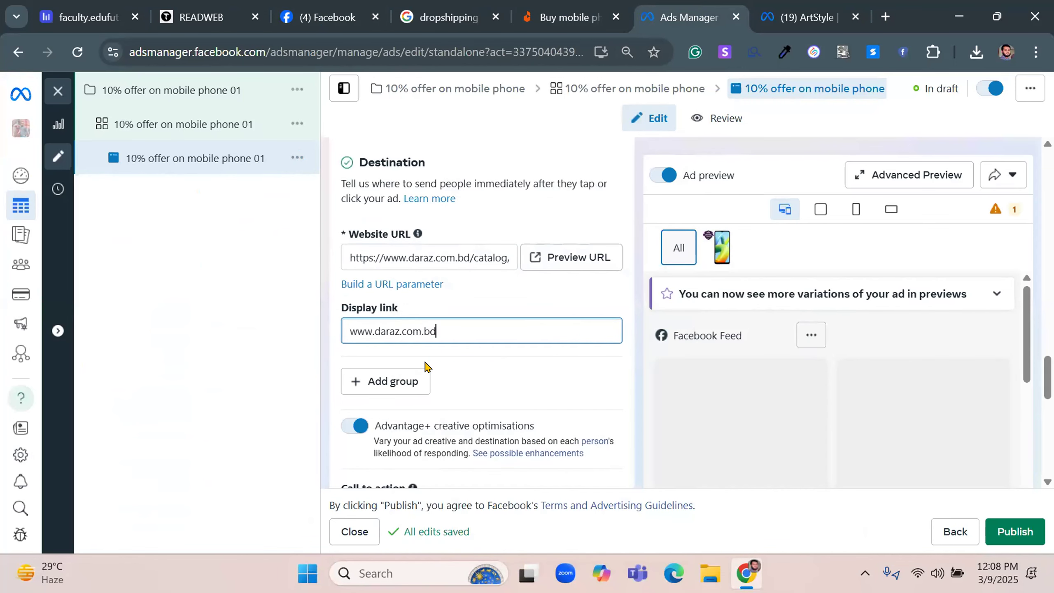
click(634, 366)
Set the ad's call to action to Shop now
scroll(633, 365, down, 2)
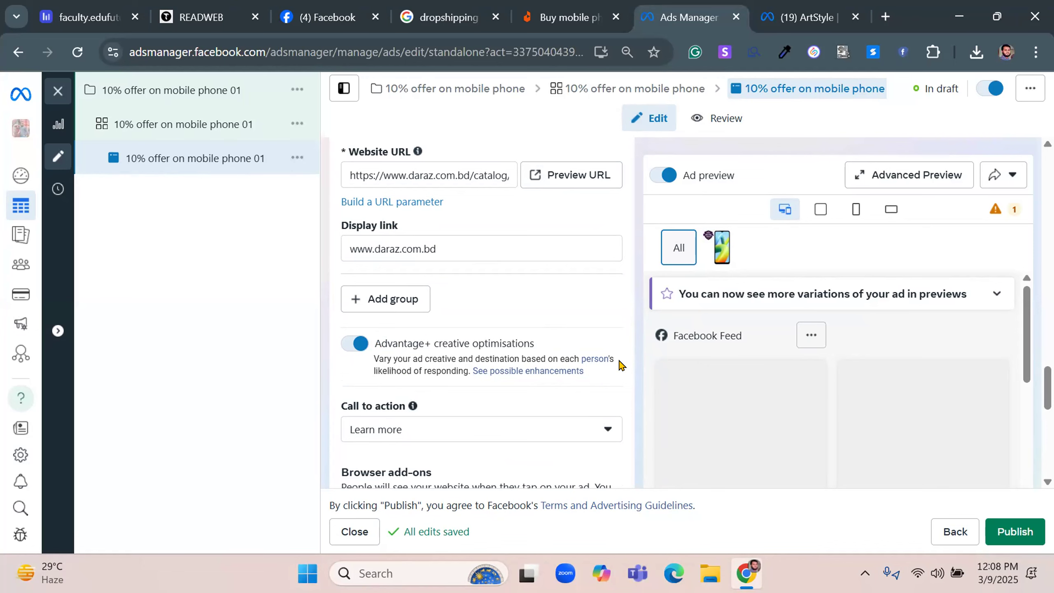
scroll(620, 365, down, 4)
drag(328, 246, 433, 251)
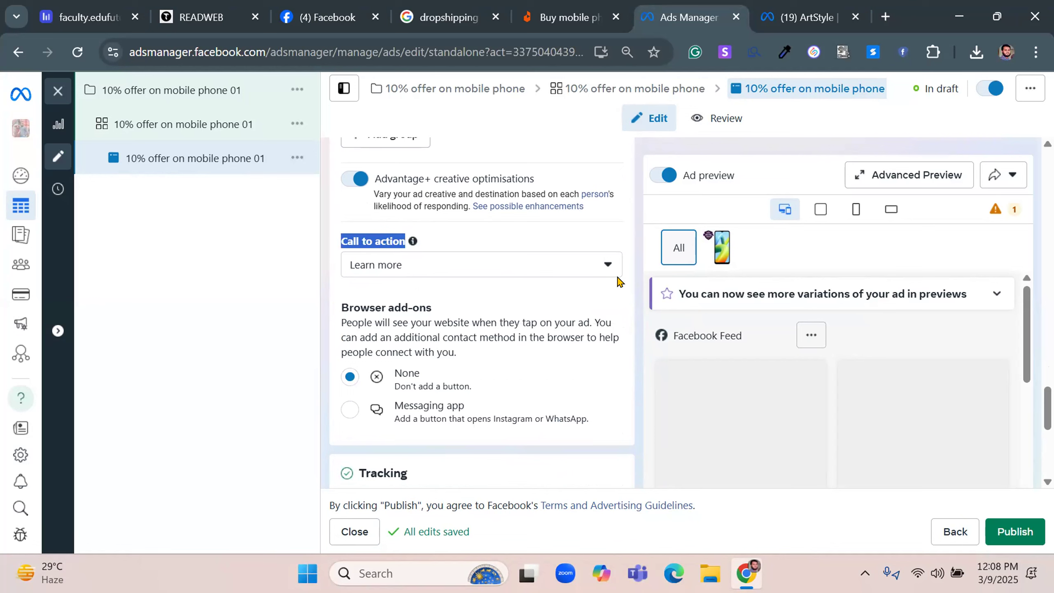
click(444, 269)
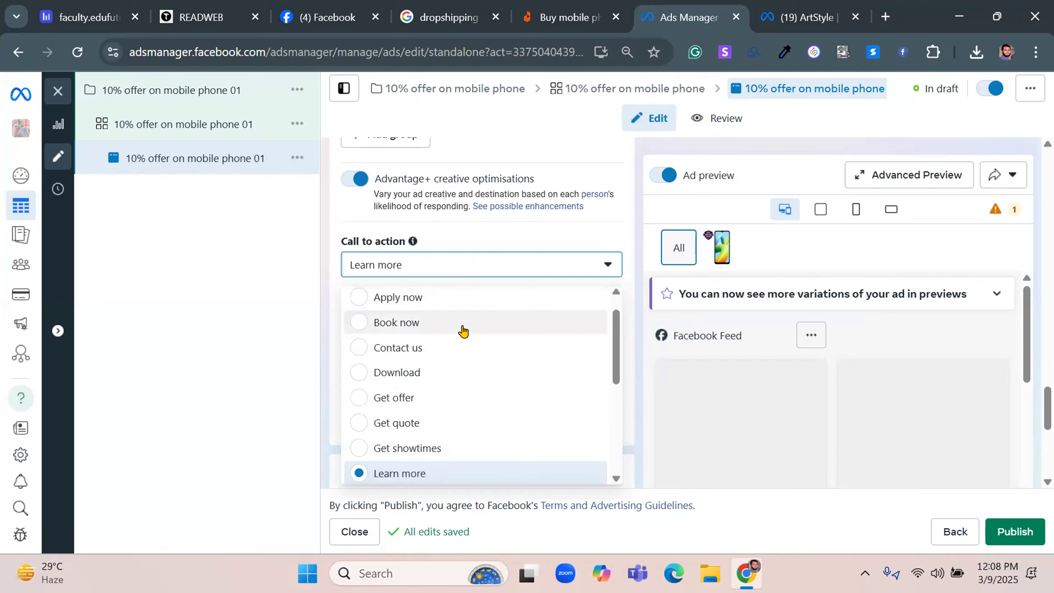
scroll(464, 331, up, 1)
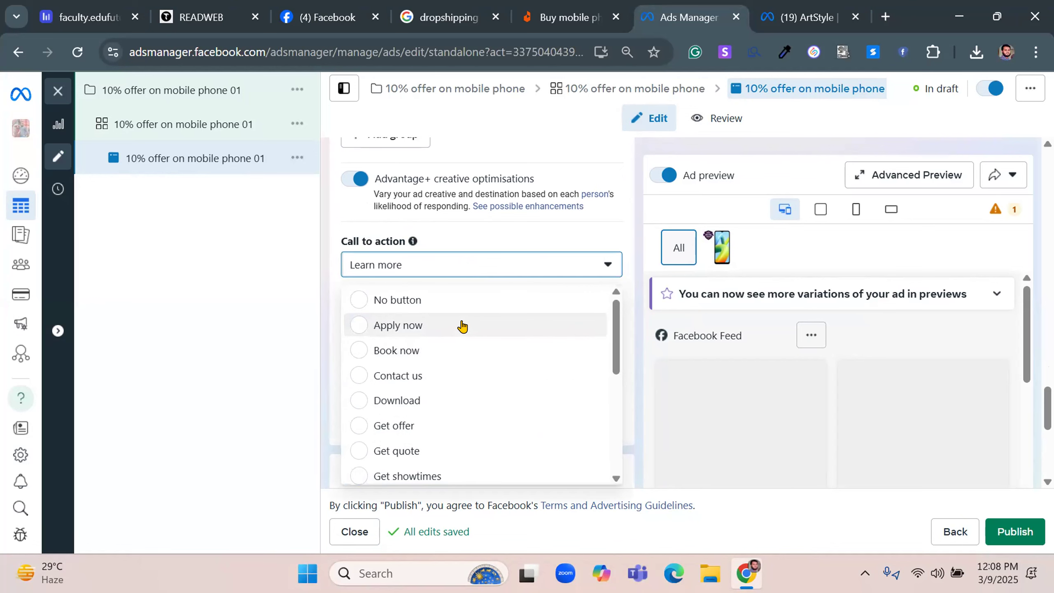
scroll(462, 327, down, 3)
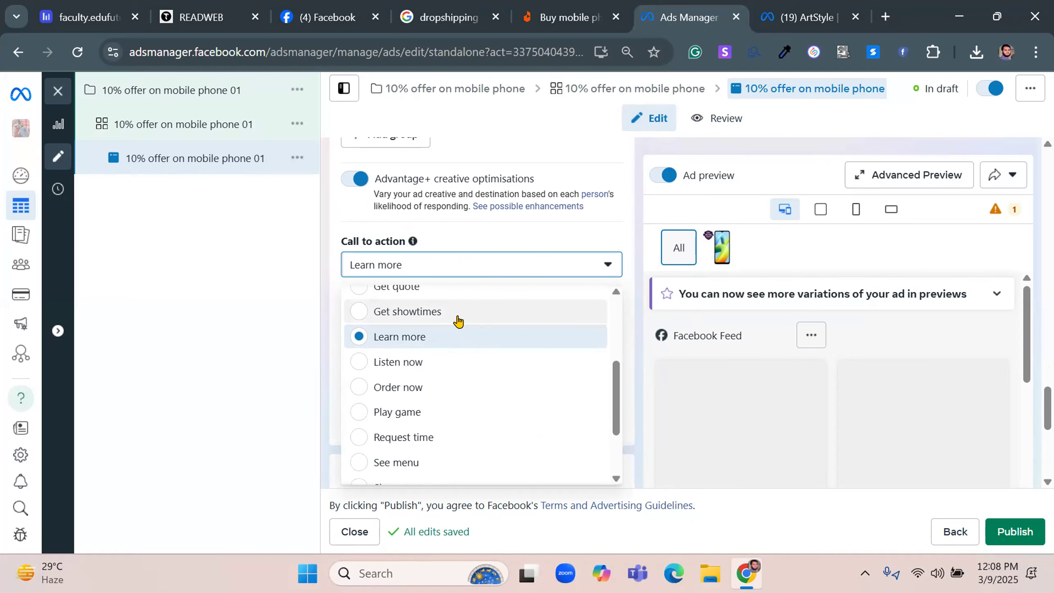
scroll(414, 392, down, 2)
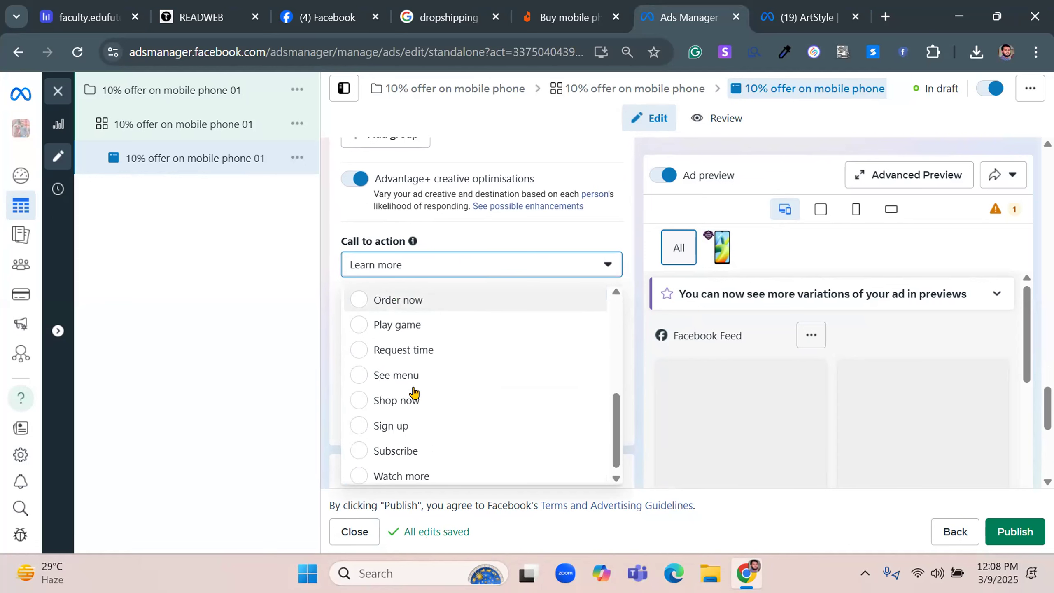
click(390, 398)
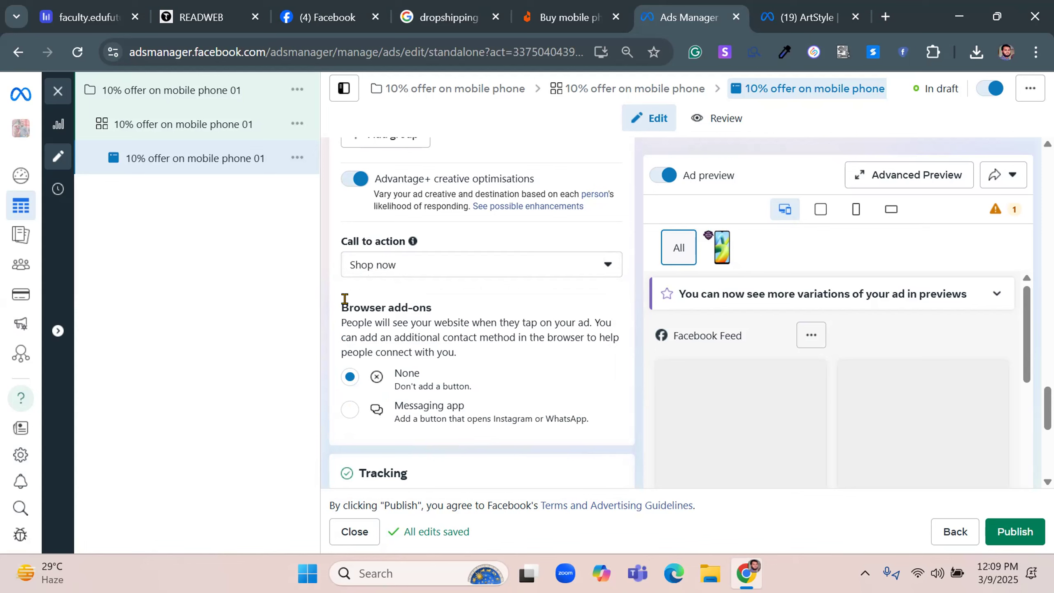
Review the ad's browser add-ons, tracking settings and feed previews
drag(338, 300, 498, 309)
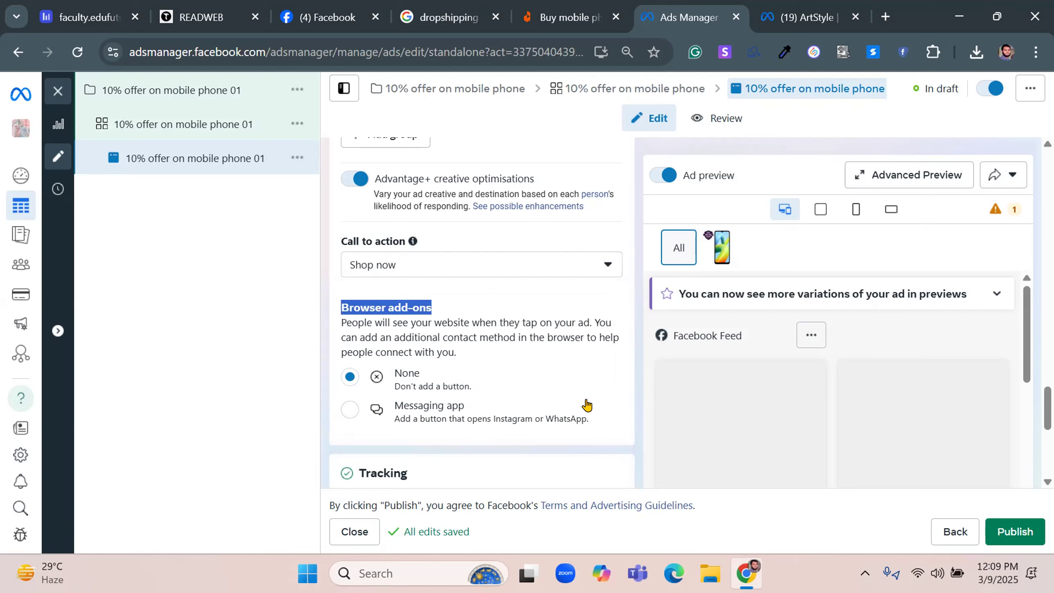
scroll(559, 404, down, 5)
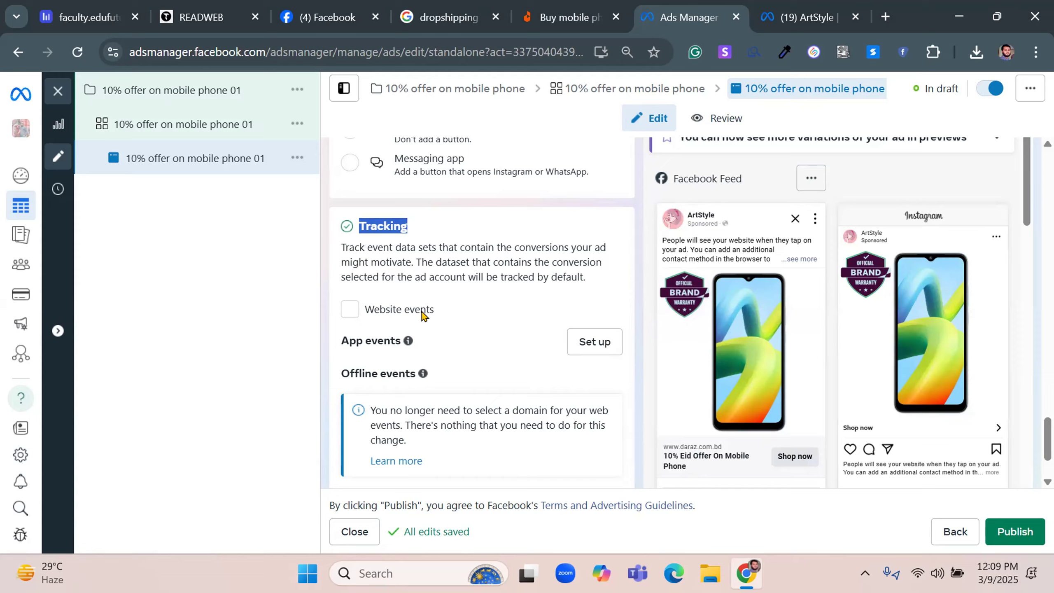
scroll(418, 307, down, 2)
scroll(431, 306, up, 2)
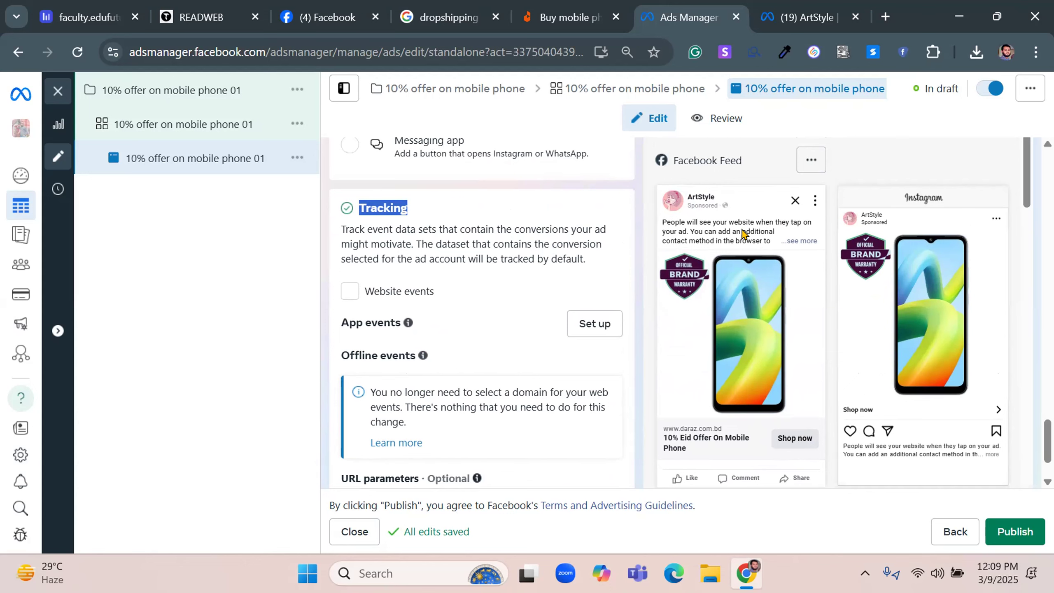
scroll(787, 336, down, 2)
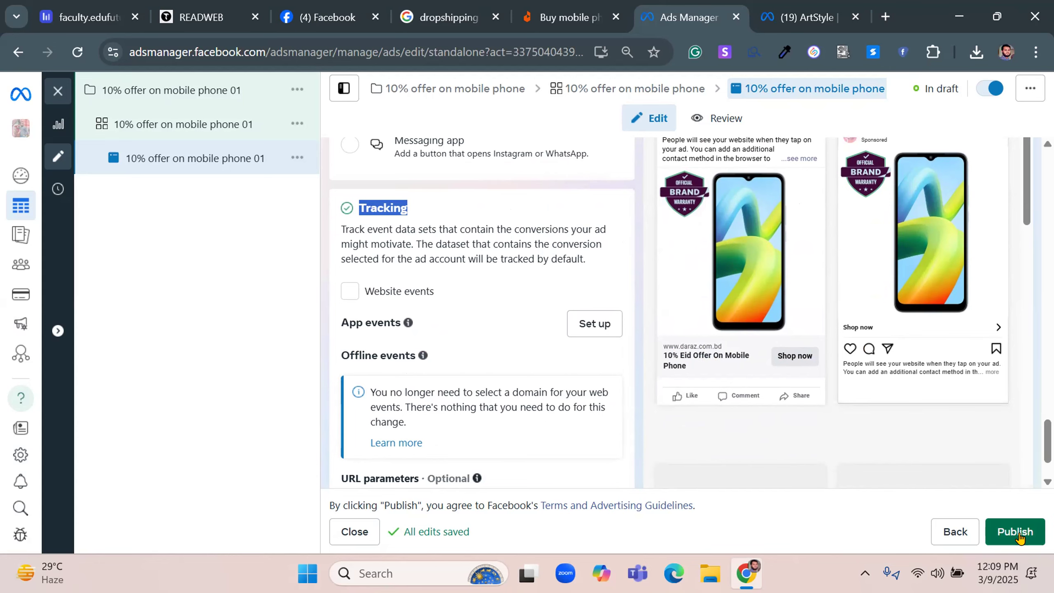
scroll(706, 451, up, 2)
scroll(707, 453, up, 15)
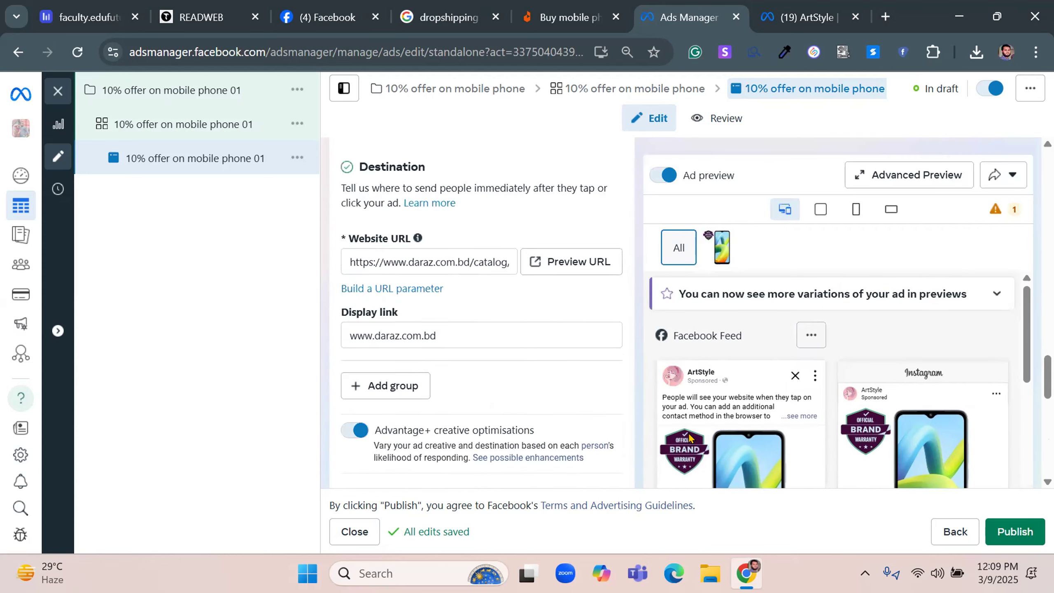
Go back to the ad set, turn off Dynamic creative and return to the ad
click(944, 531)
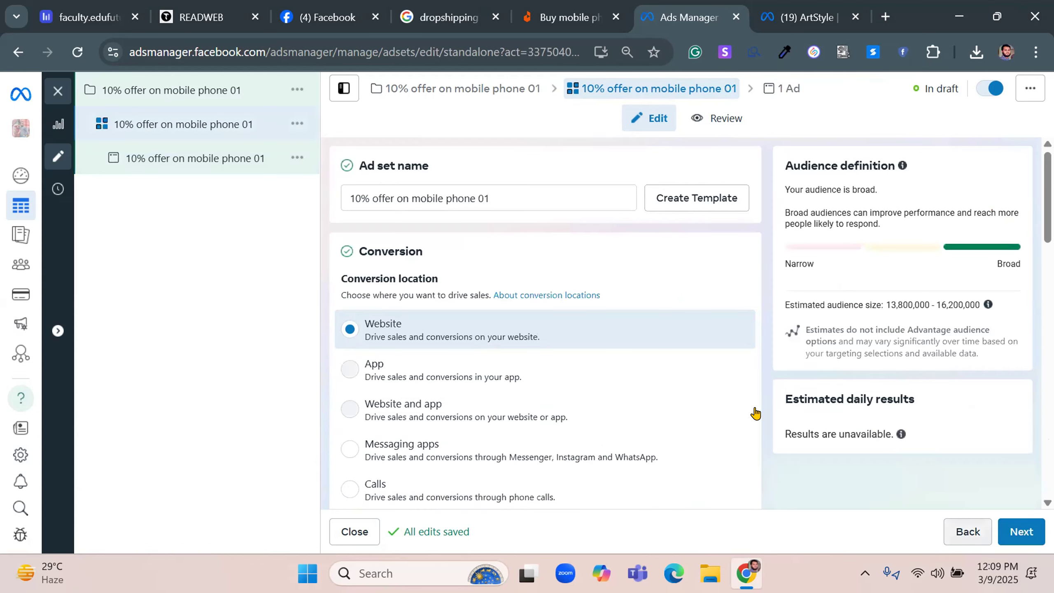
scroll(753, 412, down, 10)
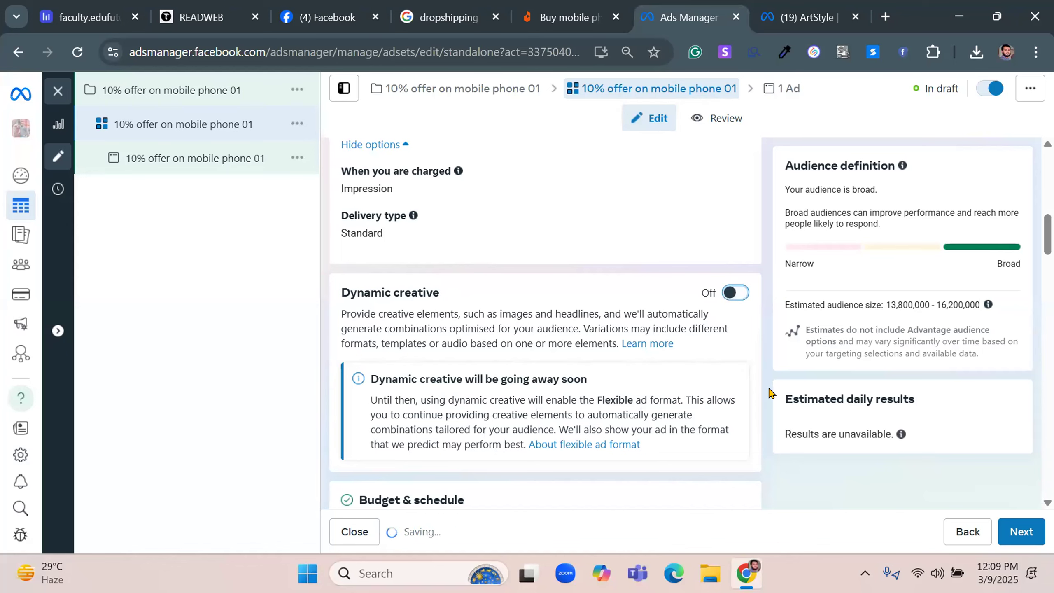
click(1015, 531)
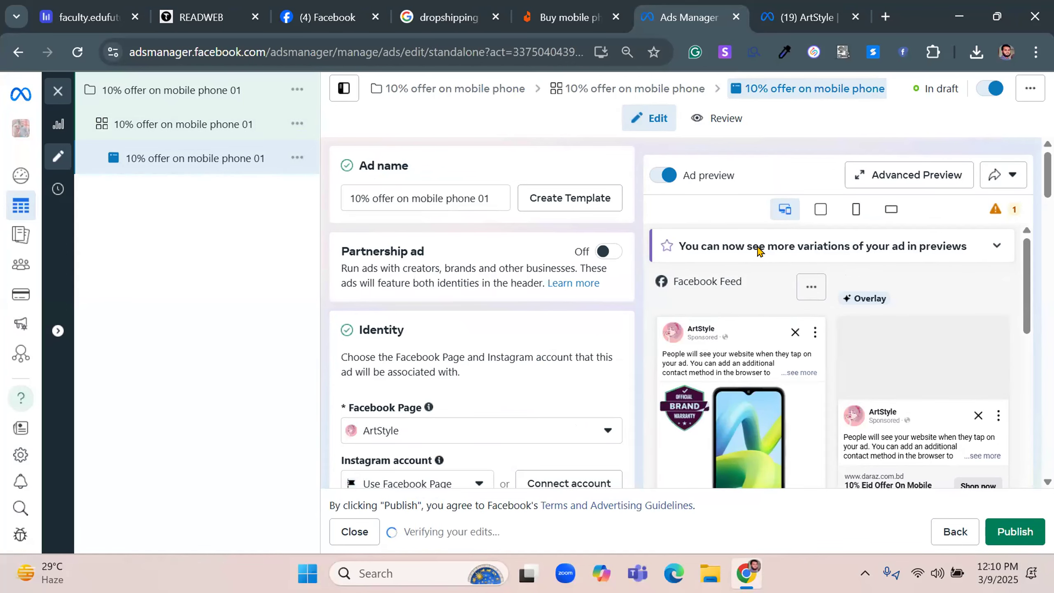
Open the choices for the ad's setup method, currently Create Ad
scroll(572, 290, down, 8)
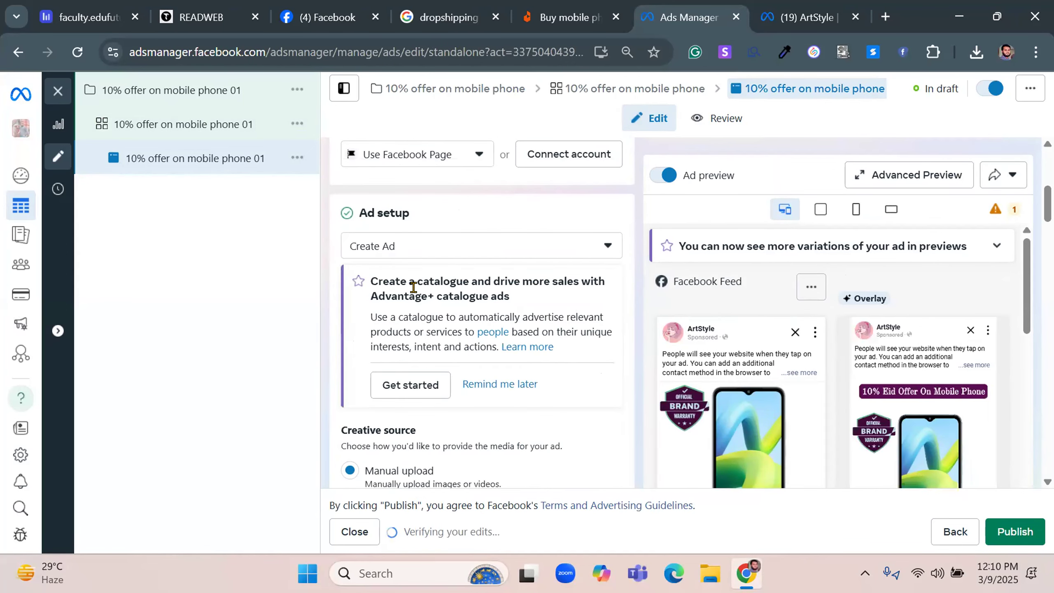
drag(357, 210, 440, 216)
click(405, 246)
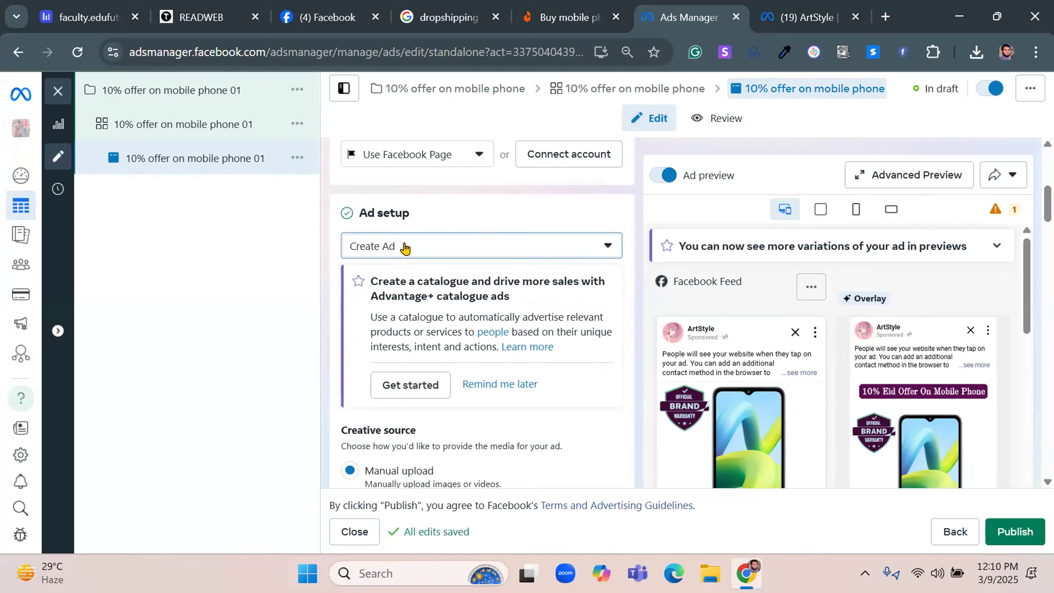
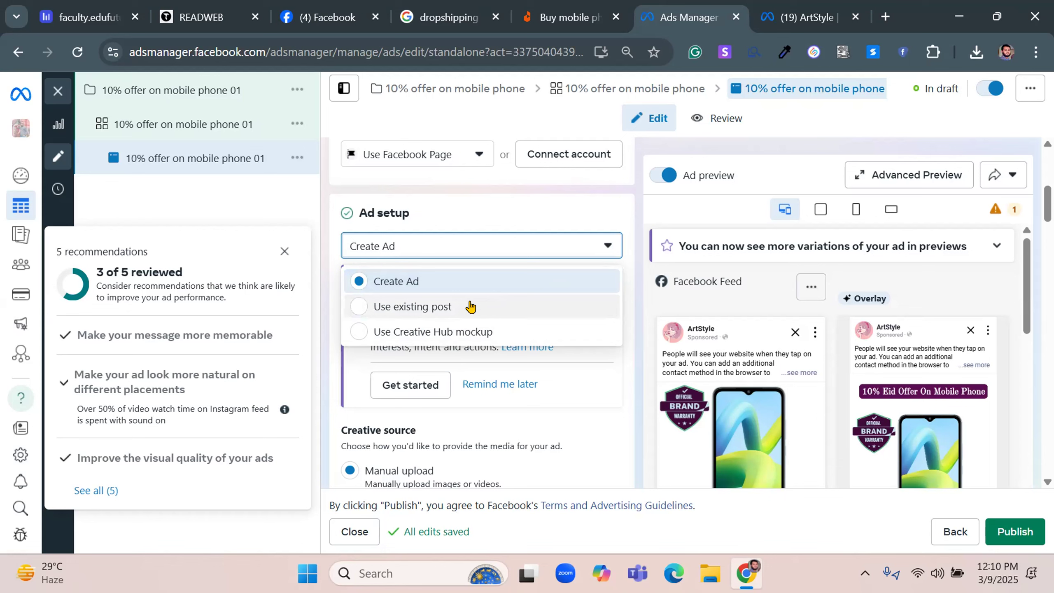
Keep Create Ad as the setup method and set the ad's format to Carousel
click(466, 219)
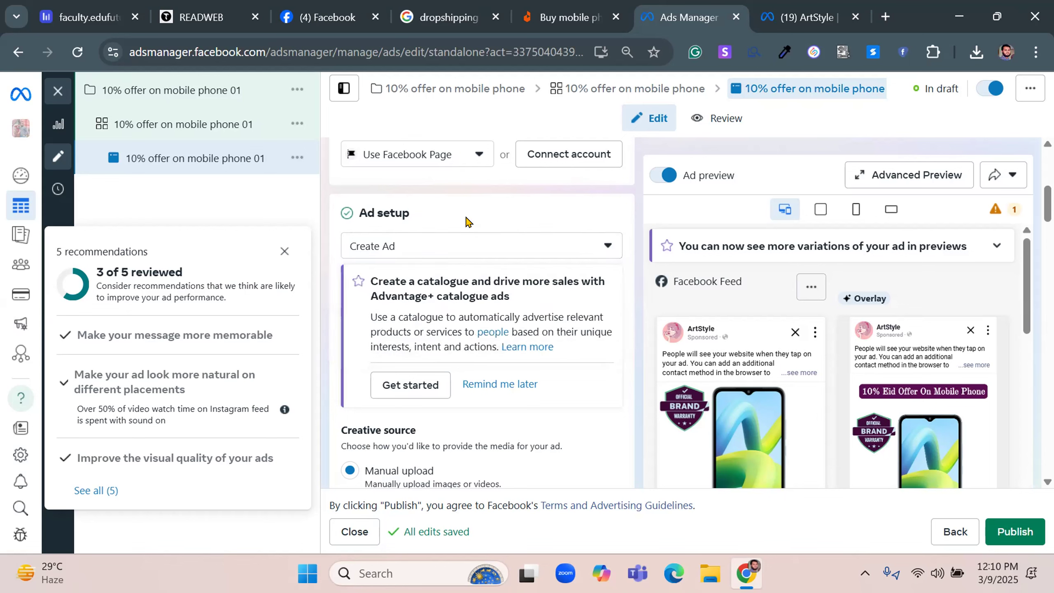
scroll(467, 222, down, 3)
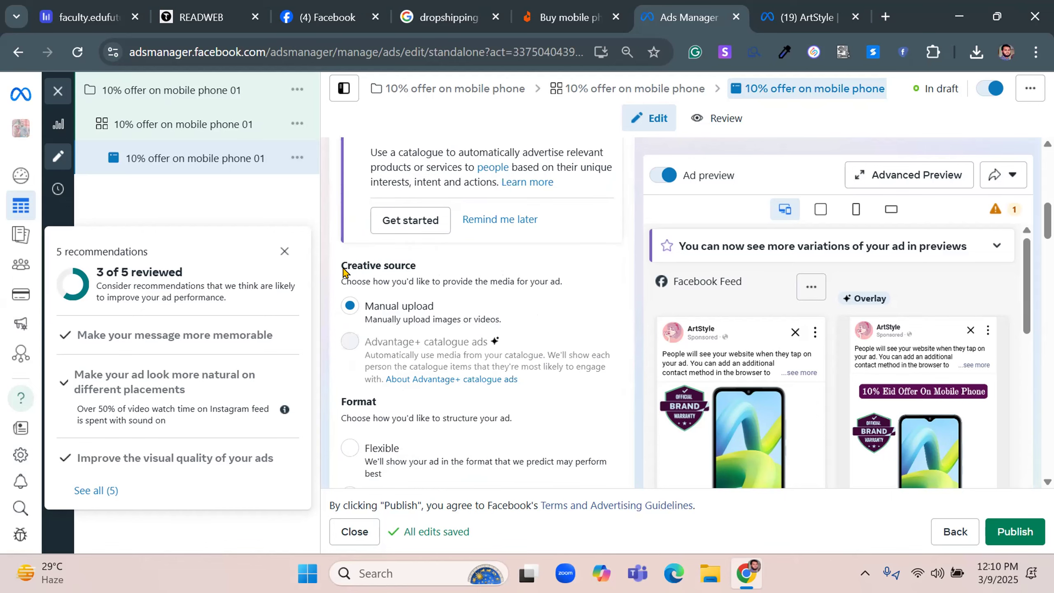
scroll(488, 311, down, 5)
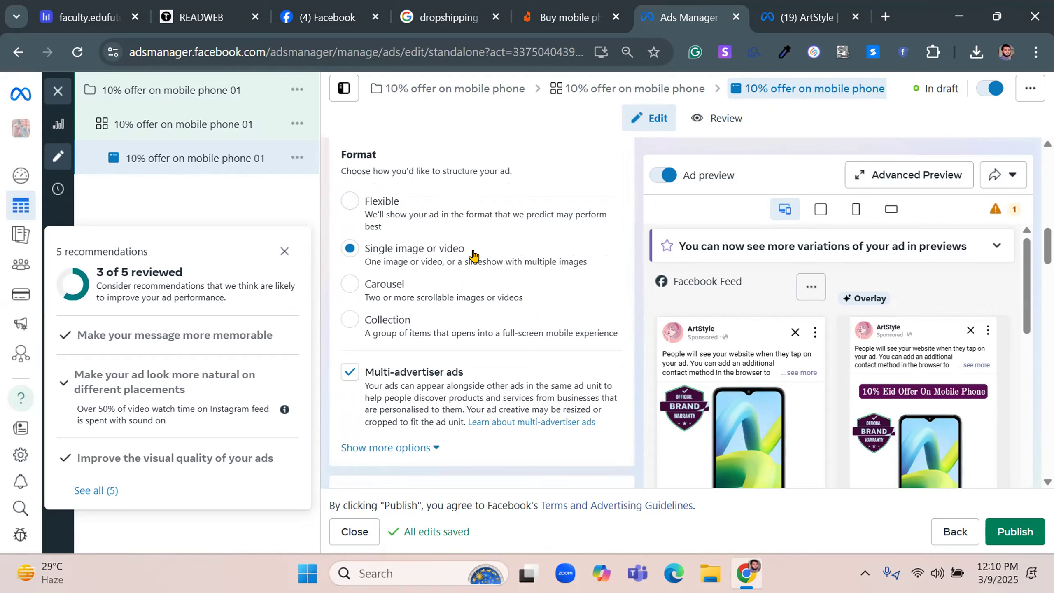
click(435, 276)
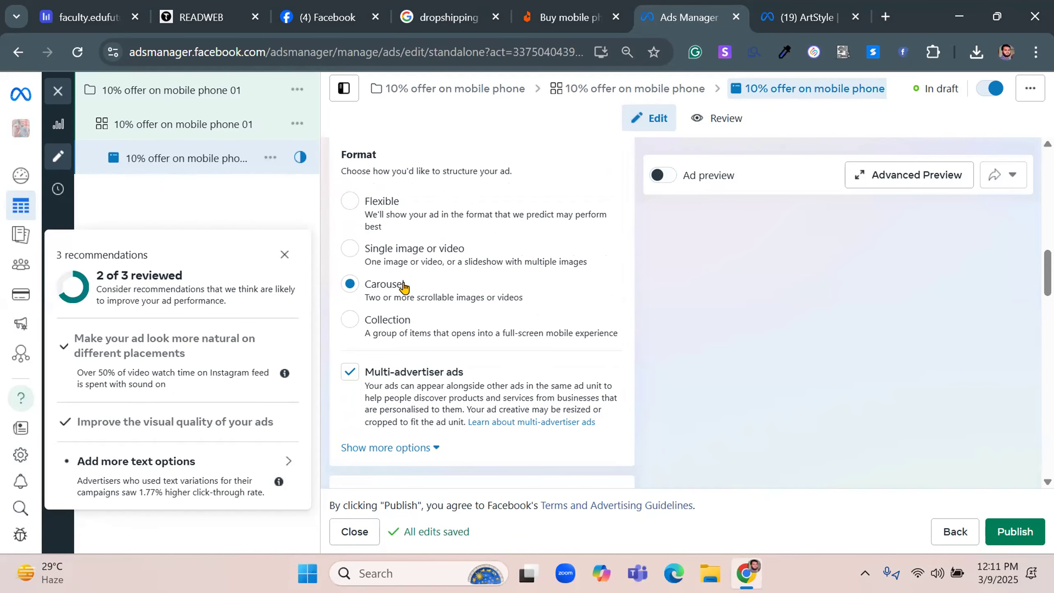
Search Google Images for "carousel post facebook" and look at the example carousel ads
drag(405, 288, 363, 284)
right_click(369, 293)
click(388, 308)
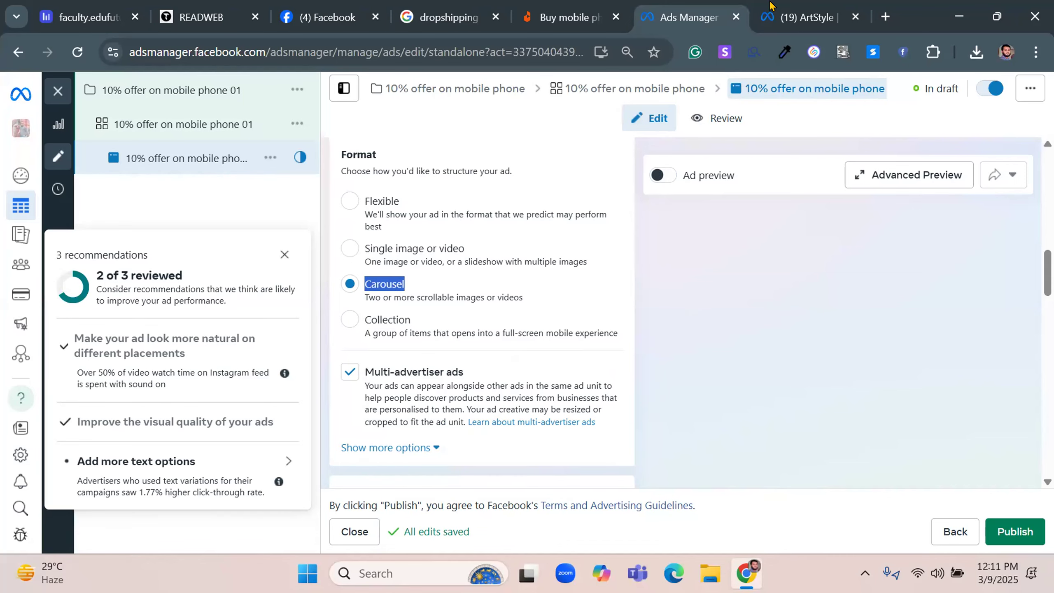
click(449, 17)
click(351, 104)
key(ctrl+a)
key(ctrl+v)
click(338, 144)
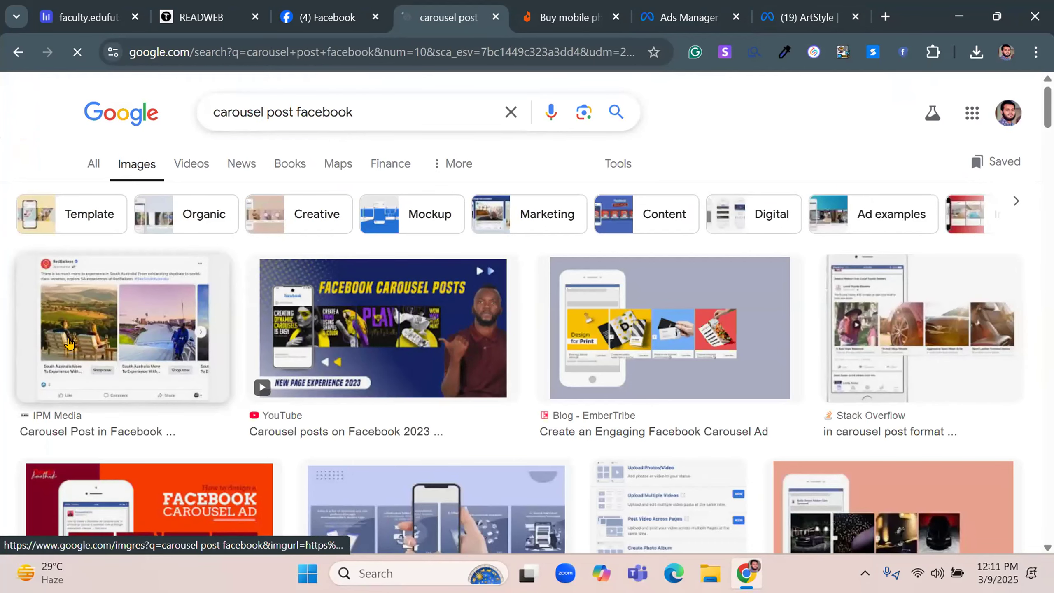
mouse_move(68, 343)
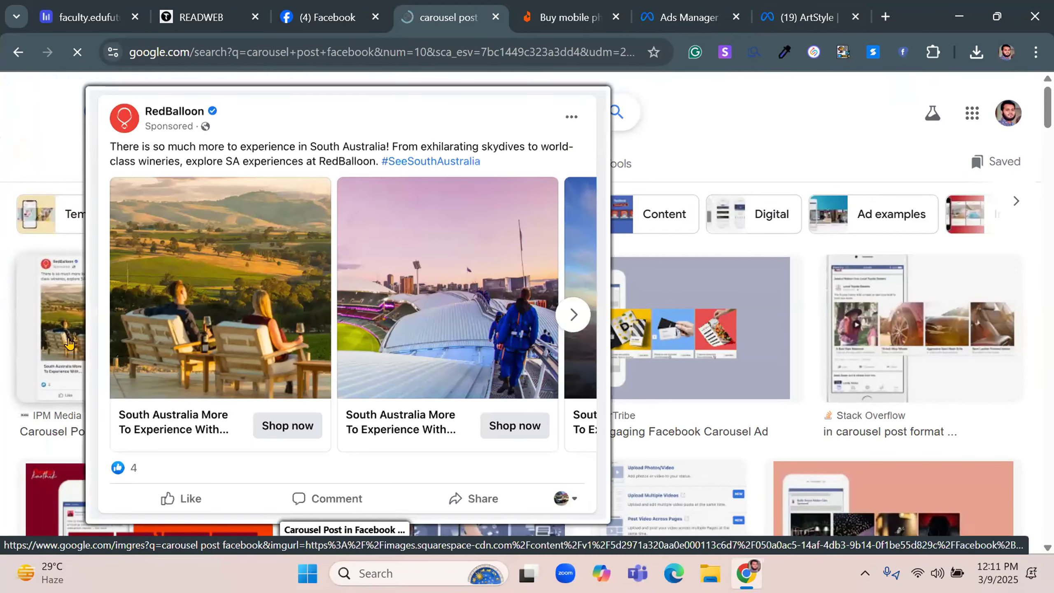
mouse_move(151, 348)
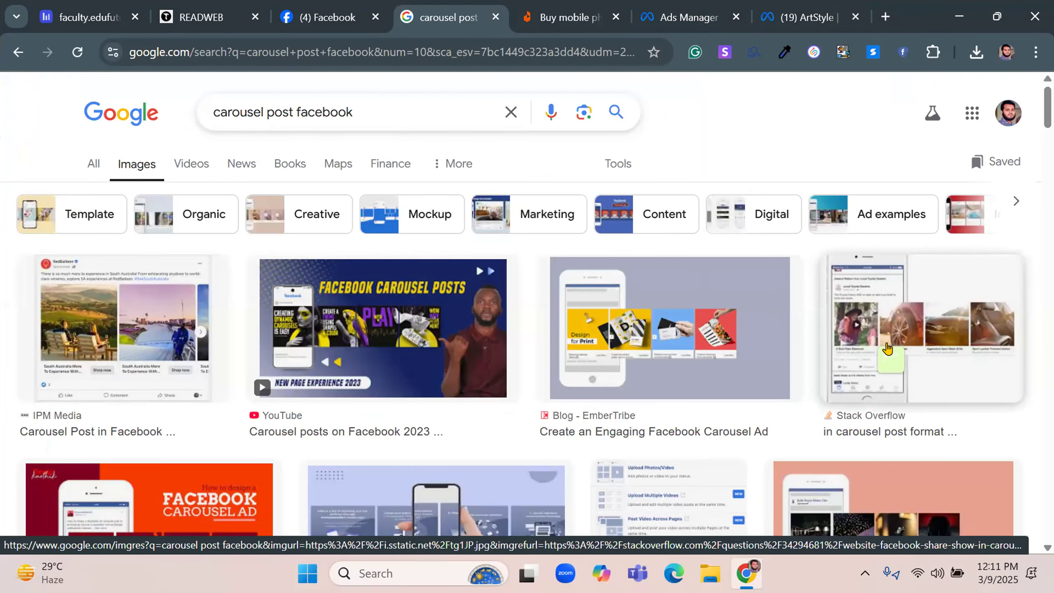
mouse_move(880, 341)
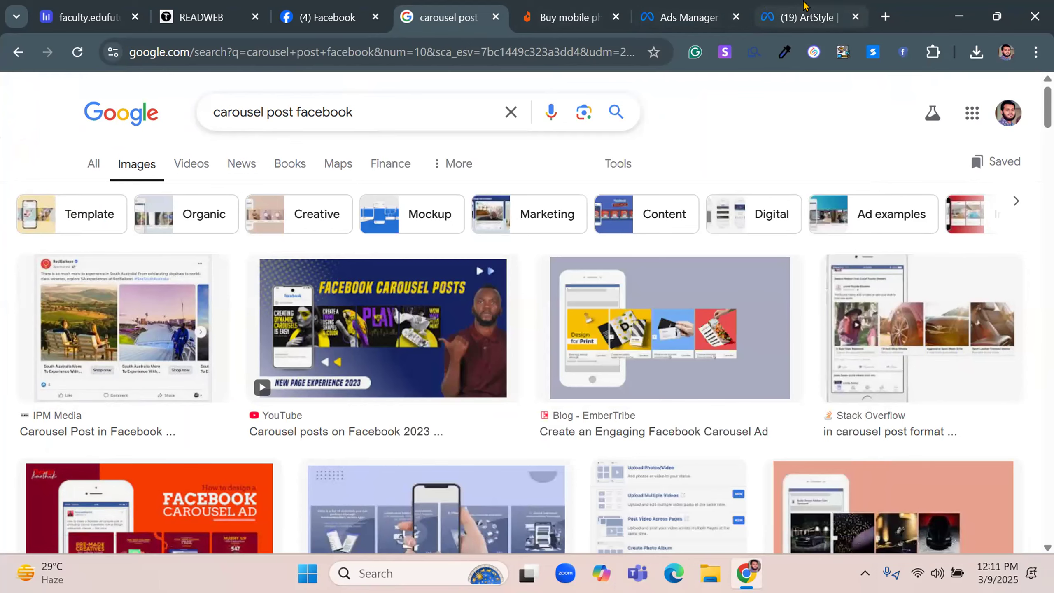
Close the ArtStyle page, return to Ads Manager and set the ad's format to Collection
click(855, 17)
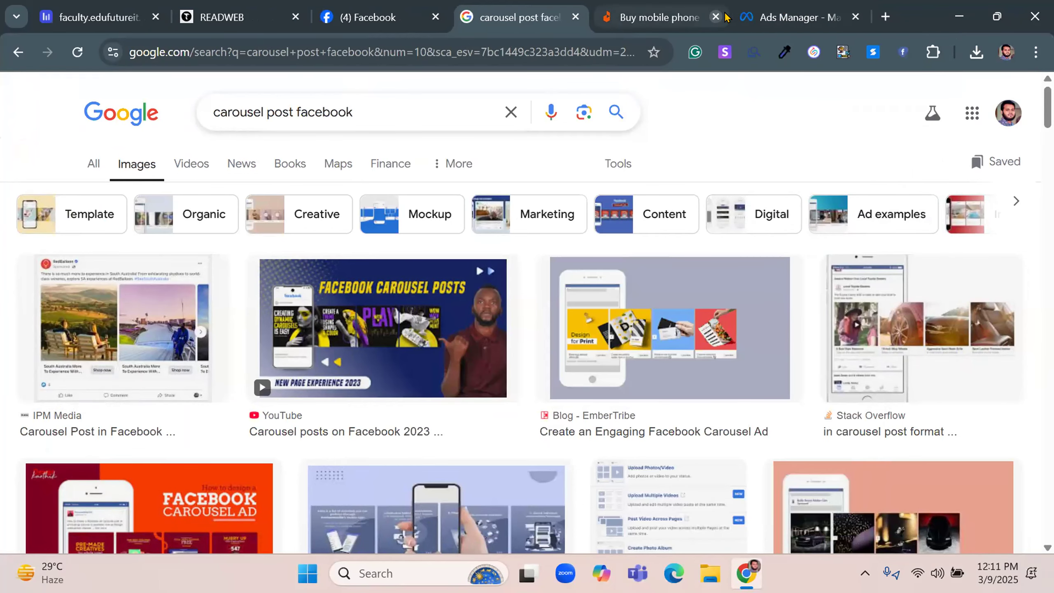
click(789, 9)
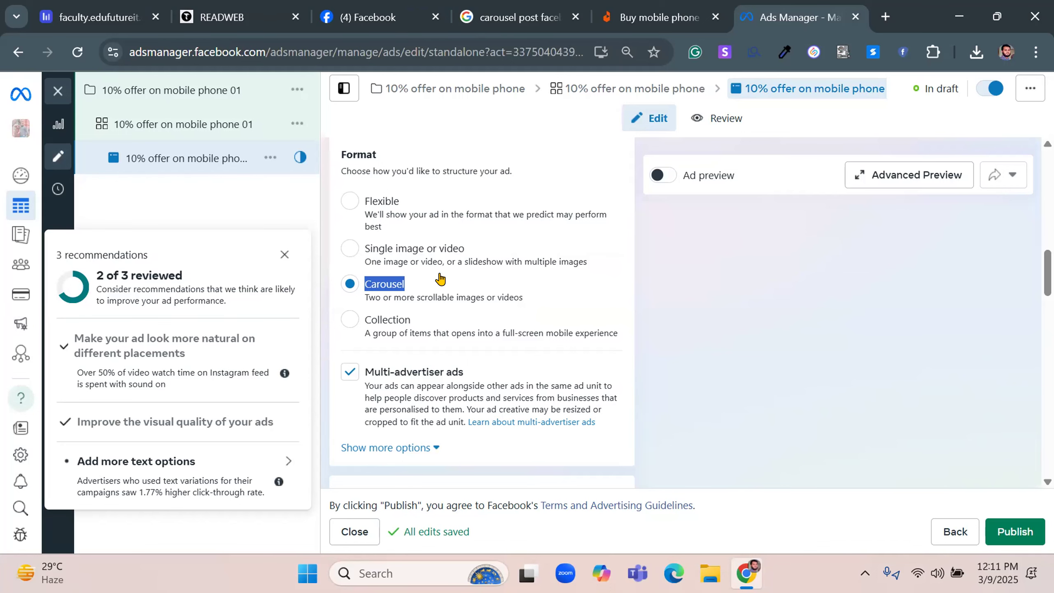
click(378, 320)
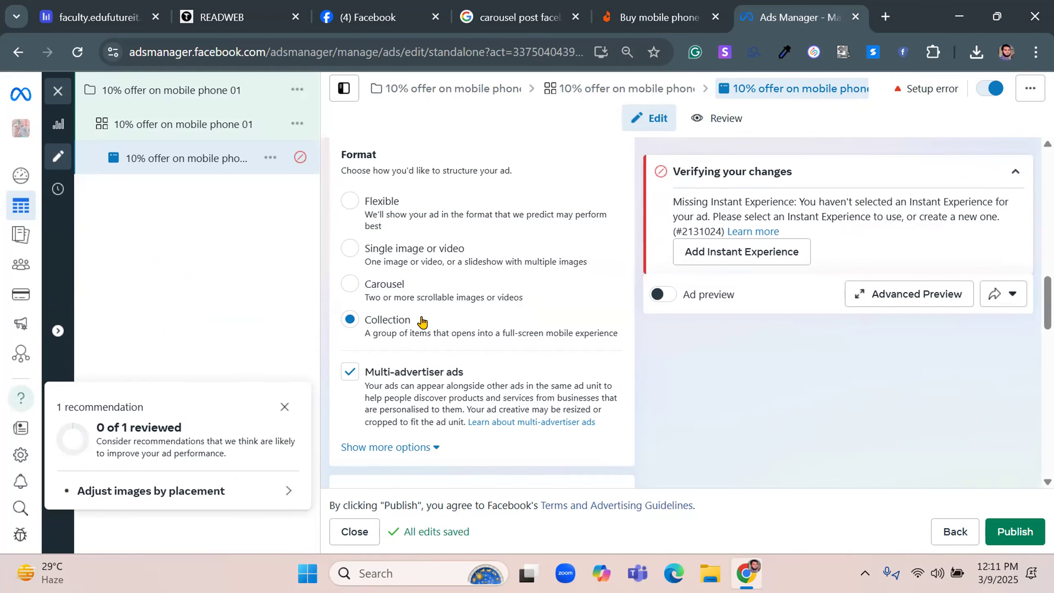
Search Google Images for "collection post facebook" and look at the example collection ads
drag(419, 322, 365, 323)
right_click(386, 330)
click(410, 345)
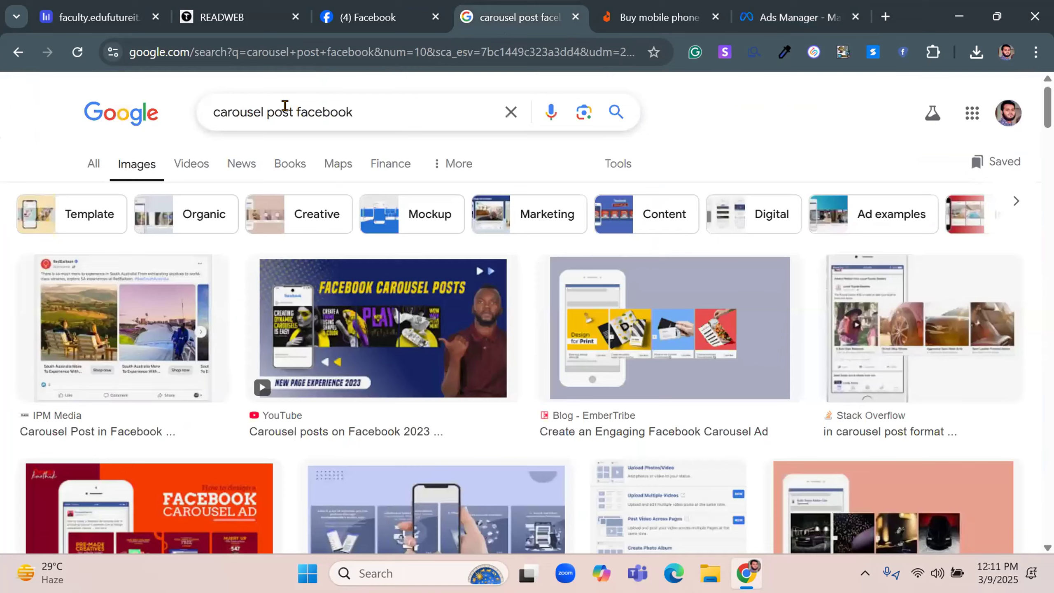
double_click(241, 107)
right_click(247, 113)
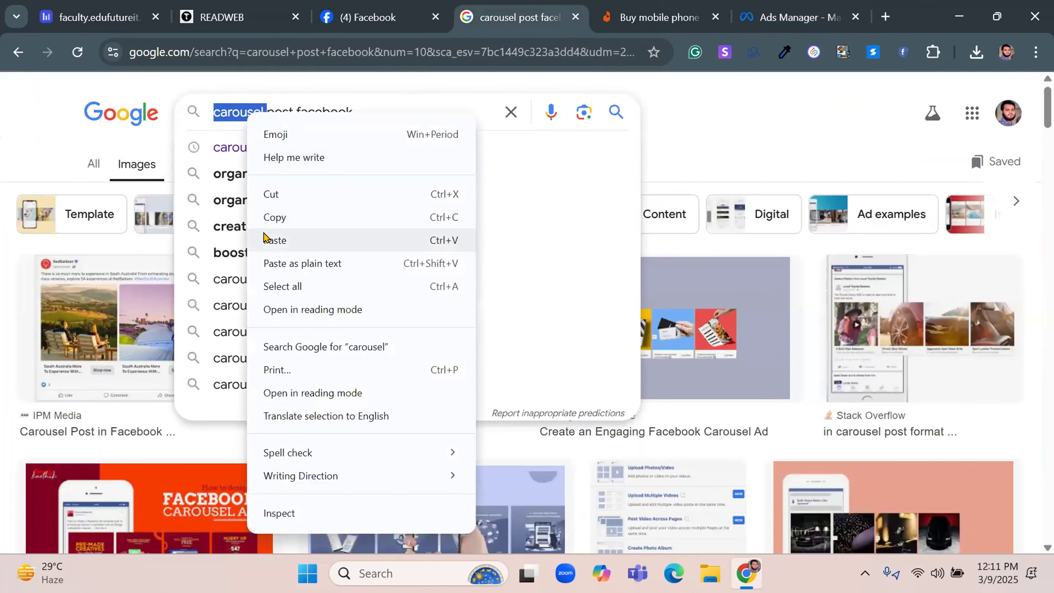
click(268, 237)
click(281, 148)
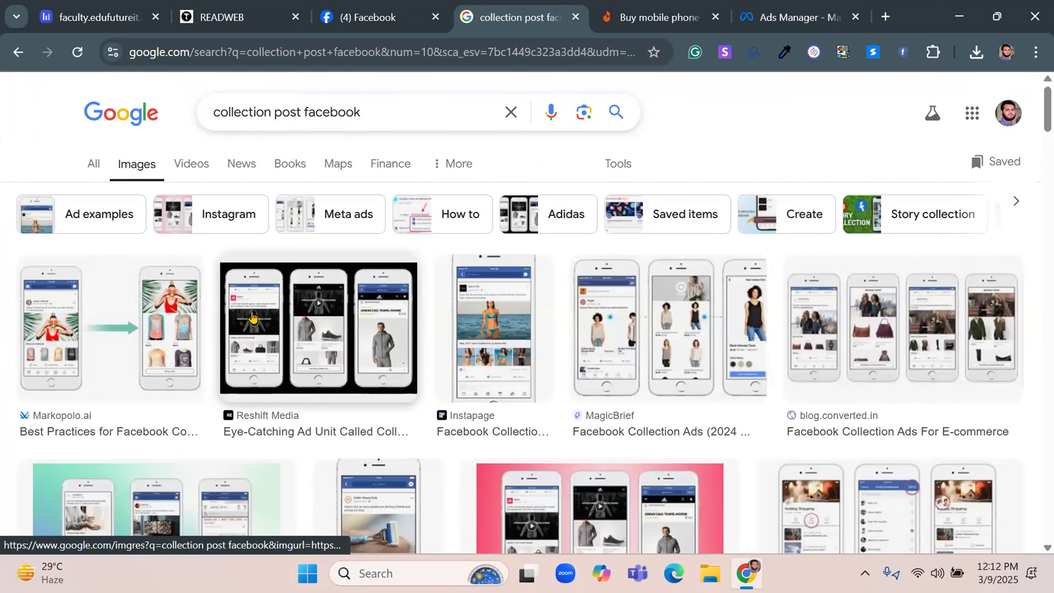
mouse_move(255, 319)
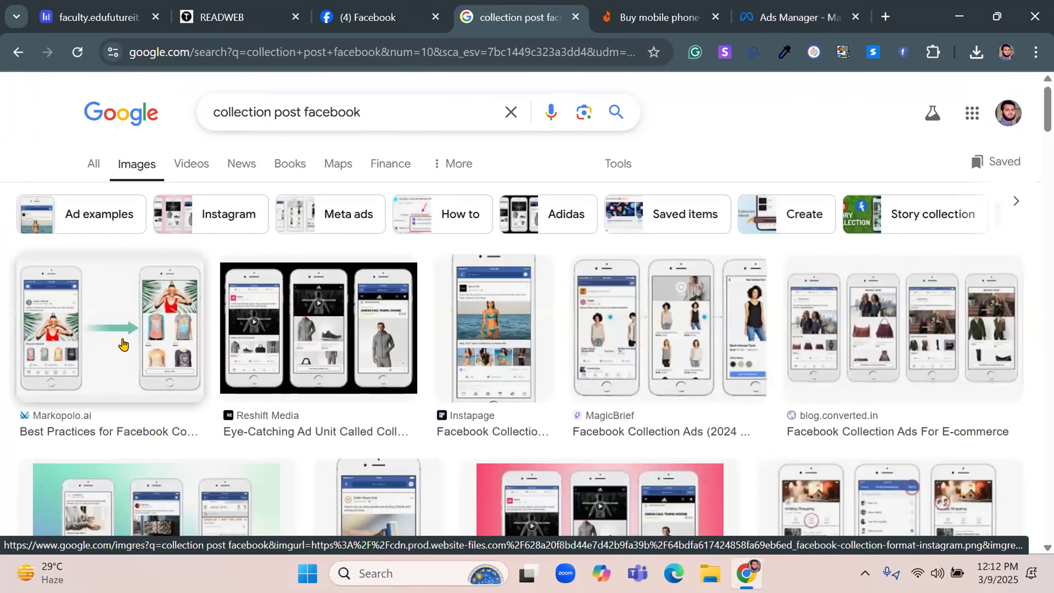
mouse_move(107, 353)
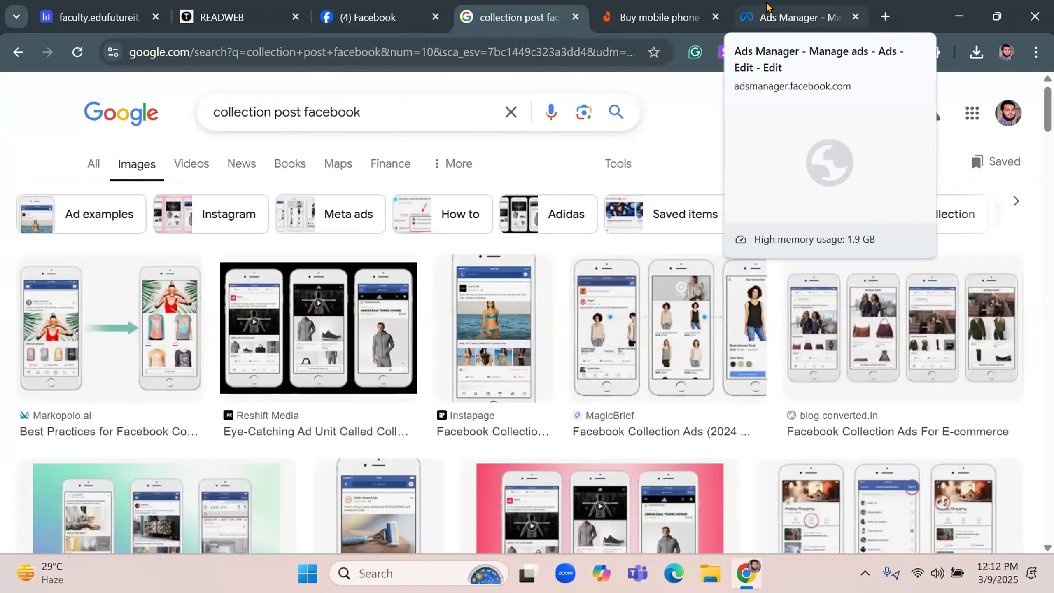
Return to Ads Manager, set the ad's format to Single image or video, and show the additional ad setup options
click(767, 5)
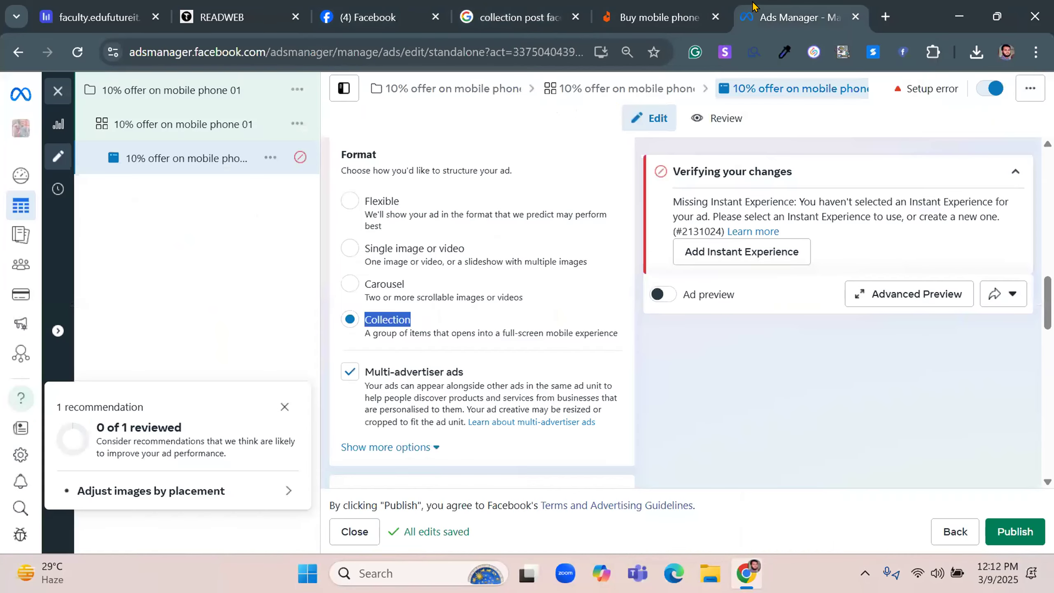
click(351, 249)
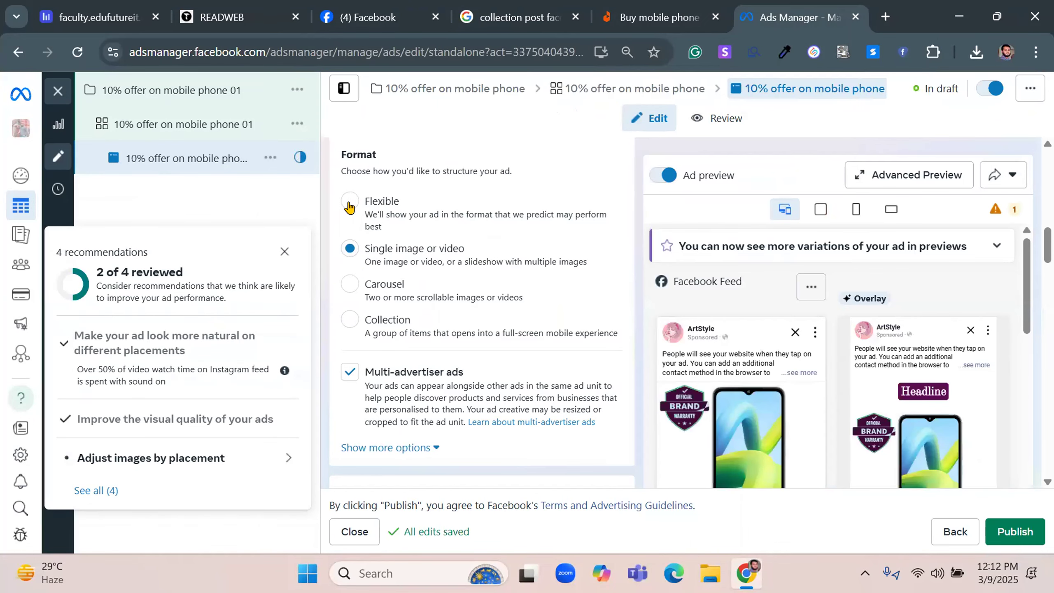
click(284, 251)
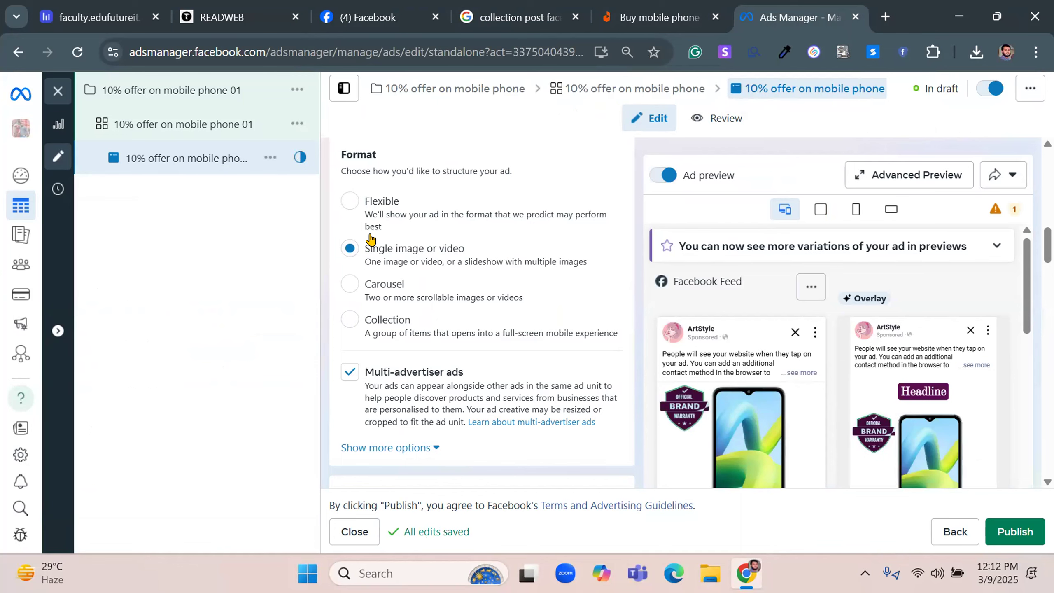
scroll(370, 240, down, 4)
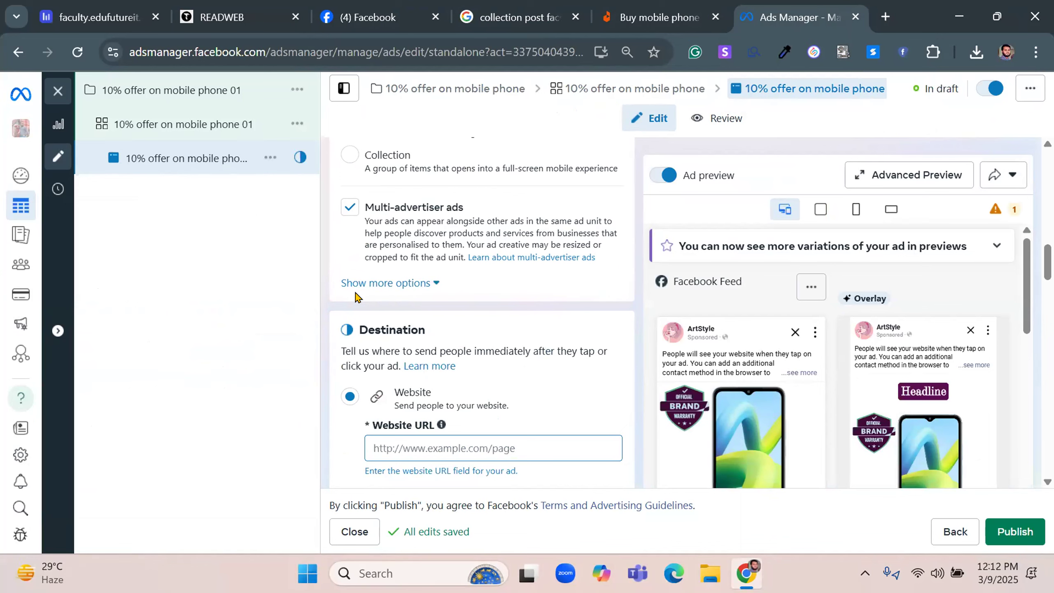
click(365, 282)
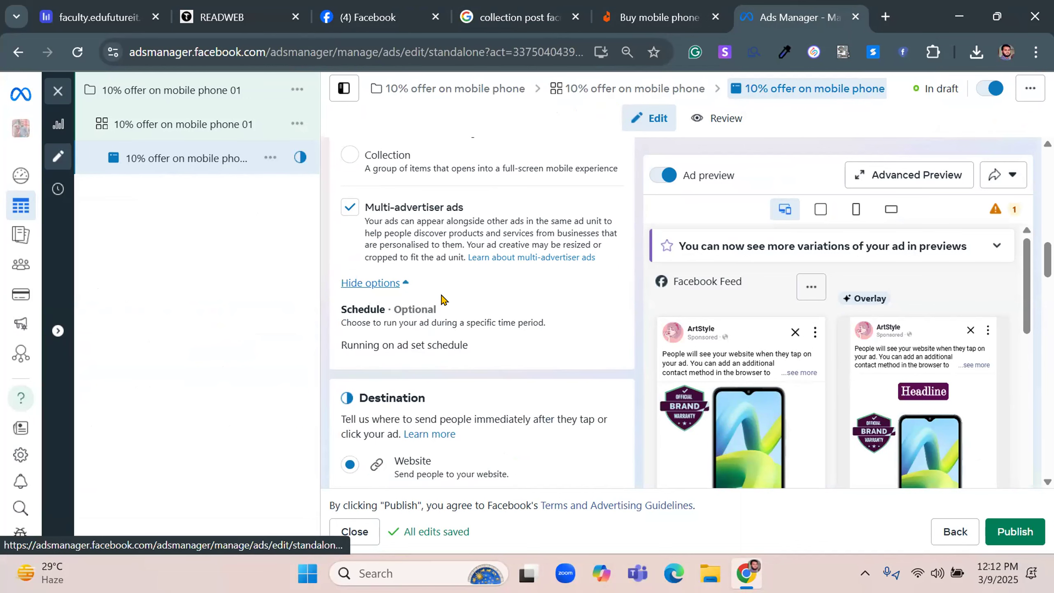
Copy the address of the Daraz mobile phone results page into the ad's Website URL
scroll(443, 298, down, 4)
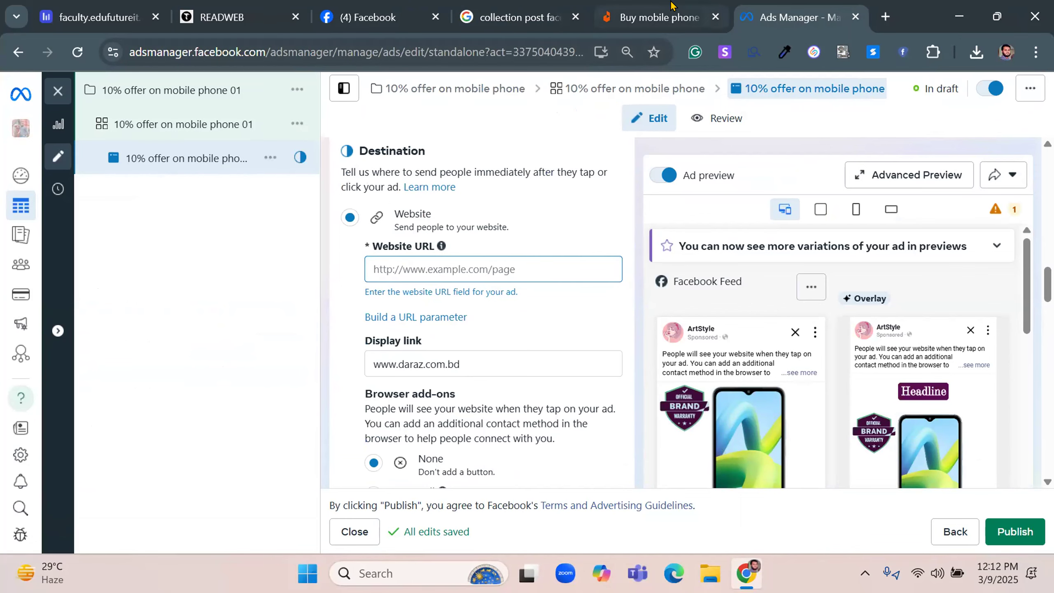
click(656, 16)
click(277, 53)
right_click(281, 55)
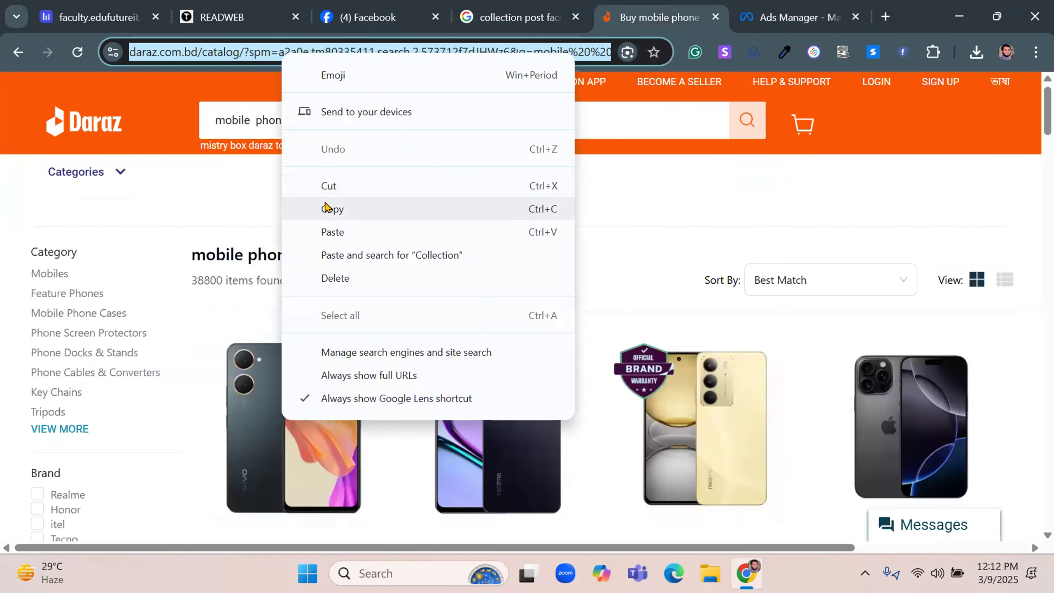
click(327, 205)
click(745, 12)
click(425, 266)
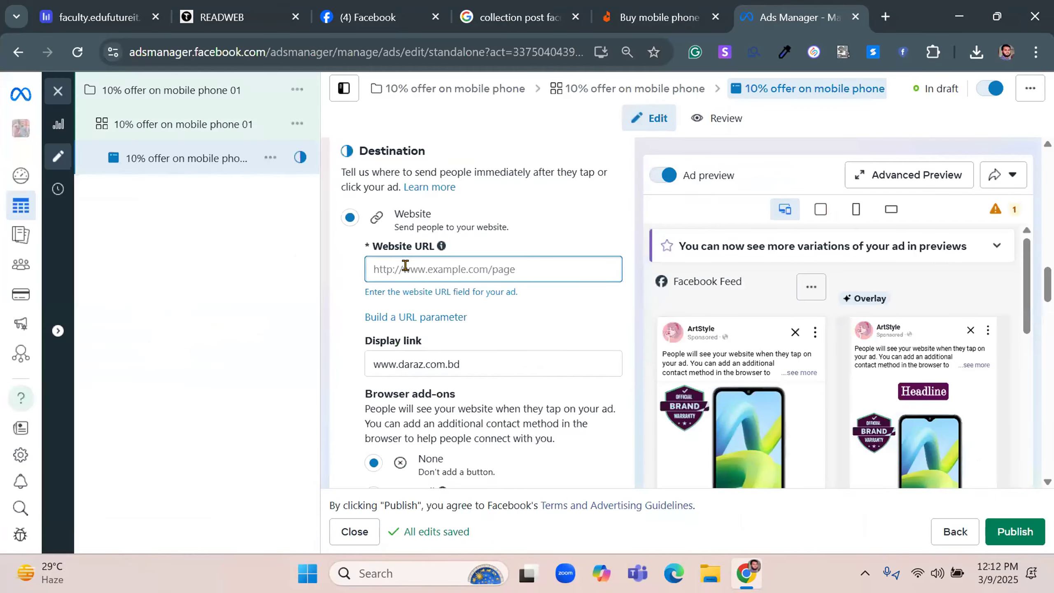
right_click(440, 277)
click(437, 366)
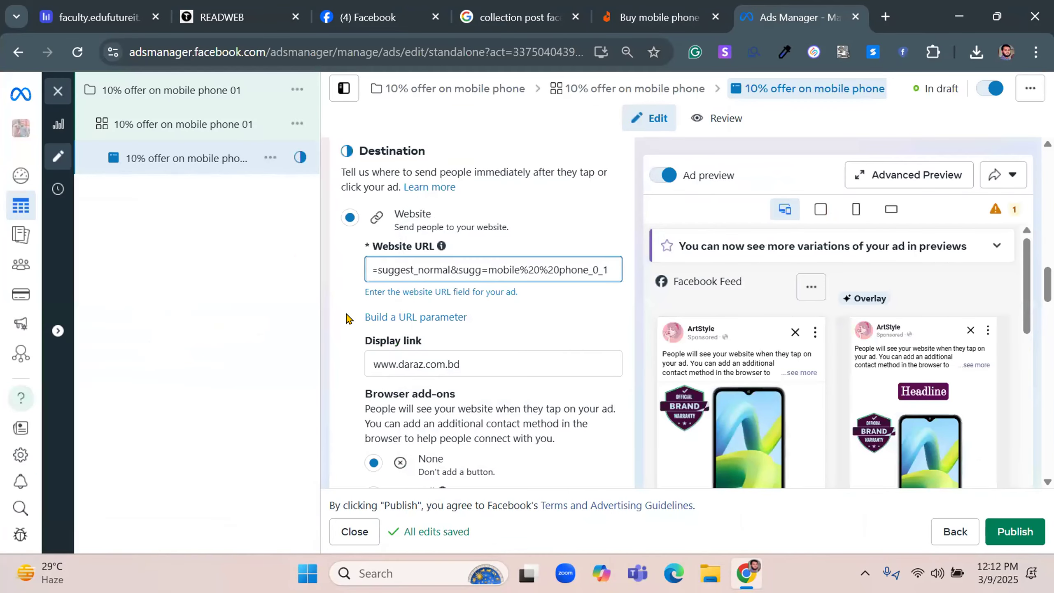
Review the destination's browser add-ons and the ad creative's media placements and primary text
scroll(374, 290, down, 3)
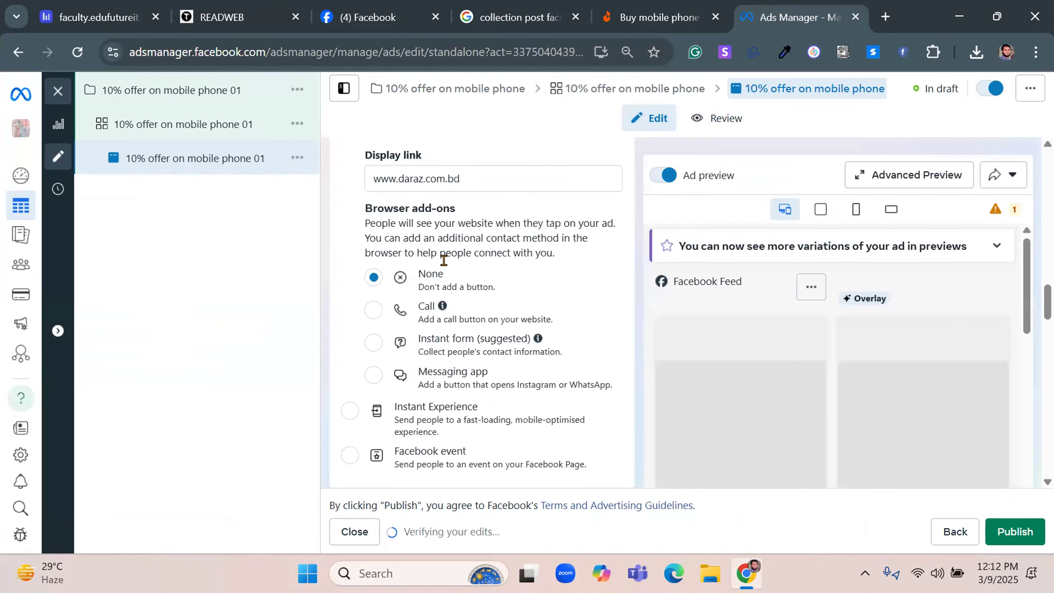
scroll(369, 308, down, 4)
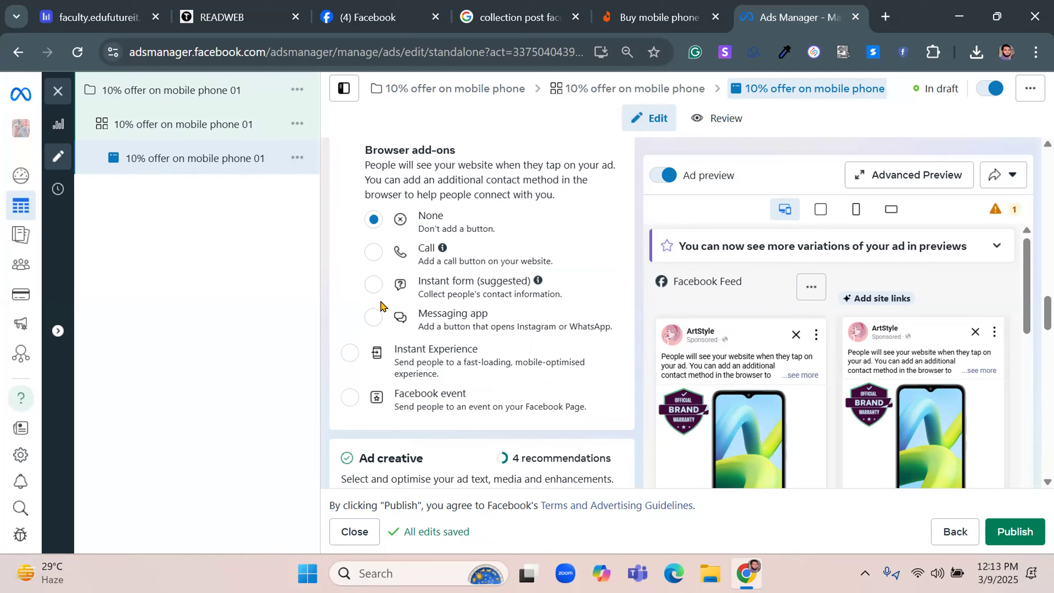
scroll(382, 308, up, 3)
scroll(382, 344, down, 6)
scroll(359, 291, down, 3)
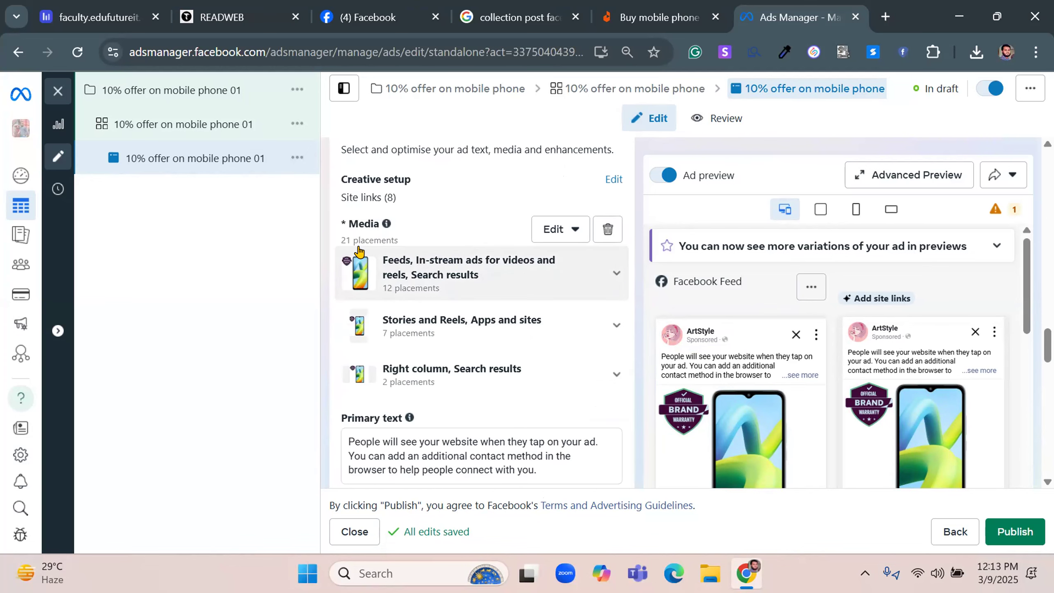
scroll(333, 261, up, 2)
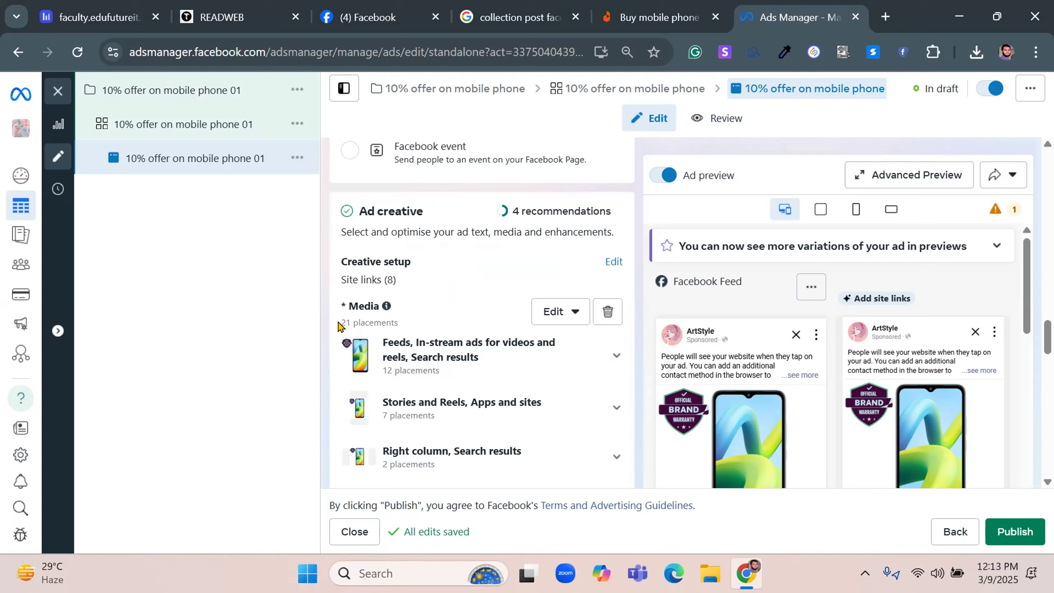
Replace the ad's media with the 1024 × 1024 pink portrait illustration from the account images and continue to cropping
click(563, 316)
click(536, 349)
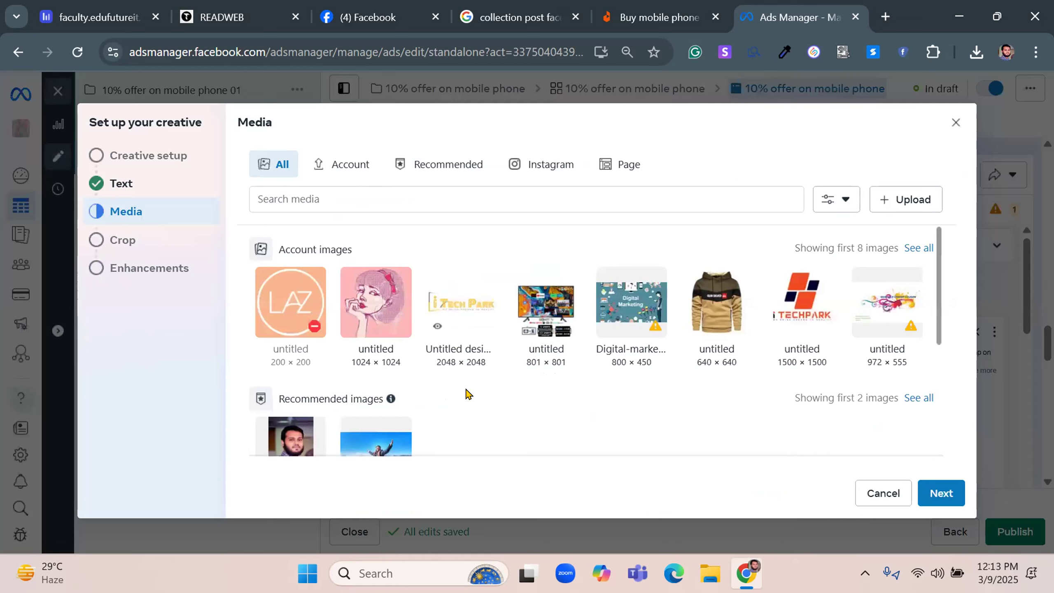
scroll(606, 377, down, 5)
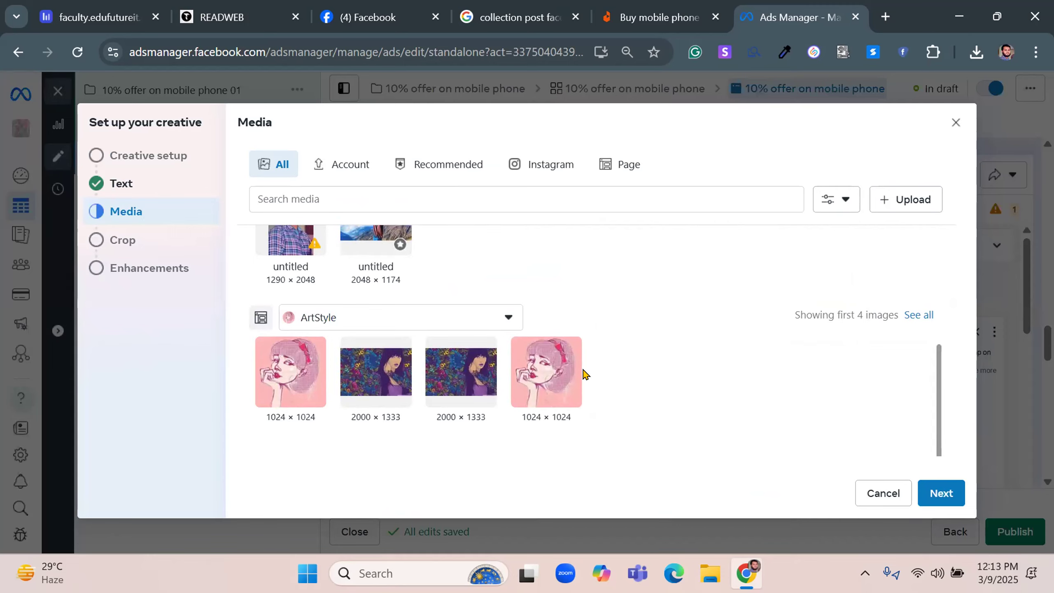
scroll(584, 373, up, 5)
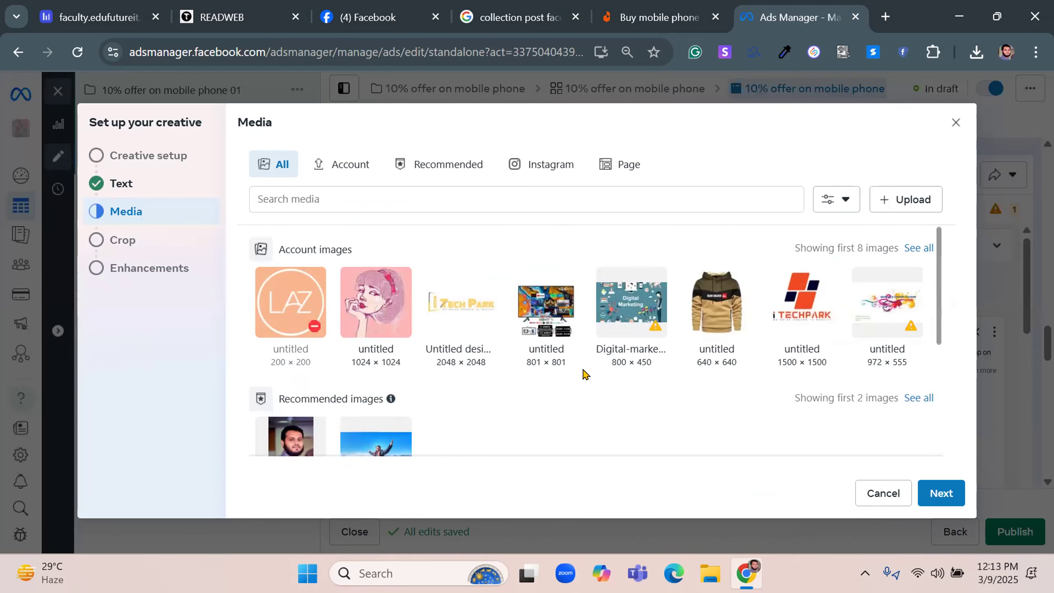
scroll(583, 373, down, 5)
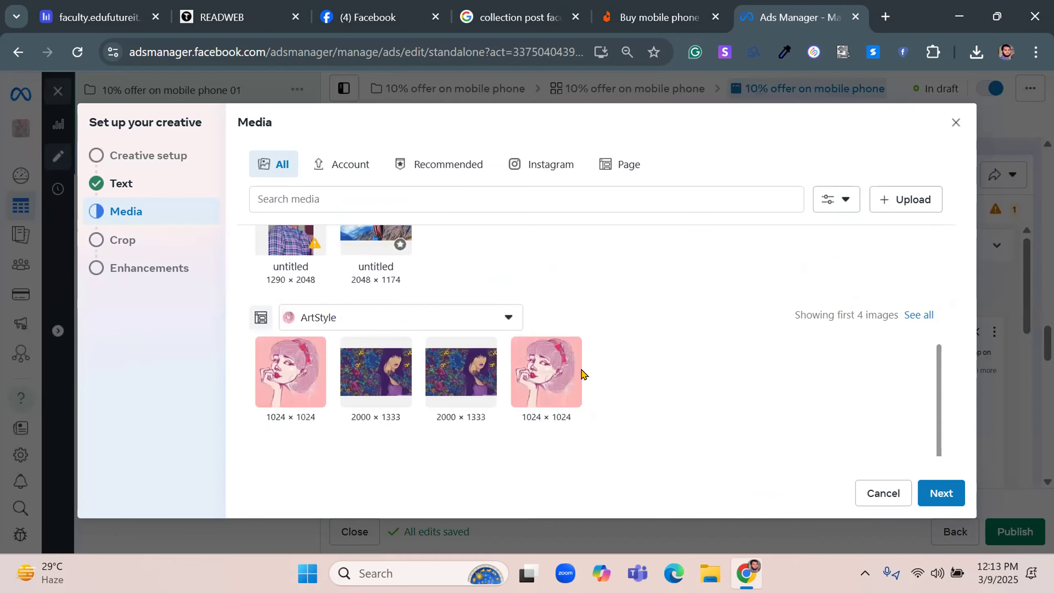
click(481, 324)
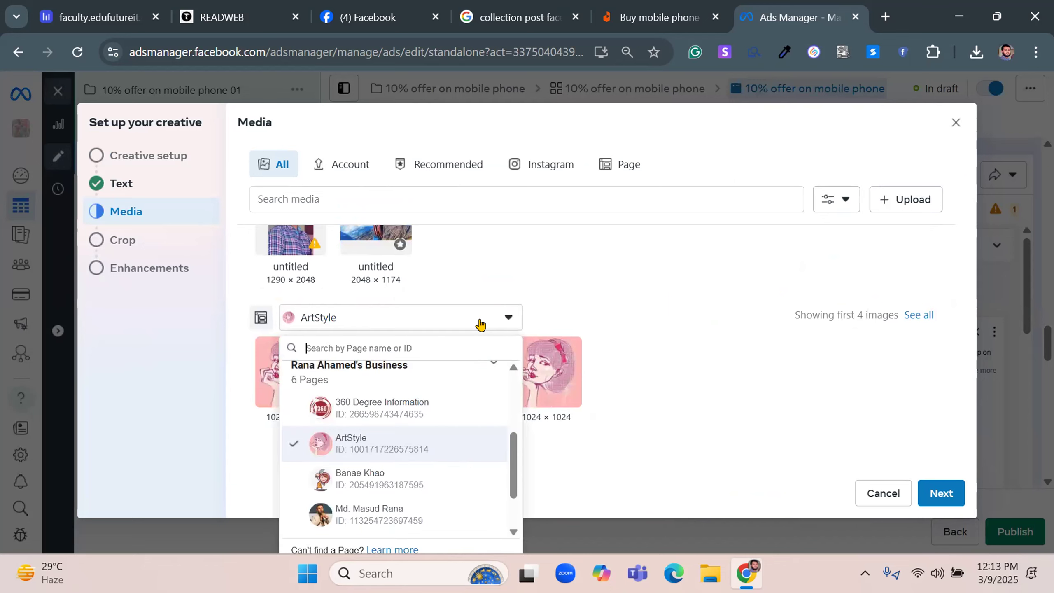
click(625, 324)
scroll(625, 325, up, 5)
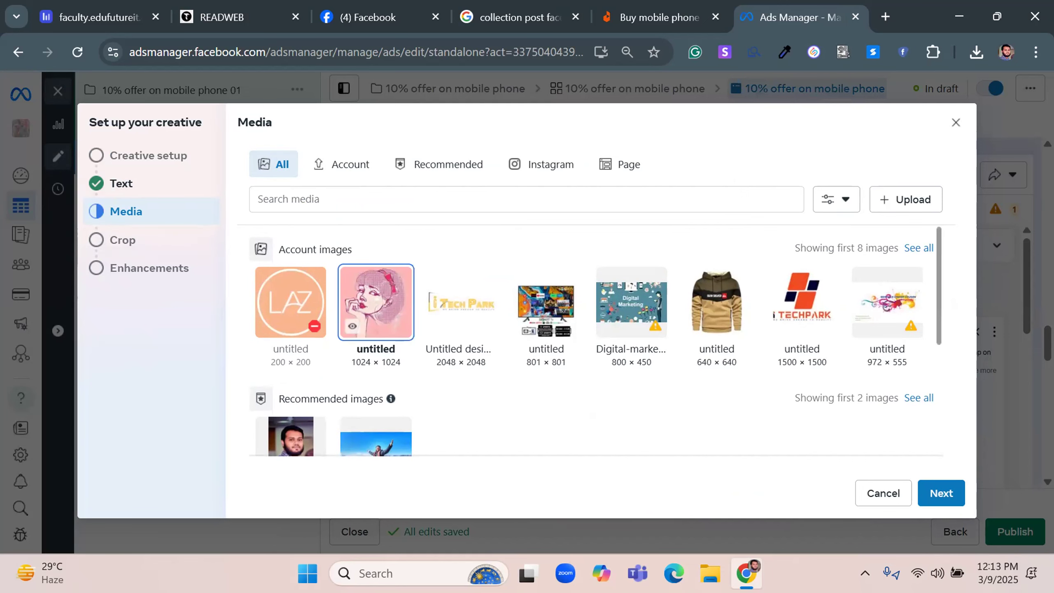
click(938, 493)
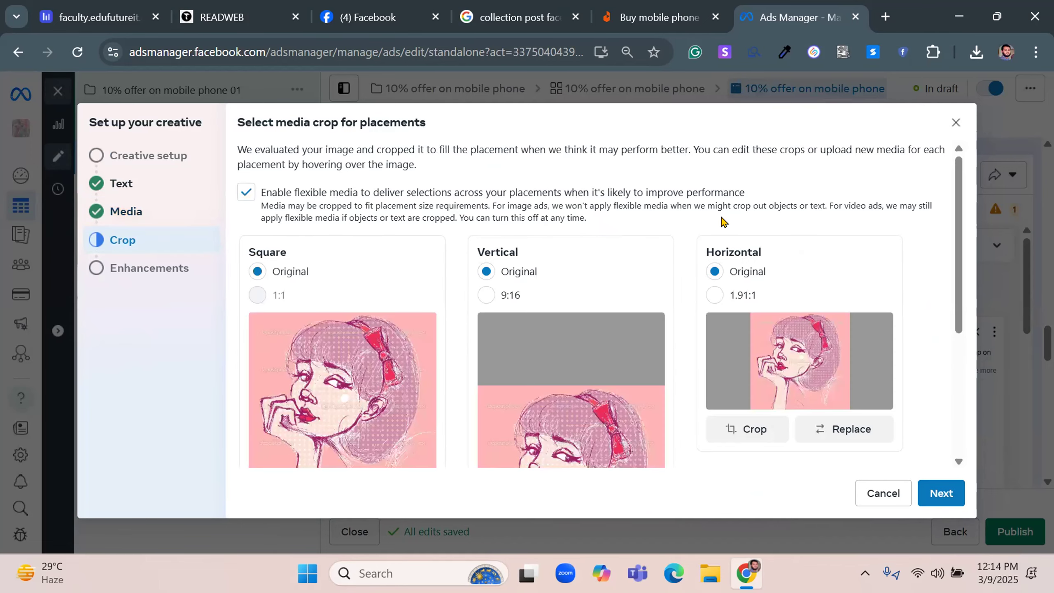
Accept the original crops for the square, vertical and horizontal placements and continue to the creative enhancements
scroll(600, 216, down, 5)
scroll(602, 216, up, 5)
scroll(455, 168, down, 5)
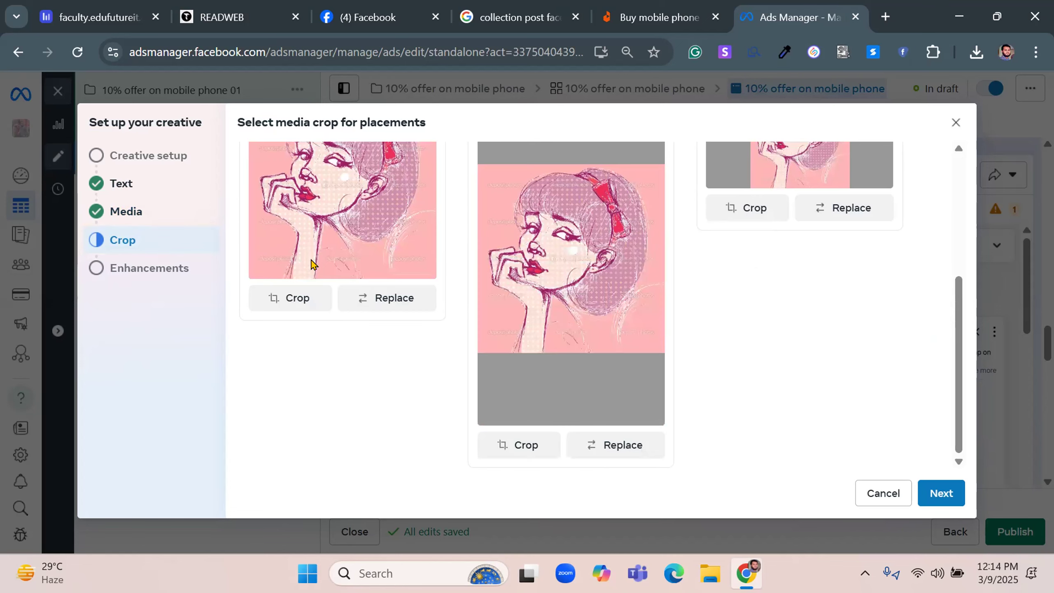
click(932, 495)
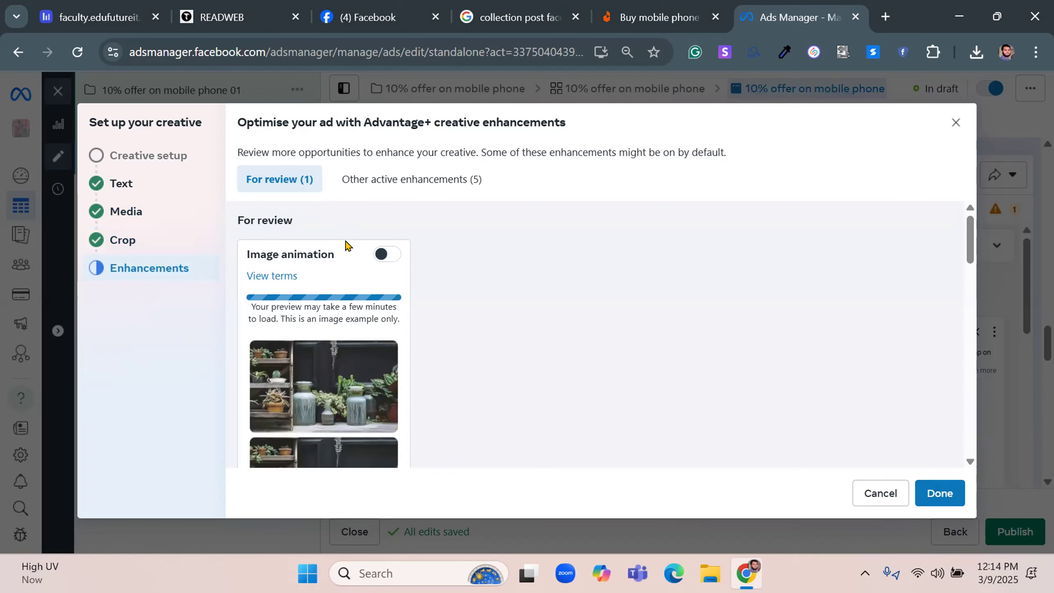
Look through the Advantage+ creative enhancements and turn on Image animation
scroll(341, 285, down, 3)
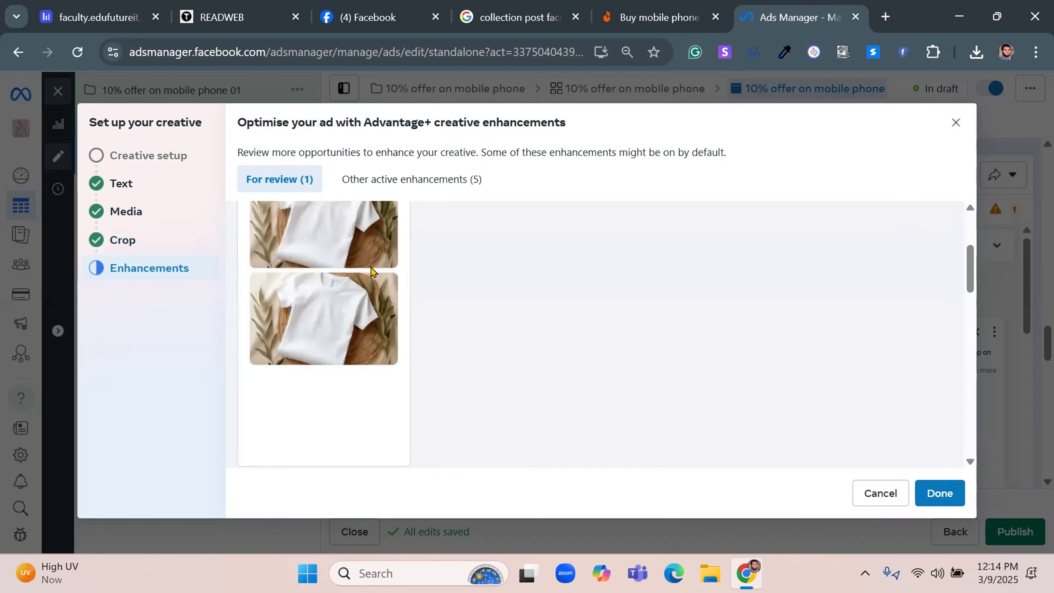
scroll(417, 254, down, 4)
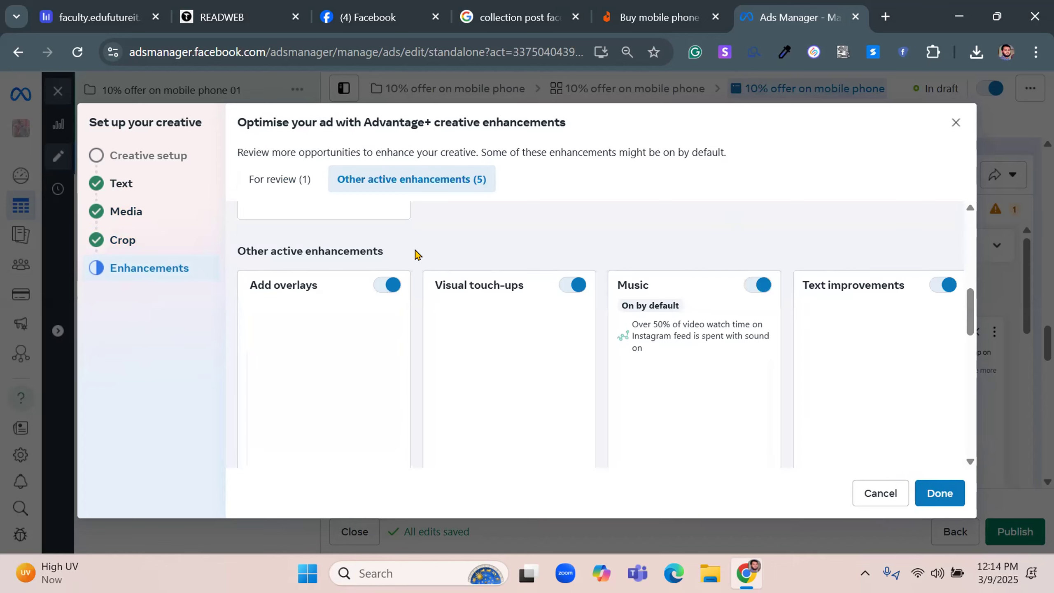
scroll(416, 254, up, 4)
scroll(413, 251, up, 3)
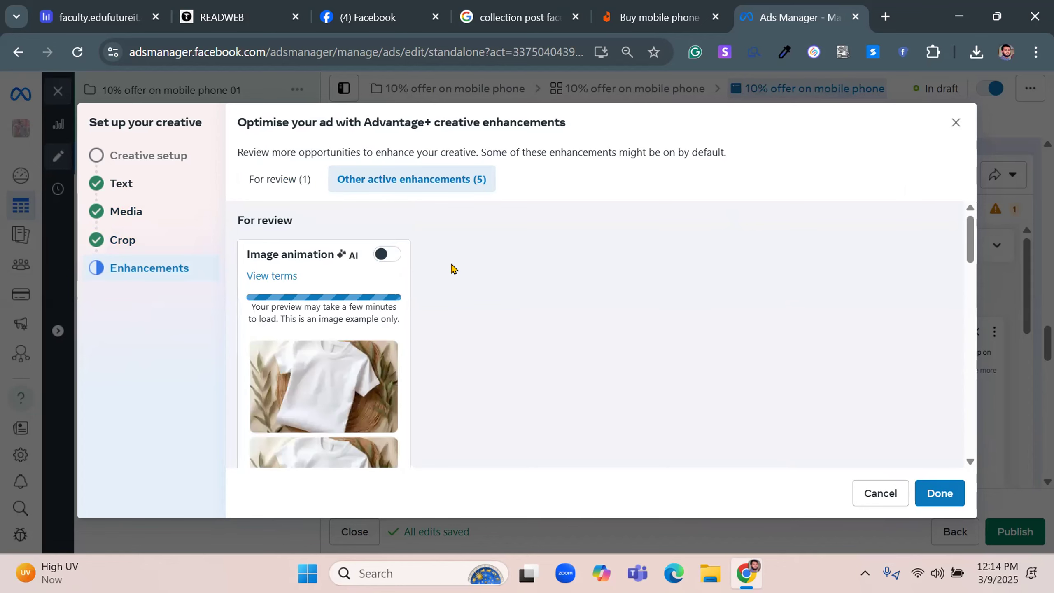
scroll(452, 266, down, 2)
scroll(453, 265, up, 2)
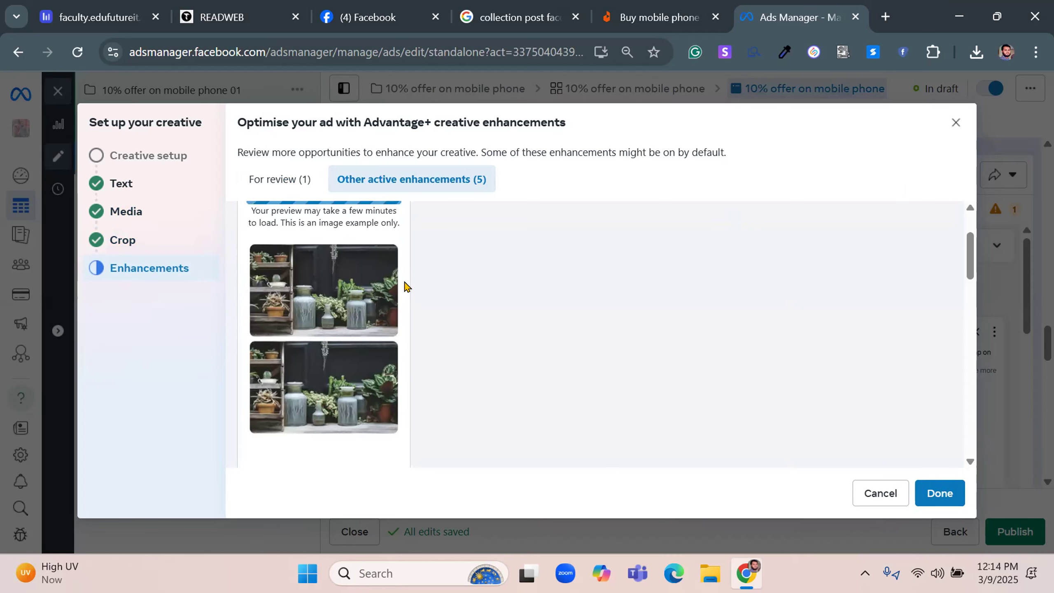
scroll(409, 288, up, 2)
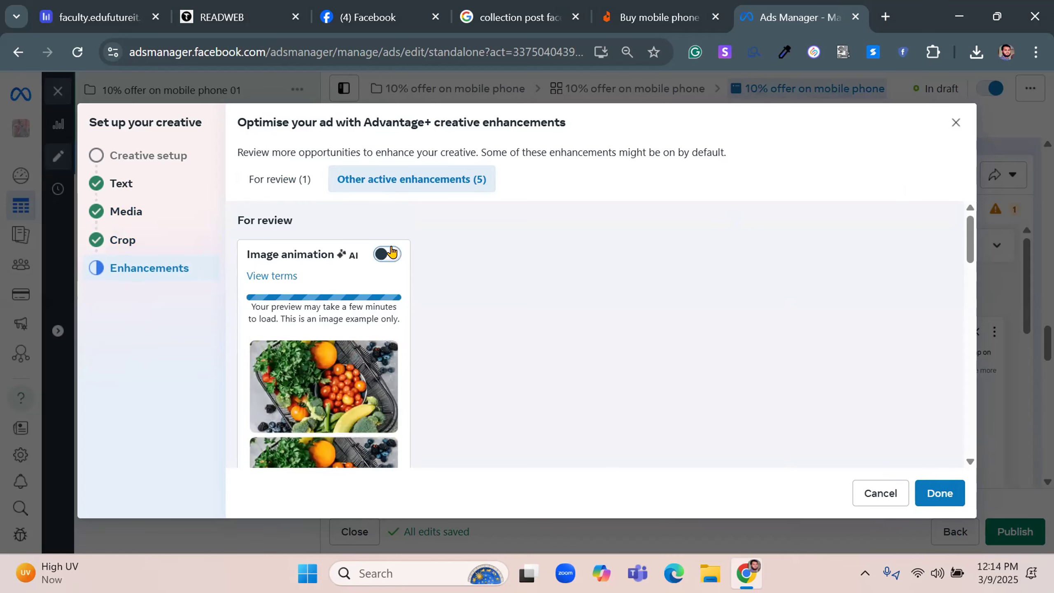
click(391, 253)
Review the overlay, visual touch-up and music previews, and turn off the Music enhancement without giving a reason
scroll(434, 264, down, 1)
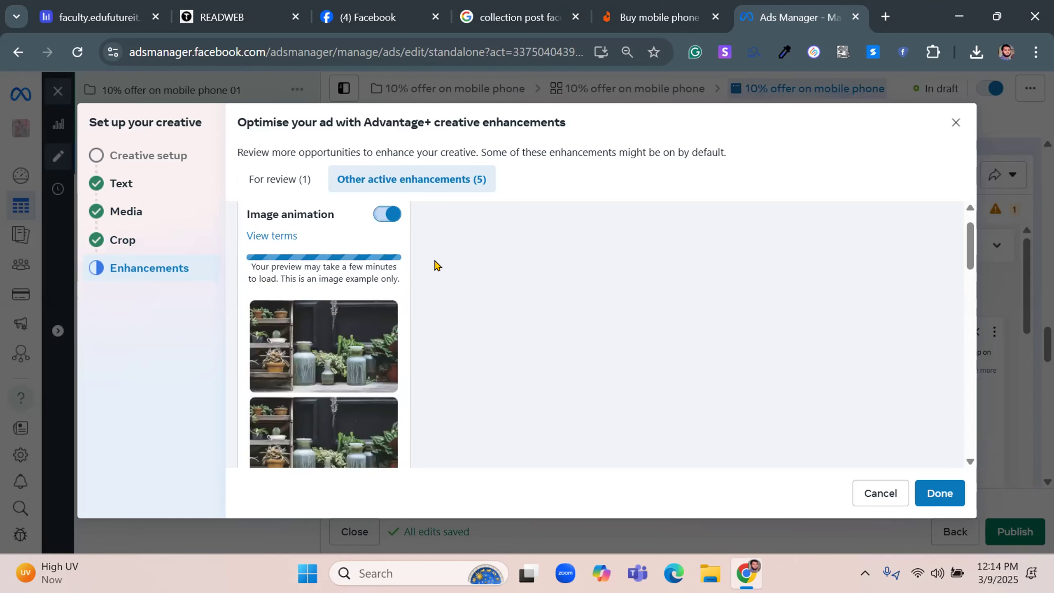
scroll(339, 245, down, 5)
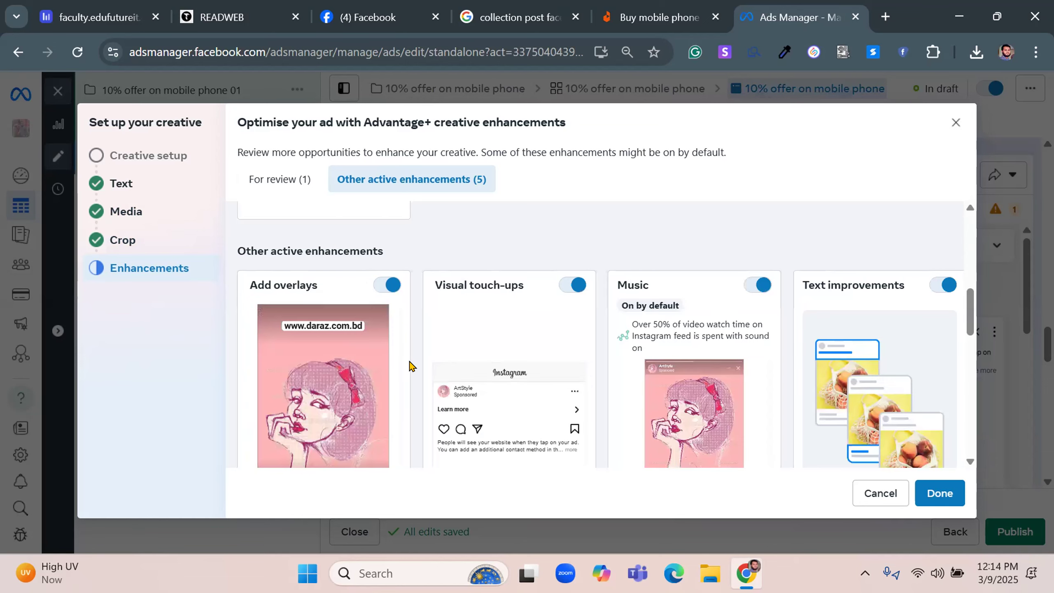
scroll(317, 329, down, 2)
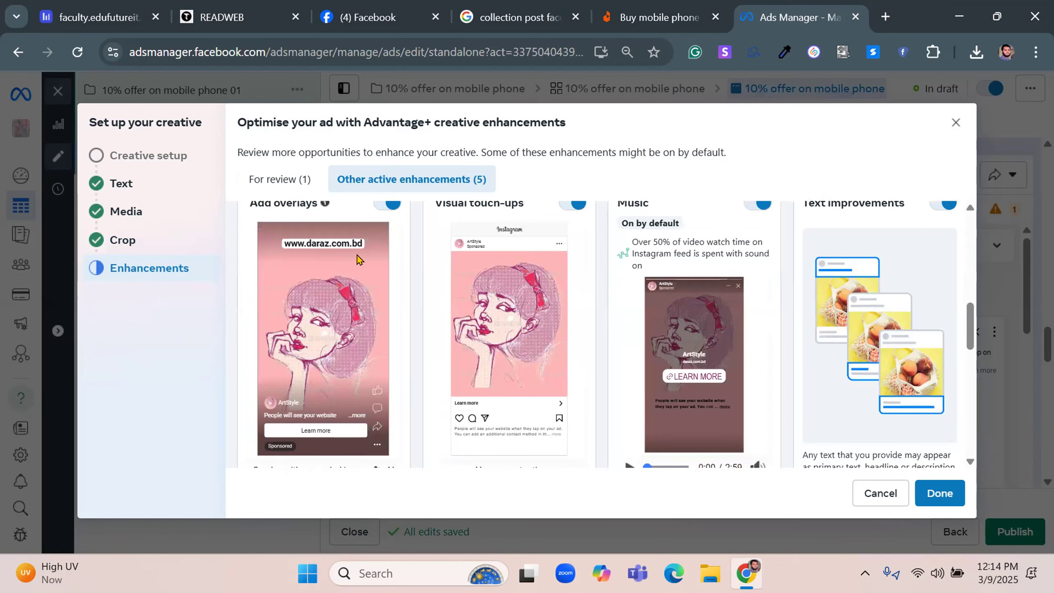
scroll(415, 272, up, 2)
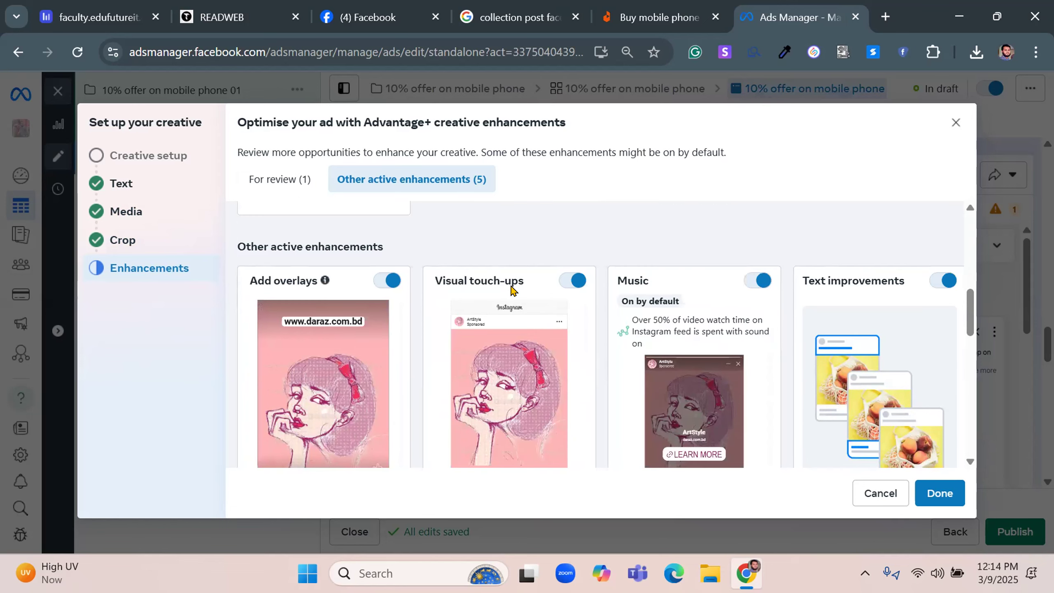
scroll(512, 293, down, 4)
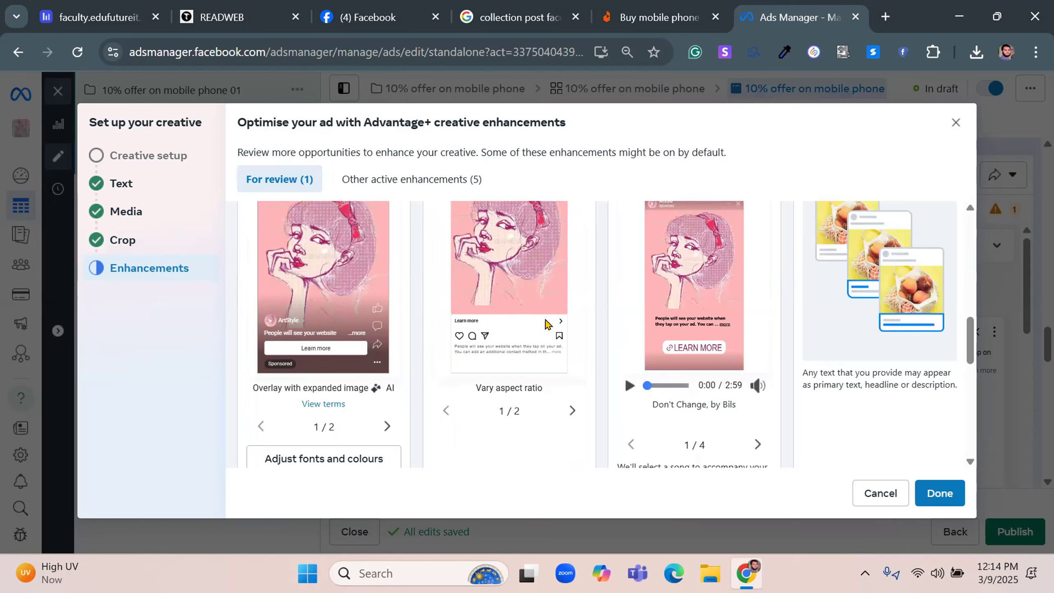
scroll(512, 312, up, 2)
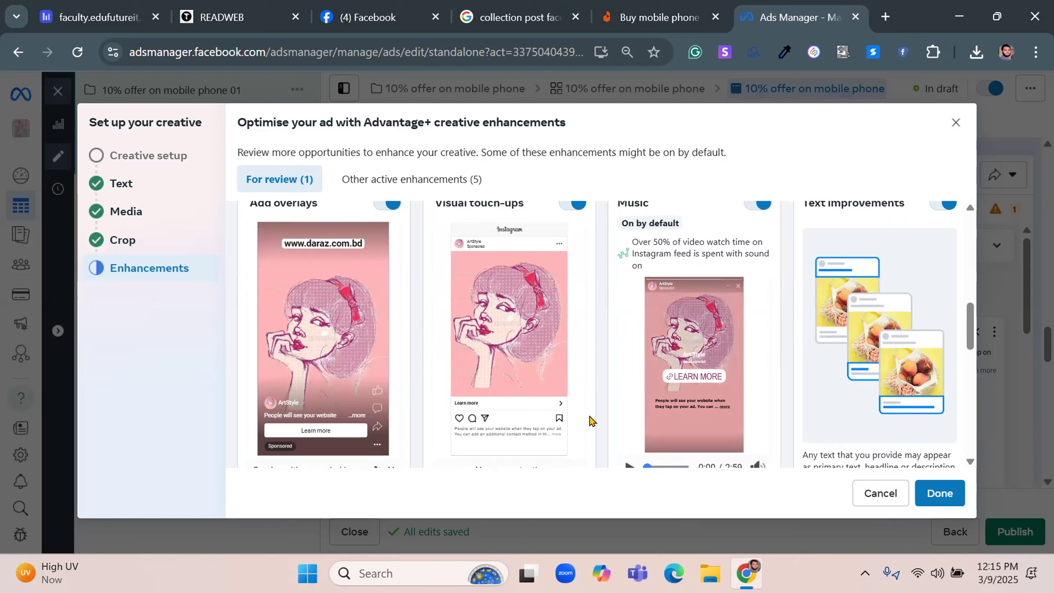
scroll(628, 341, up, 1)
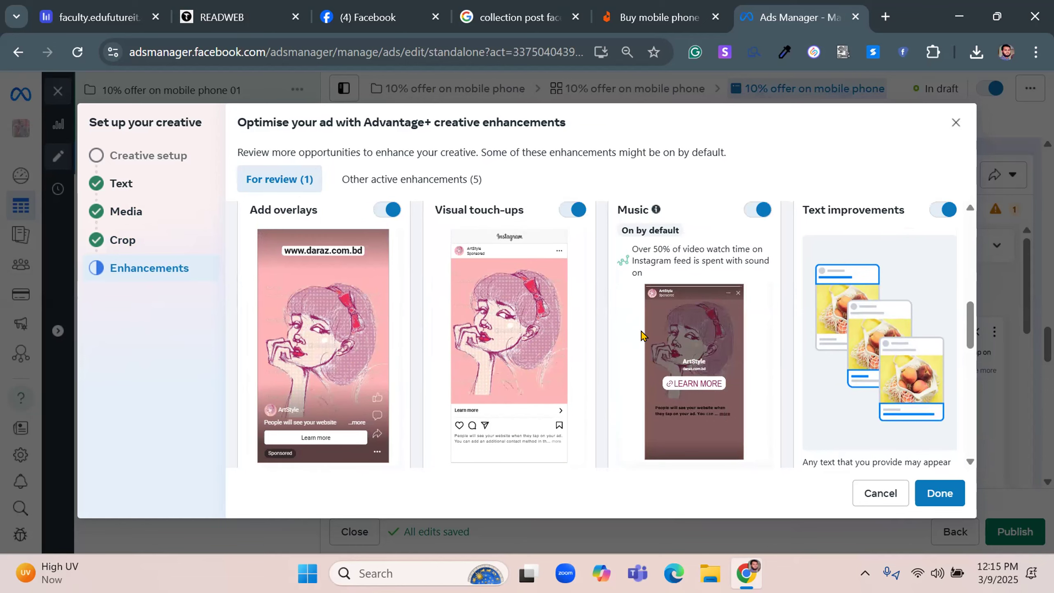
scroll(642, 334, up, 2)
scroll(704, 366, down, 2)
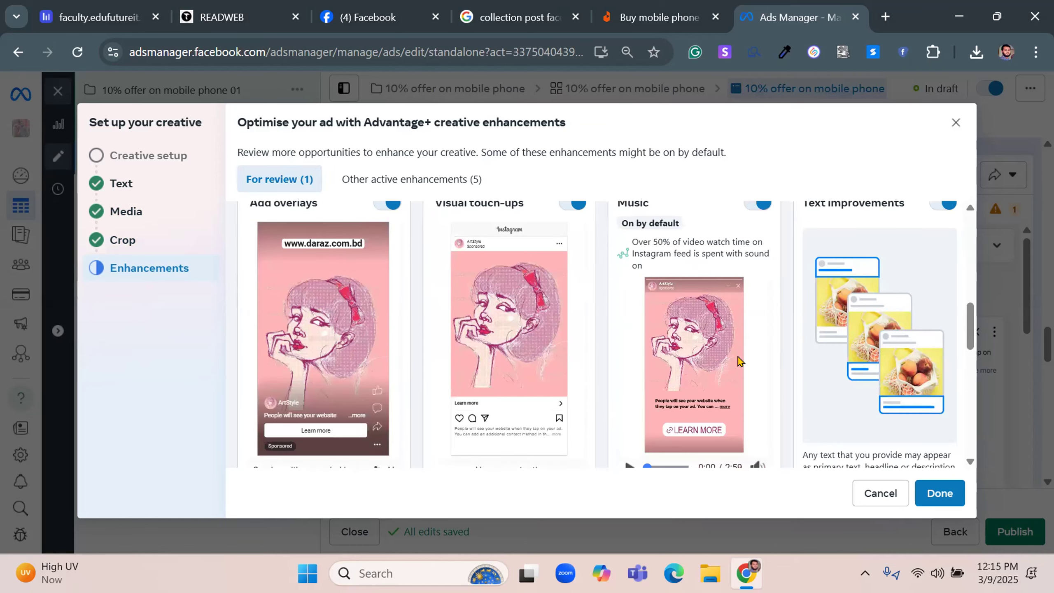
scroll(753, 293, up, 2)
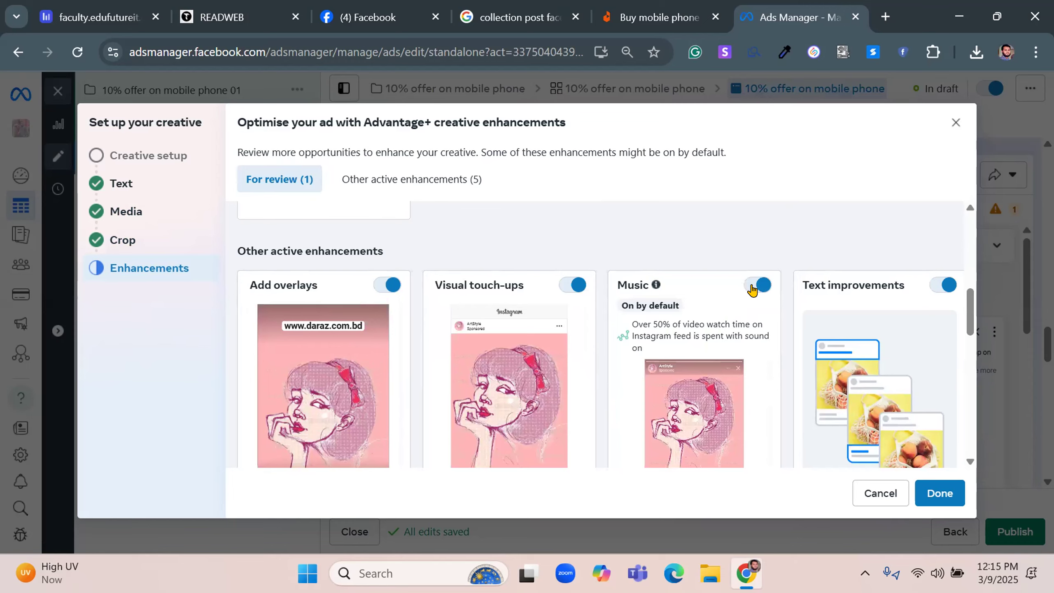
click(756, 287)
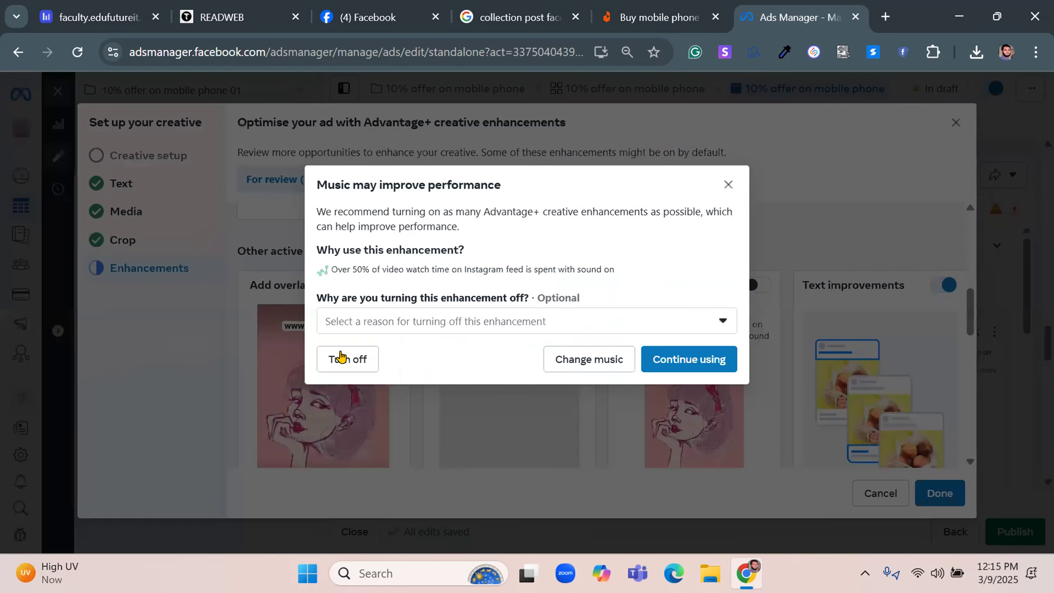
click(760, 295)
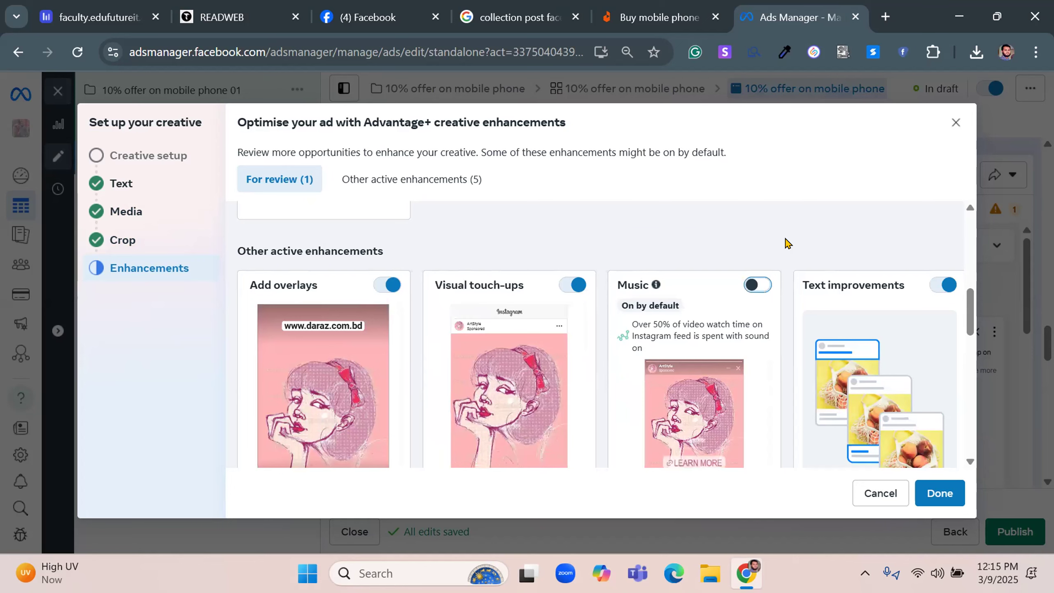
Examine the Text improvements and Add site links enhancements and their previews
scroll(787, 243, down, 2)
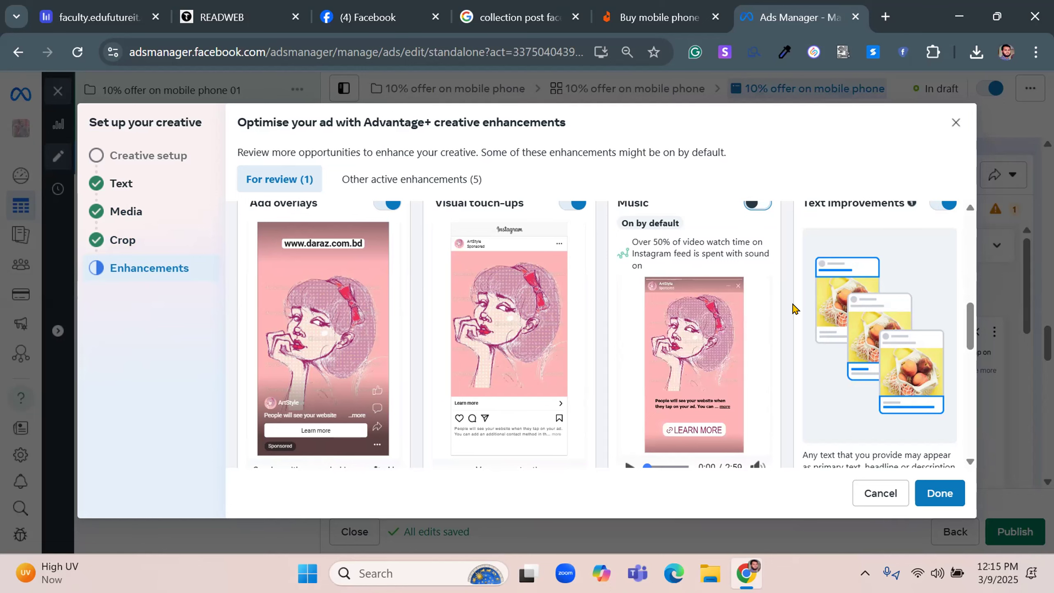
scroll(795, 309, up, 2)
scroll(793, 309, down, 4)
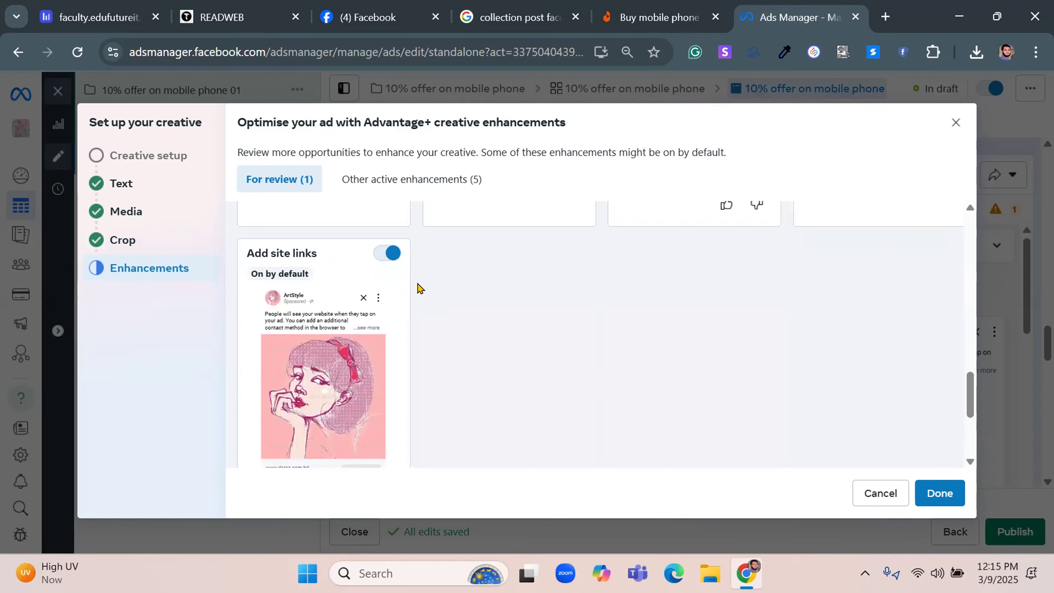
scroll(352, 342, down, 2)
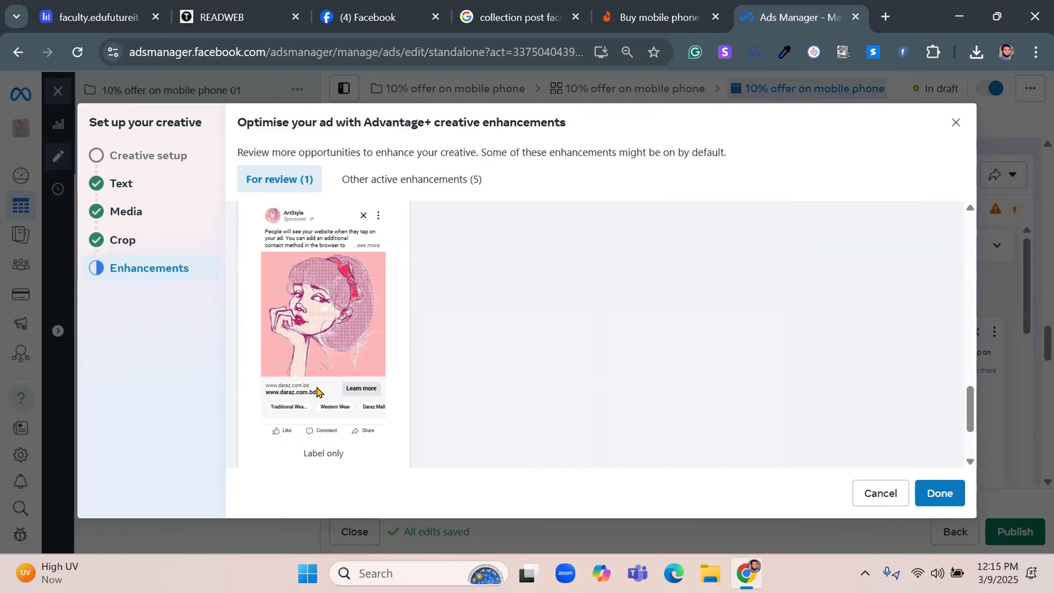
scroll(316, 391, up, 3)
scroll(317, 392, up, 1)
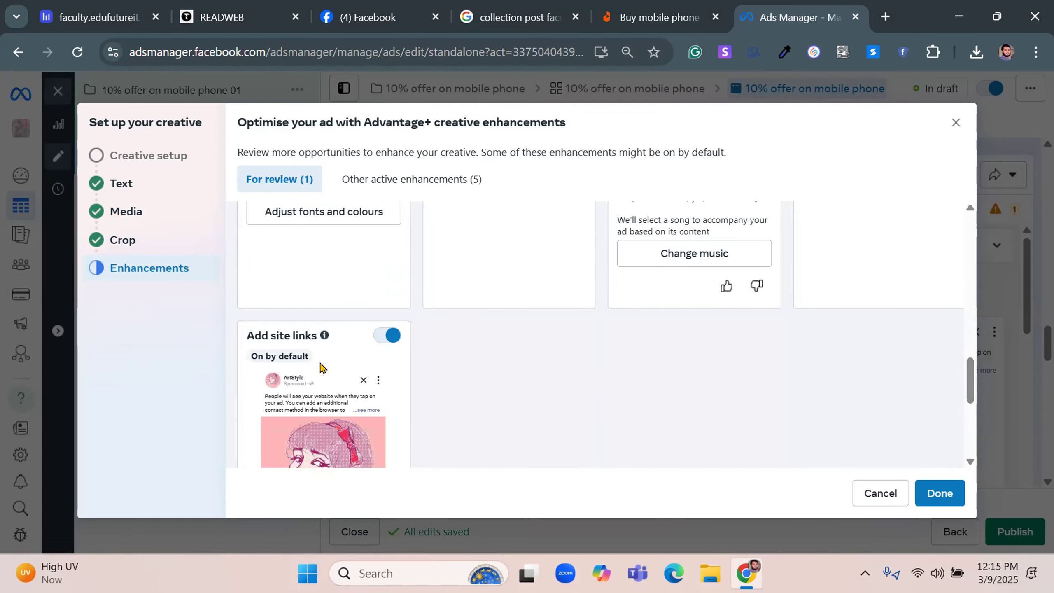
scroll(328, 360, up, 15)
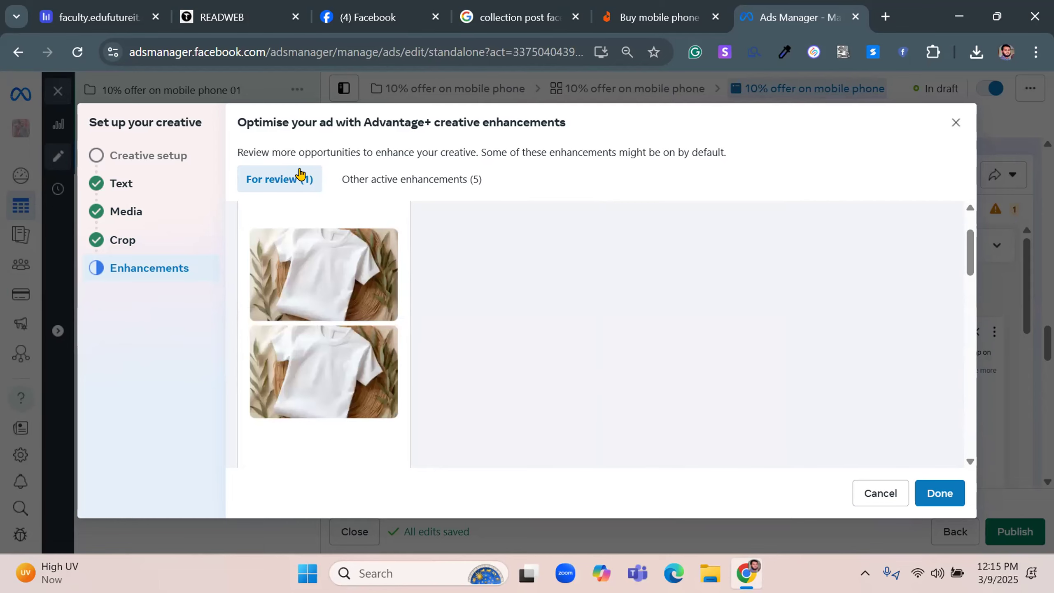
Recheck the active and for-review enhancements, apply the creative setup, and show the ad's text fields
click(428, 185)
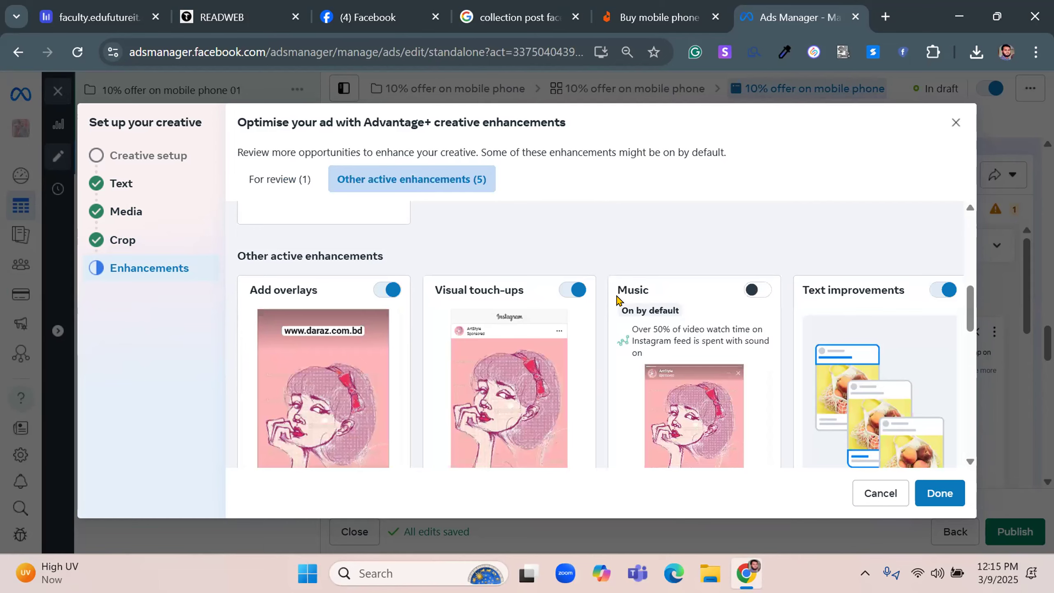
scroll(619, 301, down, 1)
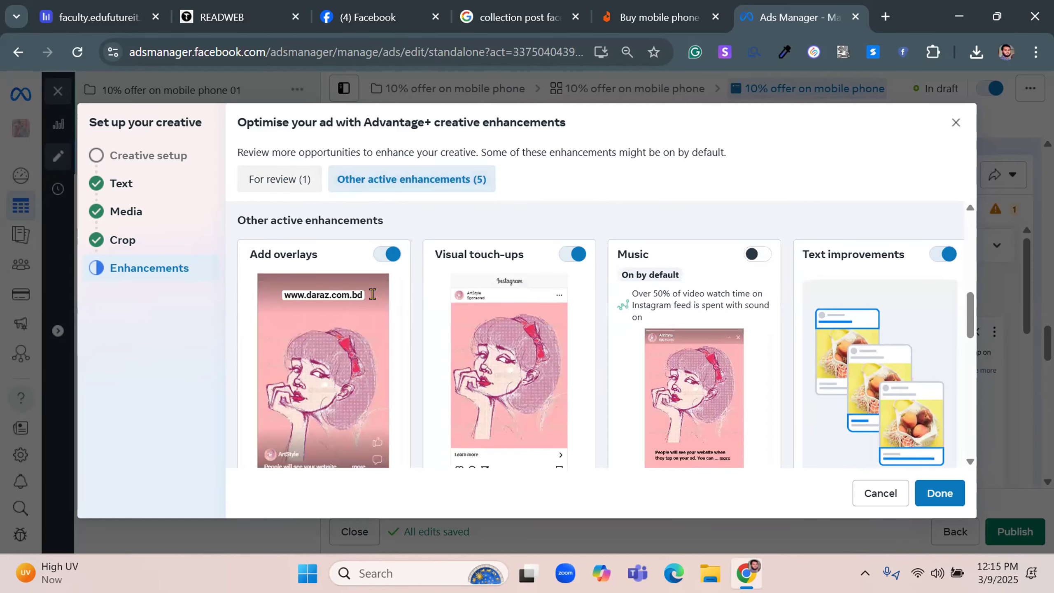
click(271, 181)
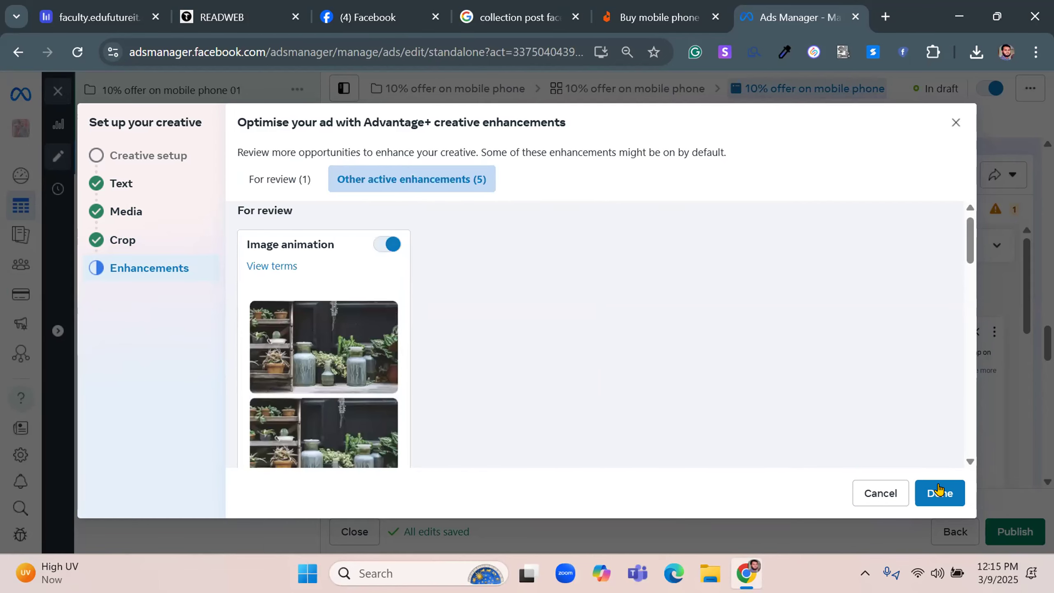
click(938, 500)
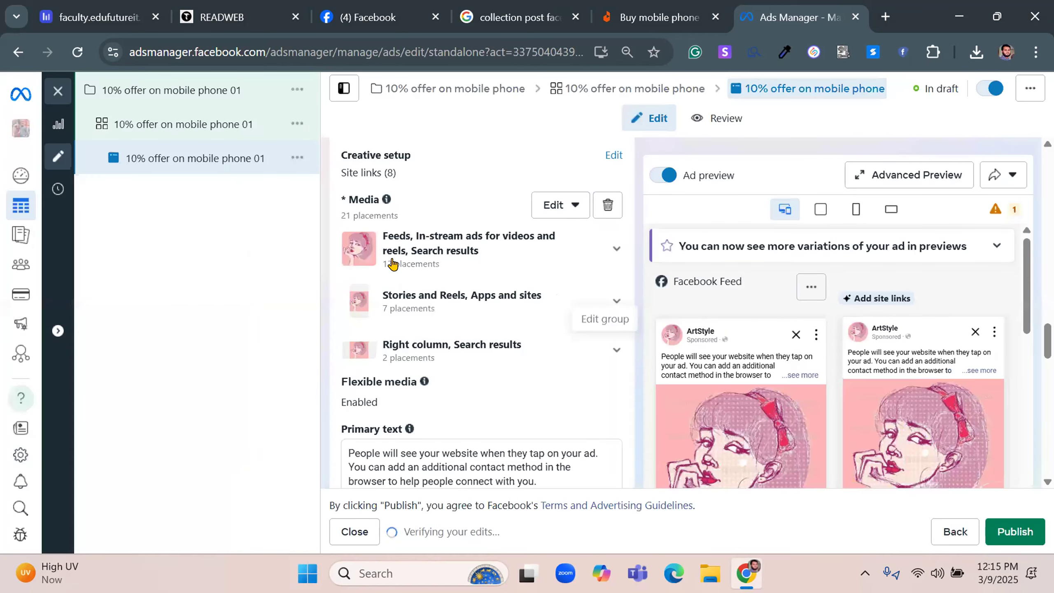
scroll(353, 267, down, 5)
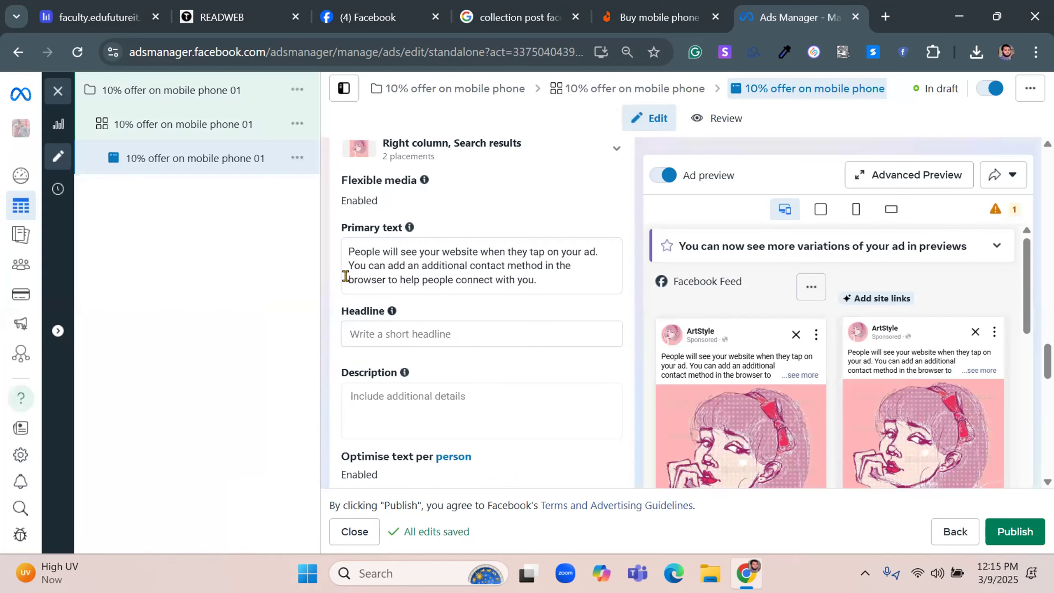
Look over the ad's browser add-ons, placement media, text fields, A/B test option and Advantage+ creative settings
scroll(324, 289, down, 5)
scroll(328, 297, down, 6)
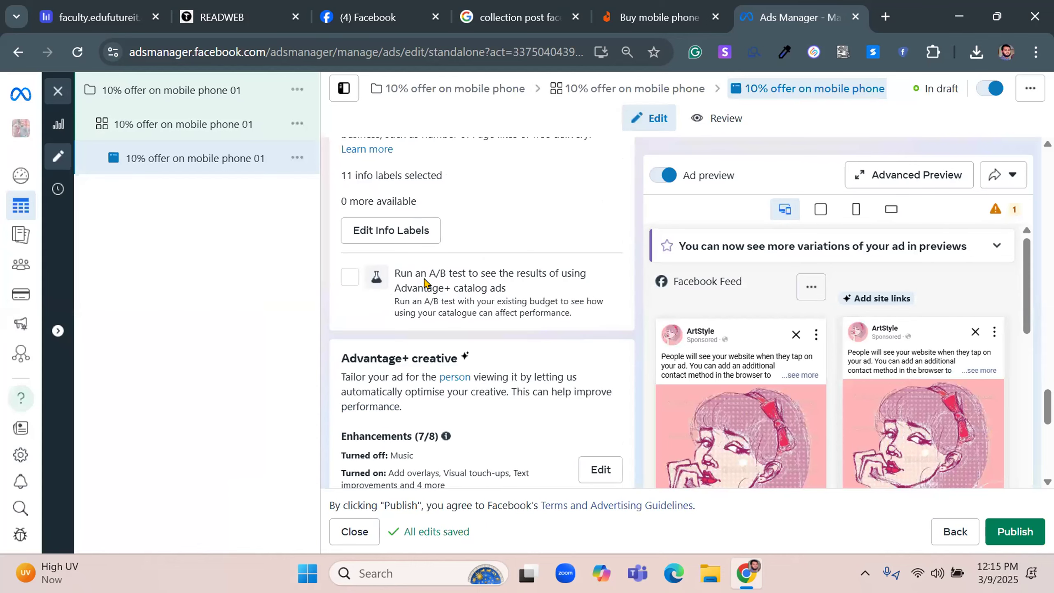
scroll(426, 280, down, 4)
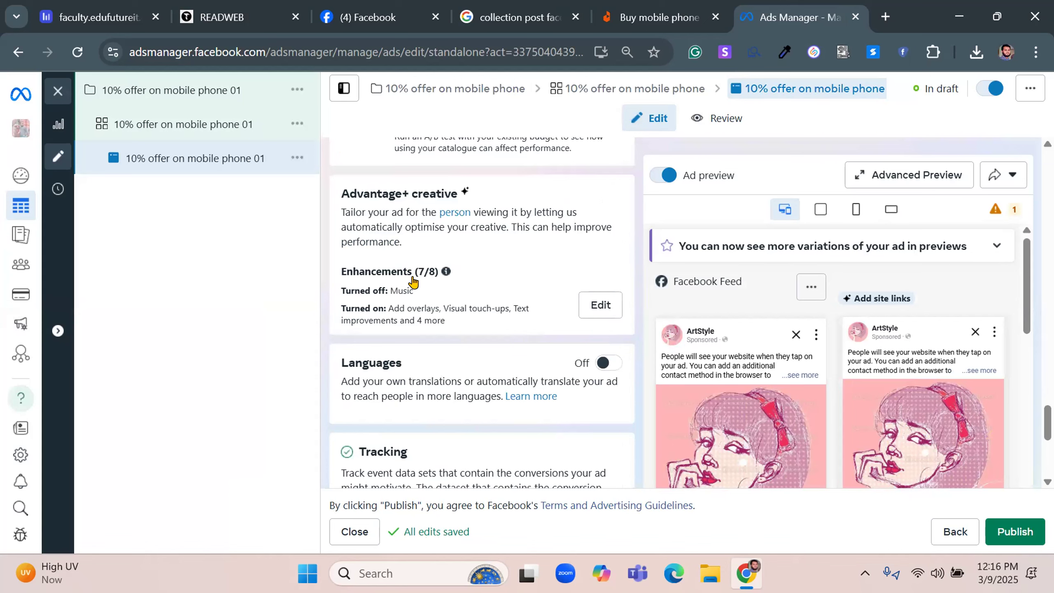
scroll(413, 282, up, 8)
scroll(395, 282, up, 8)
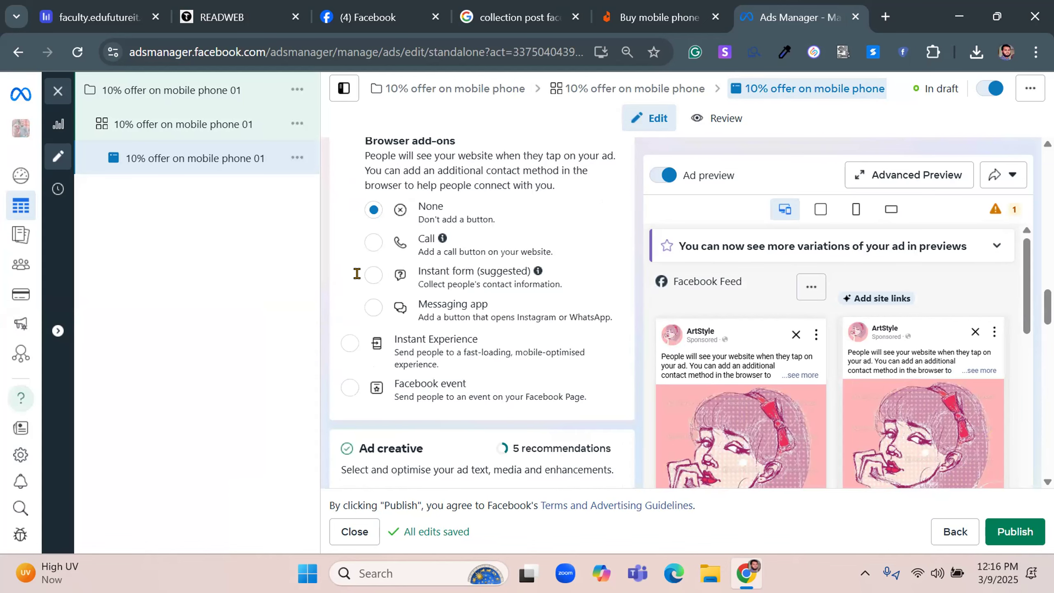
scroll(355, 287, down, 6)
scroll(351, 290, down, 8)
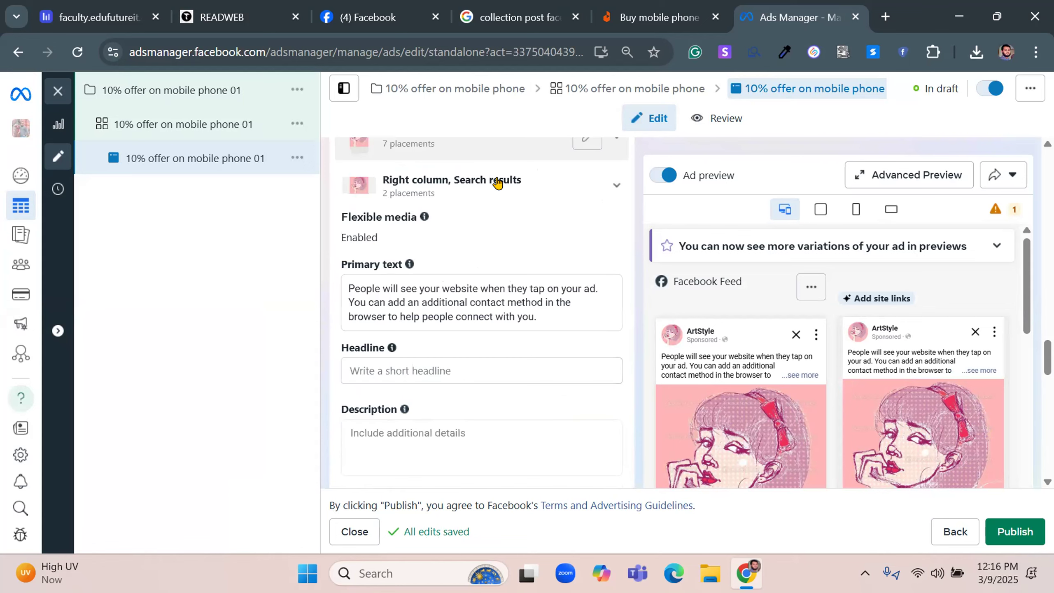
scroll(349, 310, up, 2)
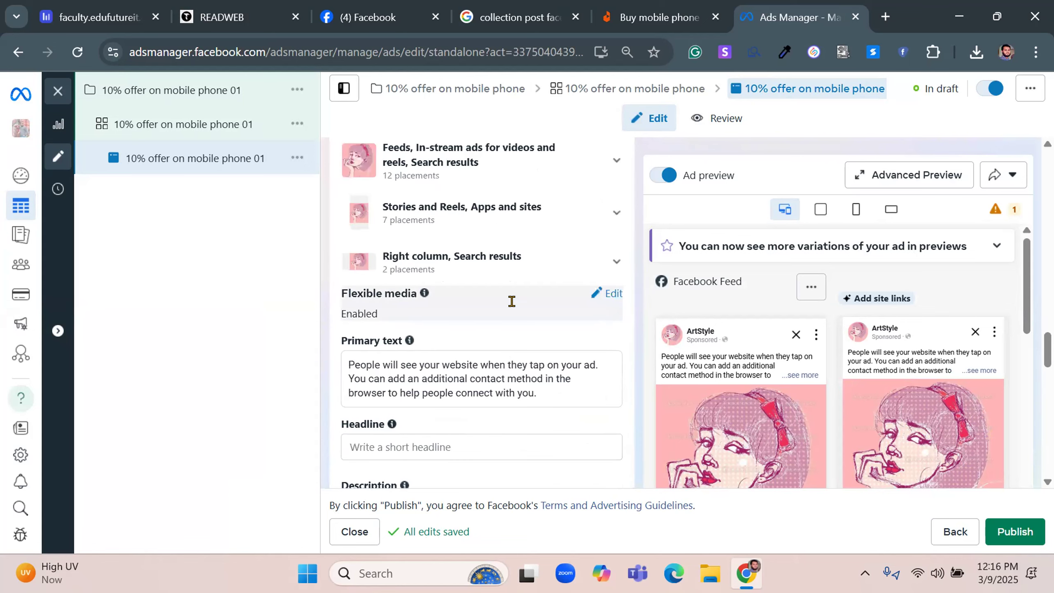
scroll(512, 301, down, 2)
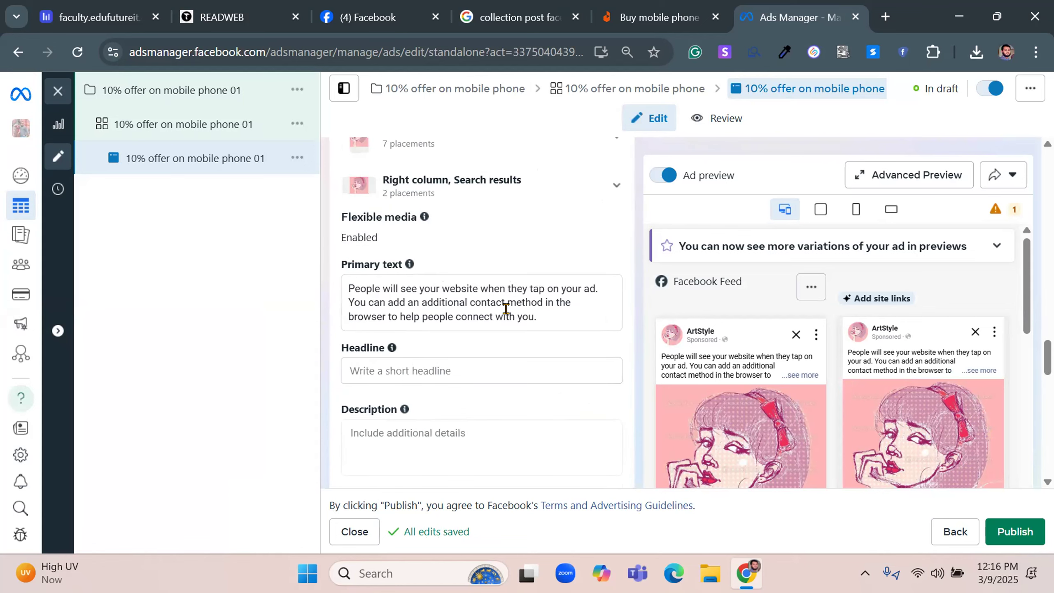
Copy the ad's name "10% offer on mobile phone 01" for use as its headline
click(410, 367)
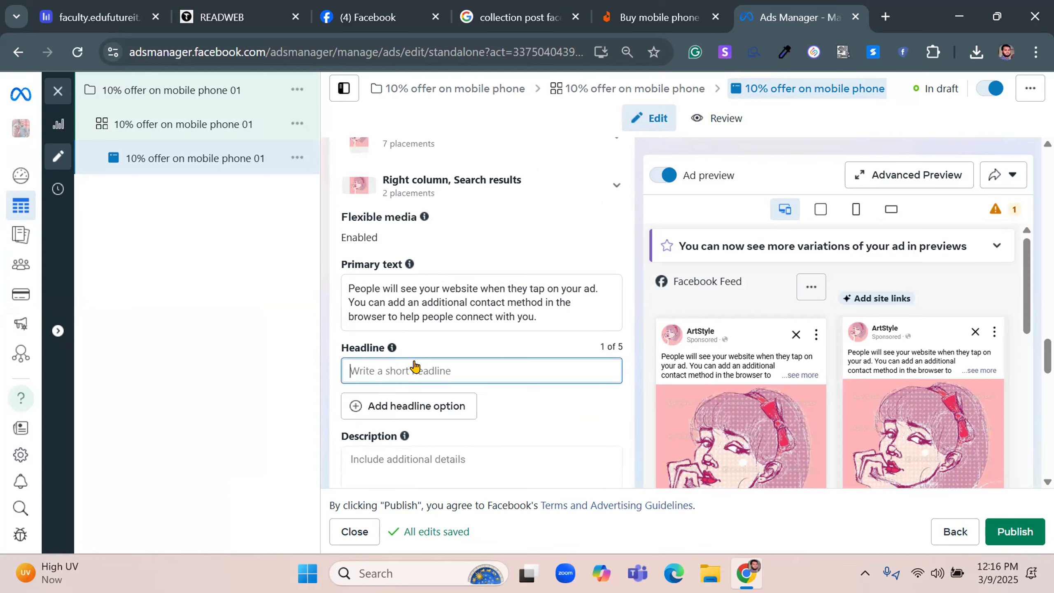
scroll(416, 365, up, 10)
scroll(416, 363, up, 5)
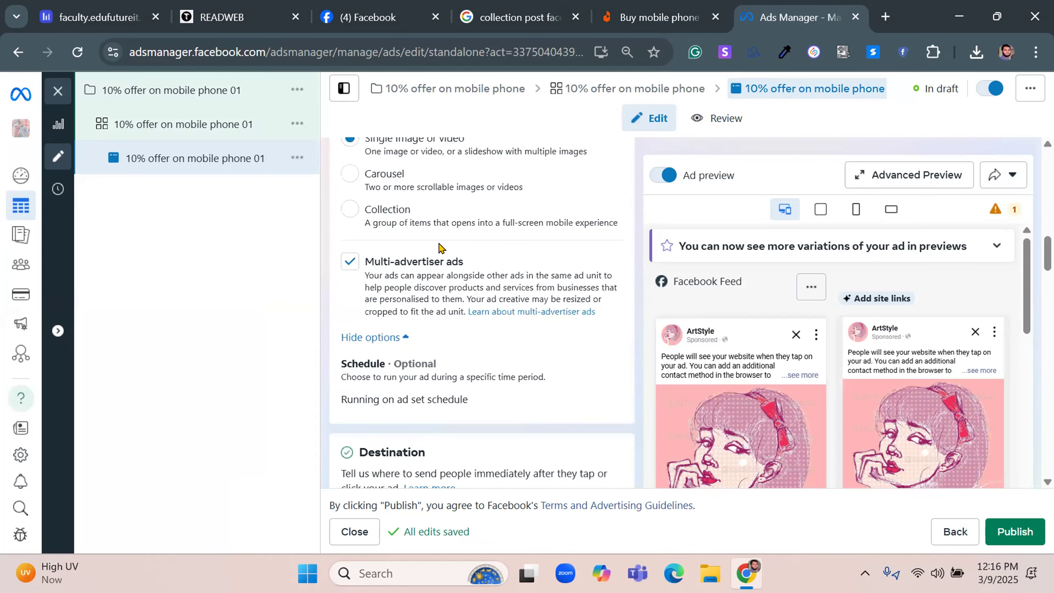
scroll(441, 229, up, 5)
scroll(453, 198, up, 1)
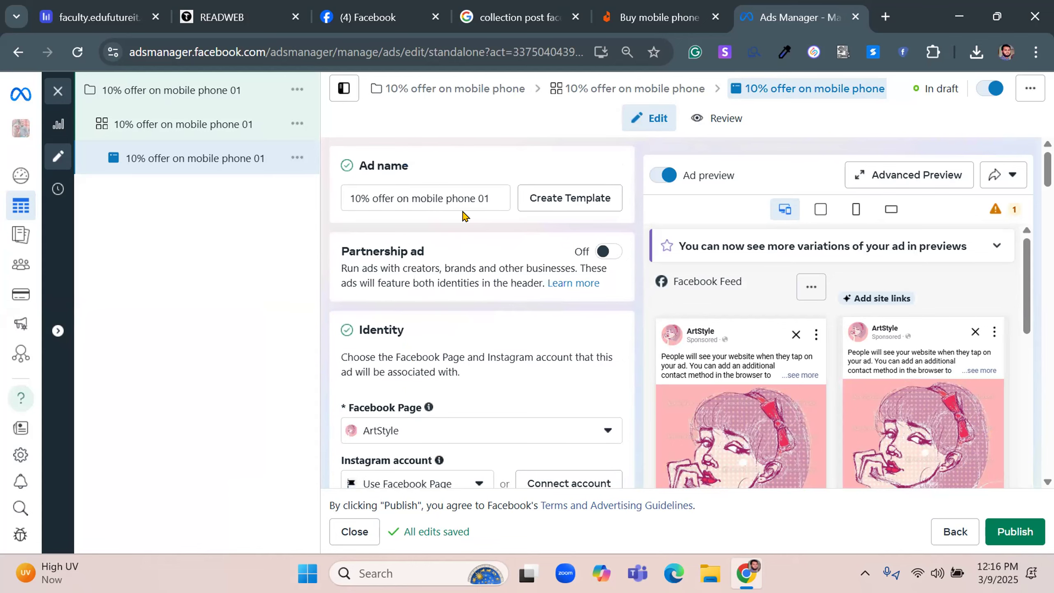
right_click(462, 210)
key(ctrl+c)
Paste the copied ad name as the headline and shorten it to "10% offer on mobile phone"
scroll(476, 286, down, 2)
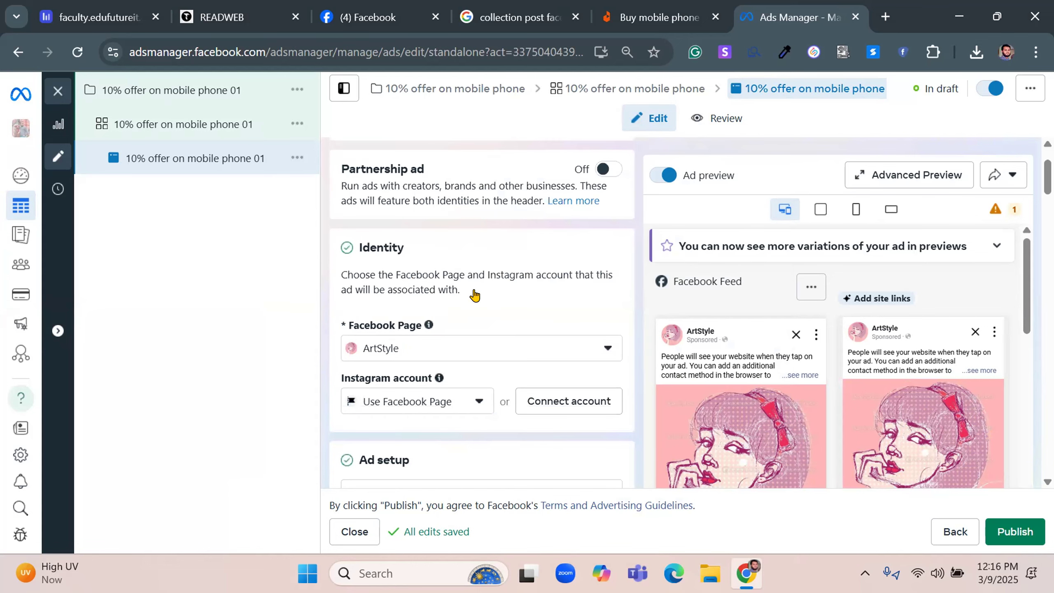
scroll(475, 296, down, 5)
scroll(474, 295, down, 5)
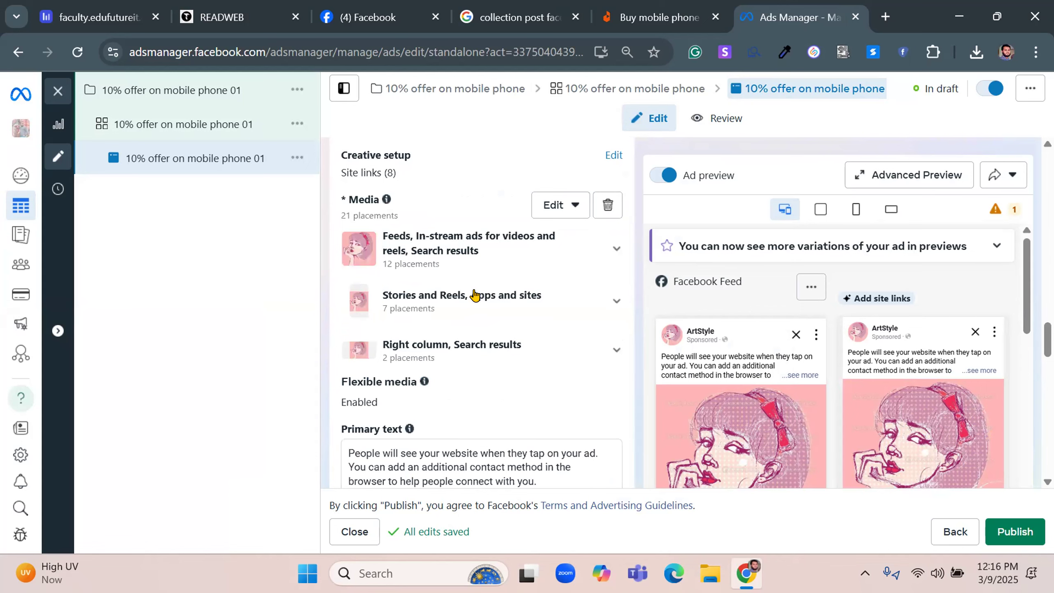
scroll(474, 296, down, 6)
click(388, 283)
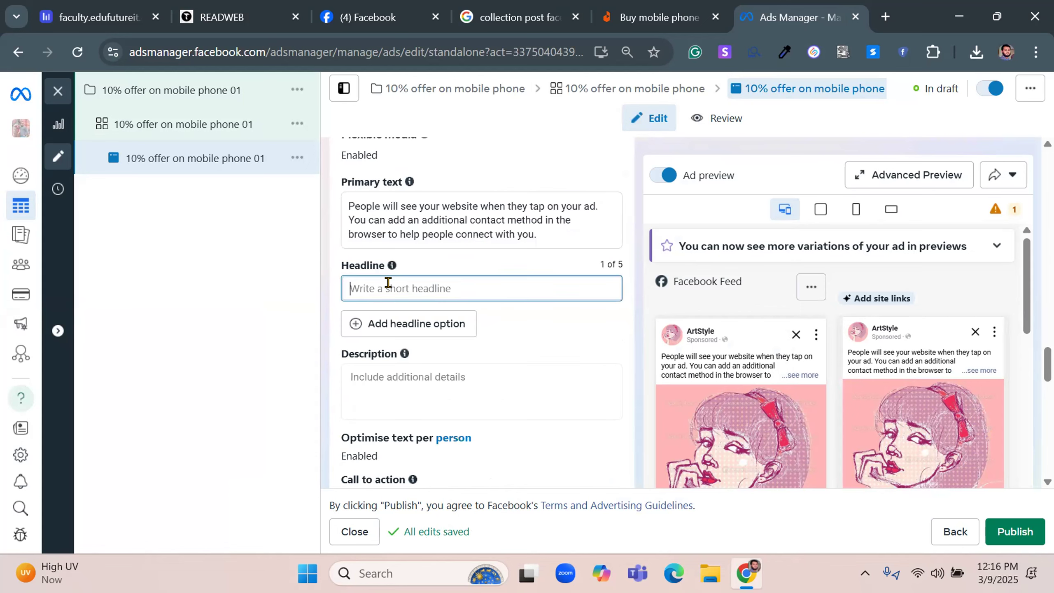
key(ctrl+v)
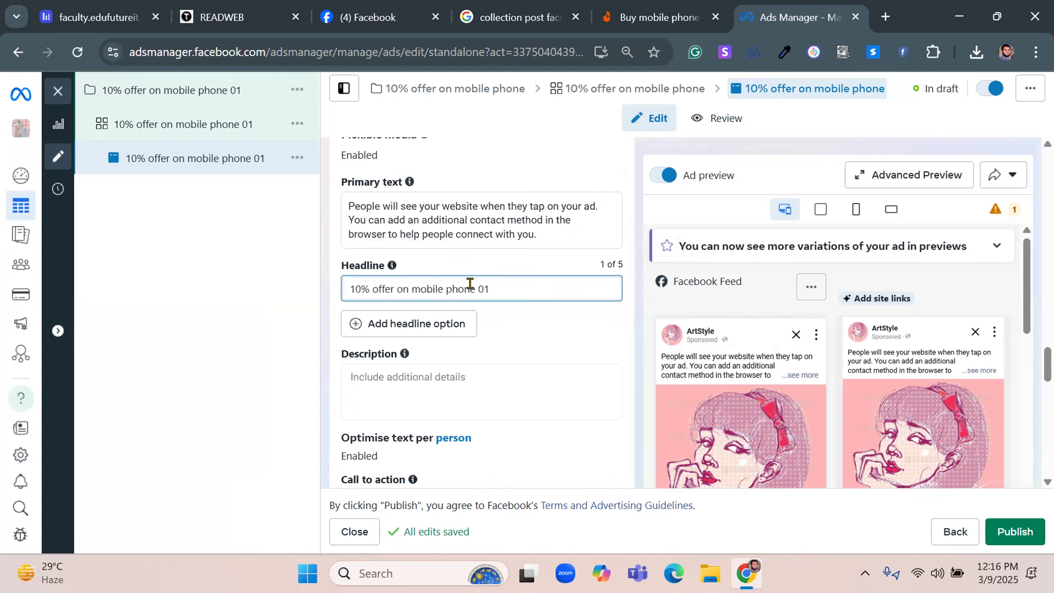
key(ctrl+shift+Left)
key(BackSpace)
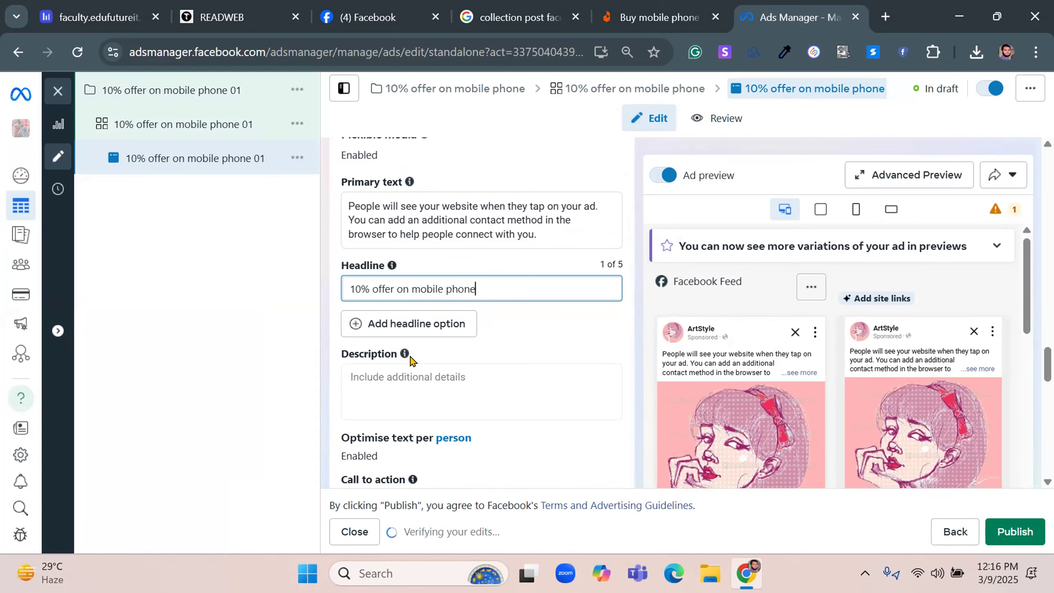
Set the ad's call to action to Shop now
scroll(433, 325, down, 3)
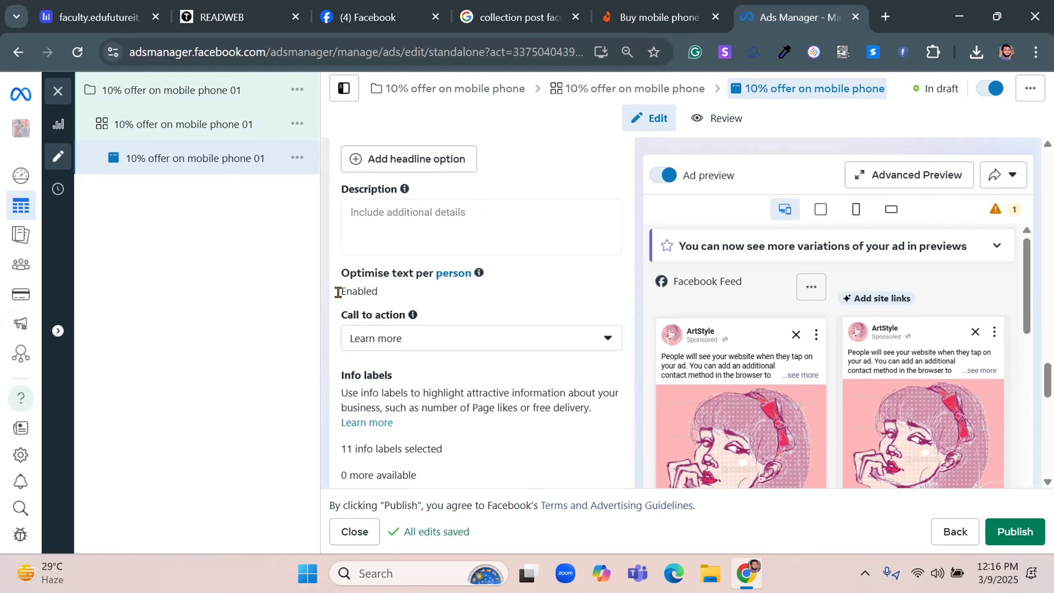
click(491, 337)
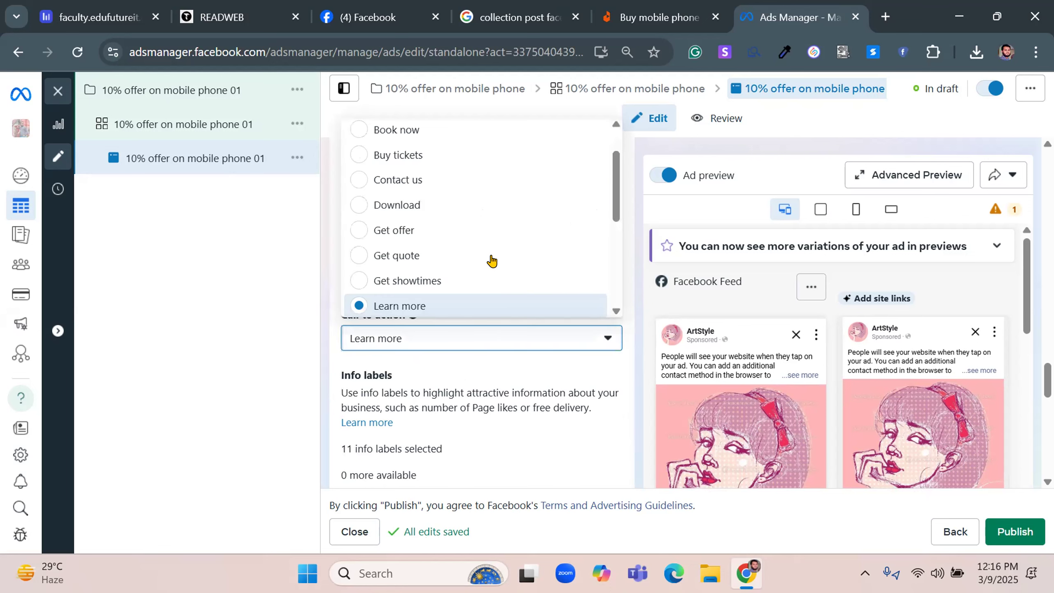
scroll(492, 261, down, 5)
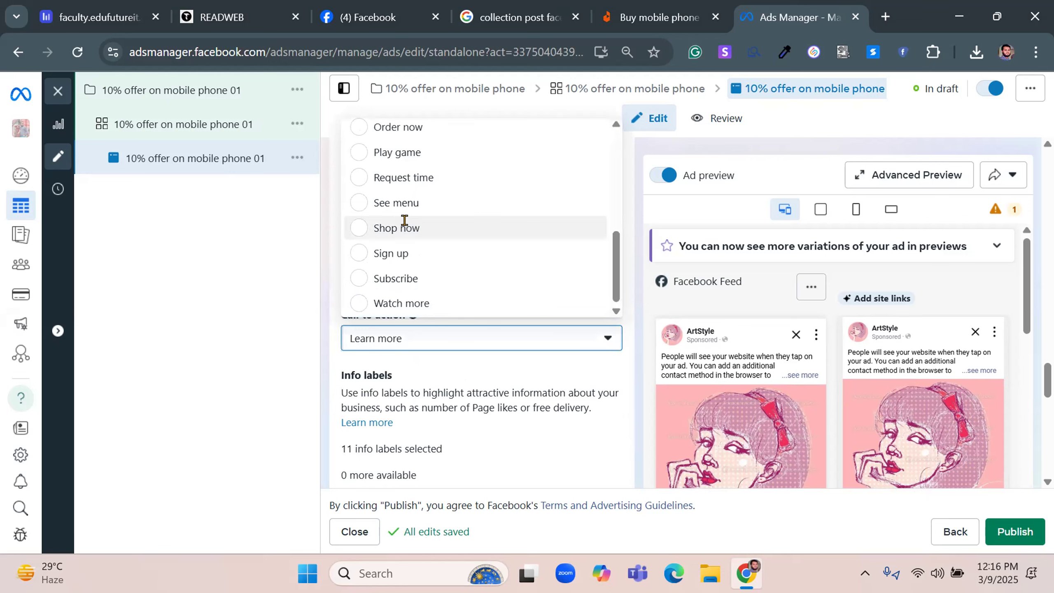
click(405, 224)
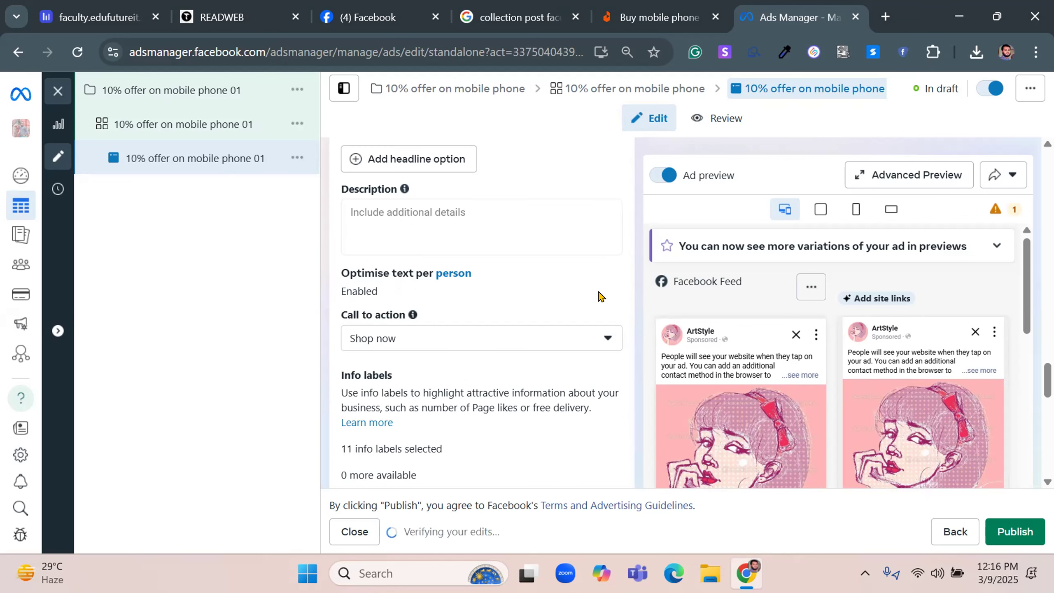
Review the ad's info labels, A/B test option, Advantage+ creative, Languages and Tracking sections
scroll(540, 302, down, 6)
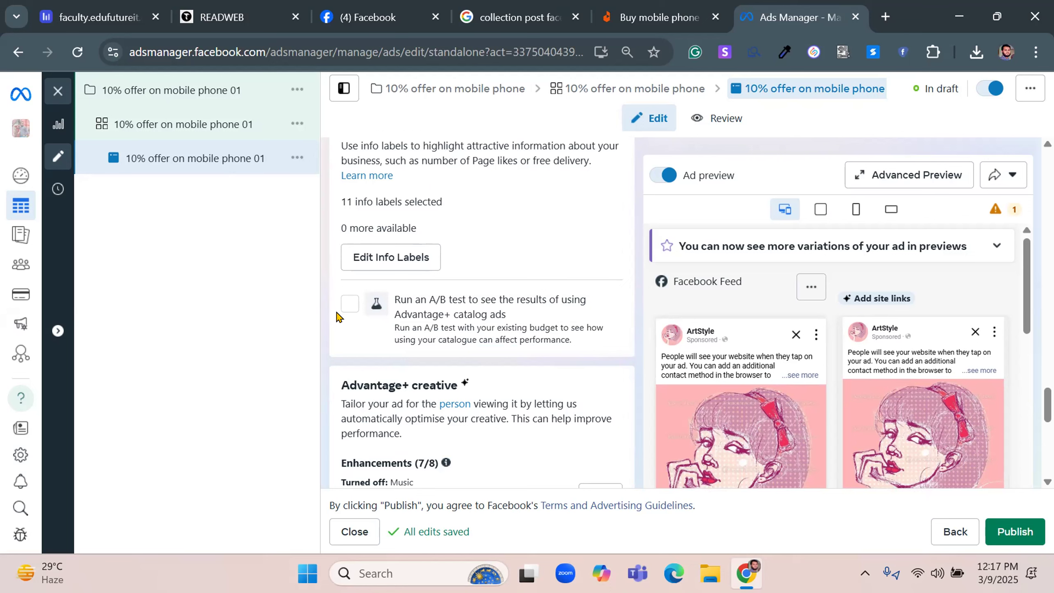
scroll(422, 304, down, 2)
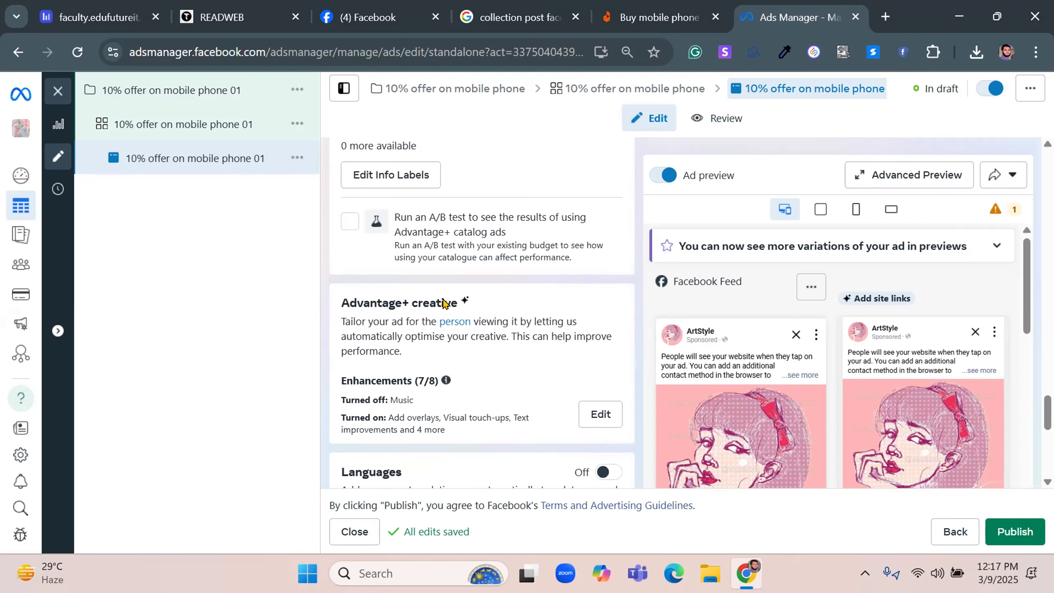
scroll(446, 305, down, 2)
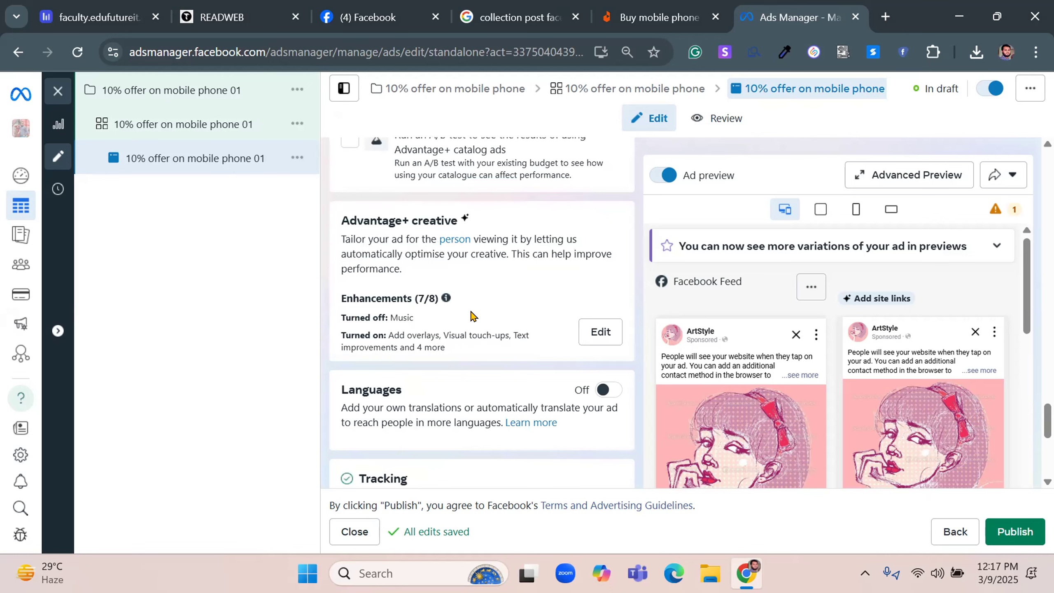
scroll(472, 316, down, 4)
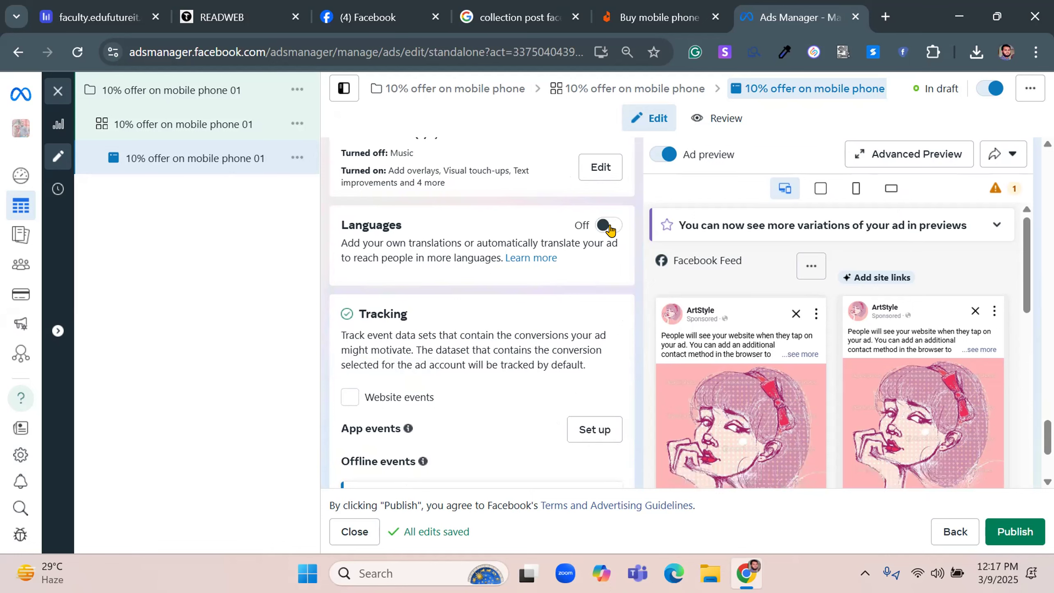
scroll(367, 293, down, 4)
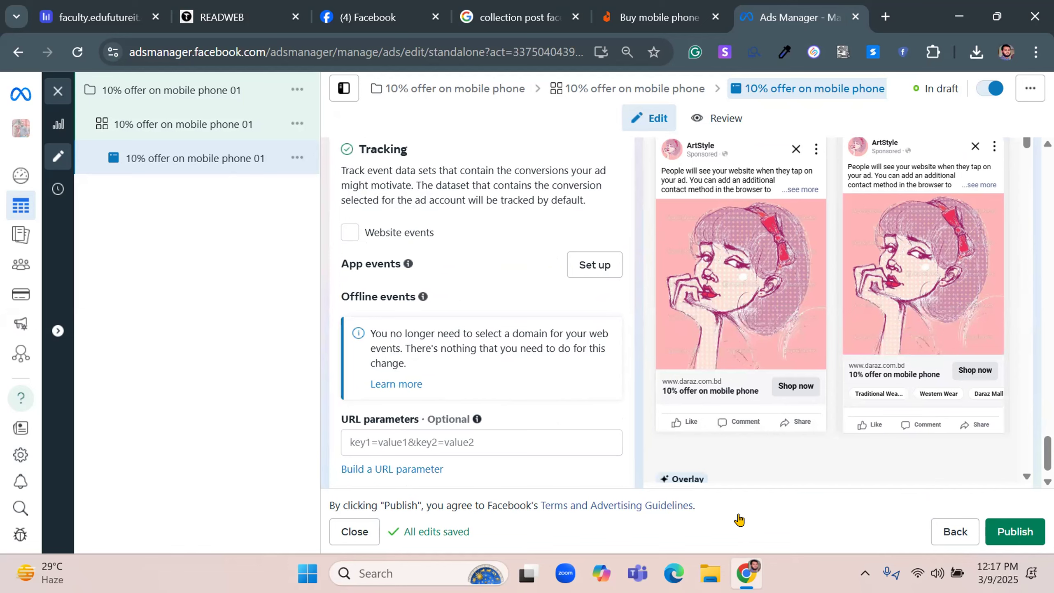
Open the advanced preview and examine the ad's variations and placement format templates across all placements
scroll(862, 428, up, 5)
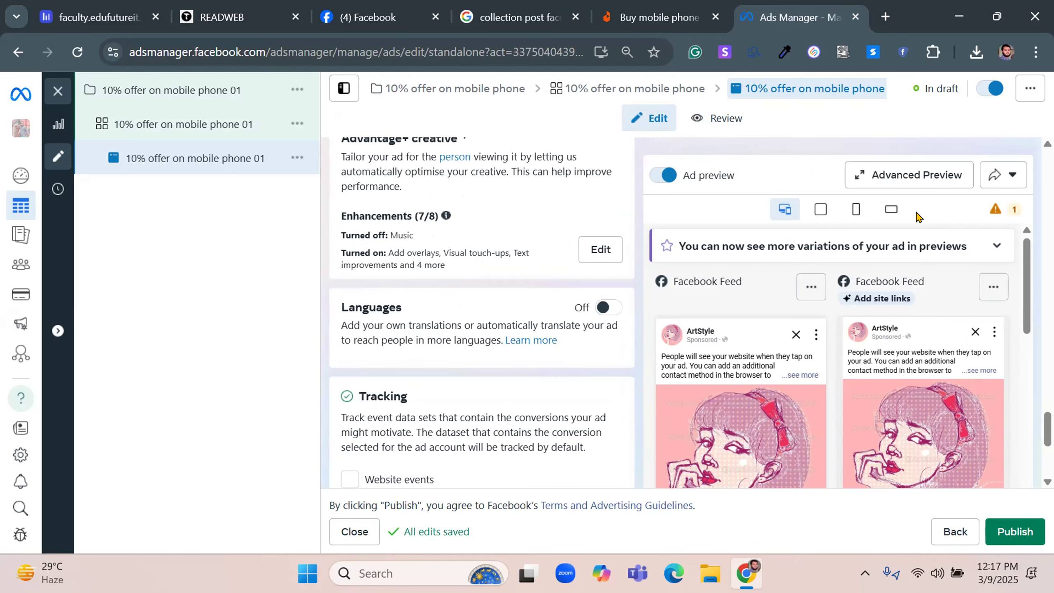
click(890, 172)
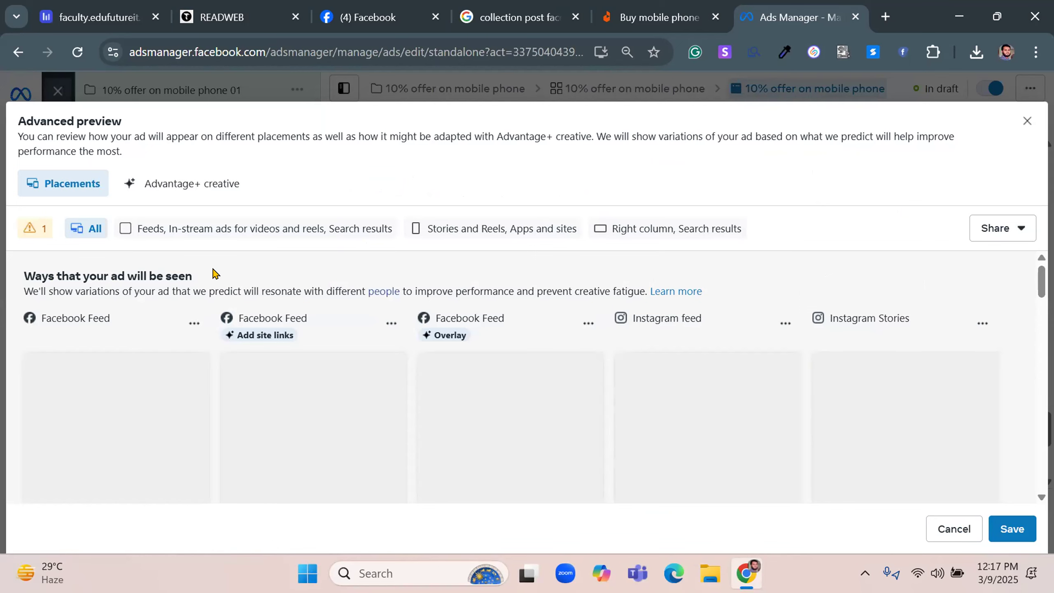
scroll(213, 275, down, 3)
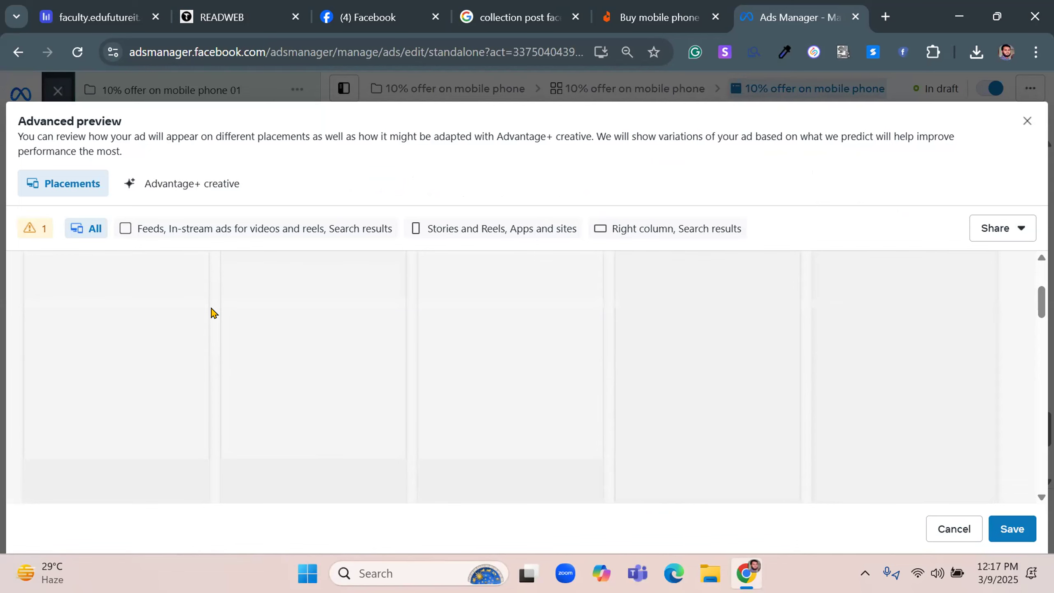
scroll(205, 304, down, 3)
scroll(212, 315, down, 1)
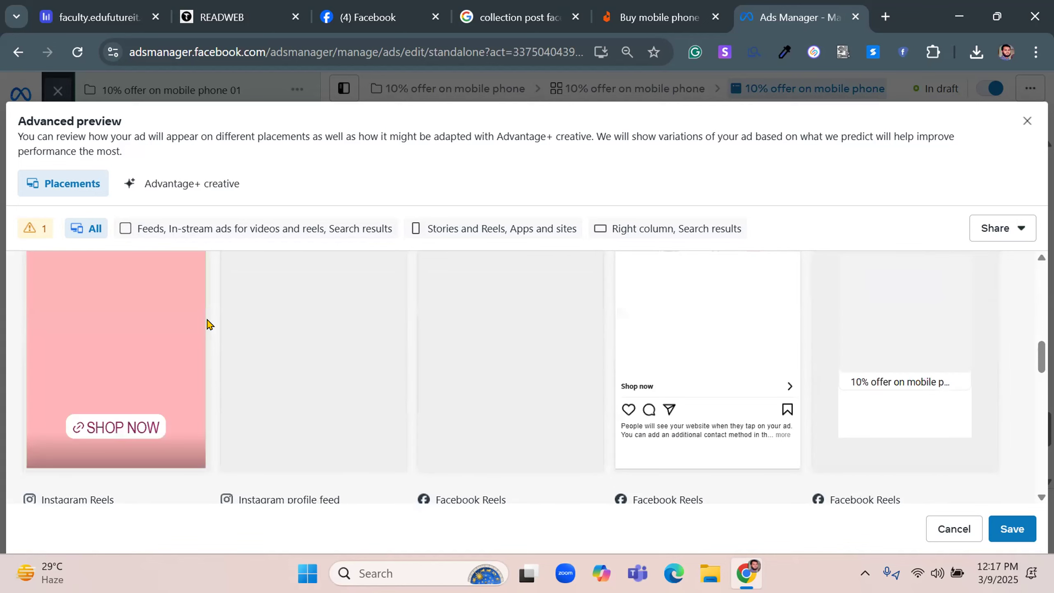
scroll(212, 345, down, 4)
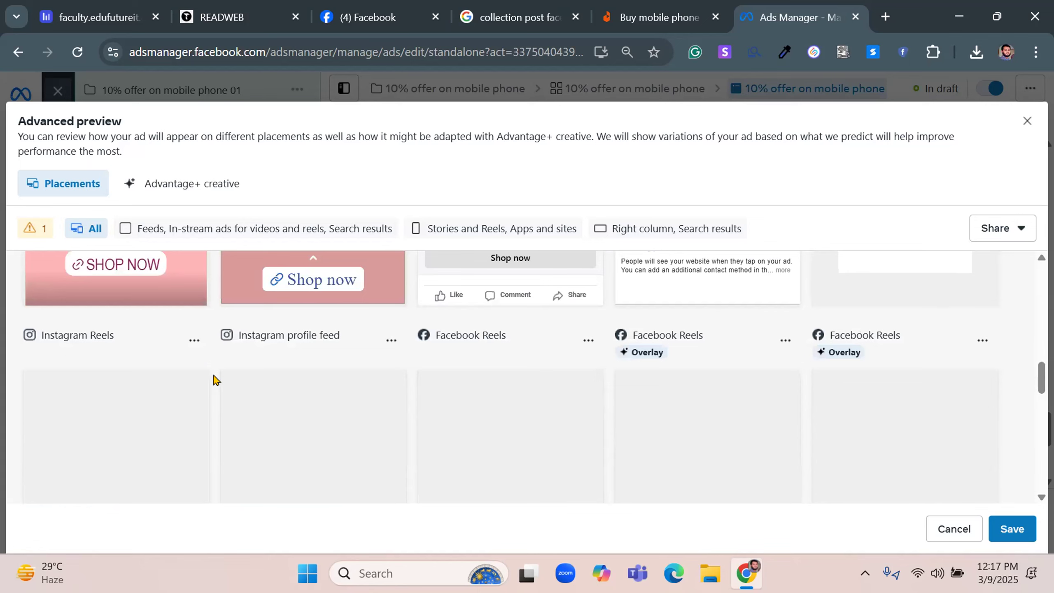
scroll(214, 380, down, 5)
scroll(214, 380, down, 1)
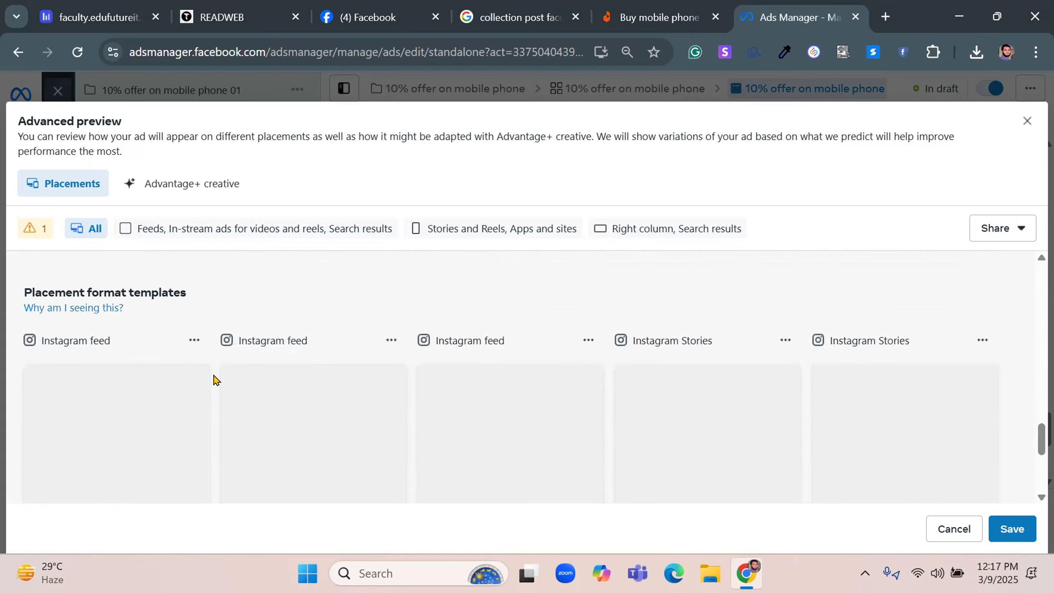
scroll(214, 380, down, 3)
scroll(214, 380, down, 1)
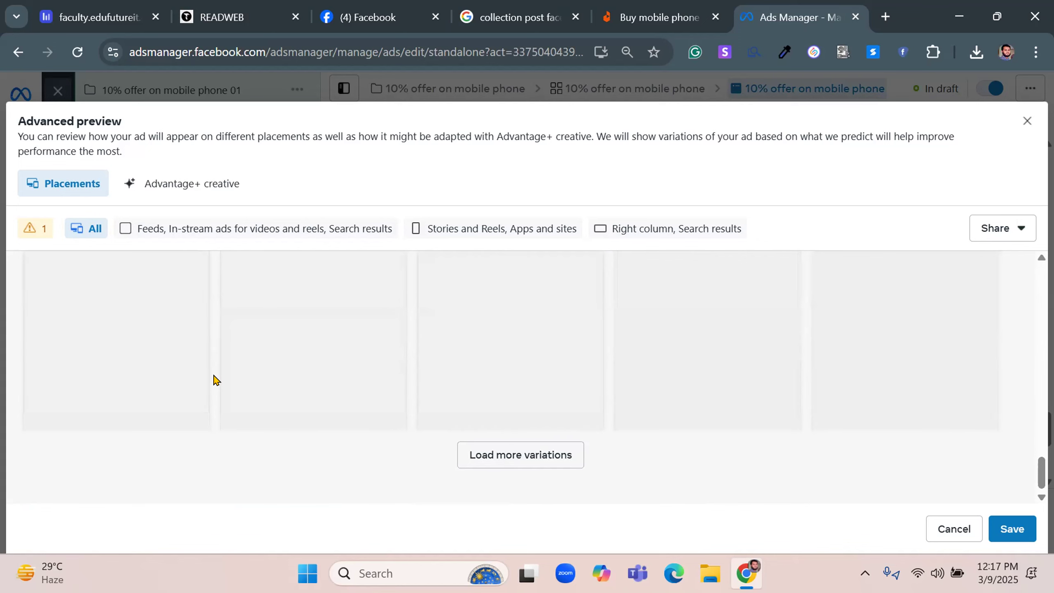
scroll(214, 380, down, 3)
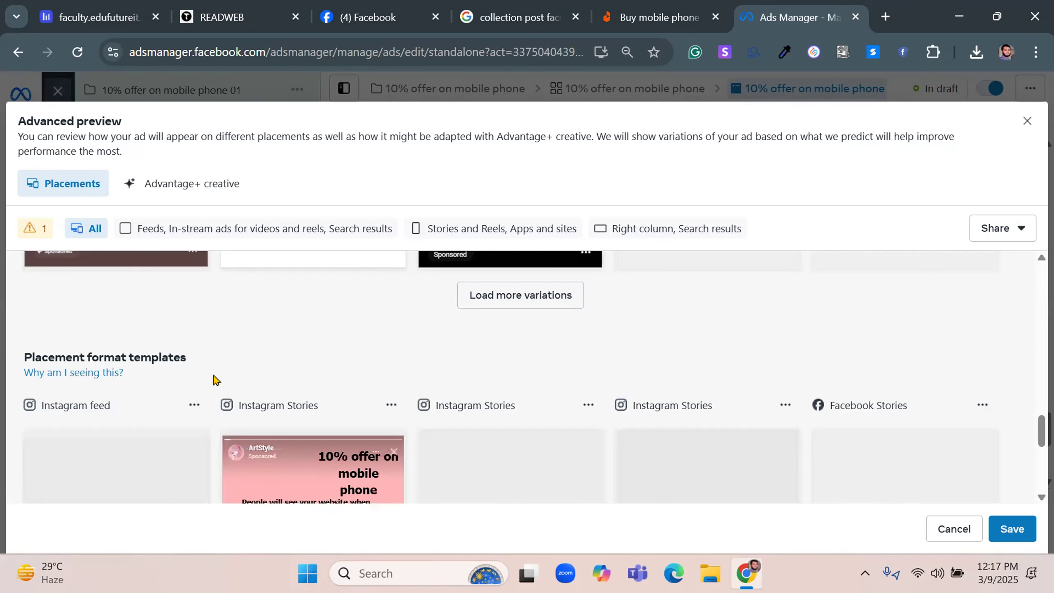
scroll(214, 380, down, 5)
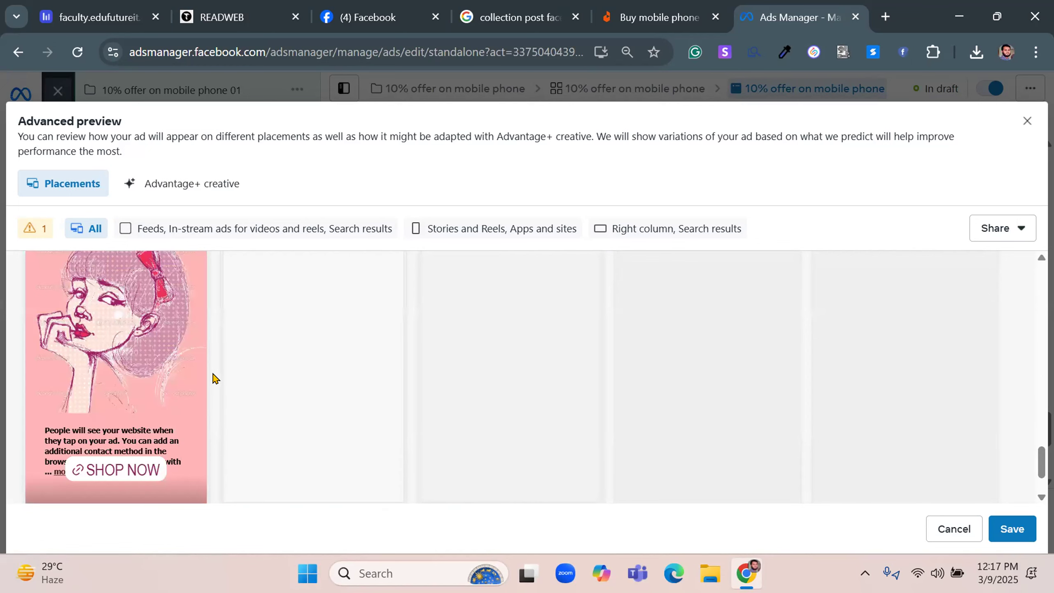
scroll(214, 379, down, 2)
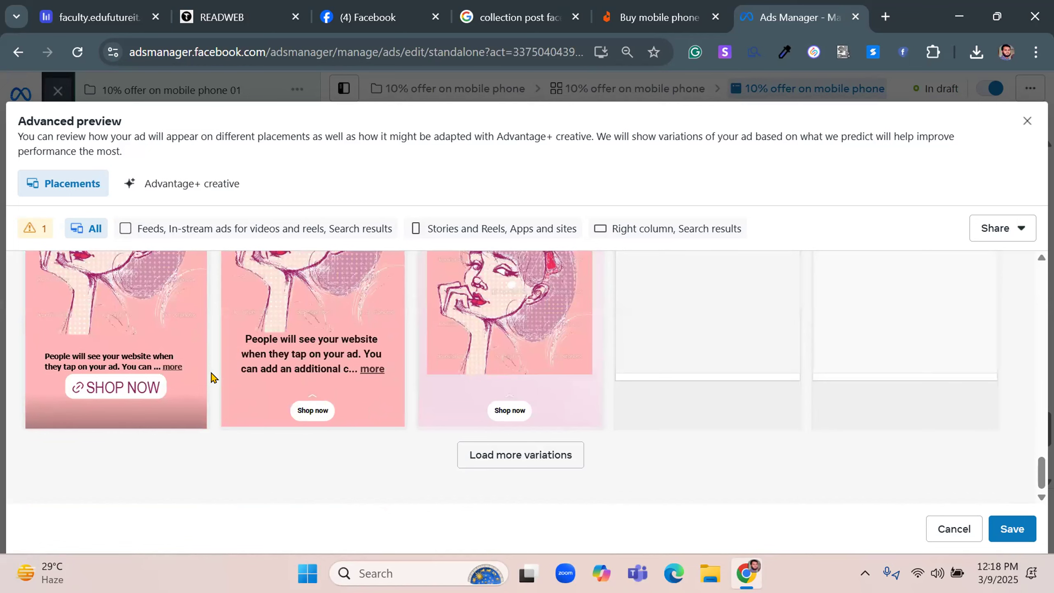
scroll(211, 378, up, 10)
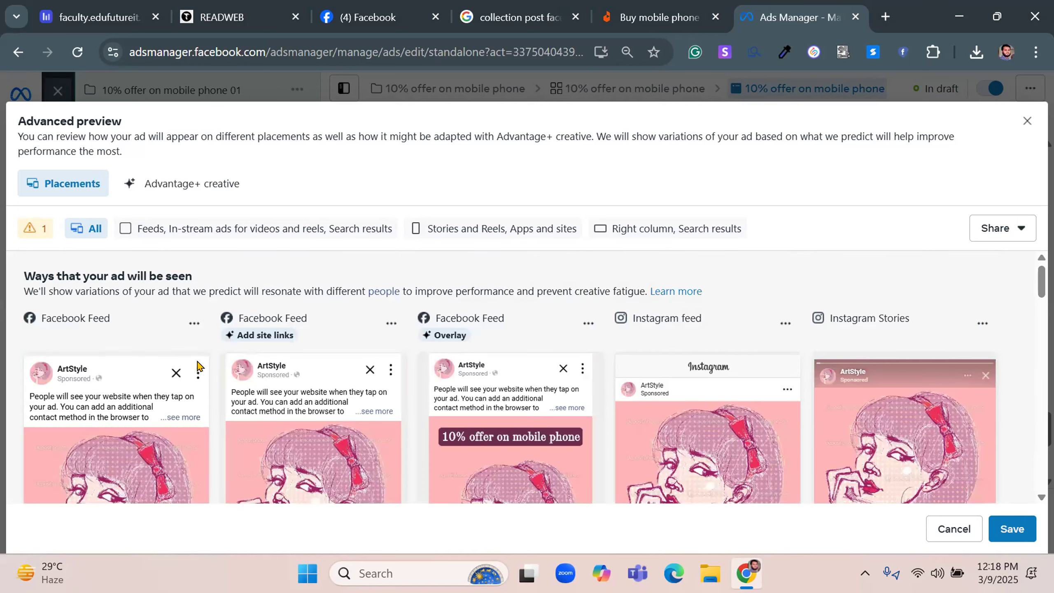
scroll(13, 405, down, 4)
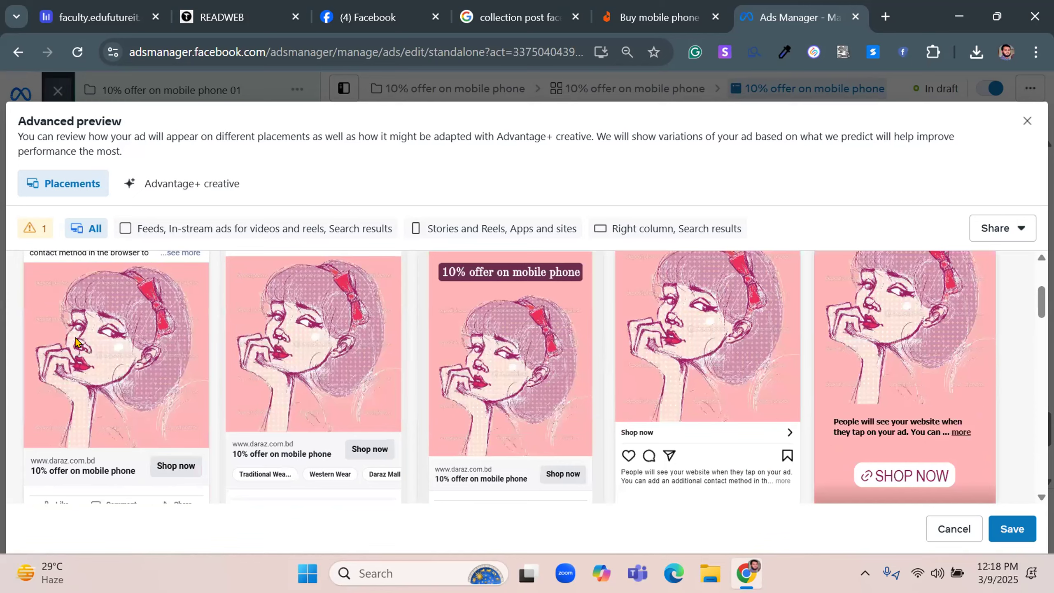
Compare the ad's Facebook and Instagram feed, Stories and Reels variations and the Stories format templates, and close the advanced preview
scroll(76, 341, up, 2)
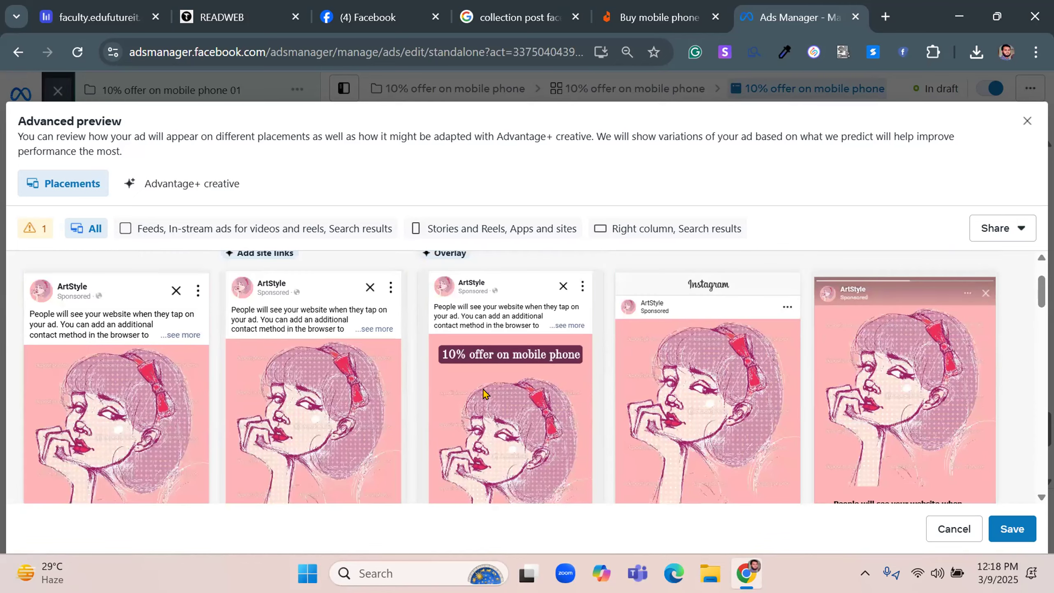
scroll(478, 356, up, 2)
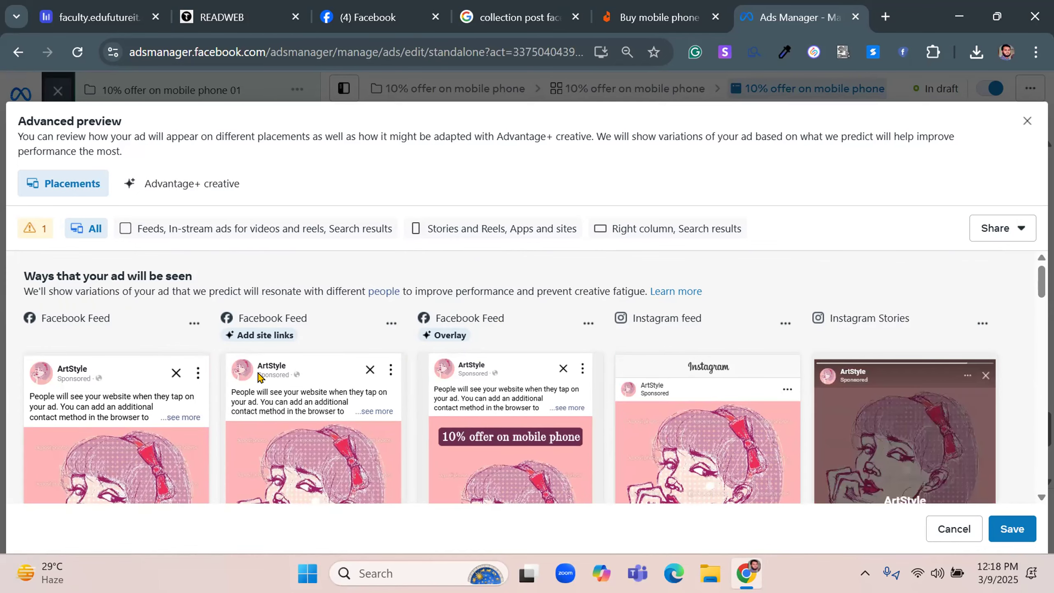
scroll(263, 411, down, 4)
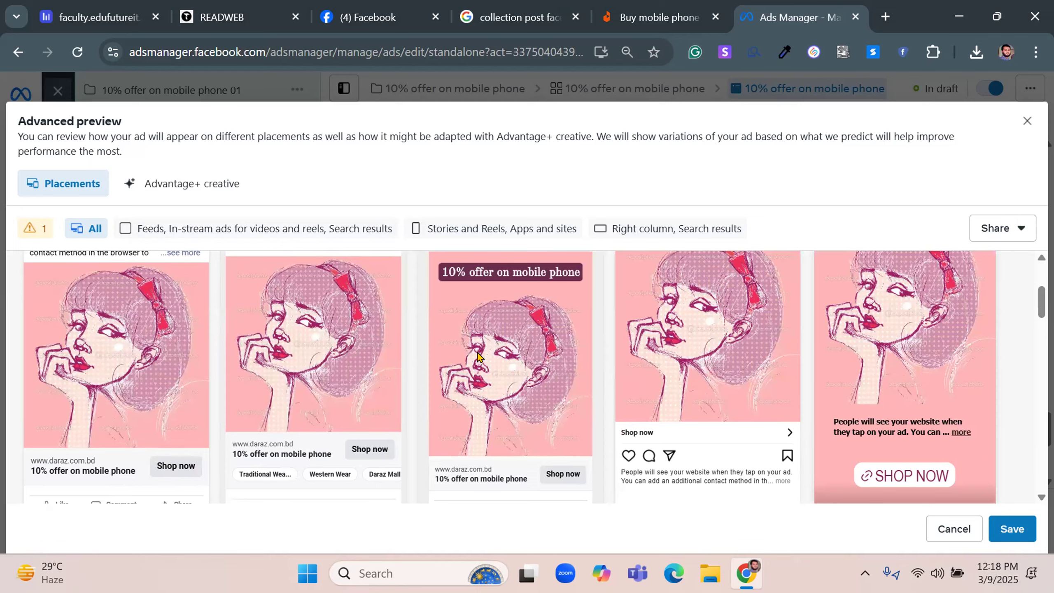
scroll(478, 353, up, 4)
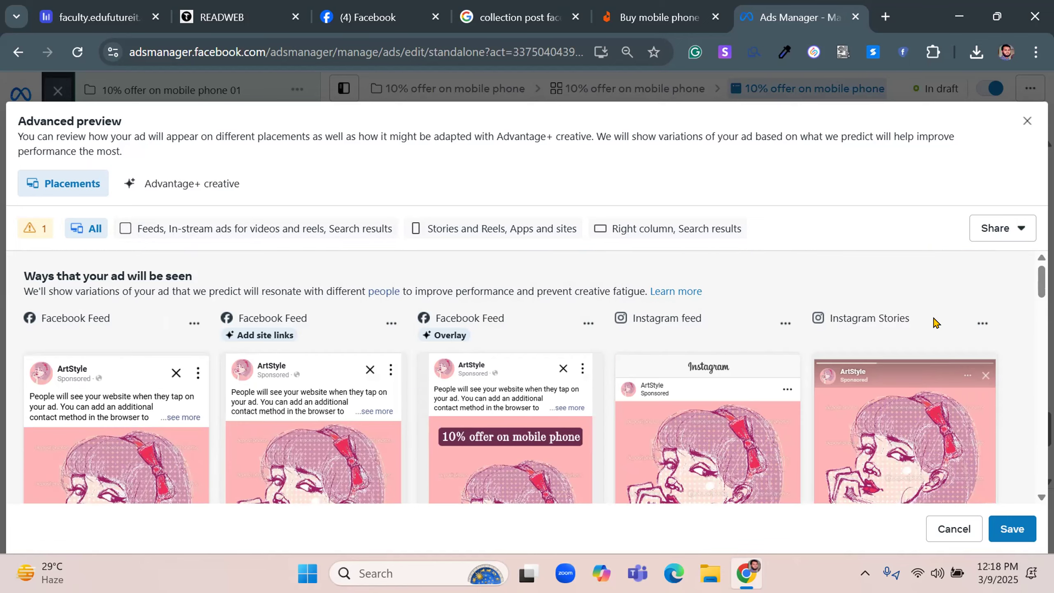
scroll(934, 353, down, 2)
scroll(702, 351, down, 4)
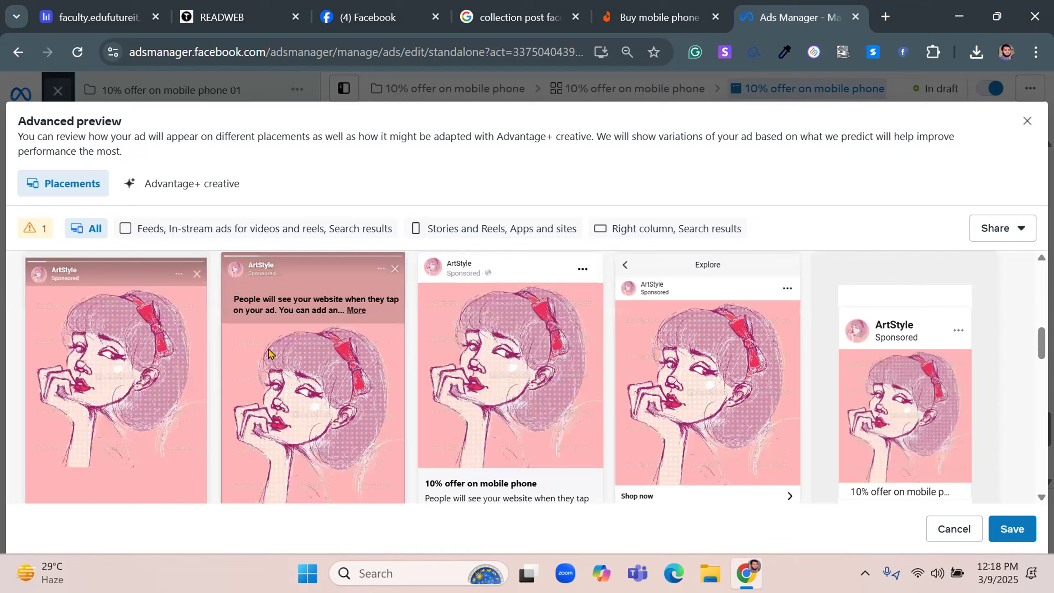
scroll(803, 365, down, 6)
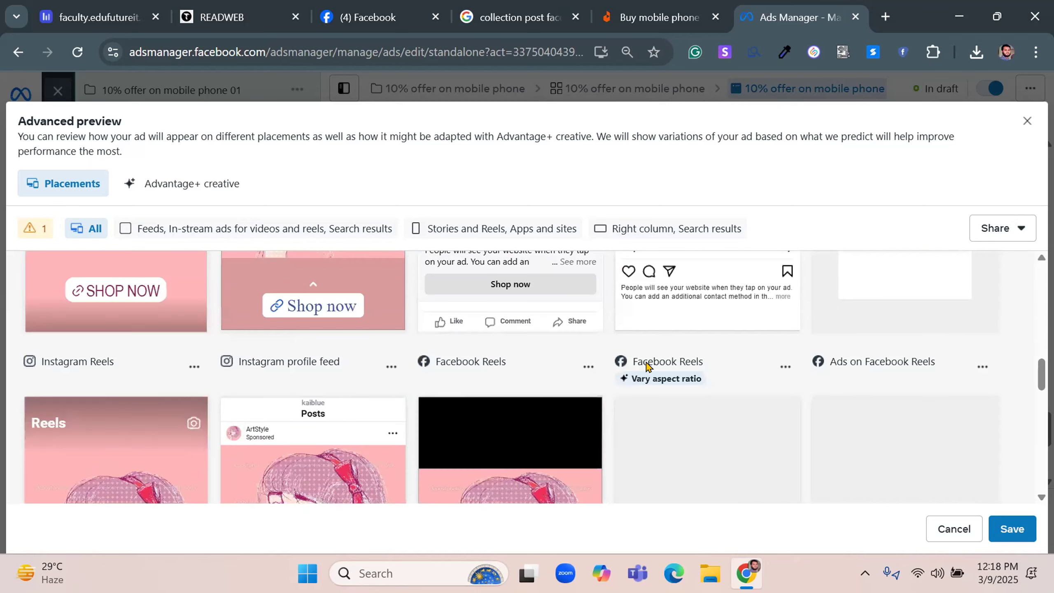
scroll(498, 353, down, 5)
scroll(175, 359, down, 4)
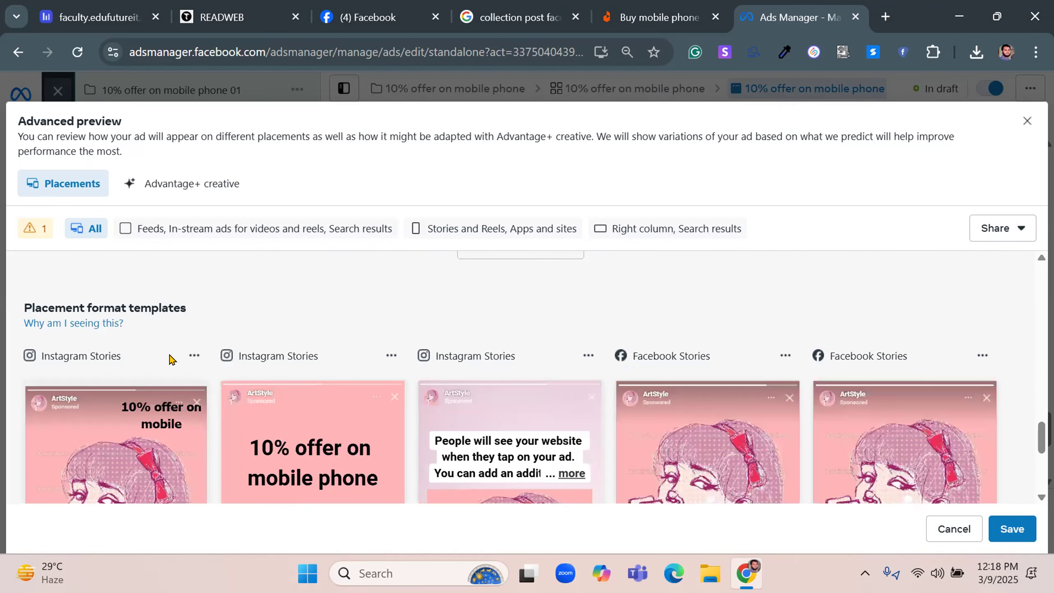
scroll(172, 359, down, 6)
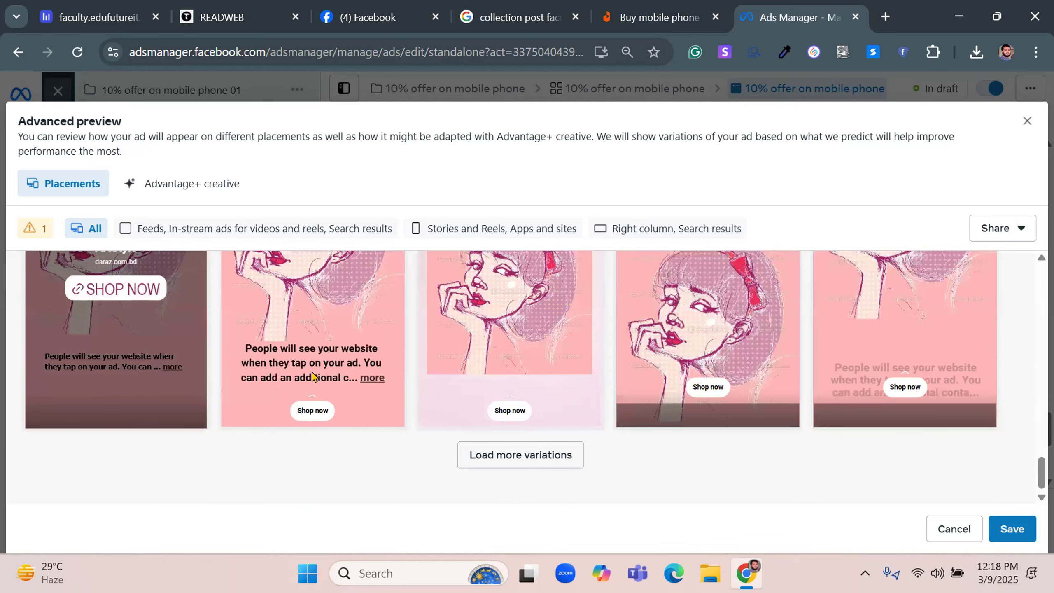
click(1027, 121)
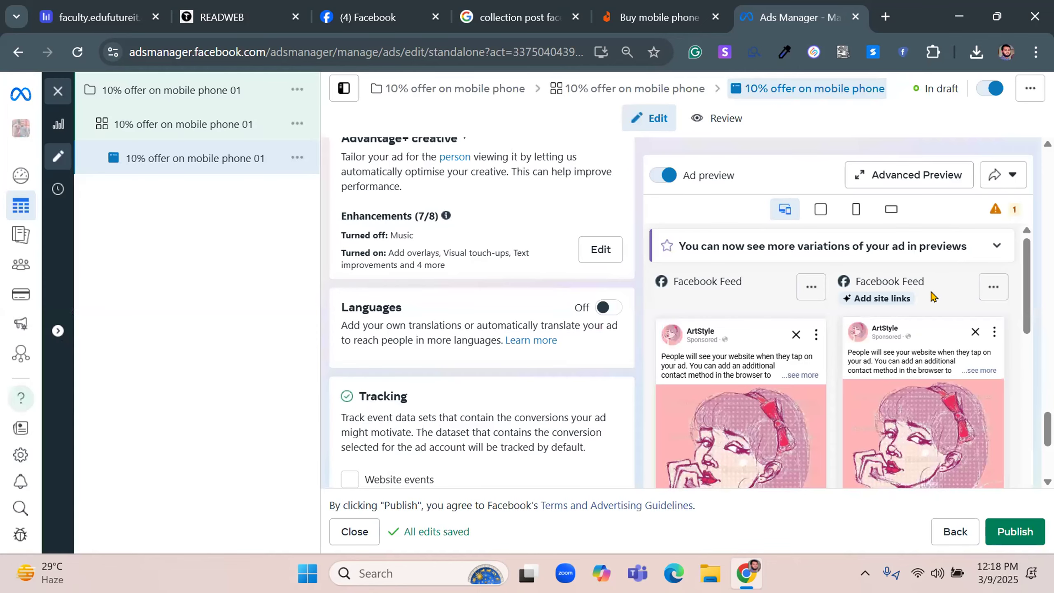
Try to publish the draft ad and dismiss the payment information form without adding a payment method
click(999, 536)
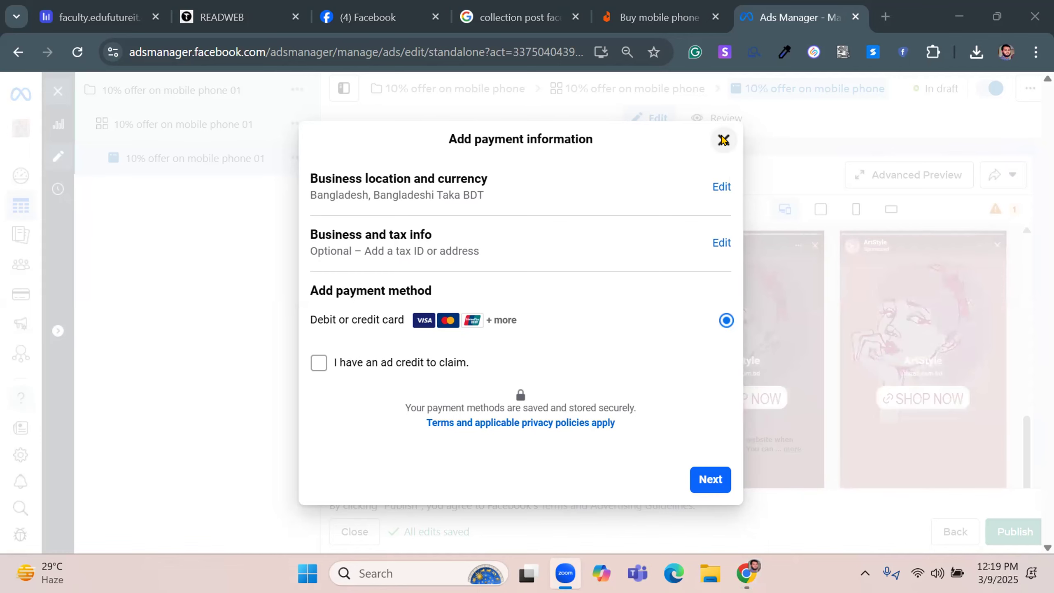
click(723, 140)
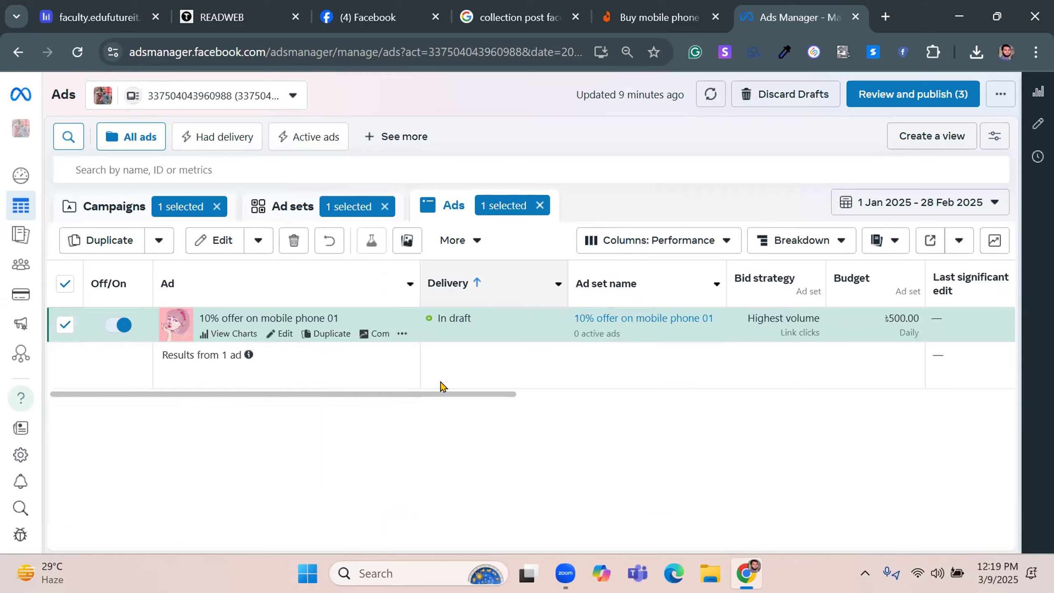
Examine the draft ad's performance columns in the ads table, from attribution setting, results and reach to amount spent and end date
drag(441, 394, 619, 395)
drag(465, 395, 1017, 458)
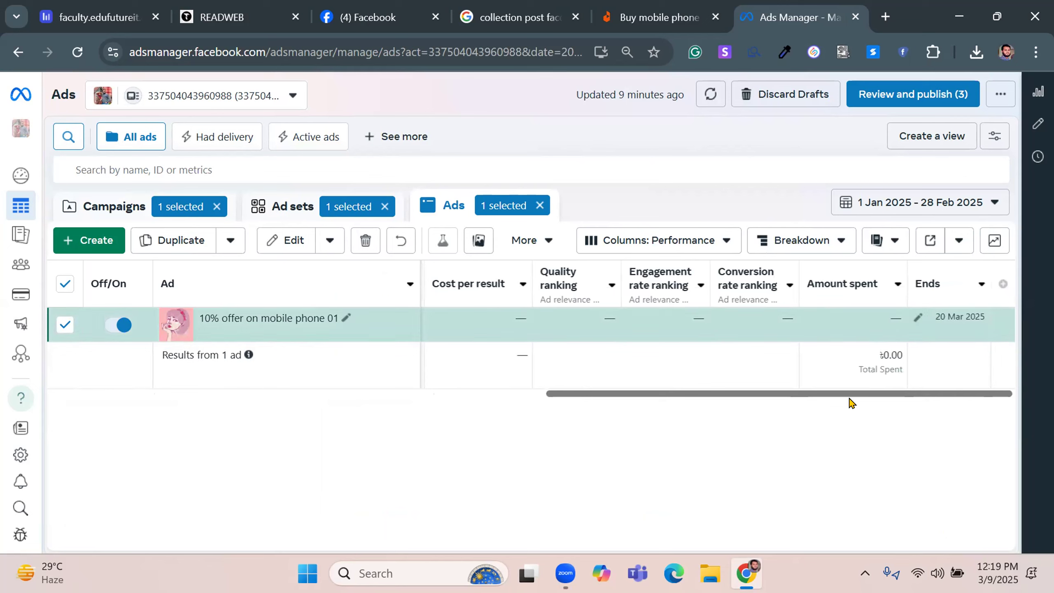
drag(696, 403, 652, 400)
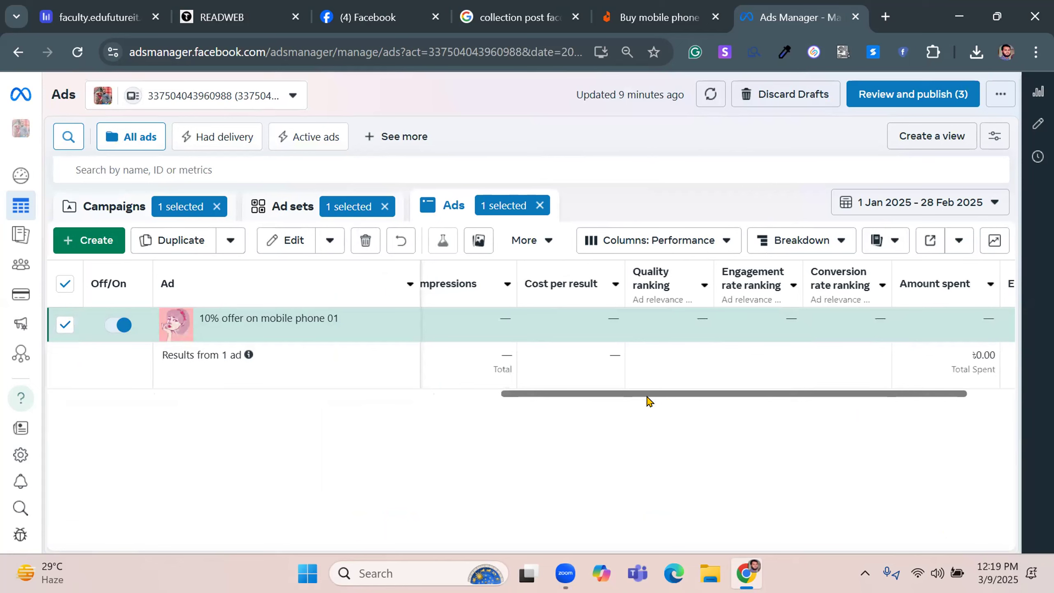
scroll(649, 401, left, 5)
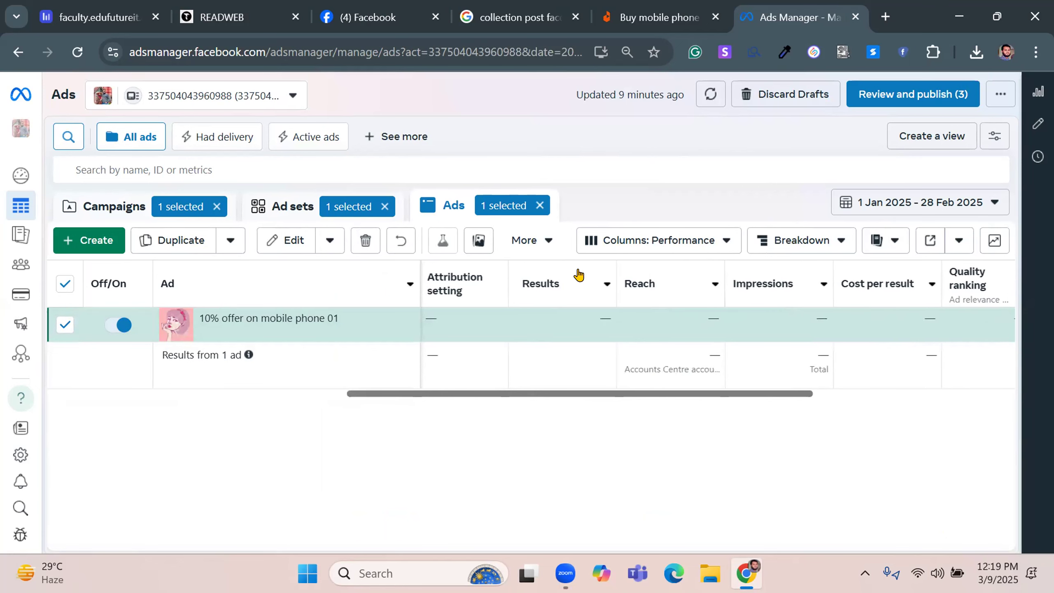